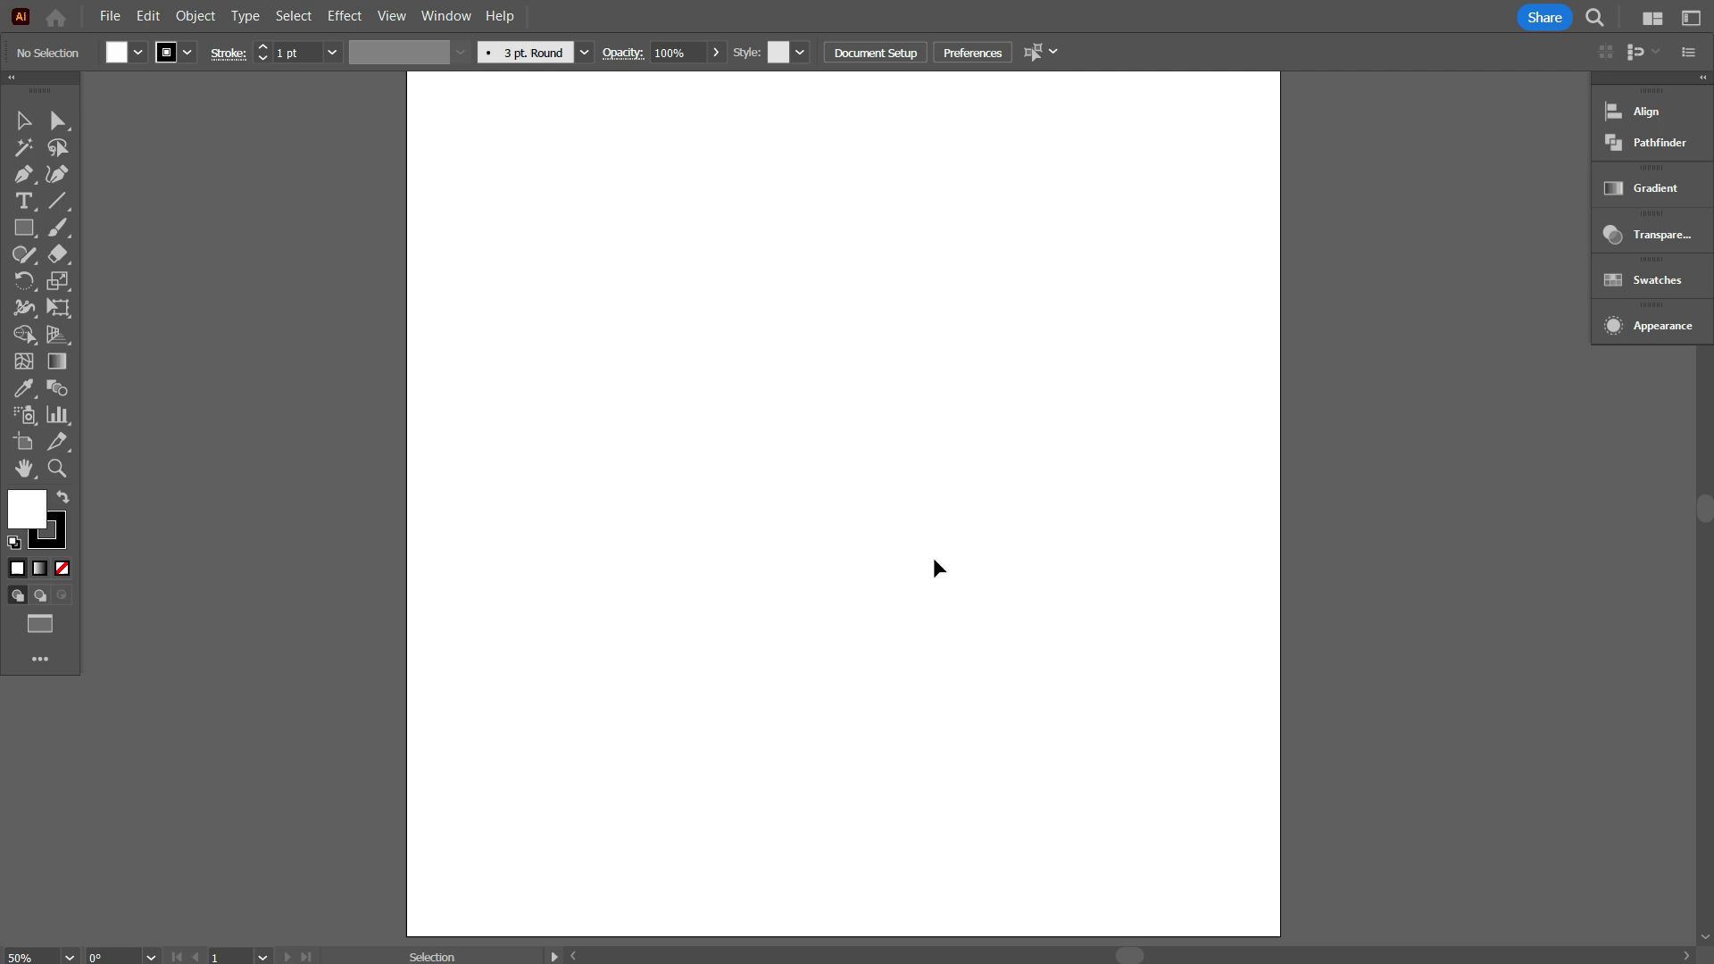
Step: Change the Document Raster Effects padding from 36 px to 200 px around objects
click(344, 16)
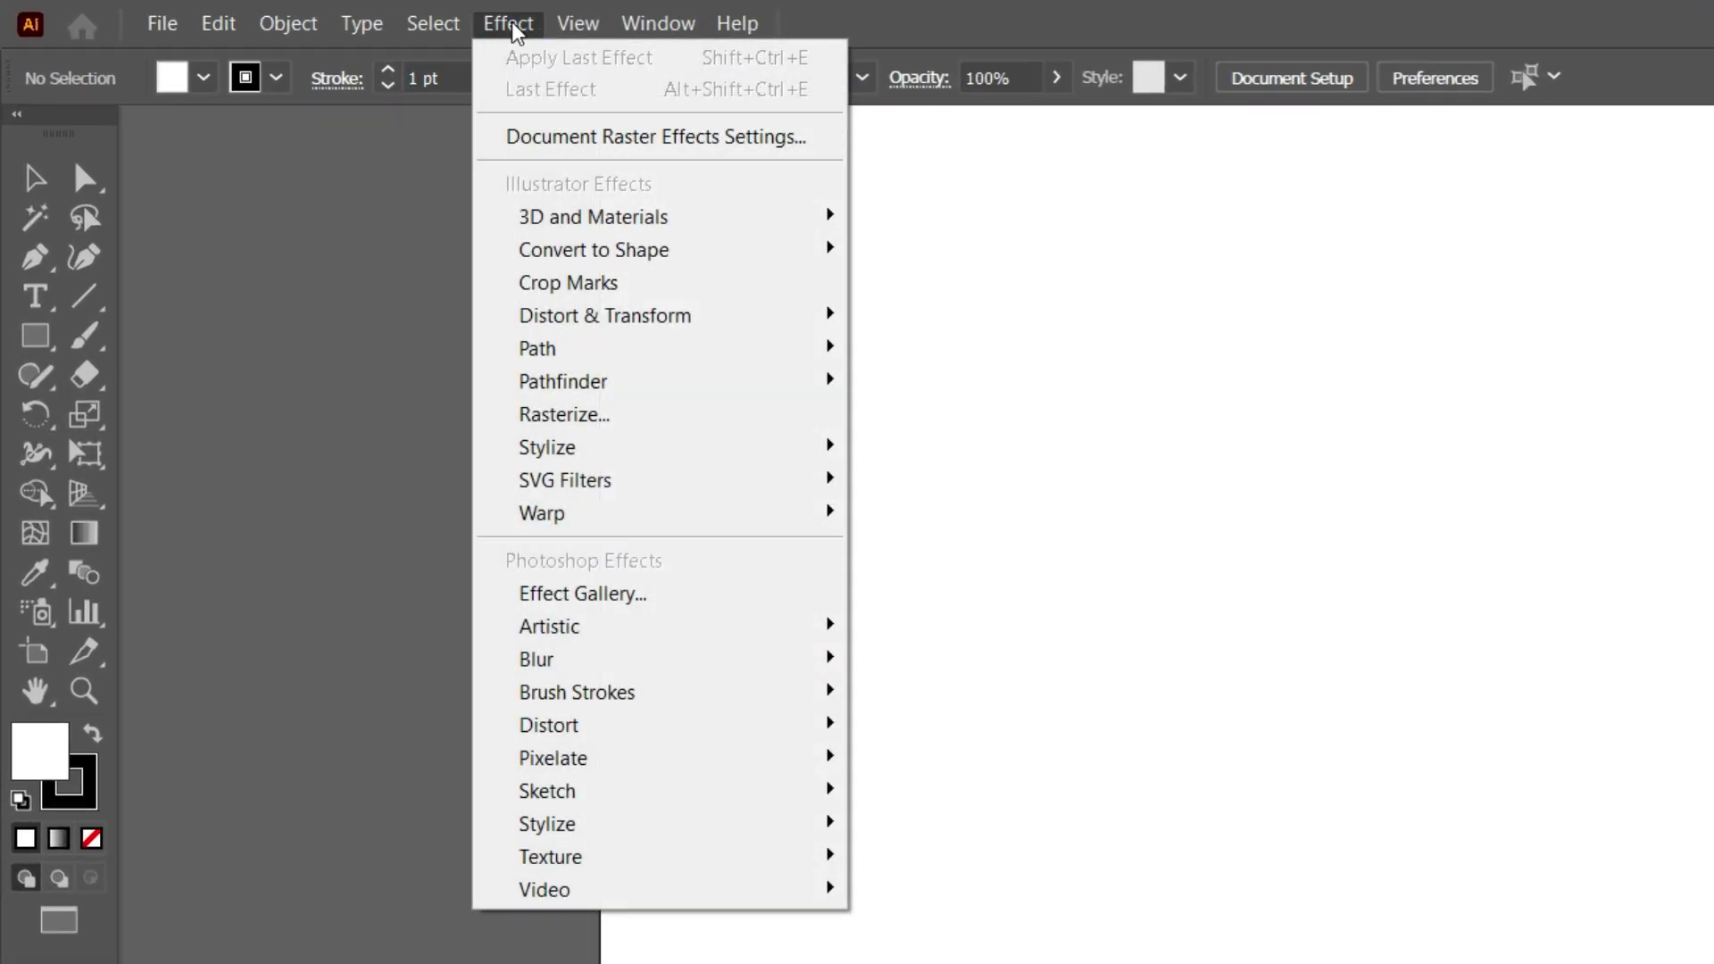
click(586, 135)
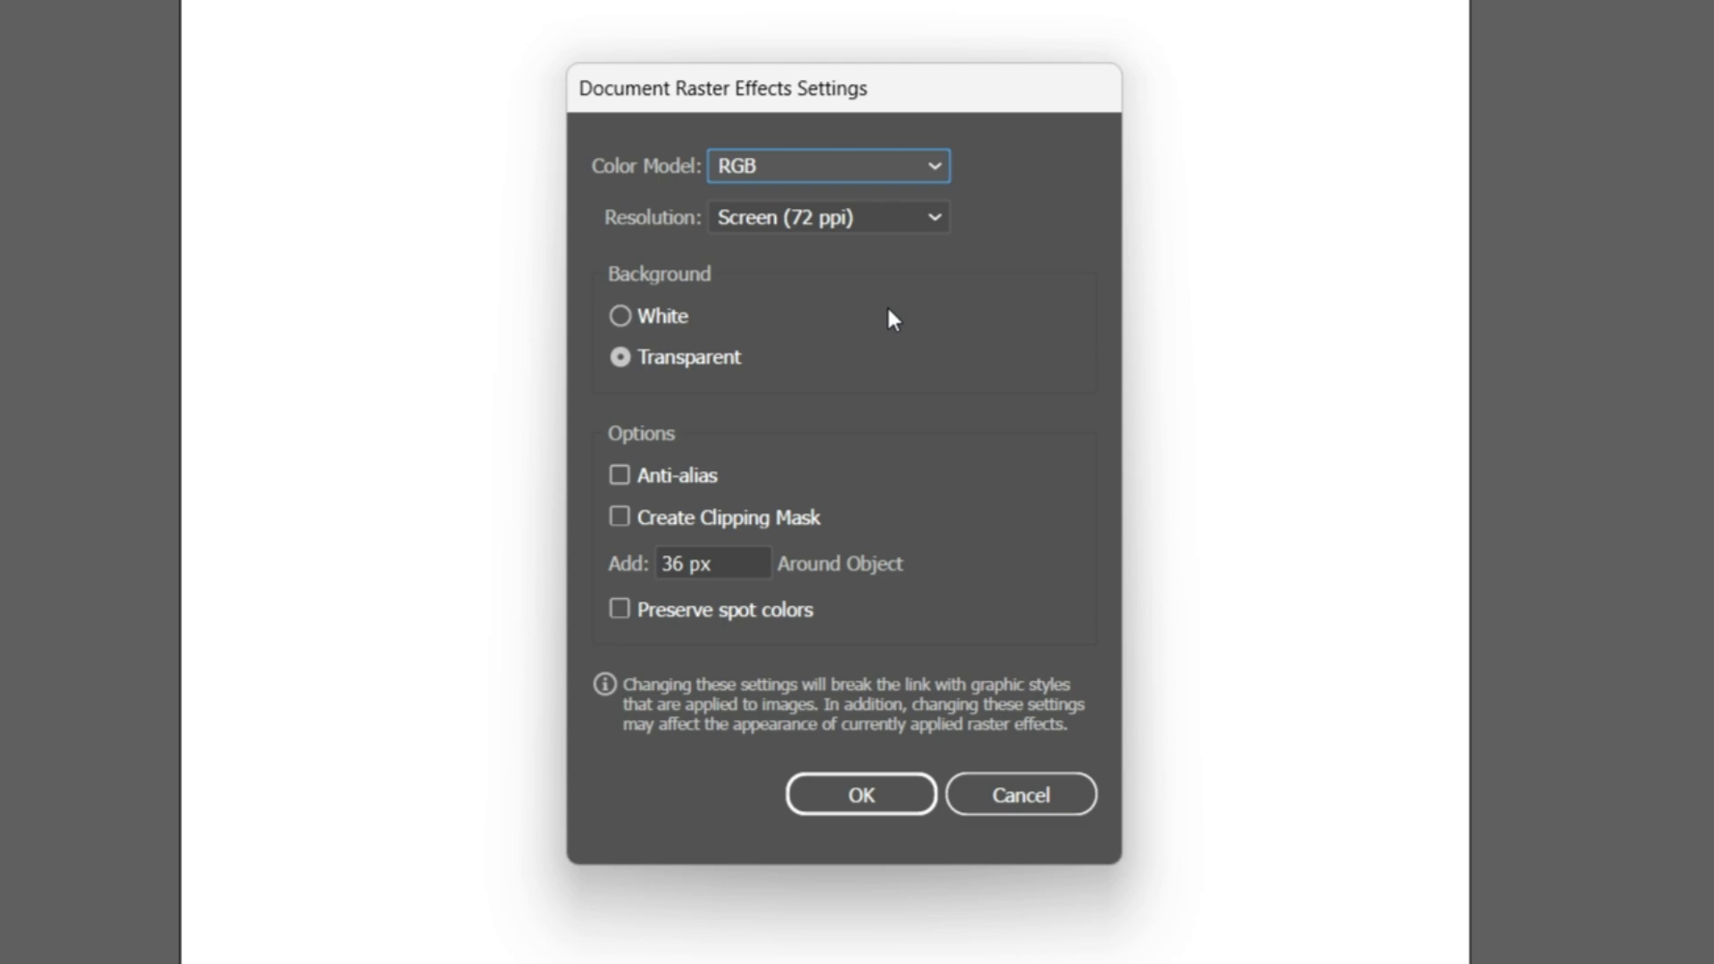
click(755, 562)
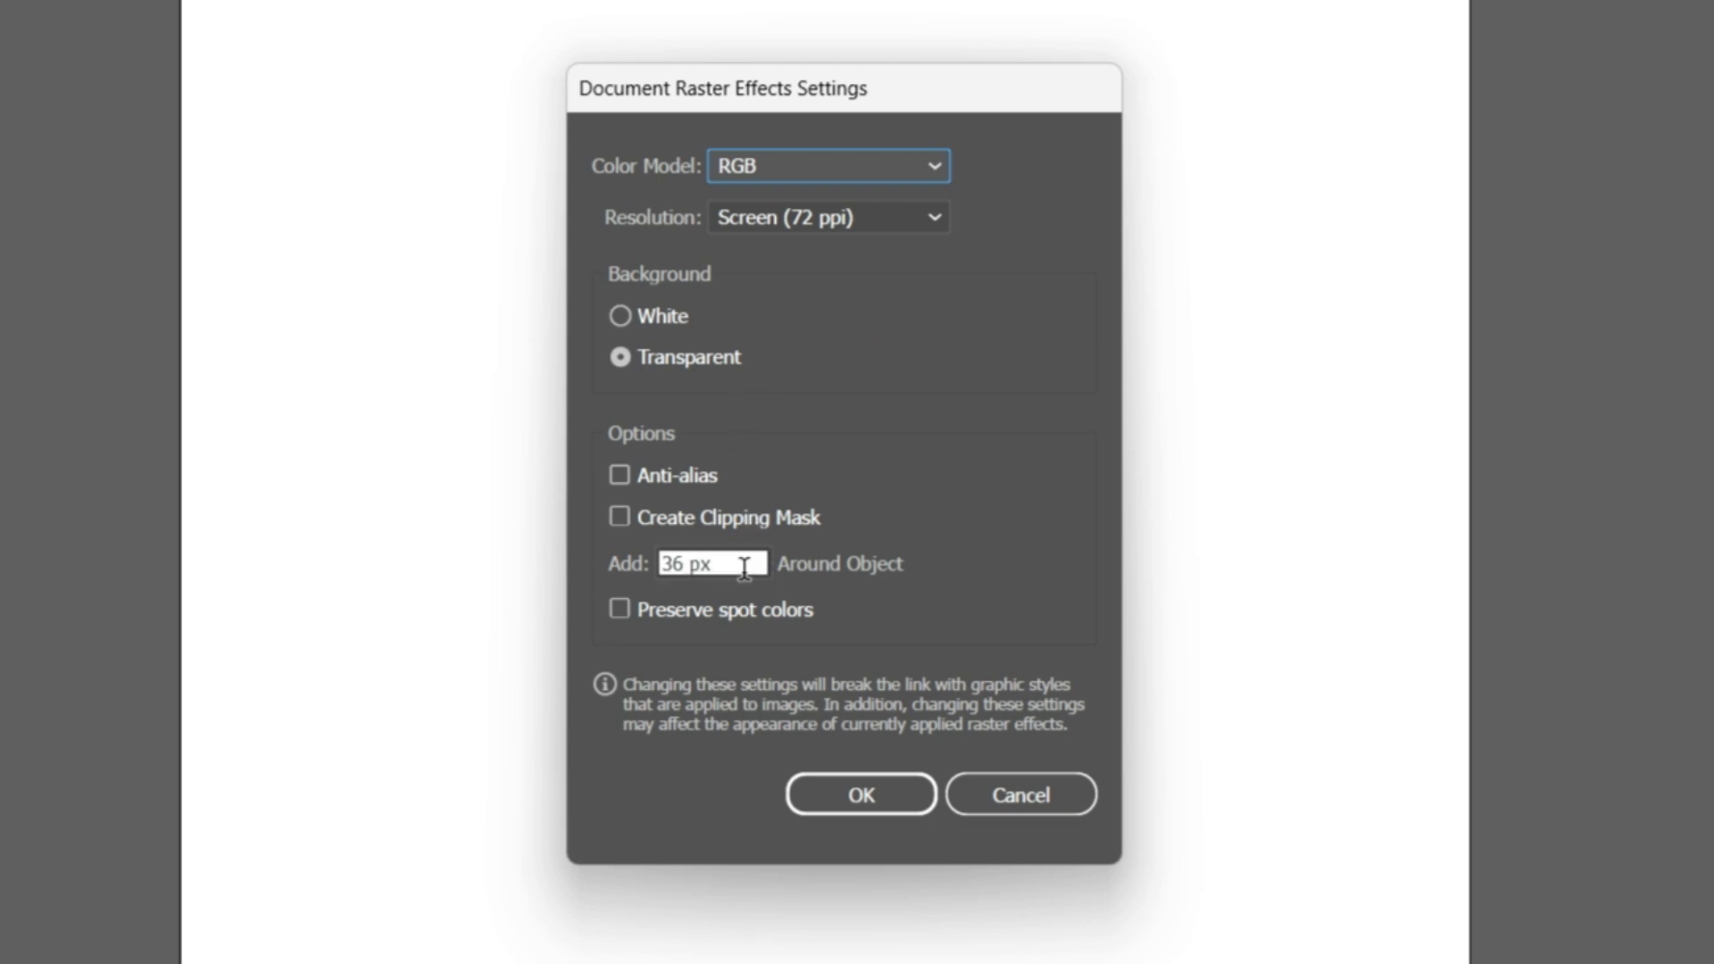
double_click(750, 564)
text(200)
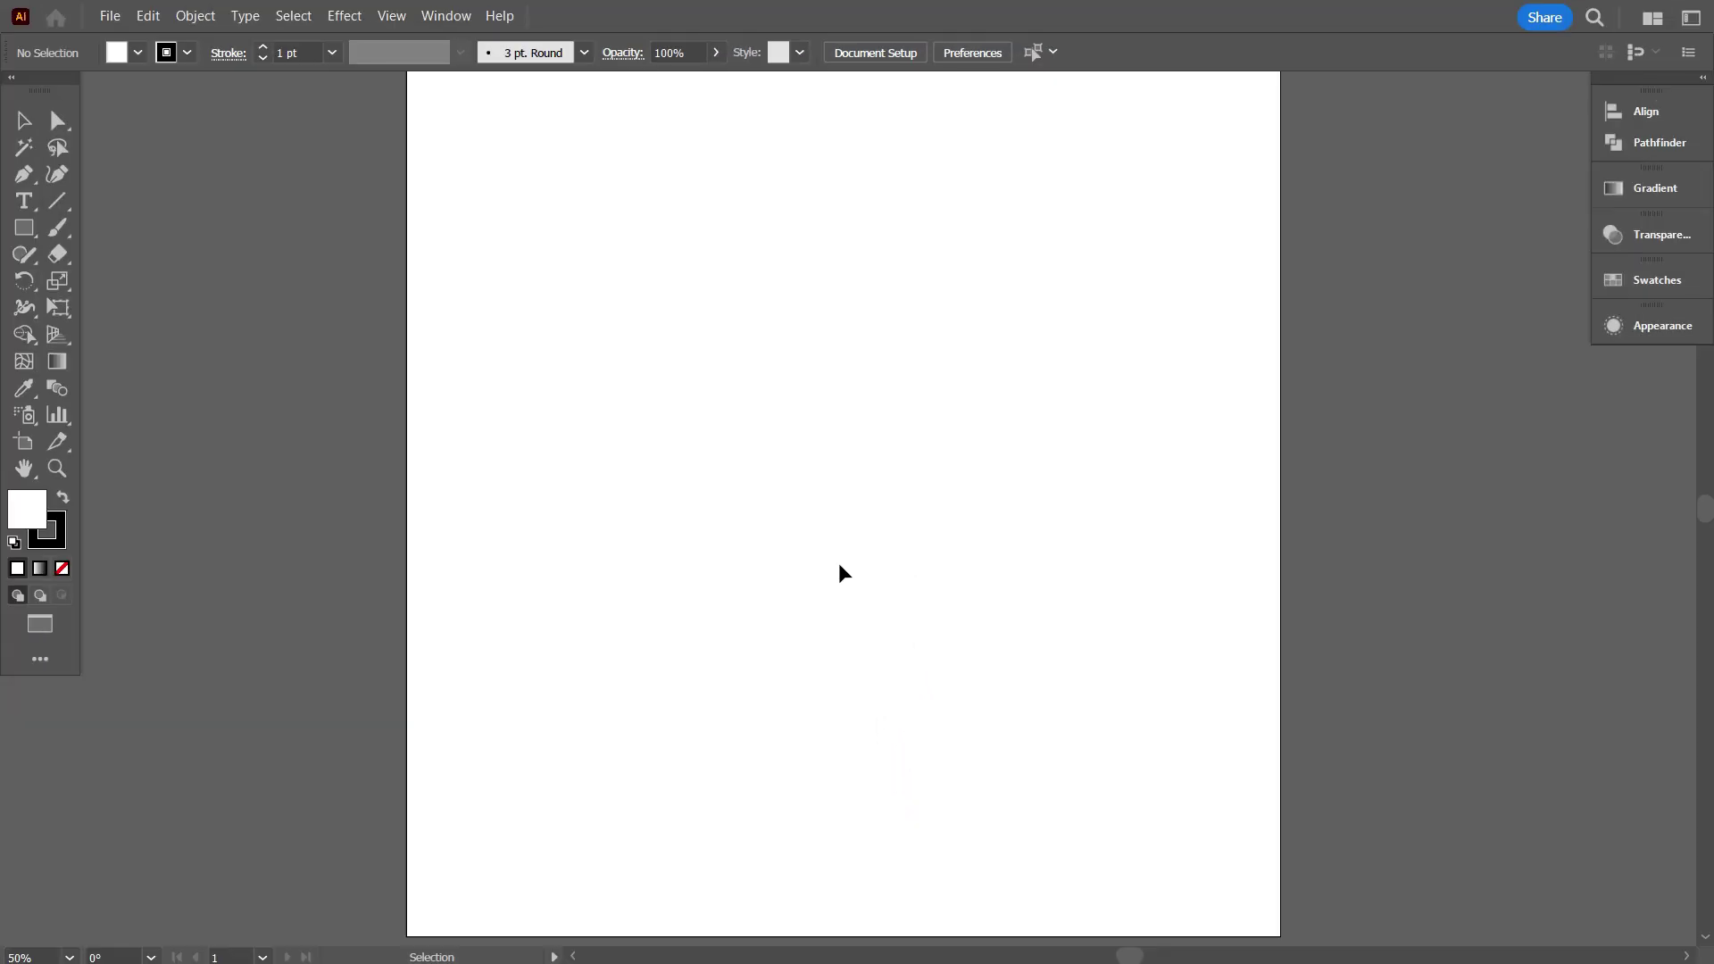
Step: Create a 1000 x 1000 px square with the Rectangle tool
click(19, 234)
click(72, 235)
click(838, 488)
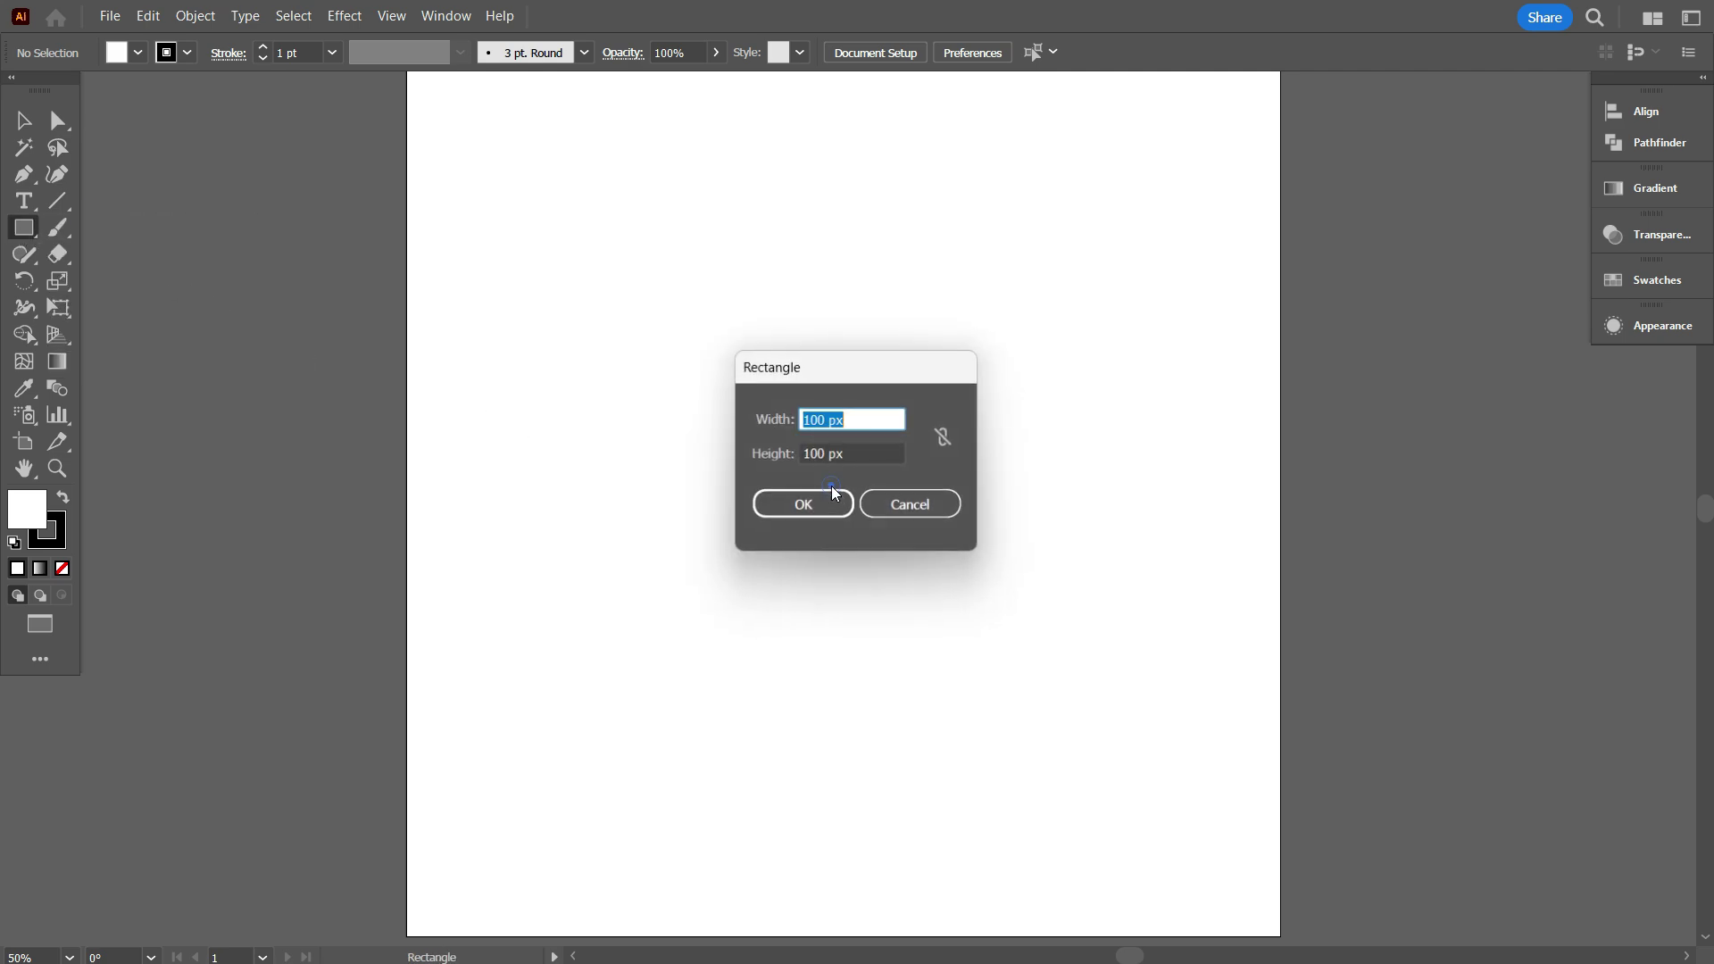
click(945, 437)
text(1000)
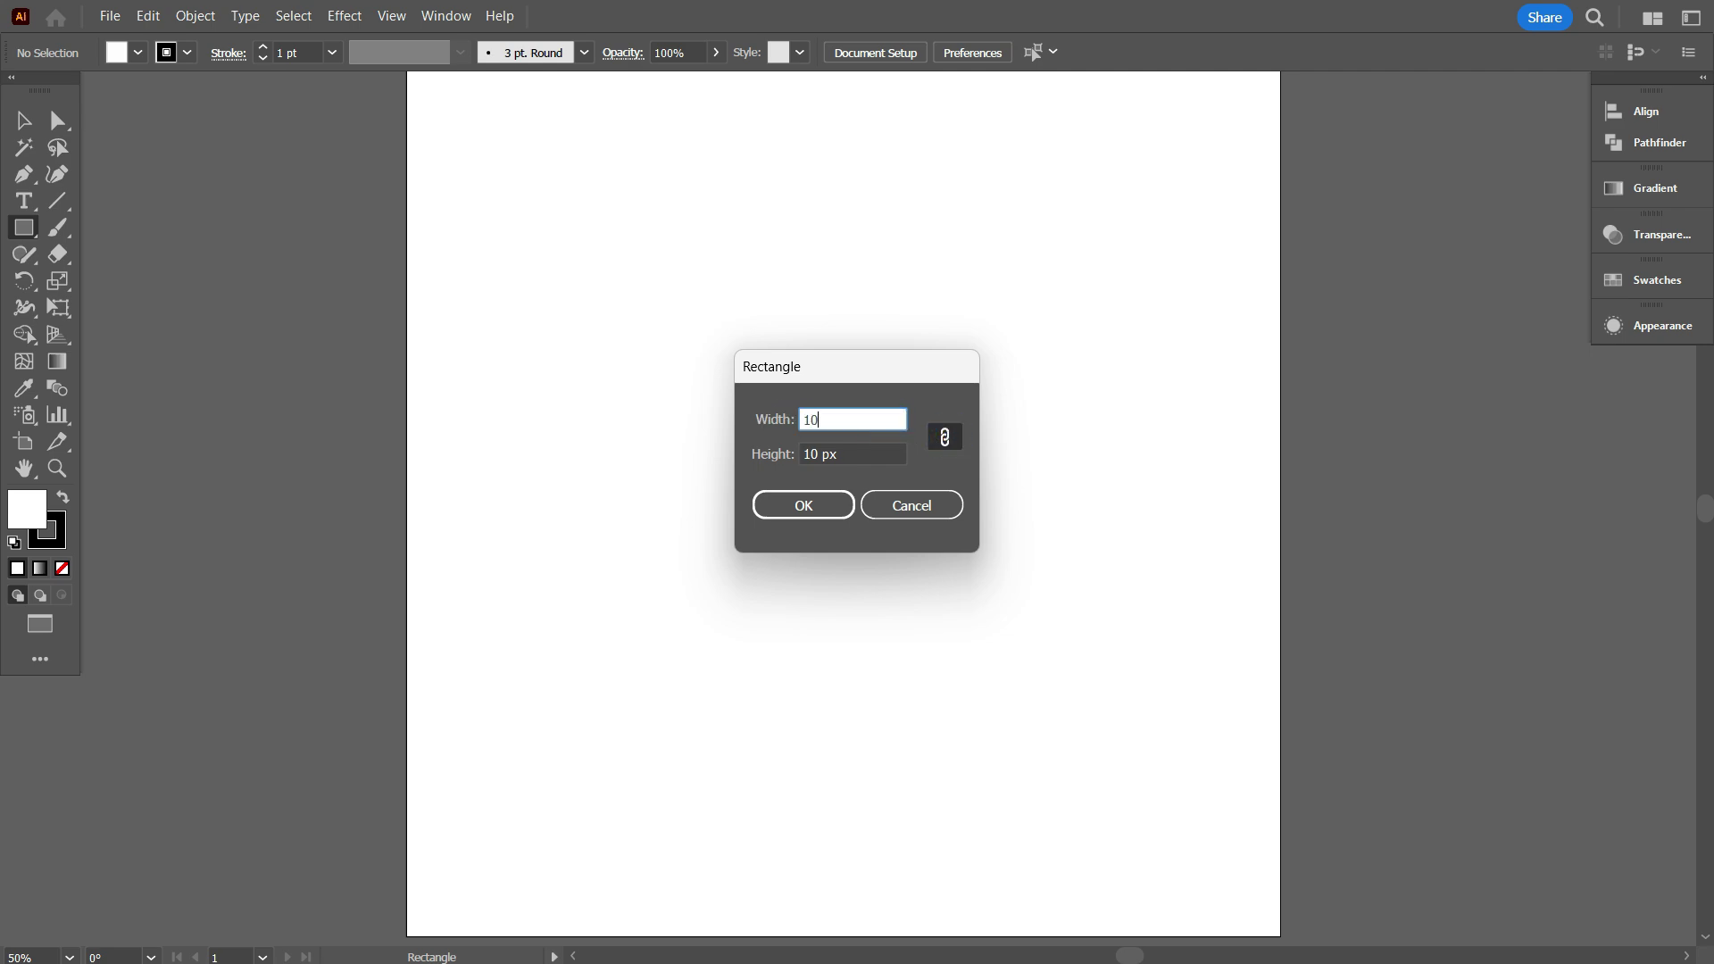
click(803, 505)
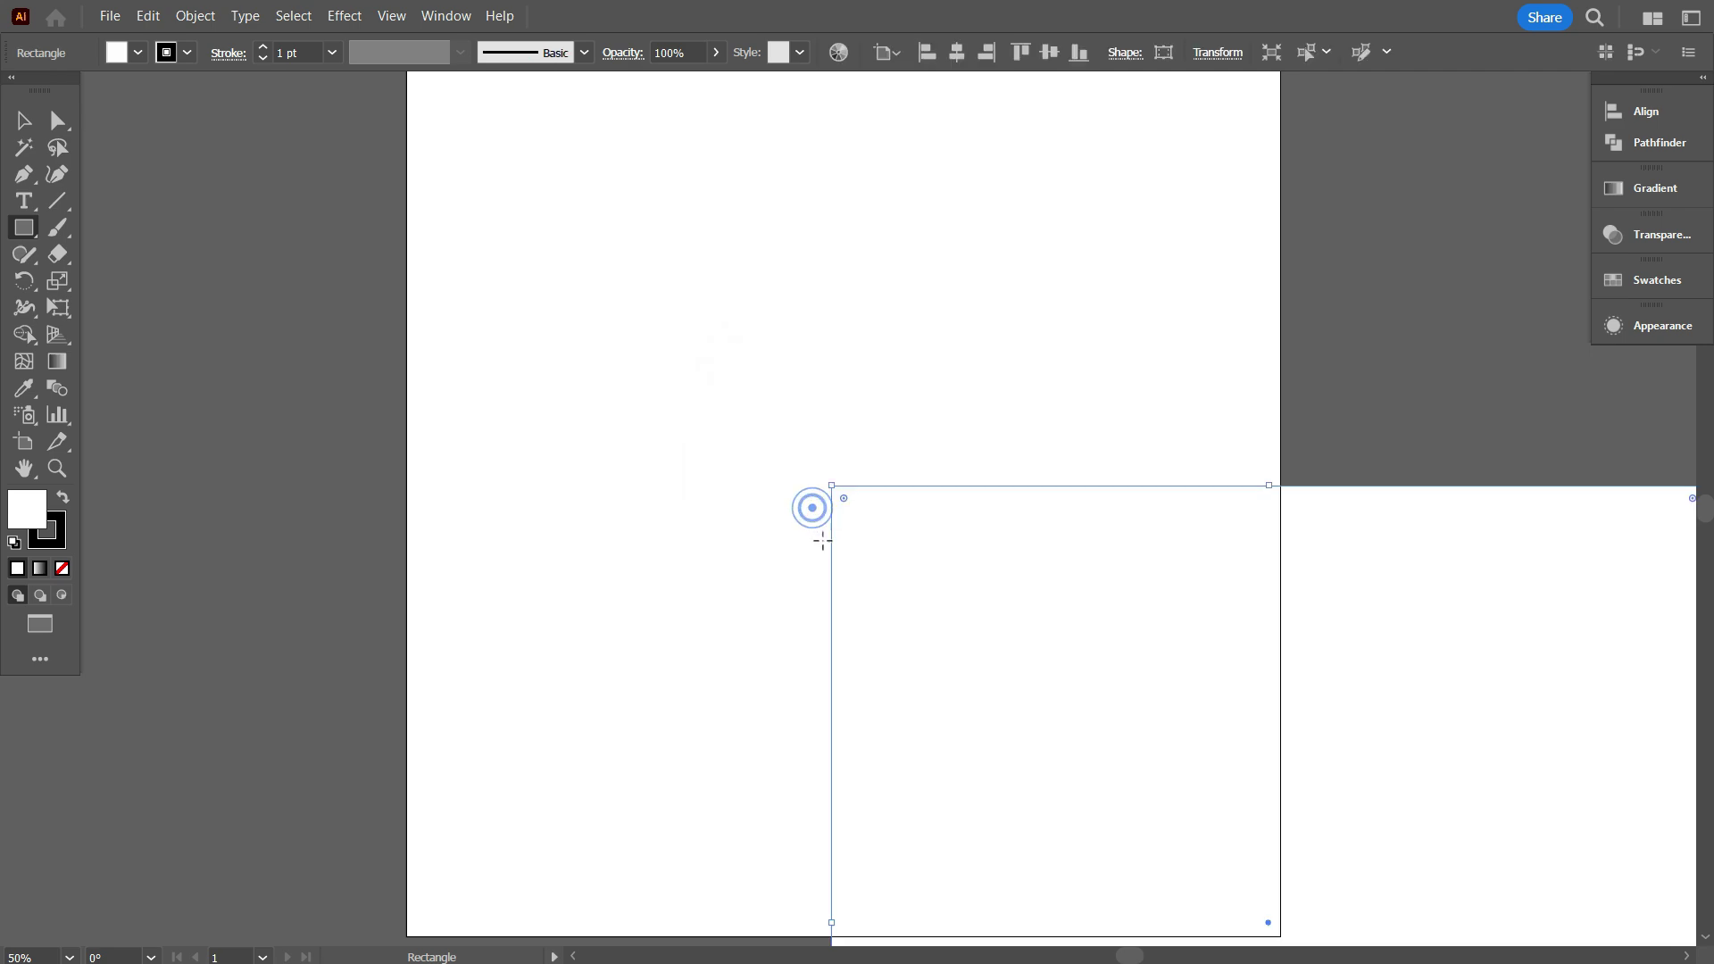
Step: Give the square a black fill and no stroke, centred on the artboard
scroll(773, 517, down, 2)
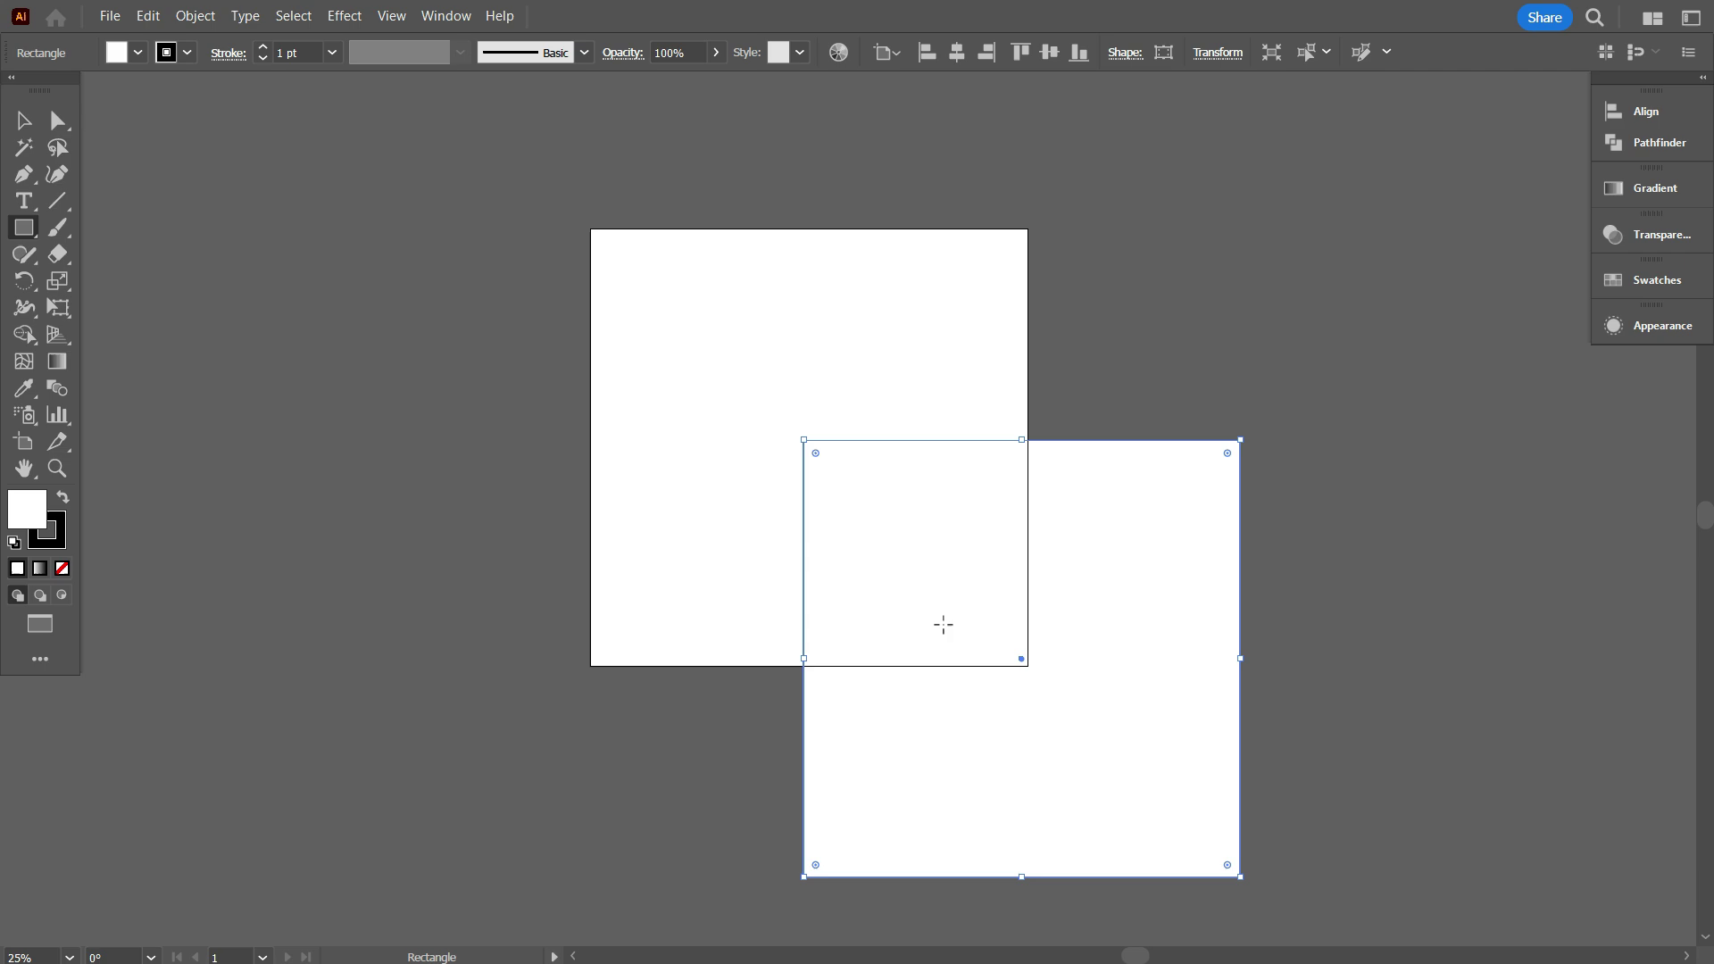
scroll(828, 514, down, 1)
click(24, 119)
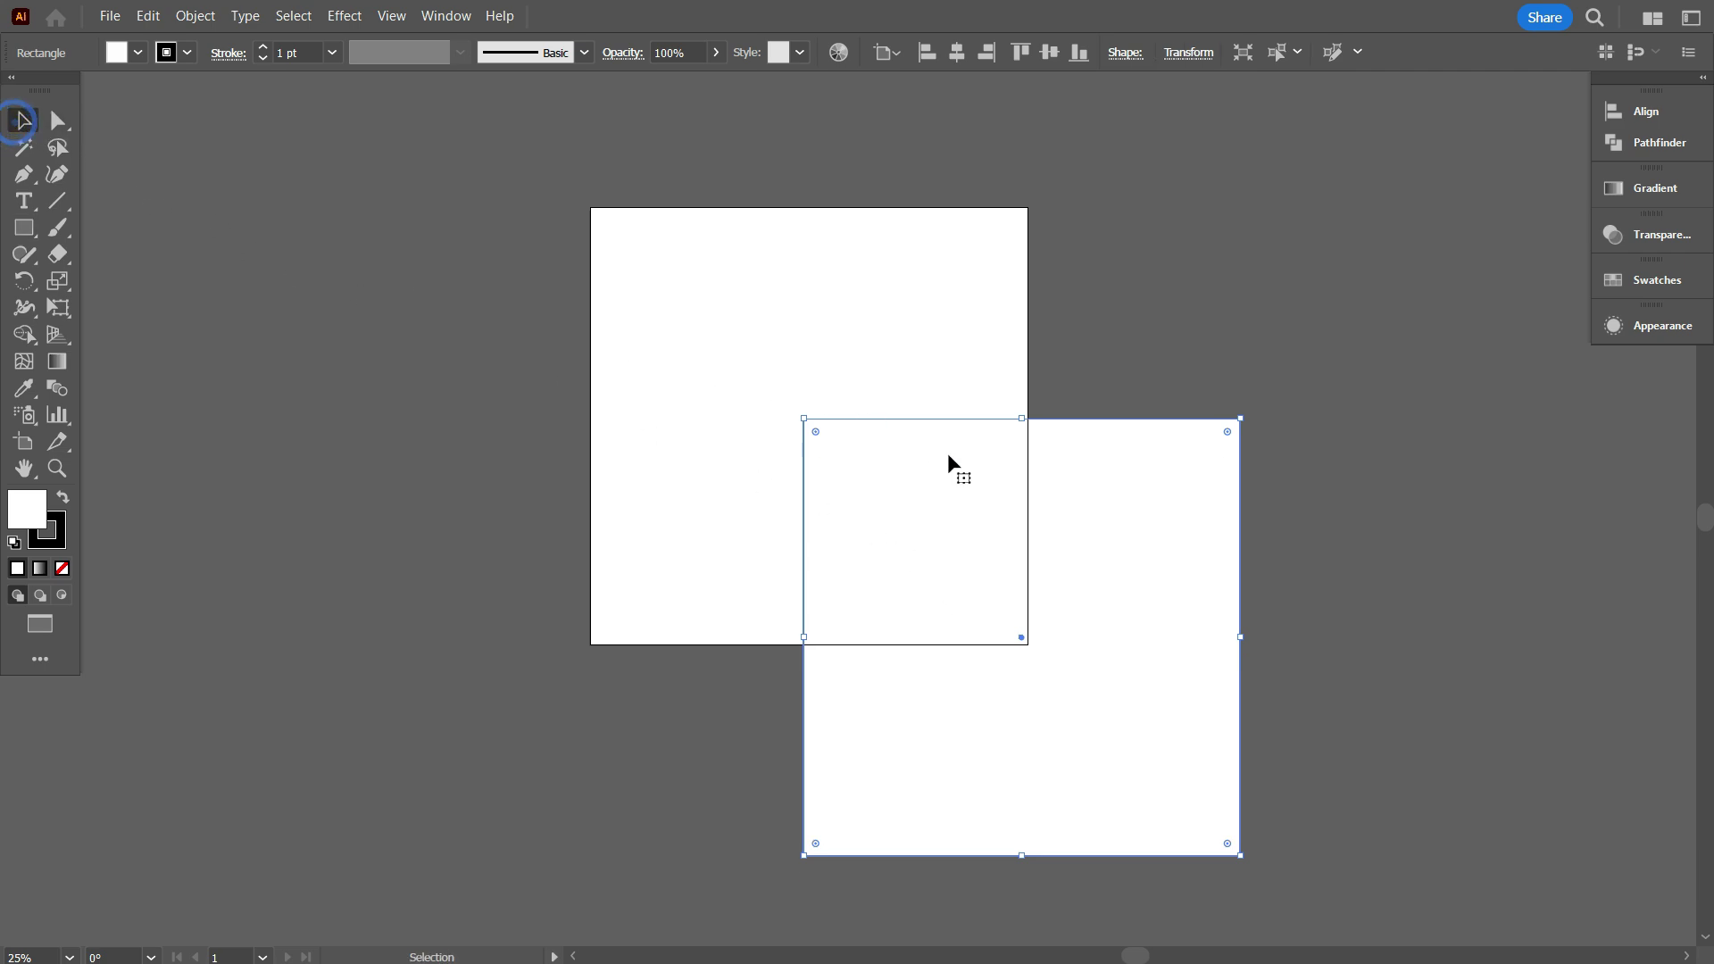
drag(978, 552, 833, 464)
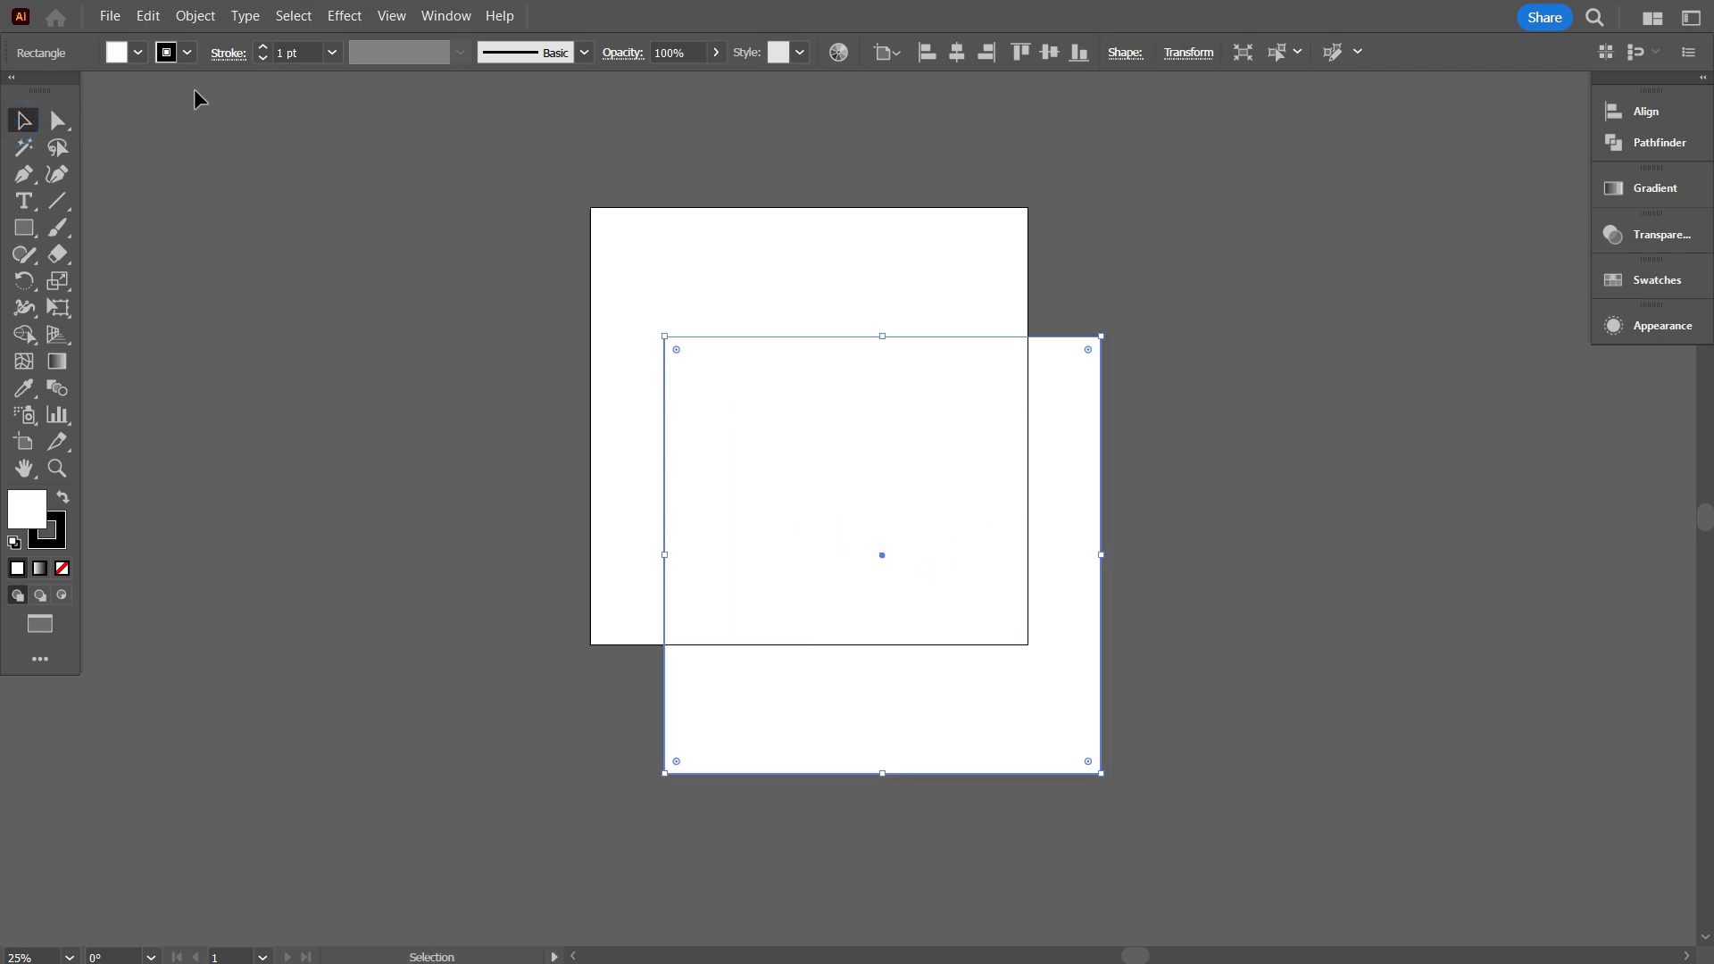
click(139, 52)
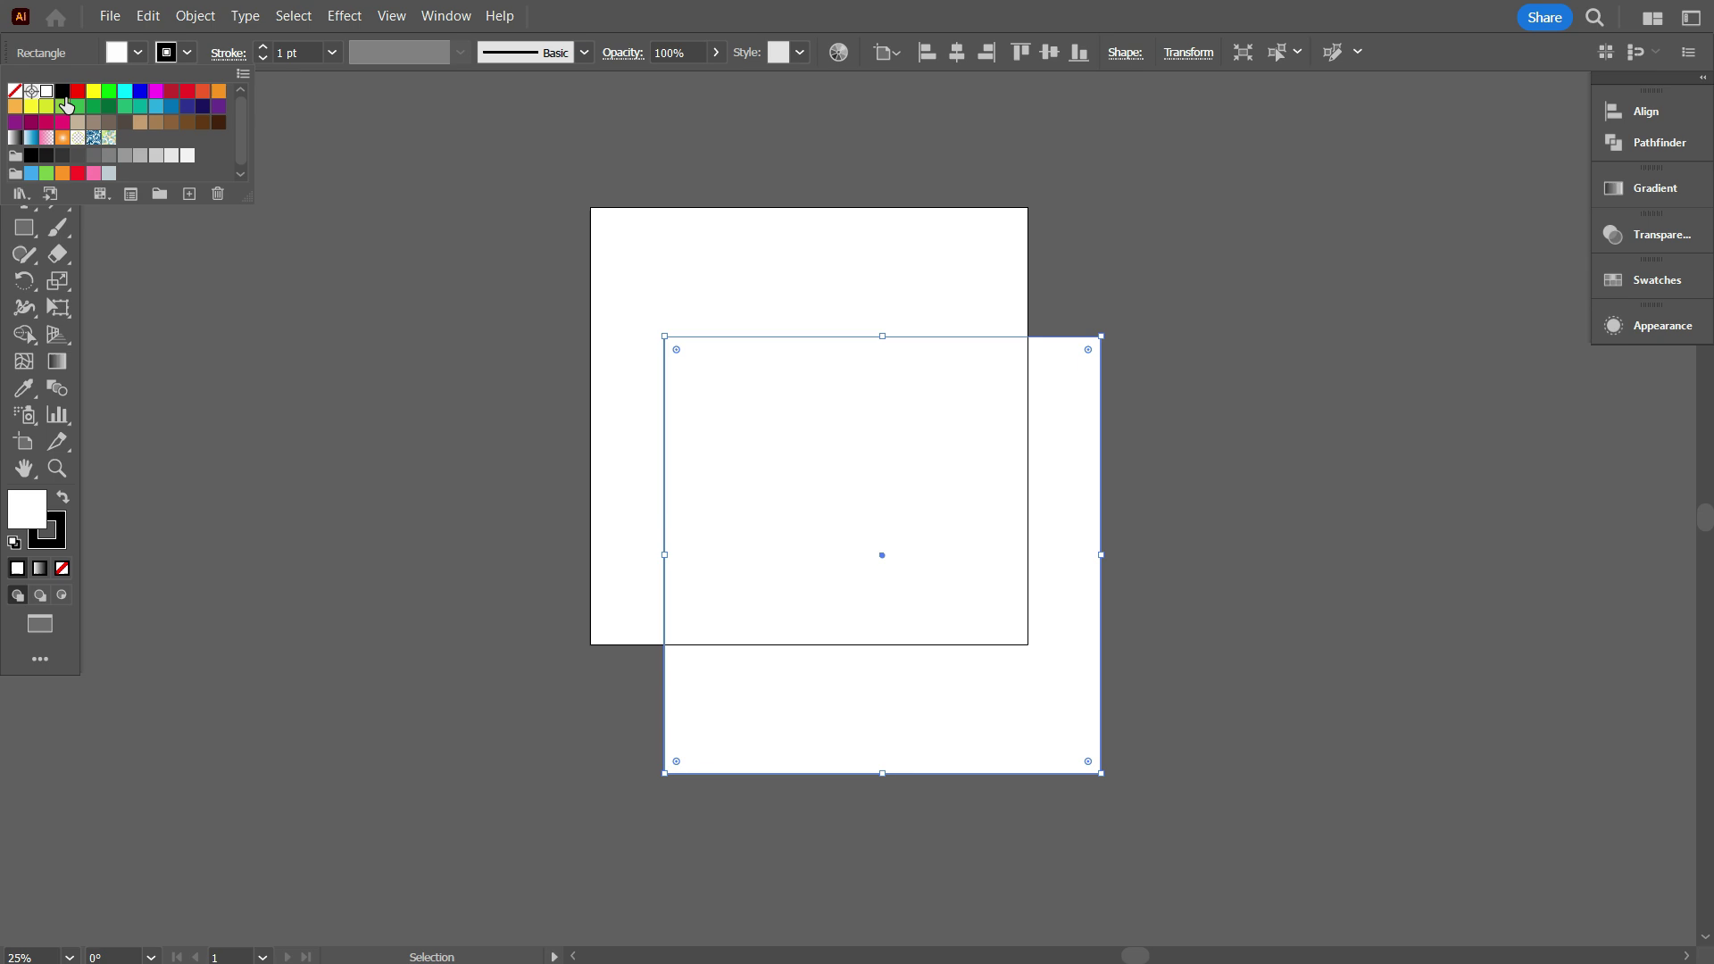
click(61, 91)
click(185, 51)
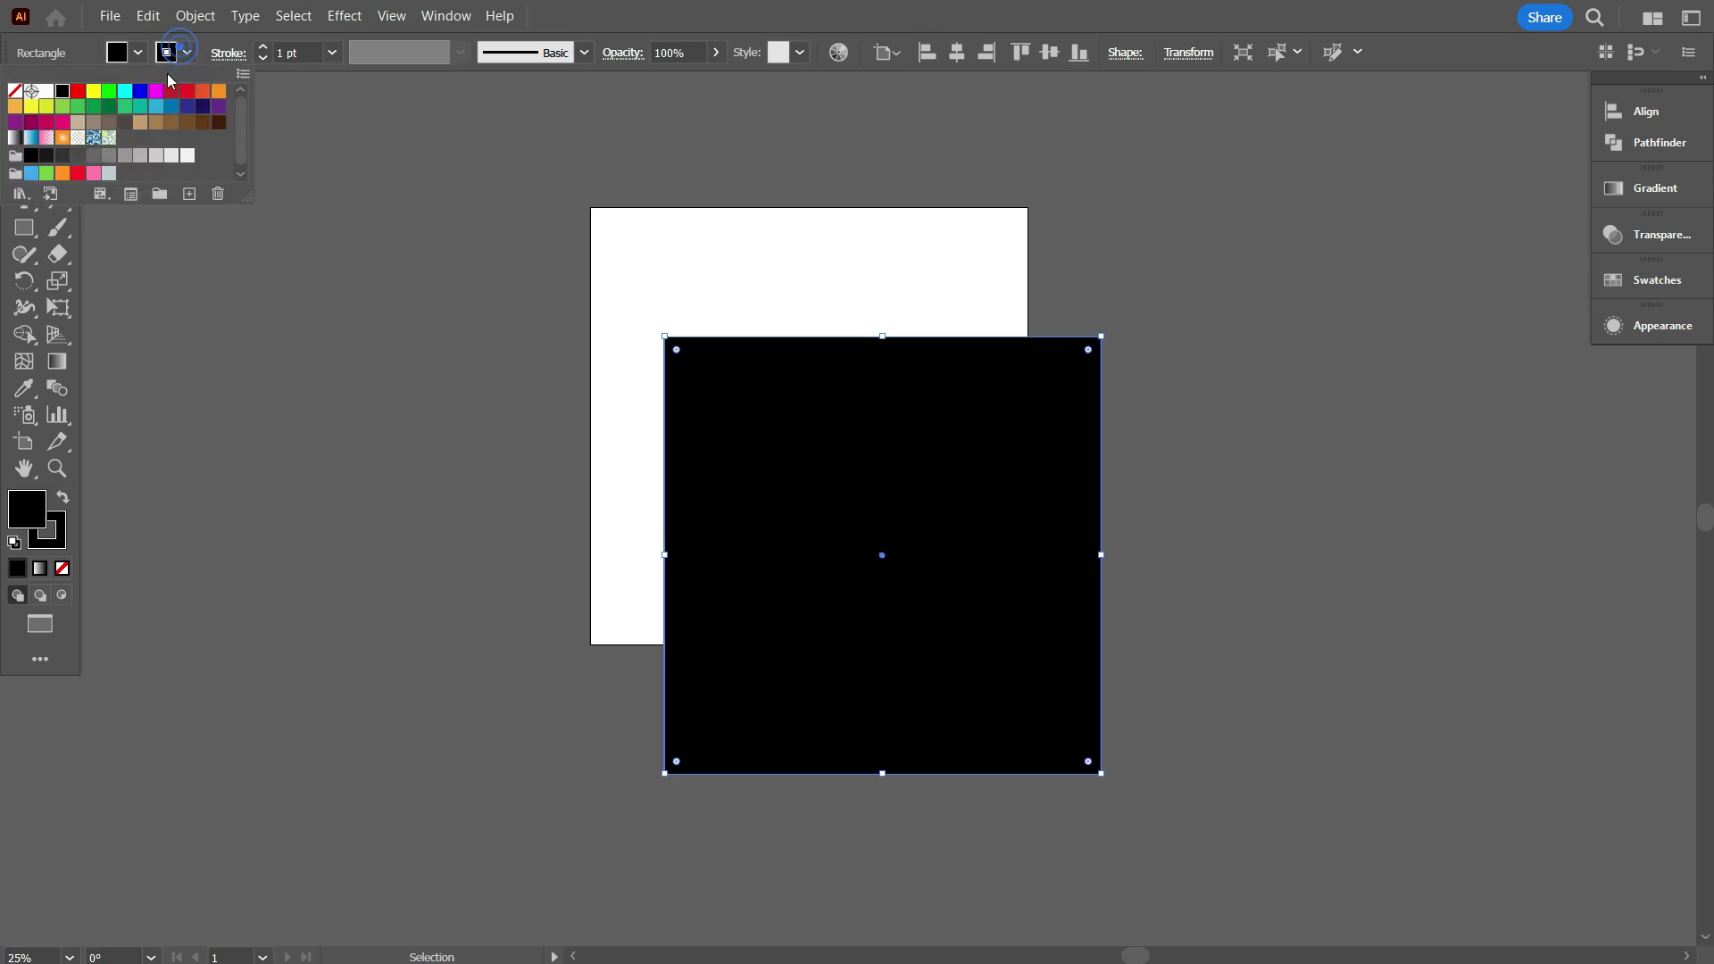
click(14, 90)
click(212, 327)
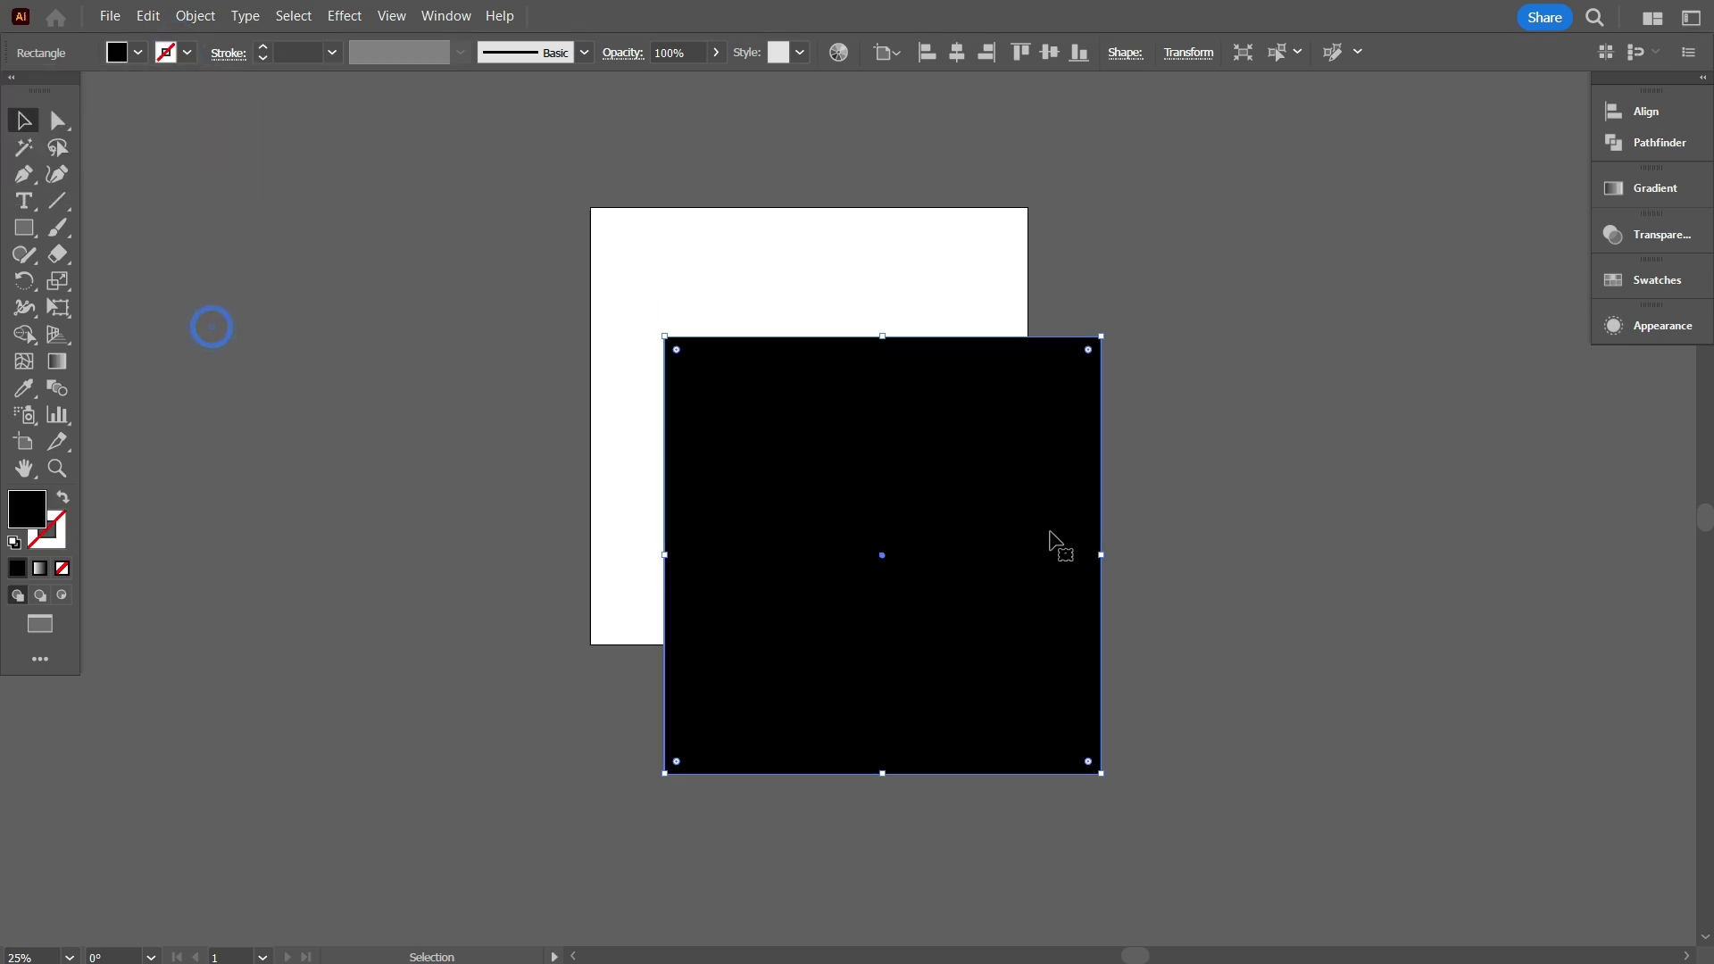
click(956, 52)
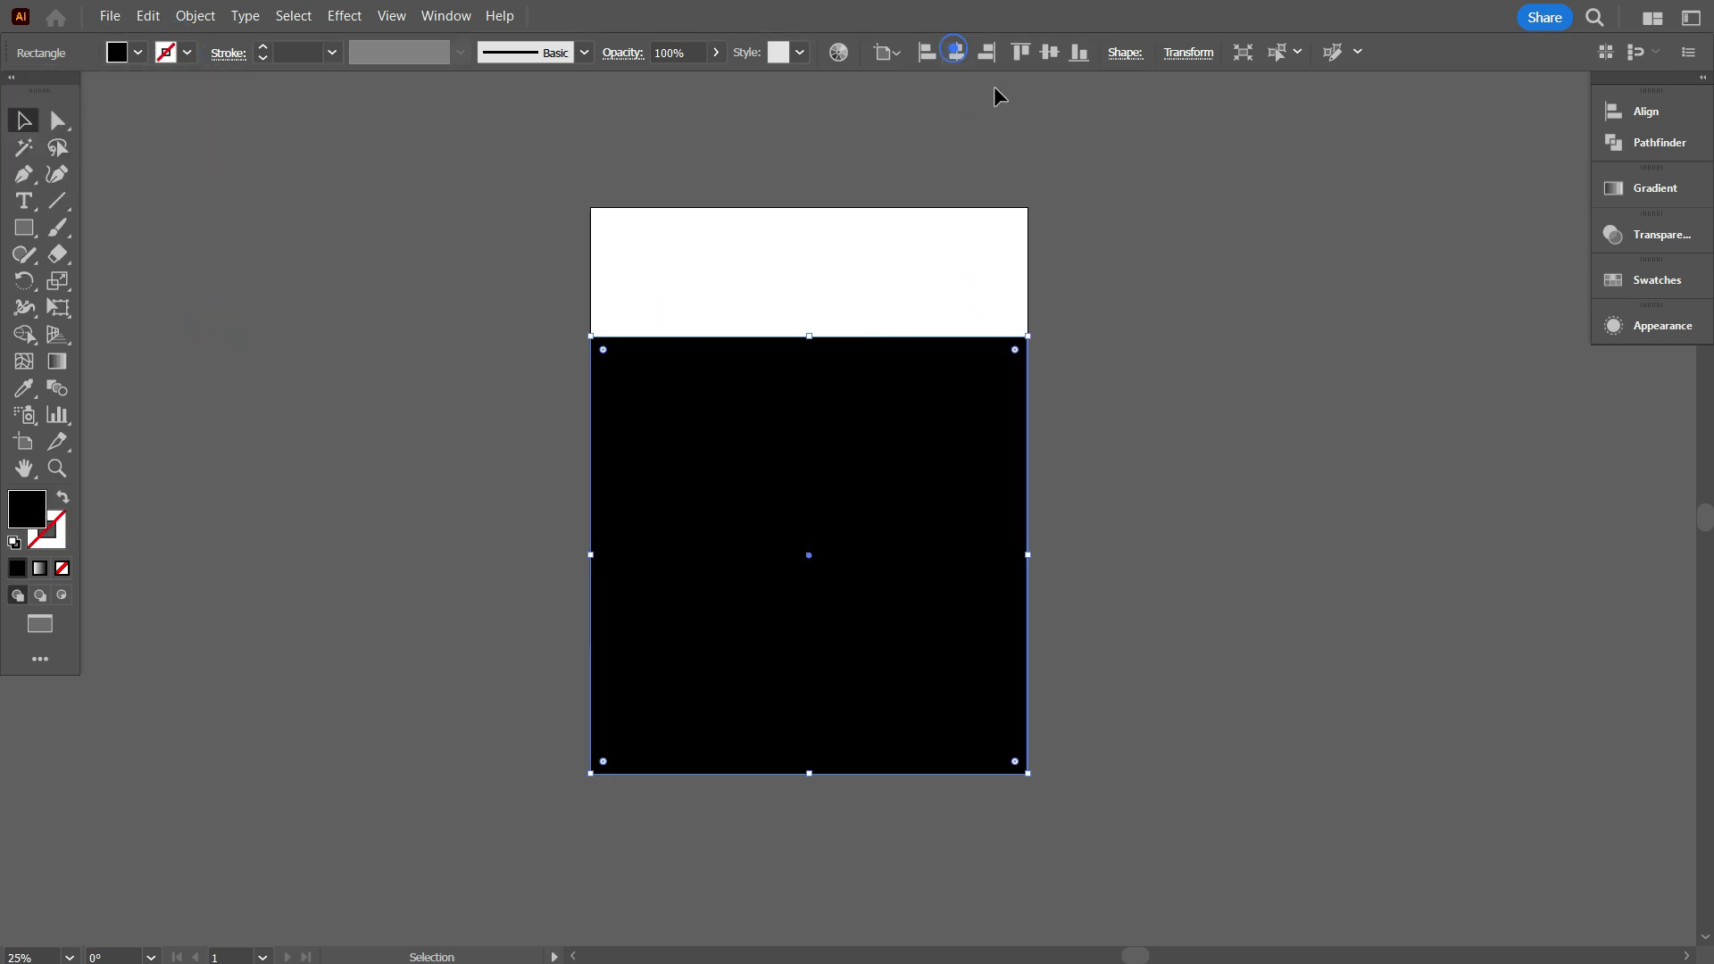
click(1049, 51)
Step: Lock the black background square with Object > Lock > Selection
scroll(952, 452, up, 3)
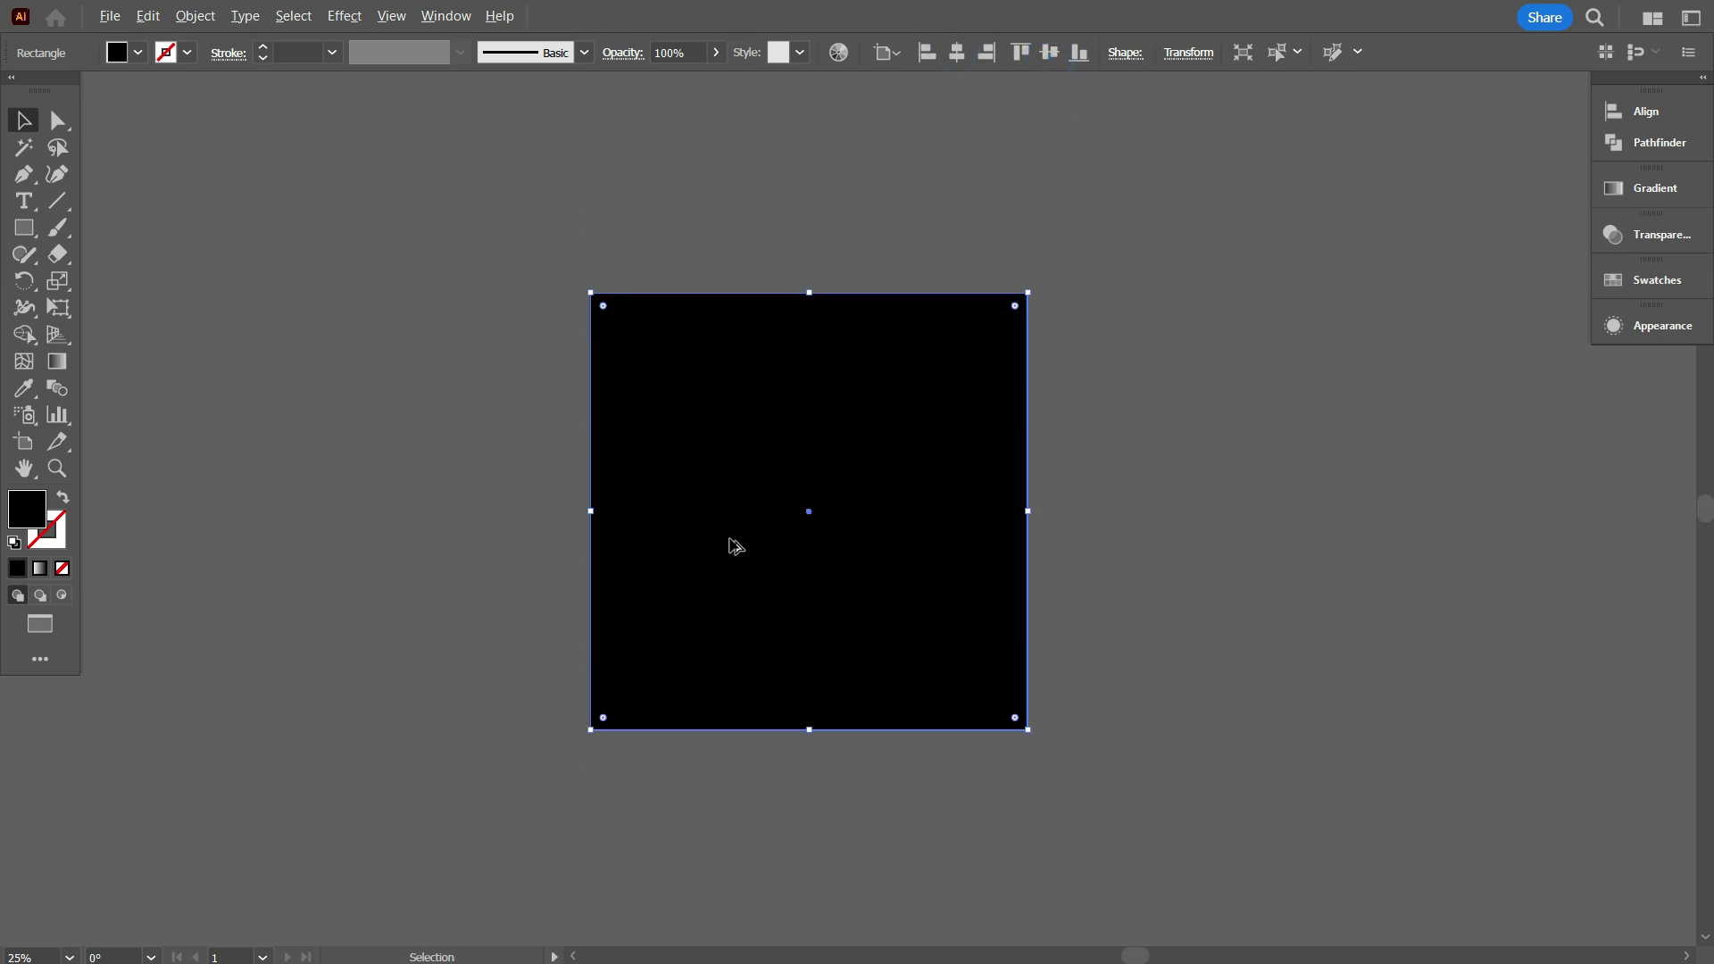
scroll(735, 545, up, 1)
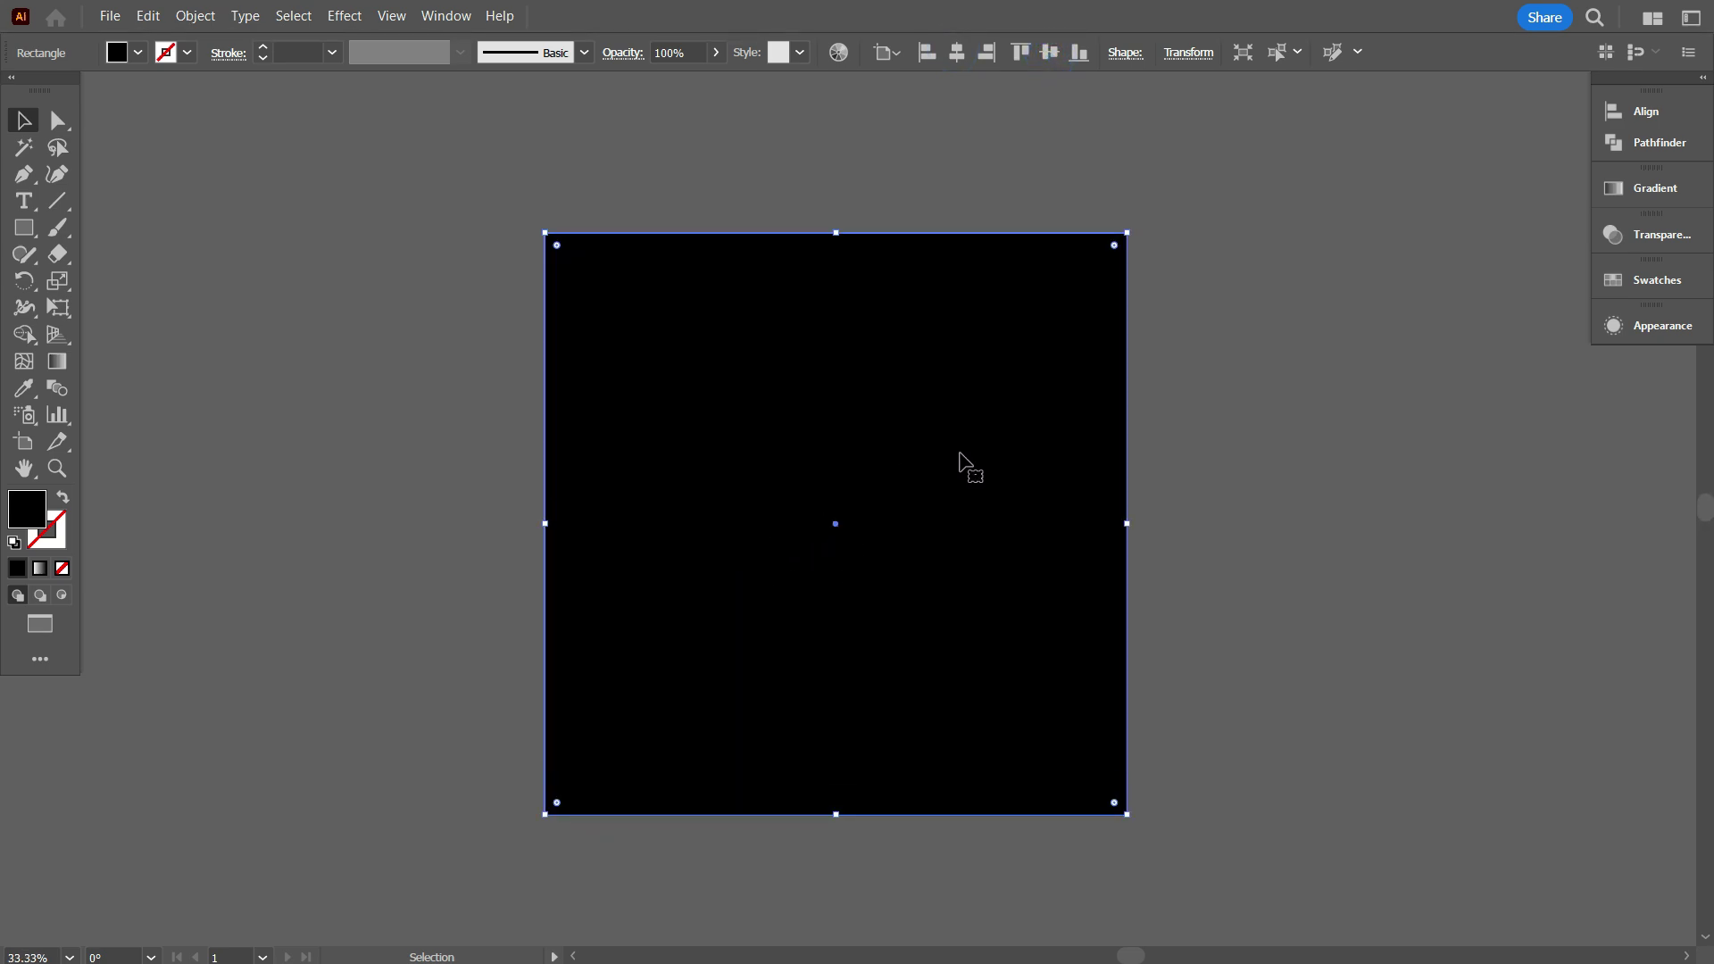
click(196, 16)
mouse_move(243, 215)
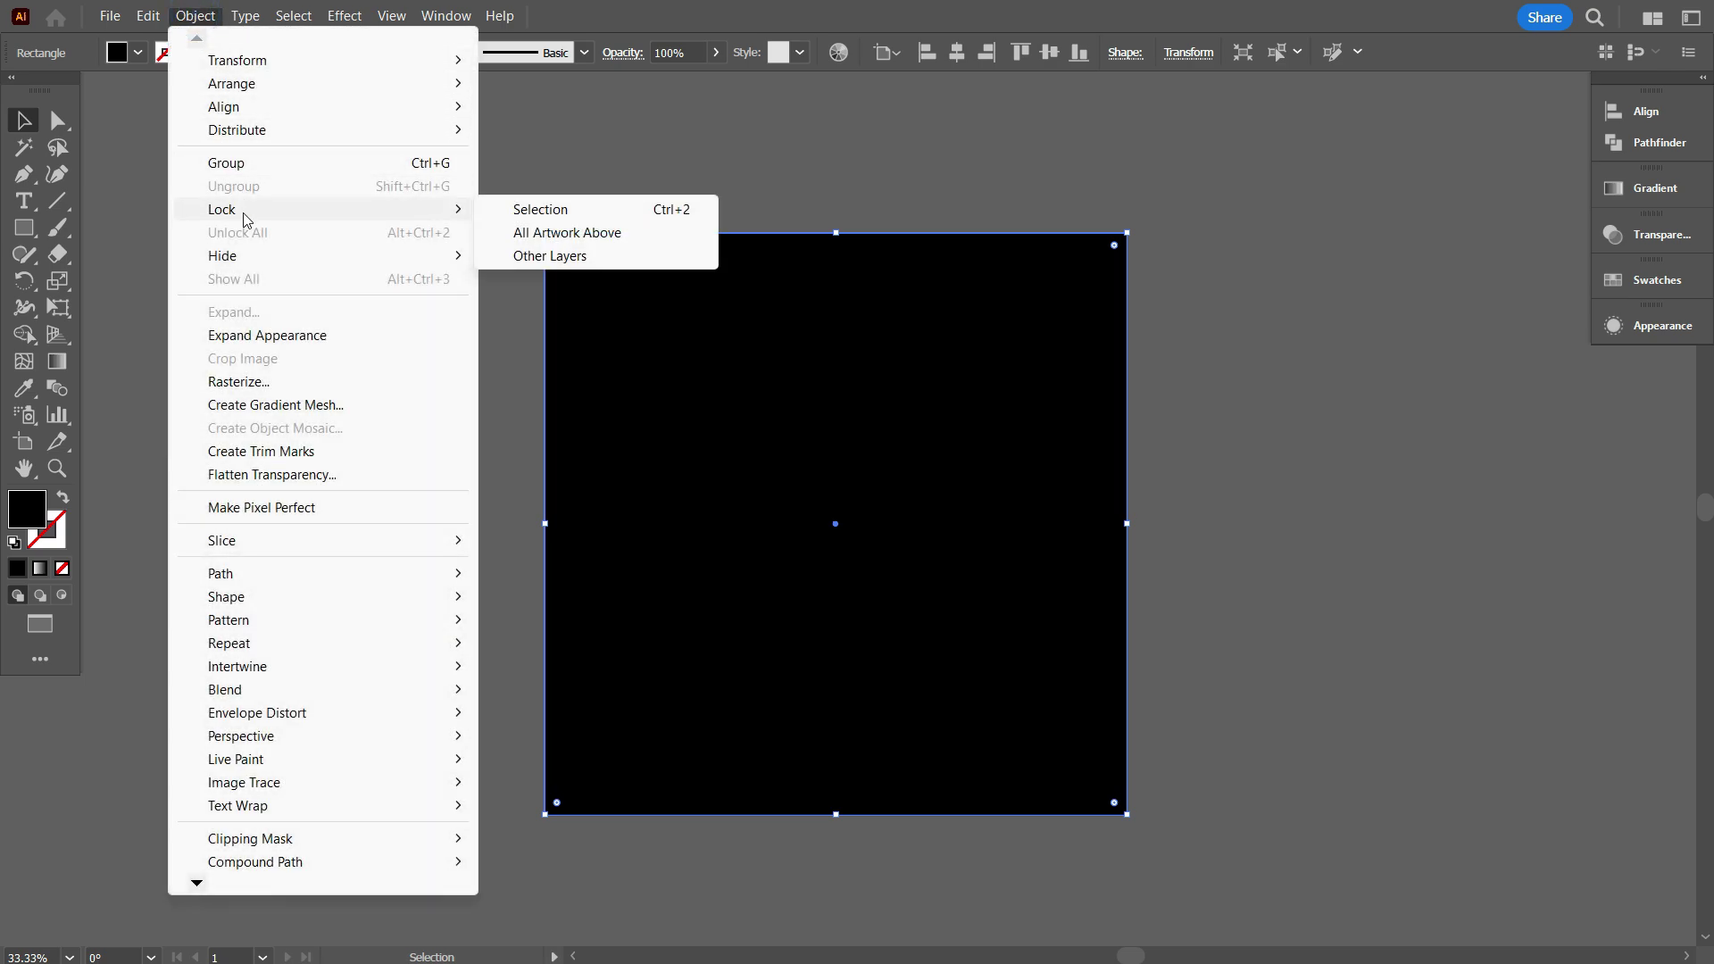
click(538, 211)
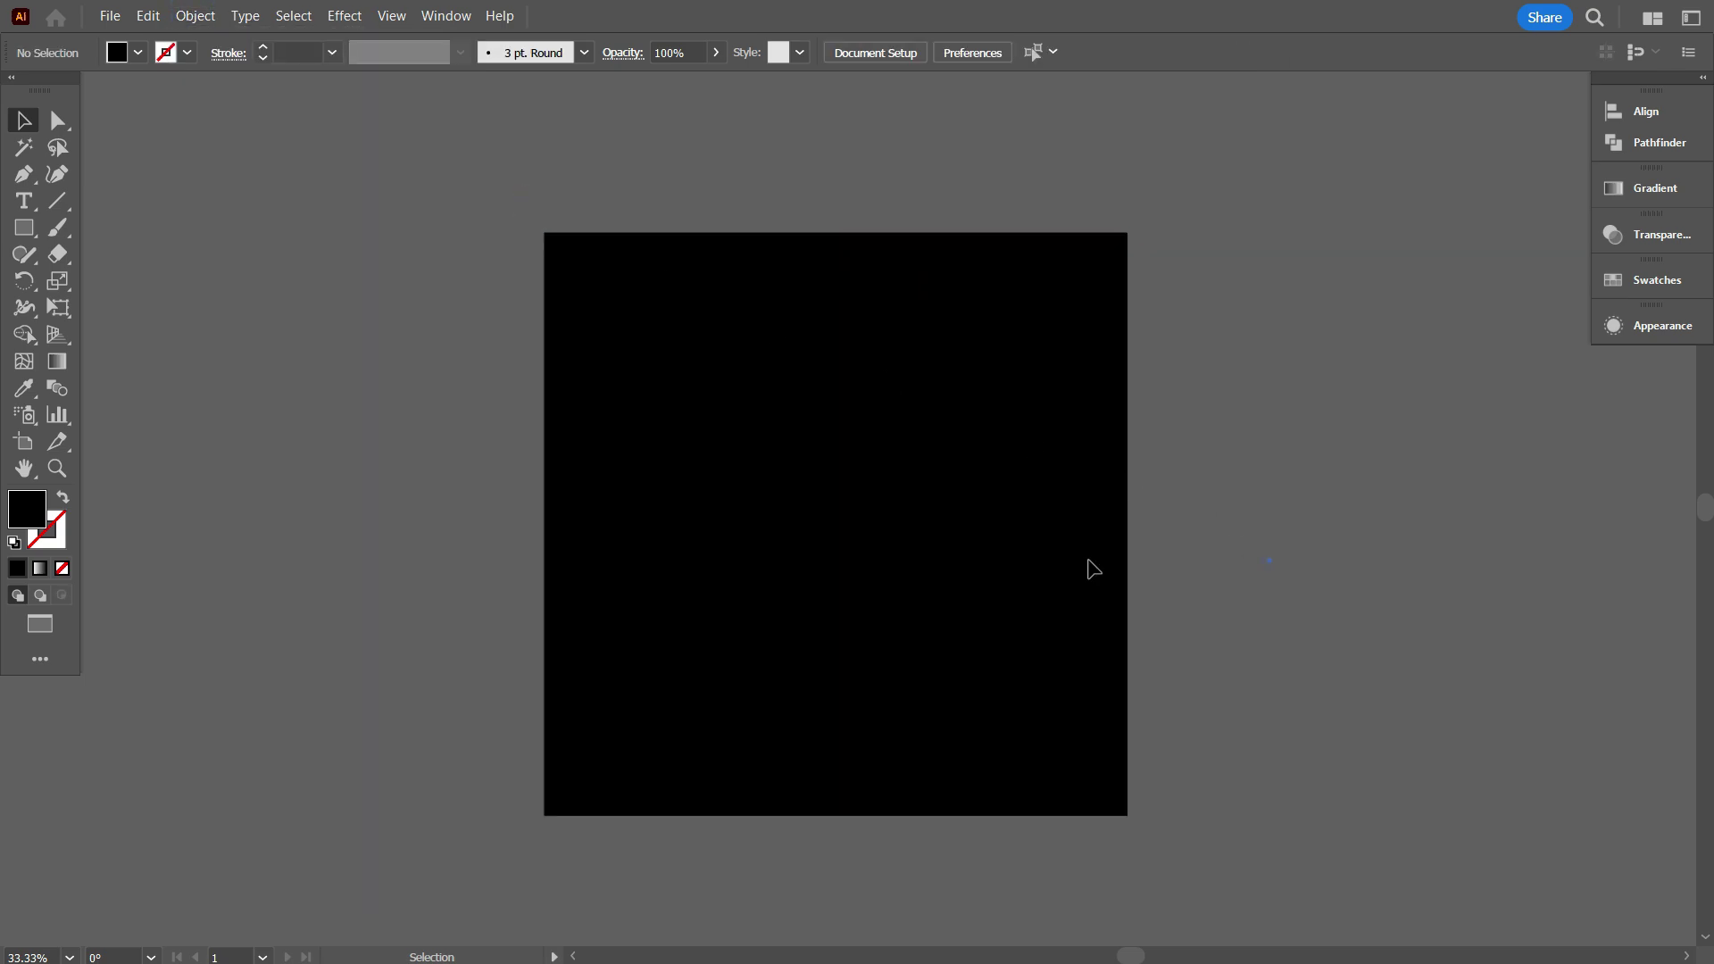
click(1053, 526)
scroll(866, 599, up, 1)
scroll(953, 609, up, 1)
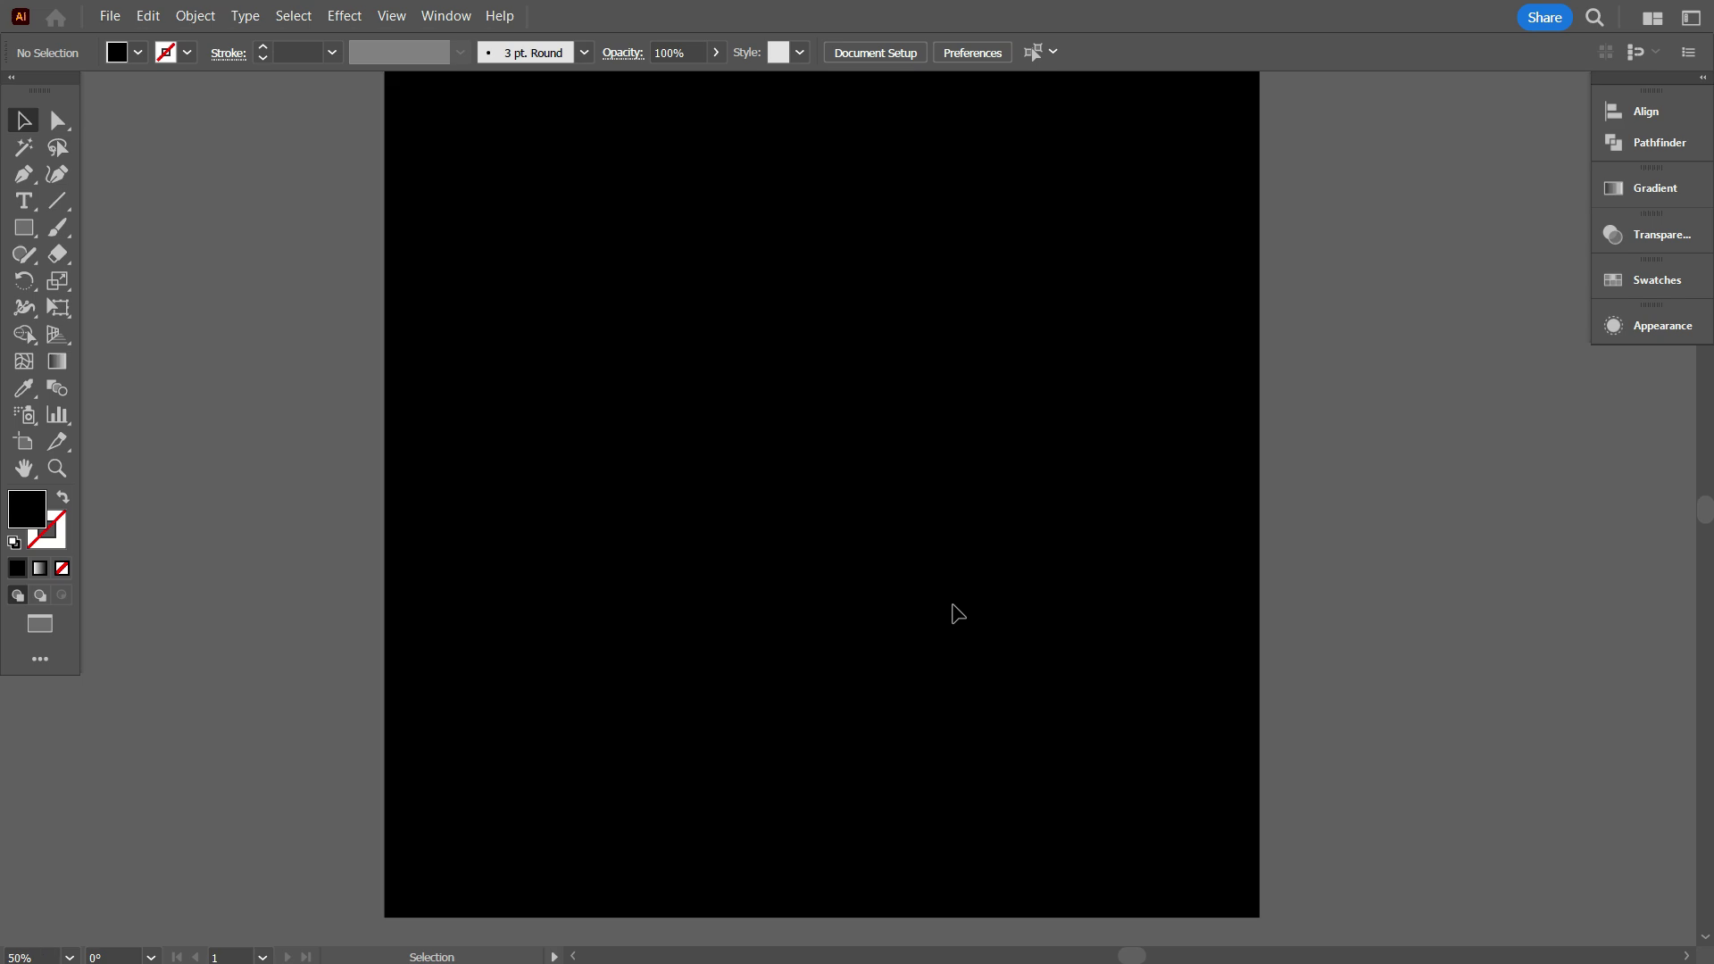
click(975, 624)
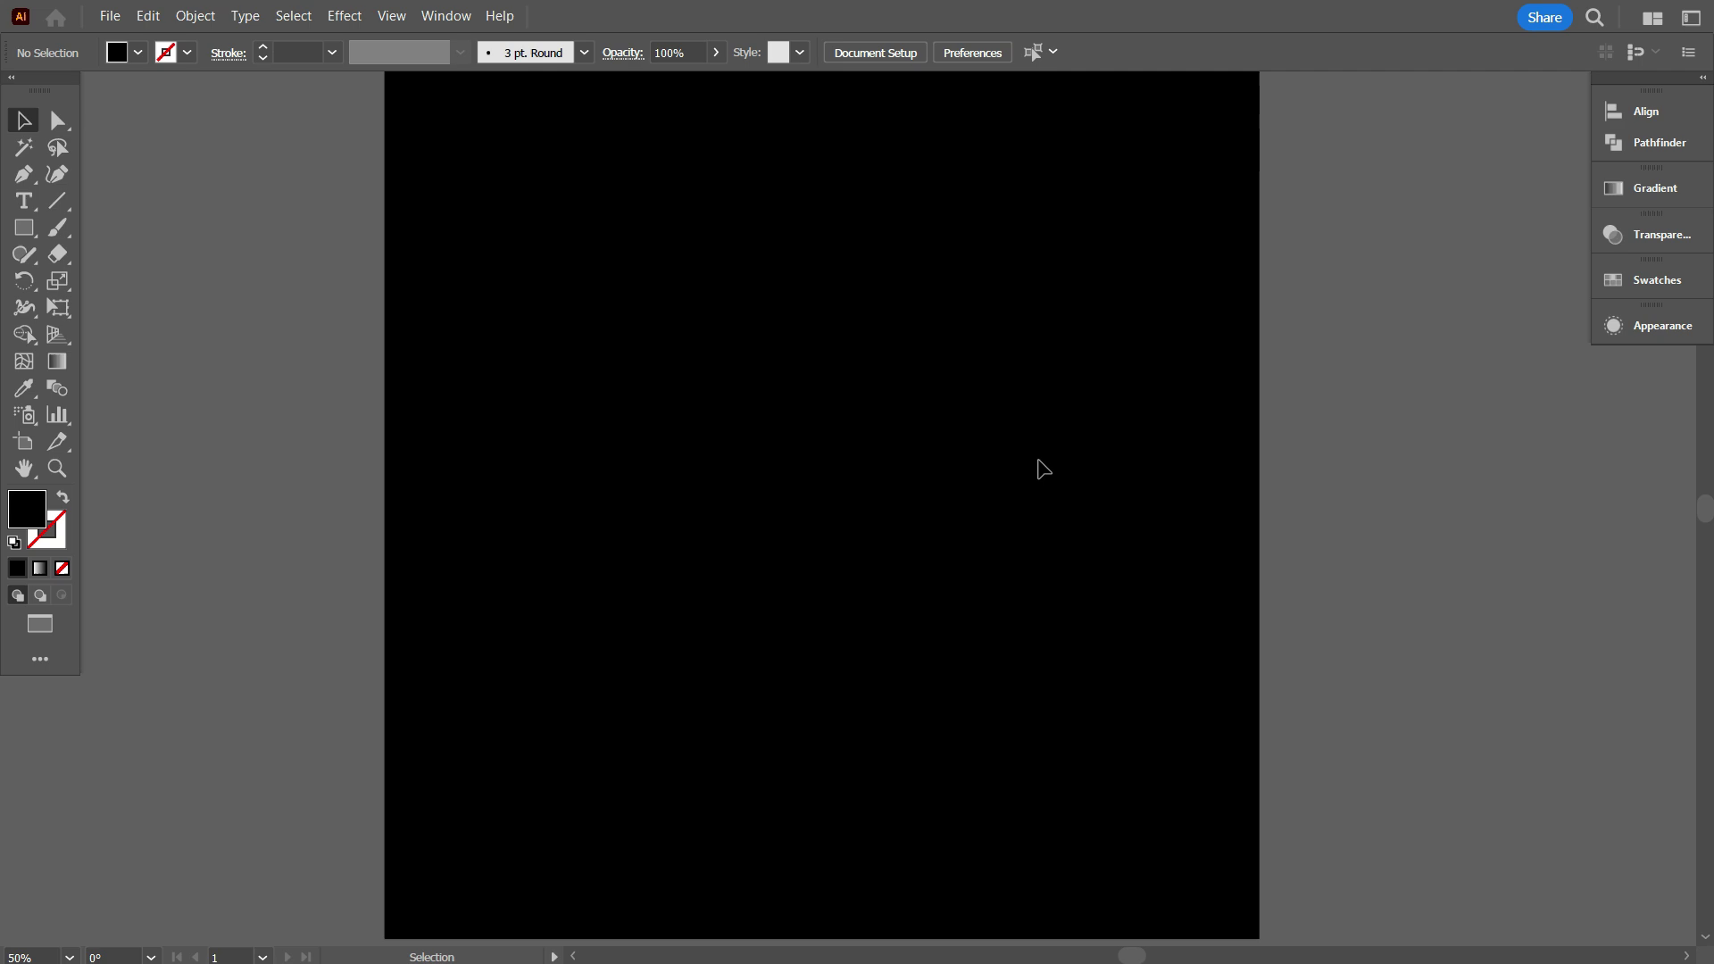
Step: In the Swatches panel, make the light orange swatch a global colour
click(1631, 278)
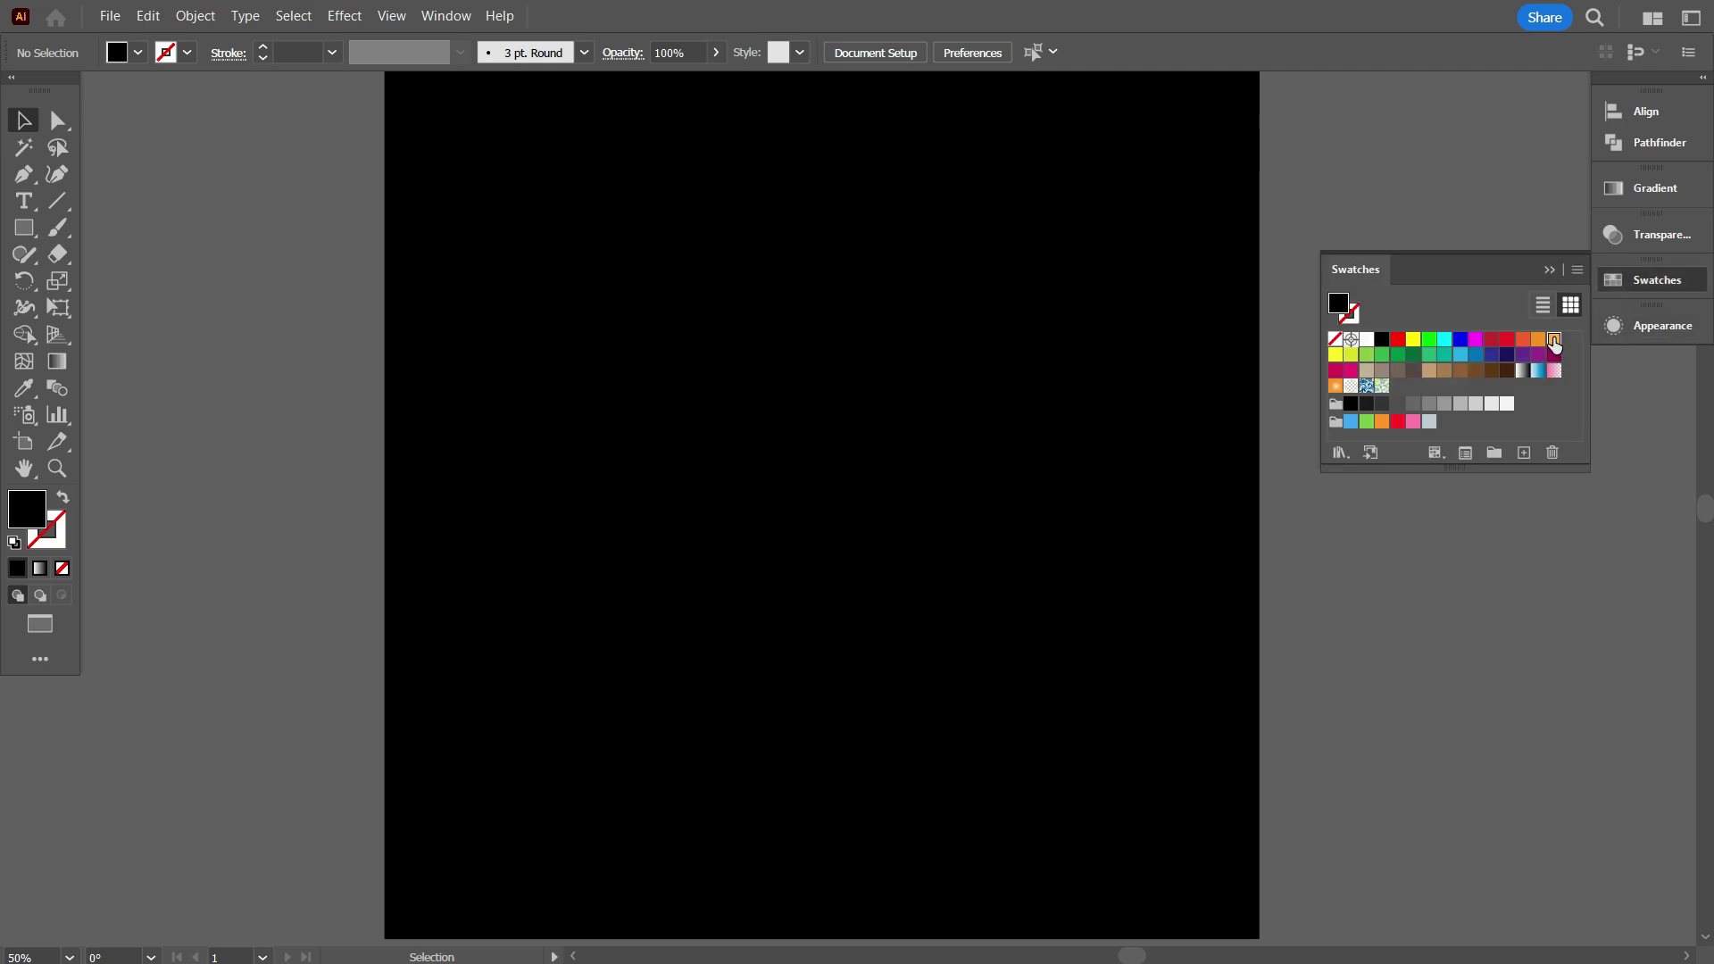
click(1554, 341)
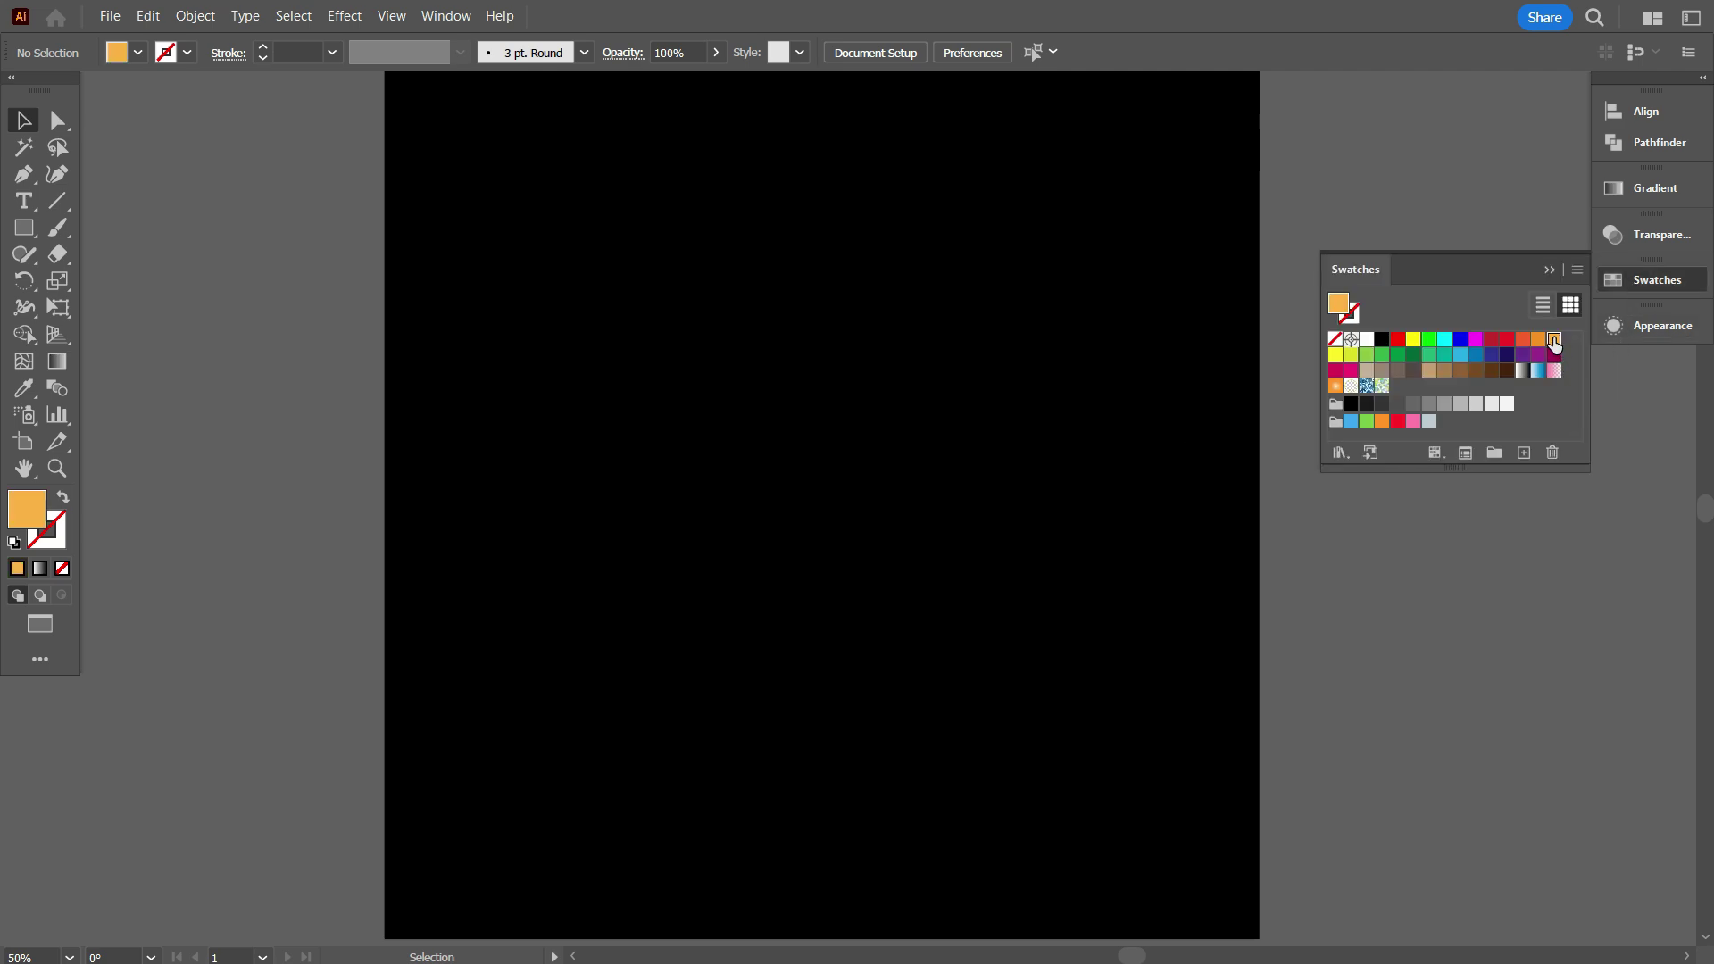
click(1464, 452)
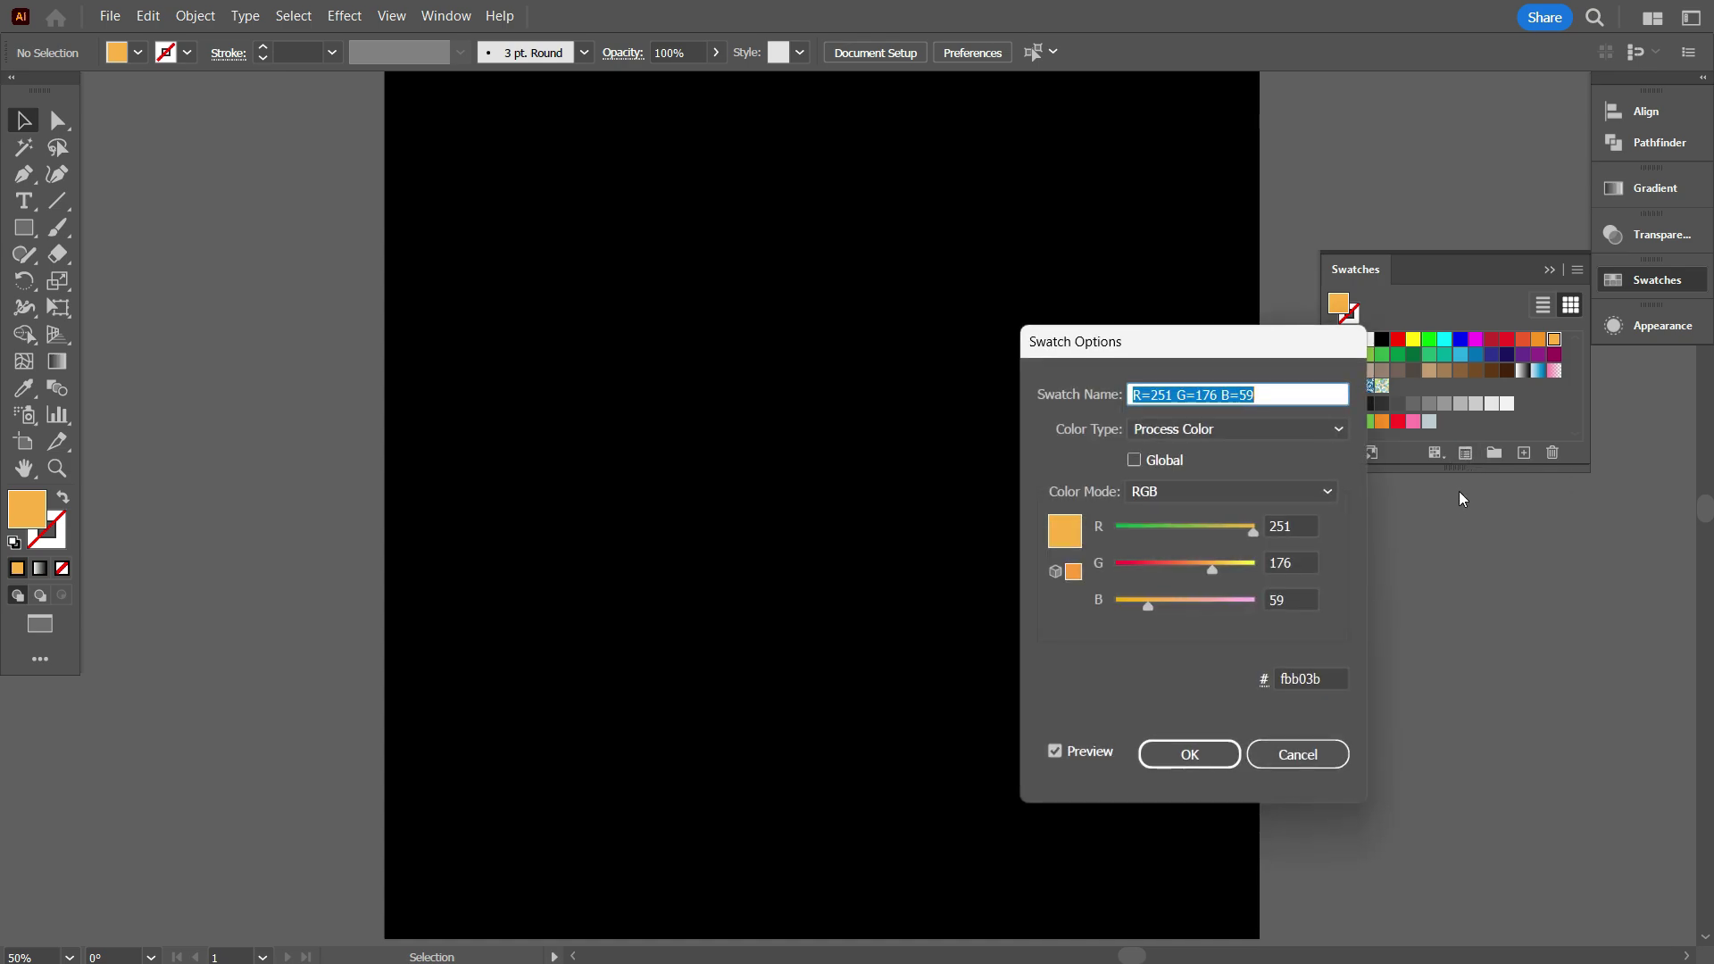
click(1135, 460)
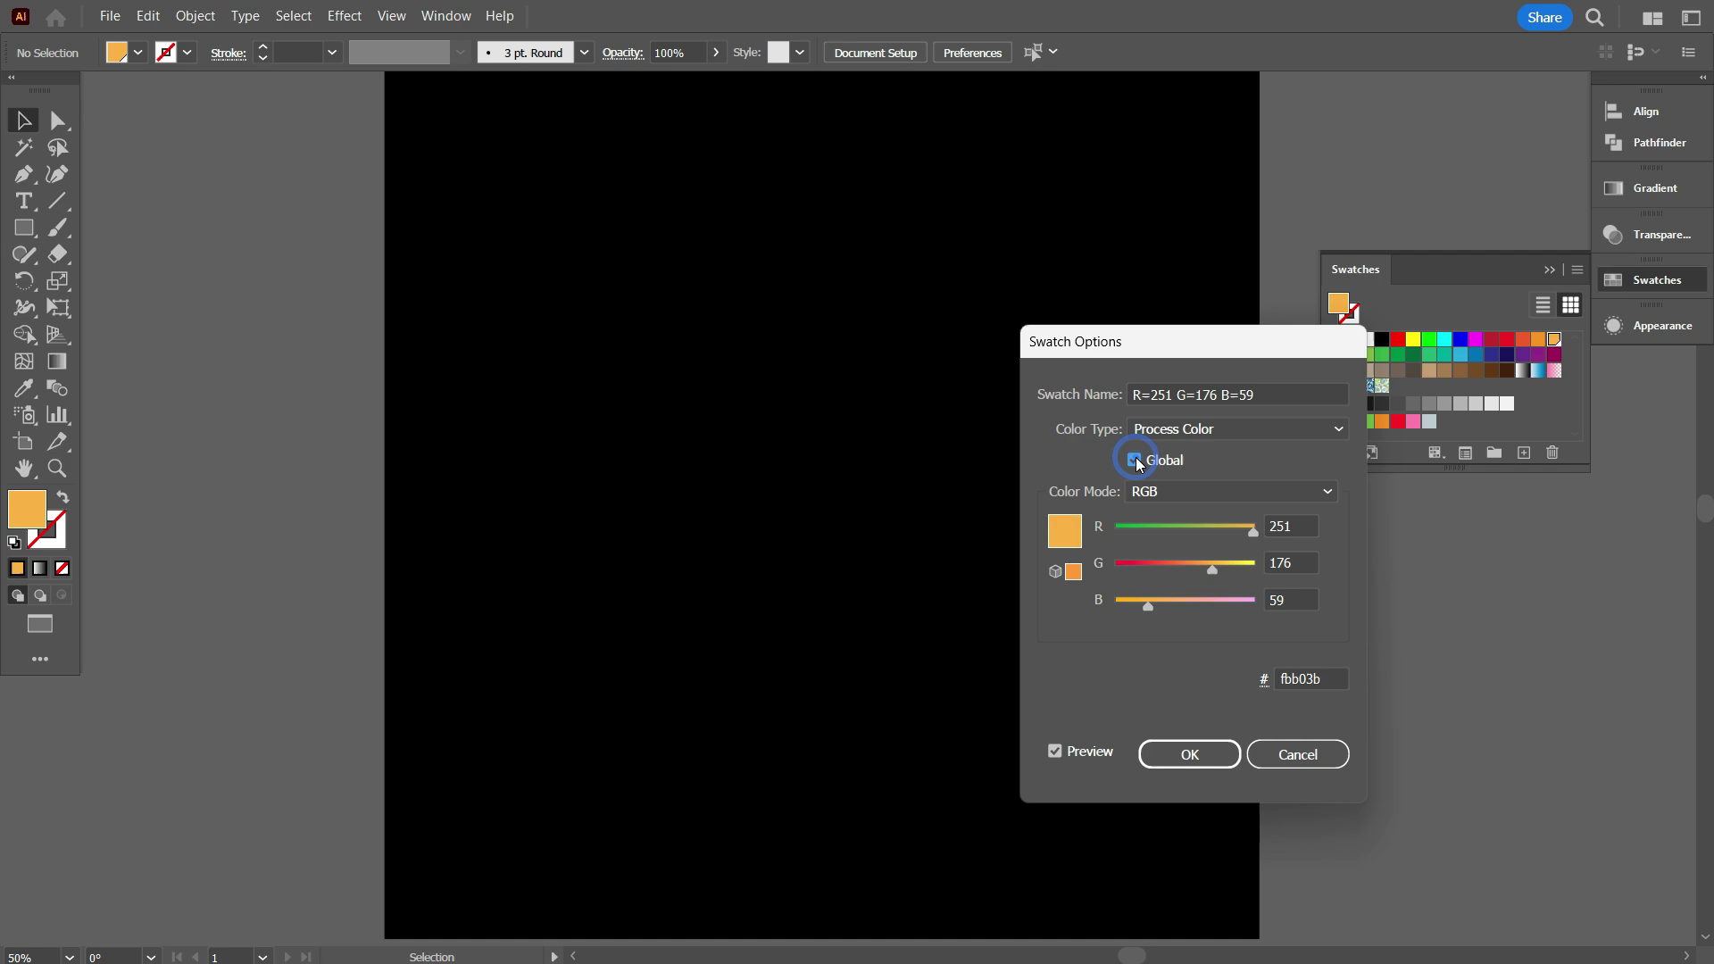
click(1210, 752)
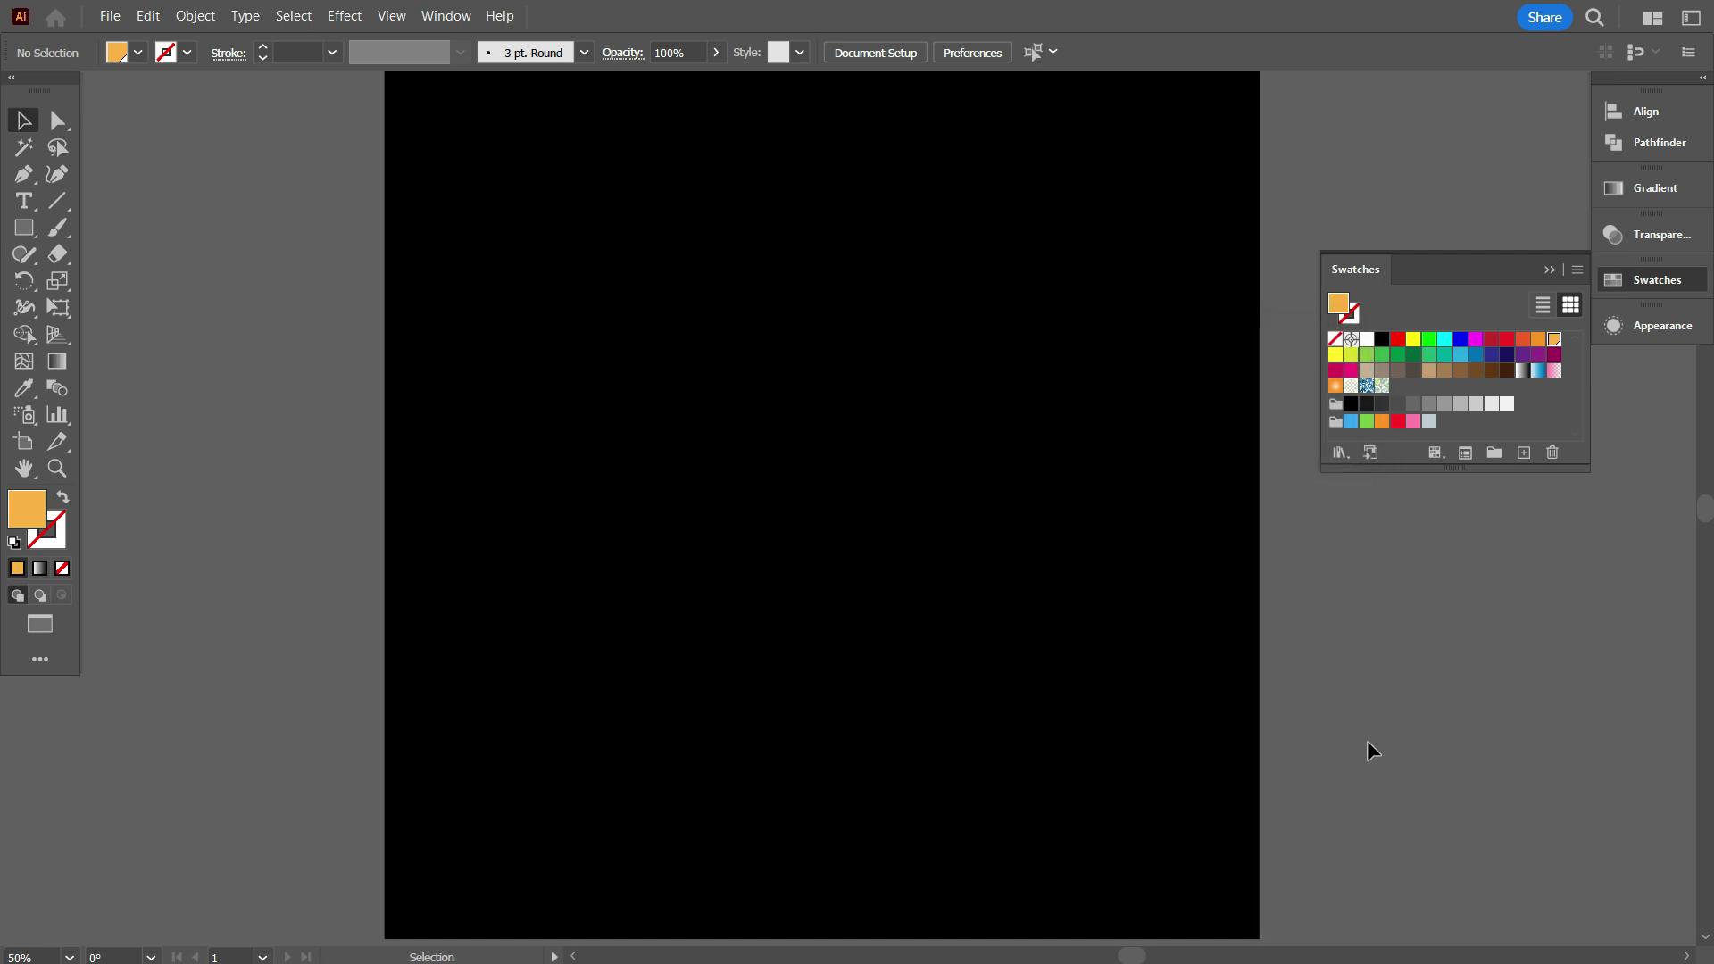
Step: Make the magenta swatch a global colour too
click(1351, 371)
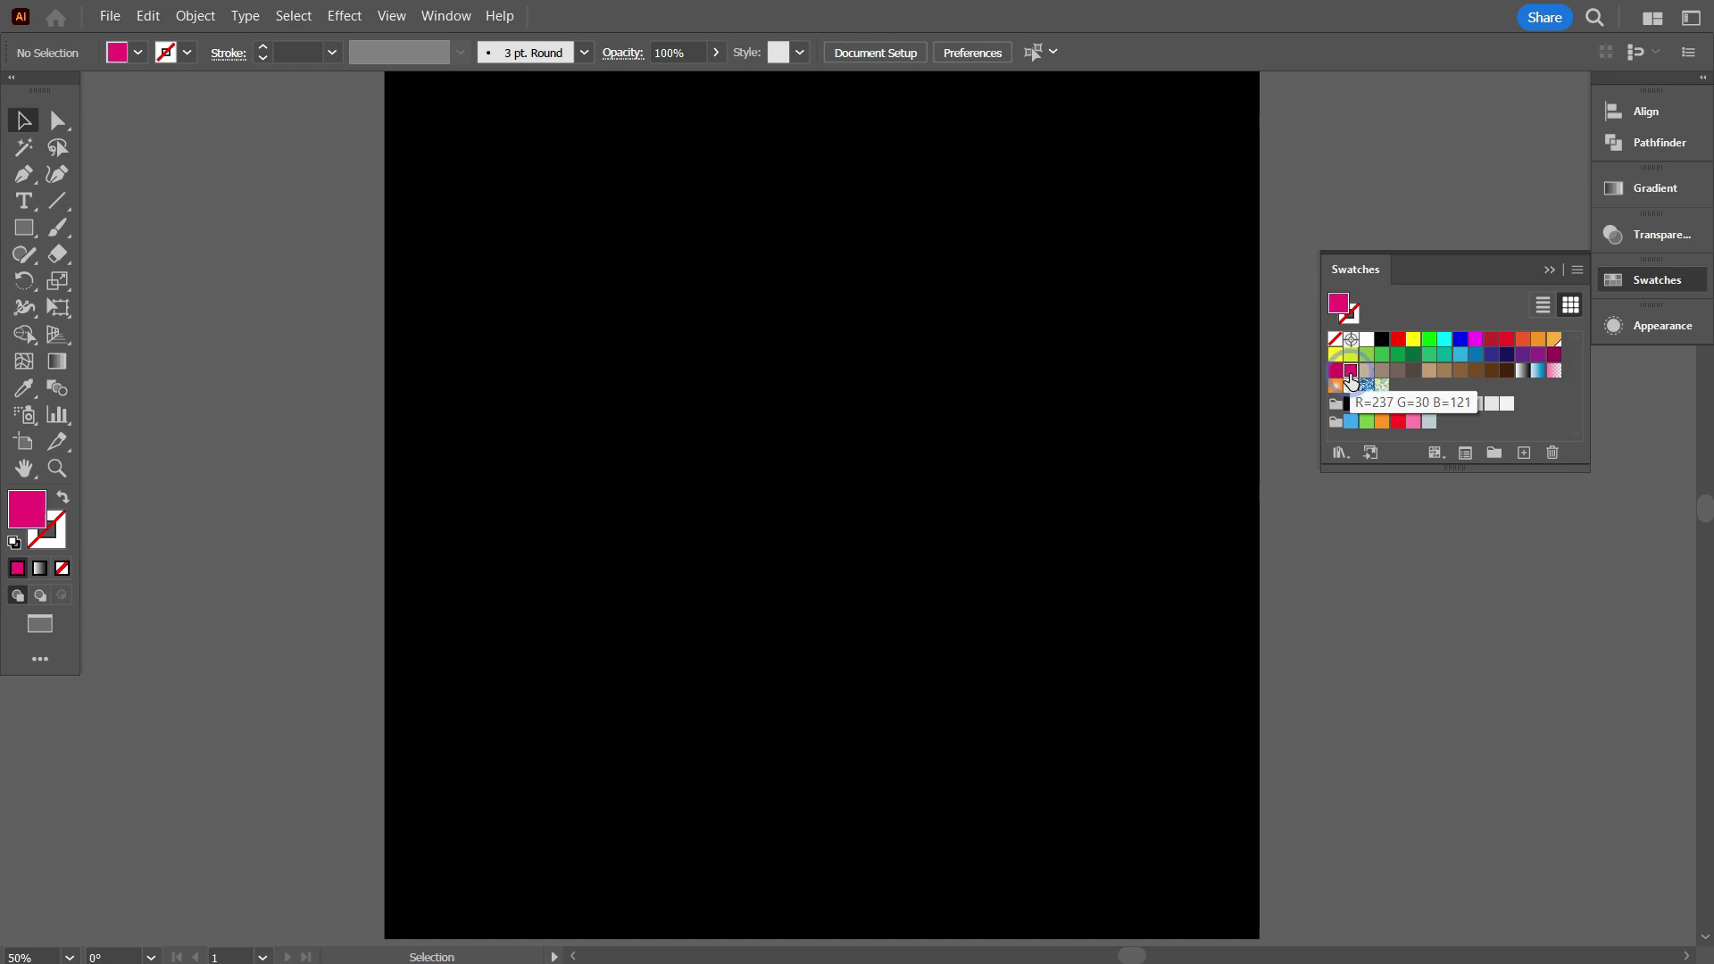
click(1465, 454)
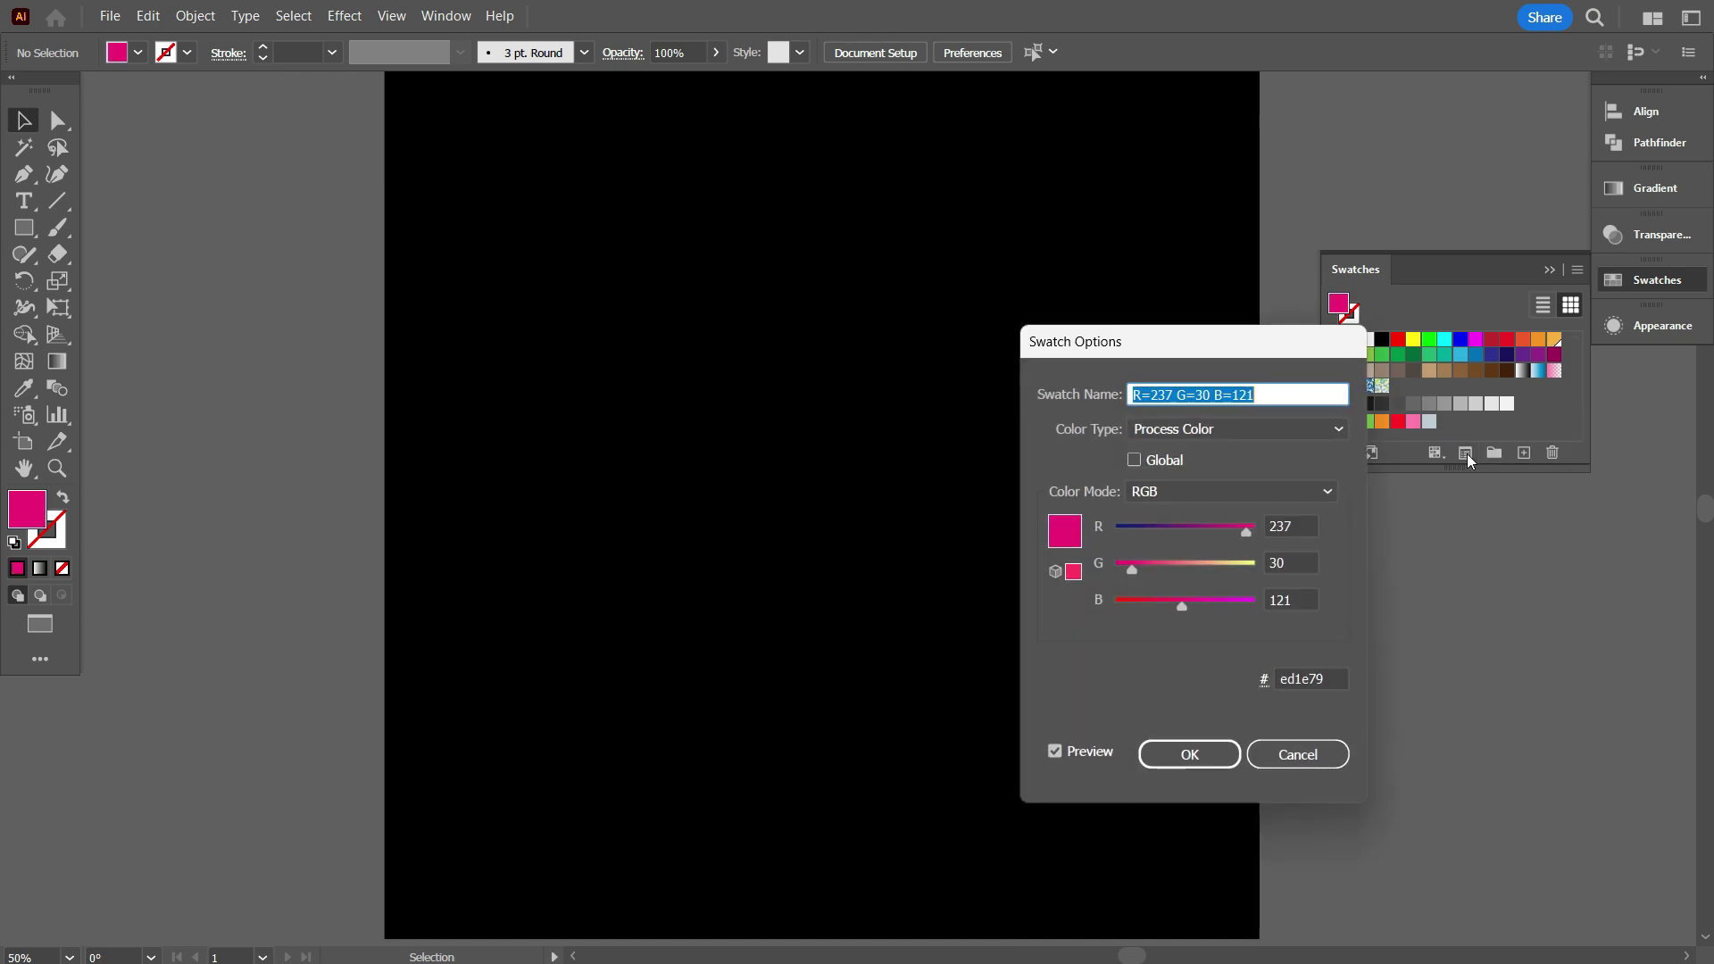
click(1134, 459)
click(1193, 752)
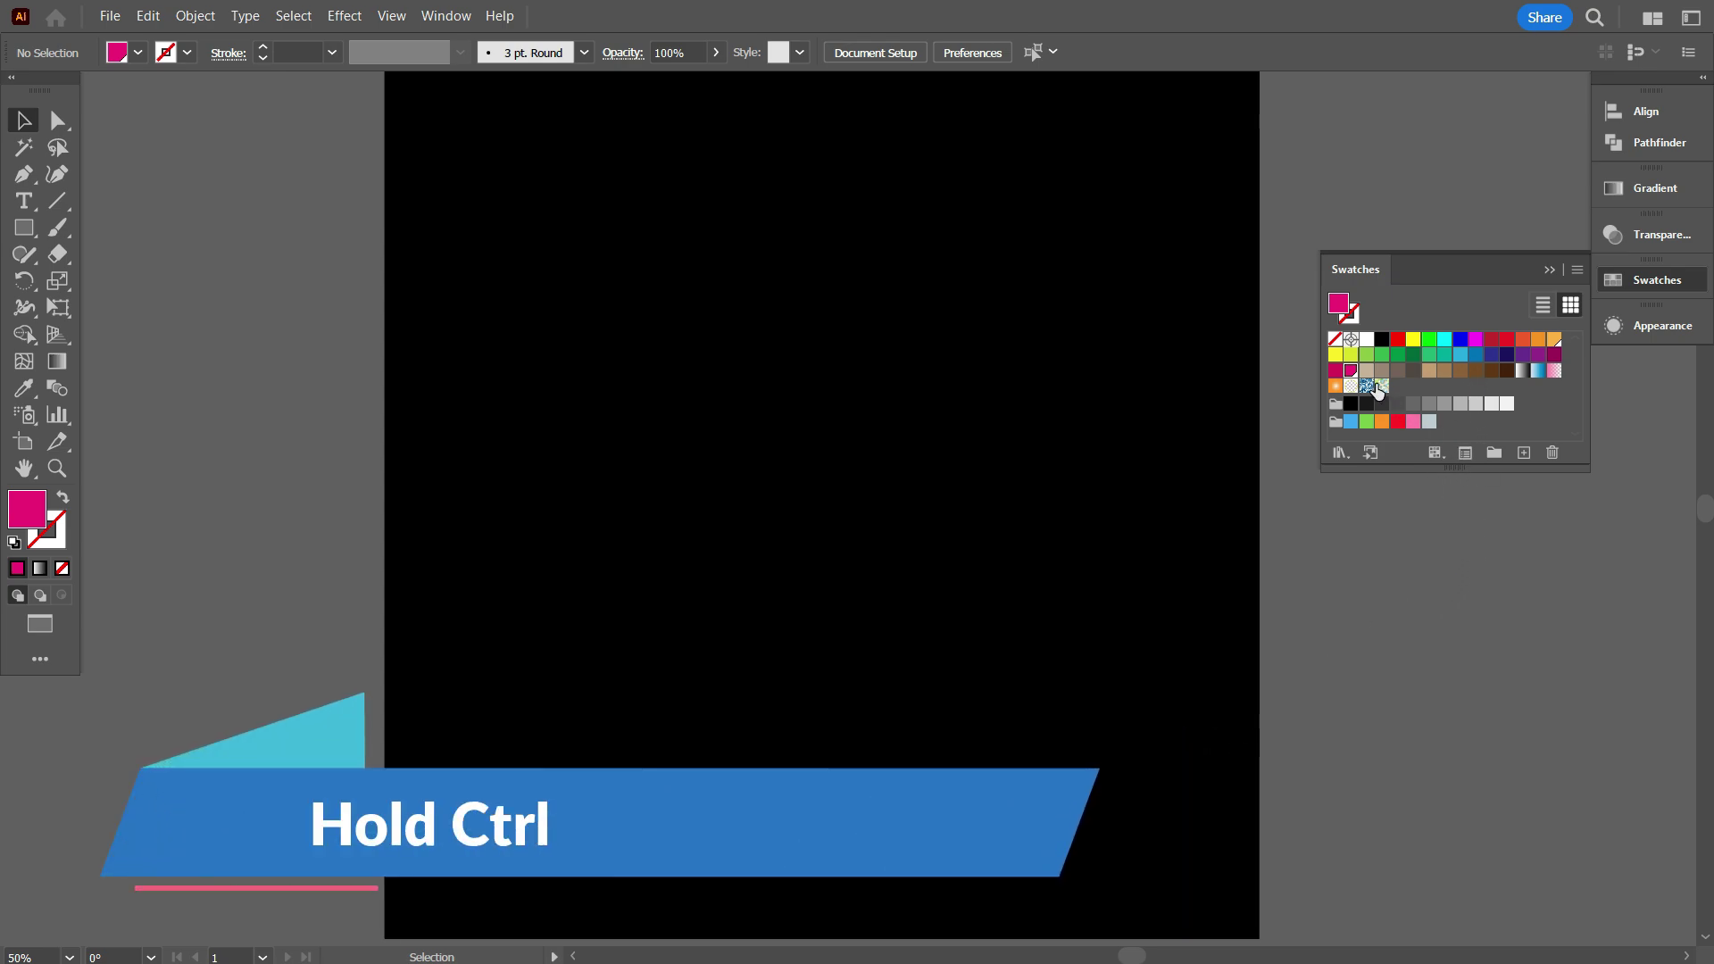
Step: Group the orange and pink swatches into a new 'Neon' colour group and enlarge the panel
ctrl+click(1554, 339)
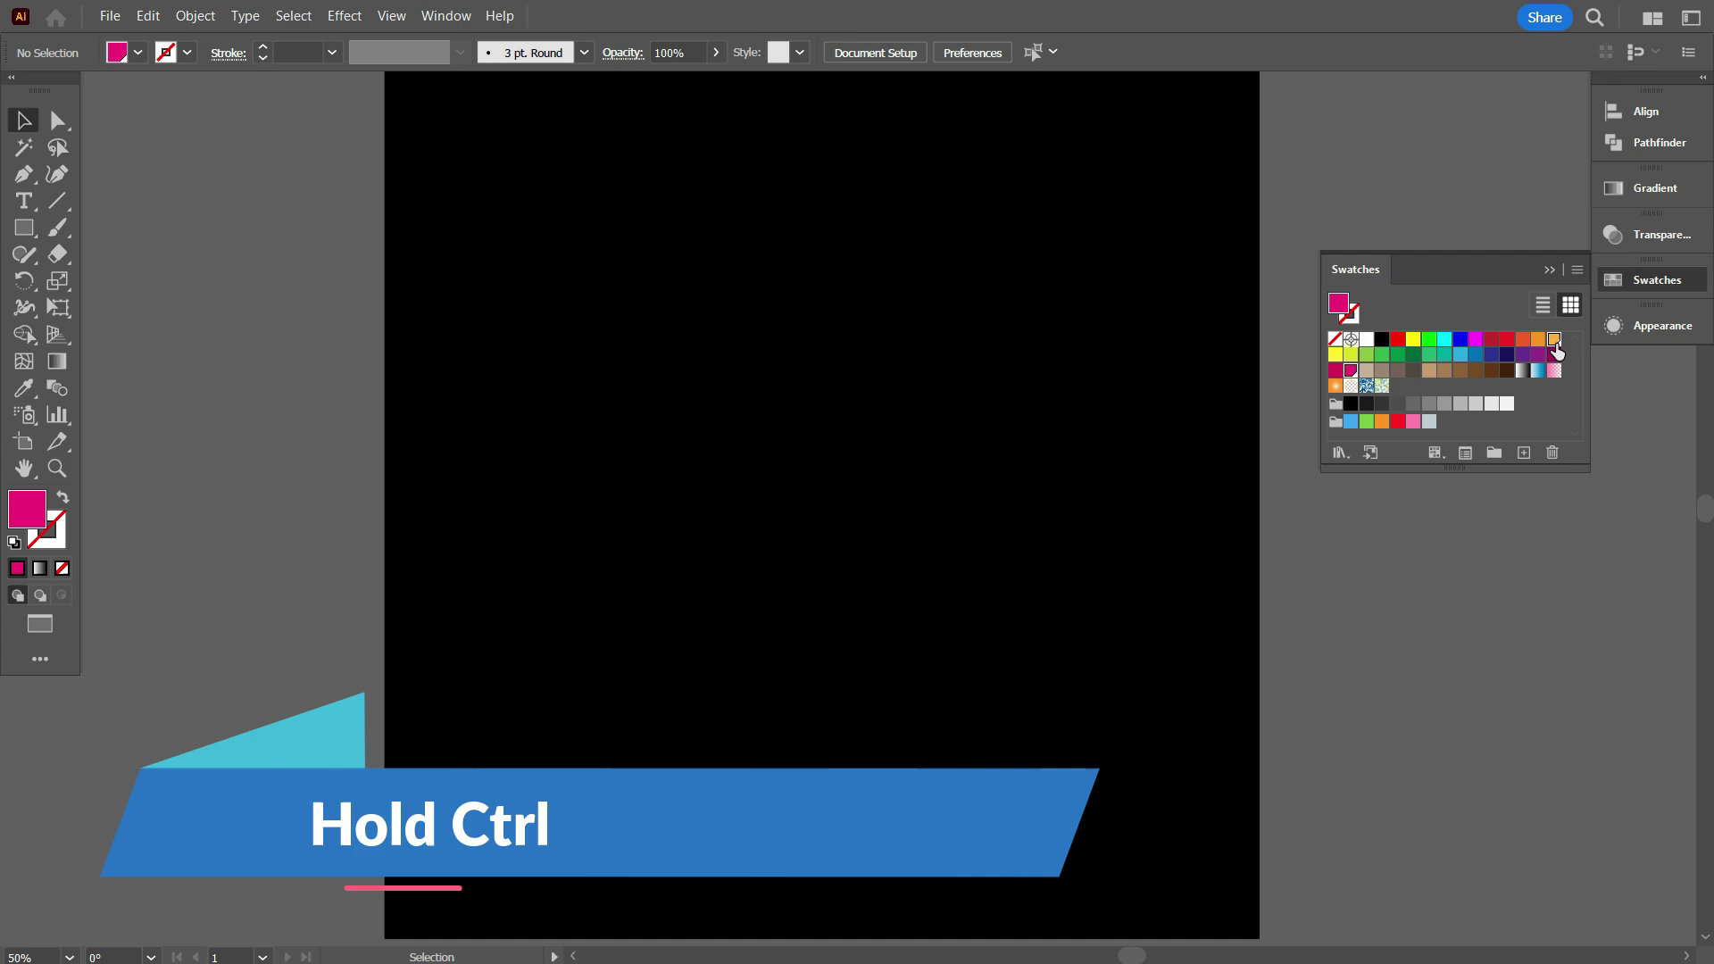
click(1494, 455)
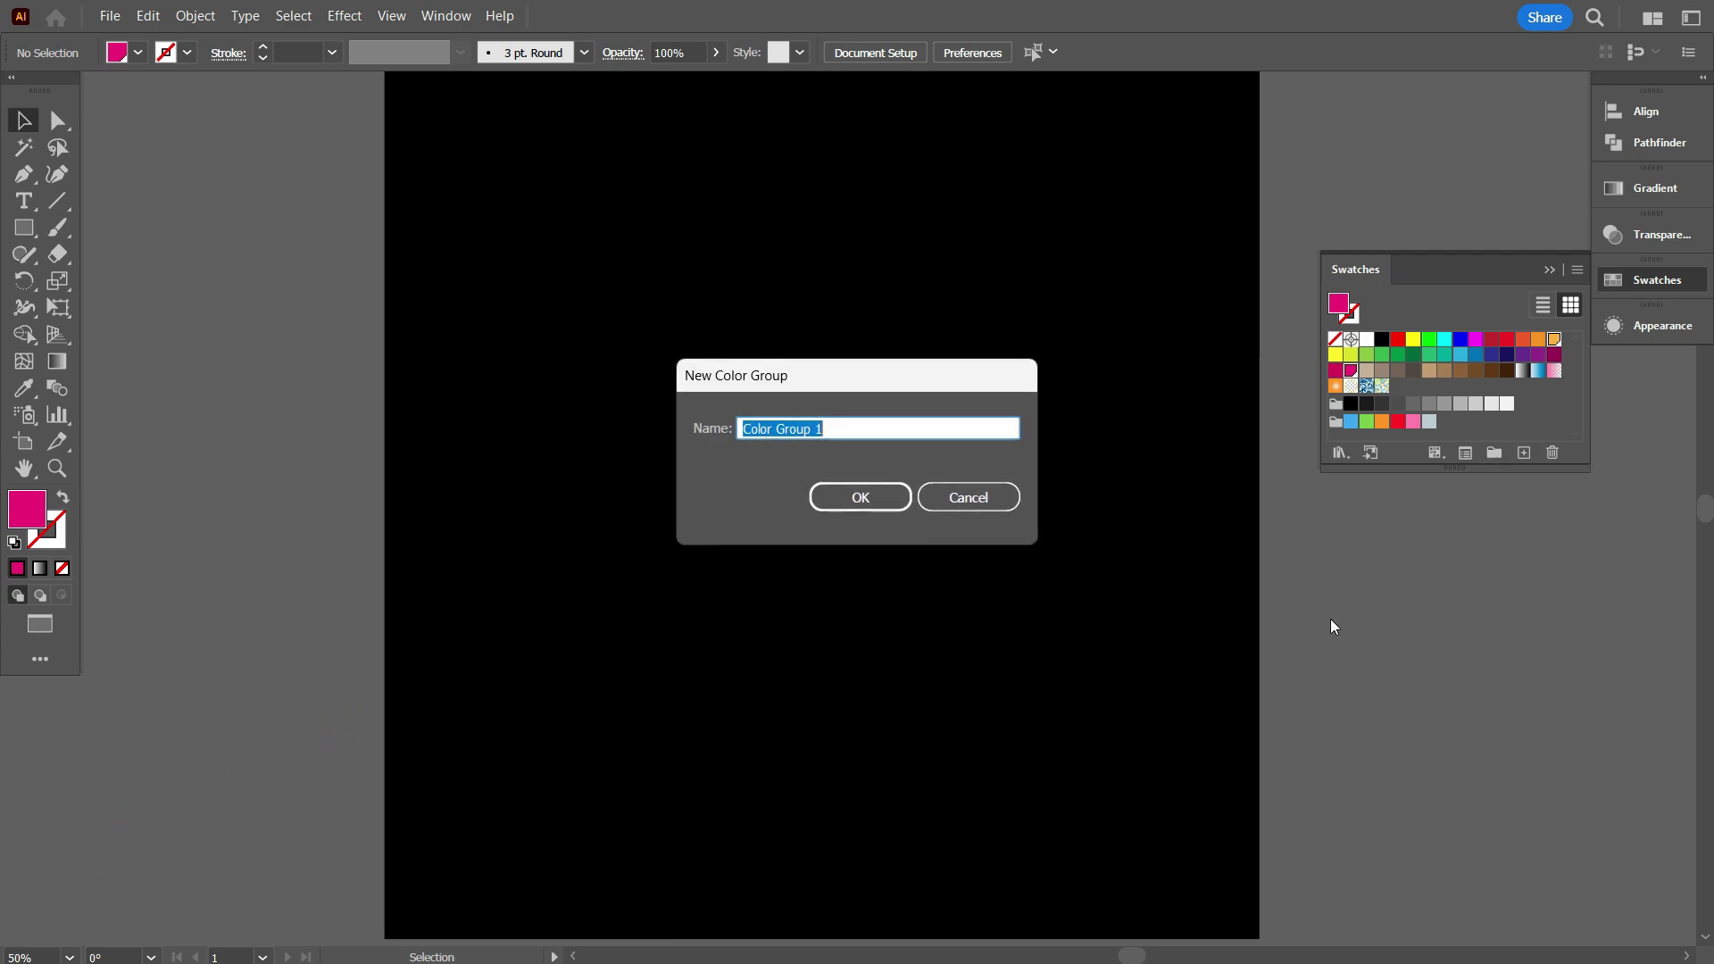
text(Neon)
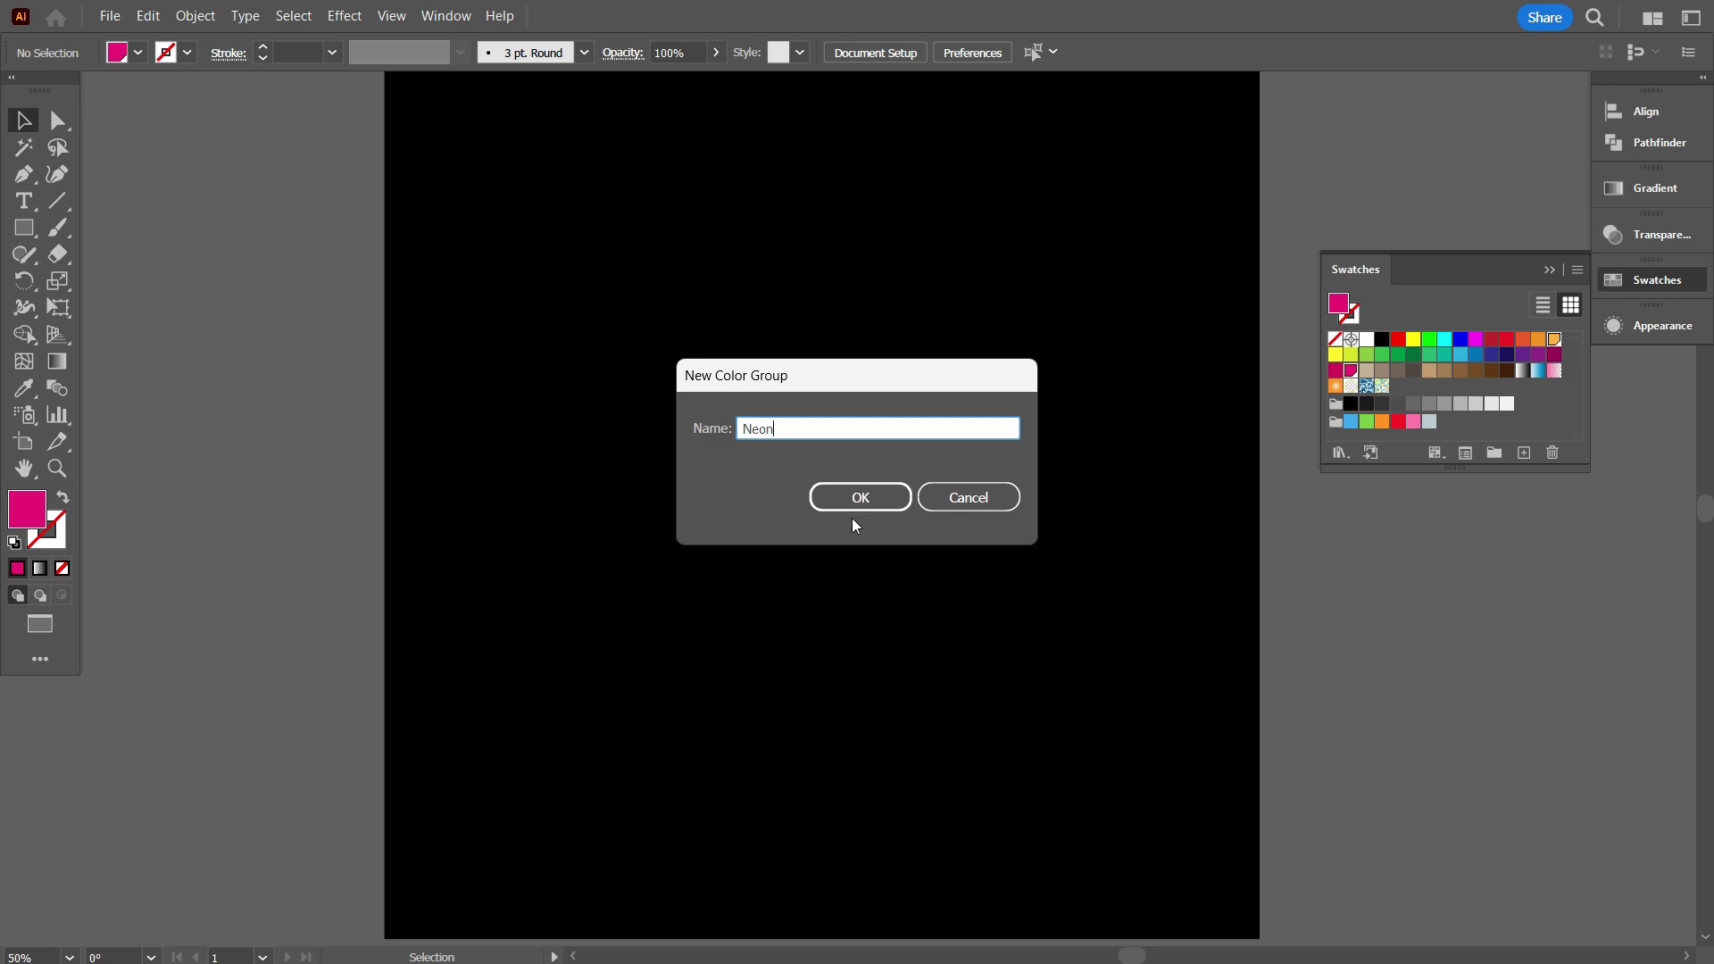
click(860, 498)
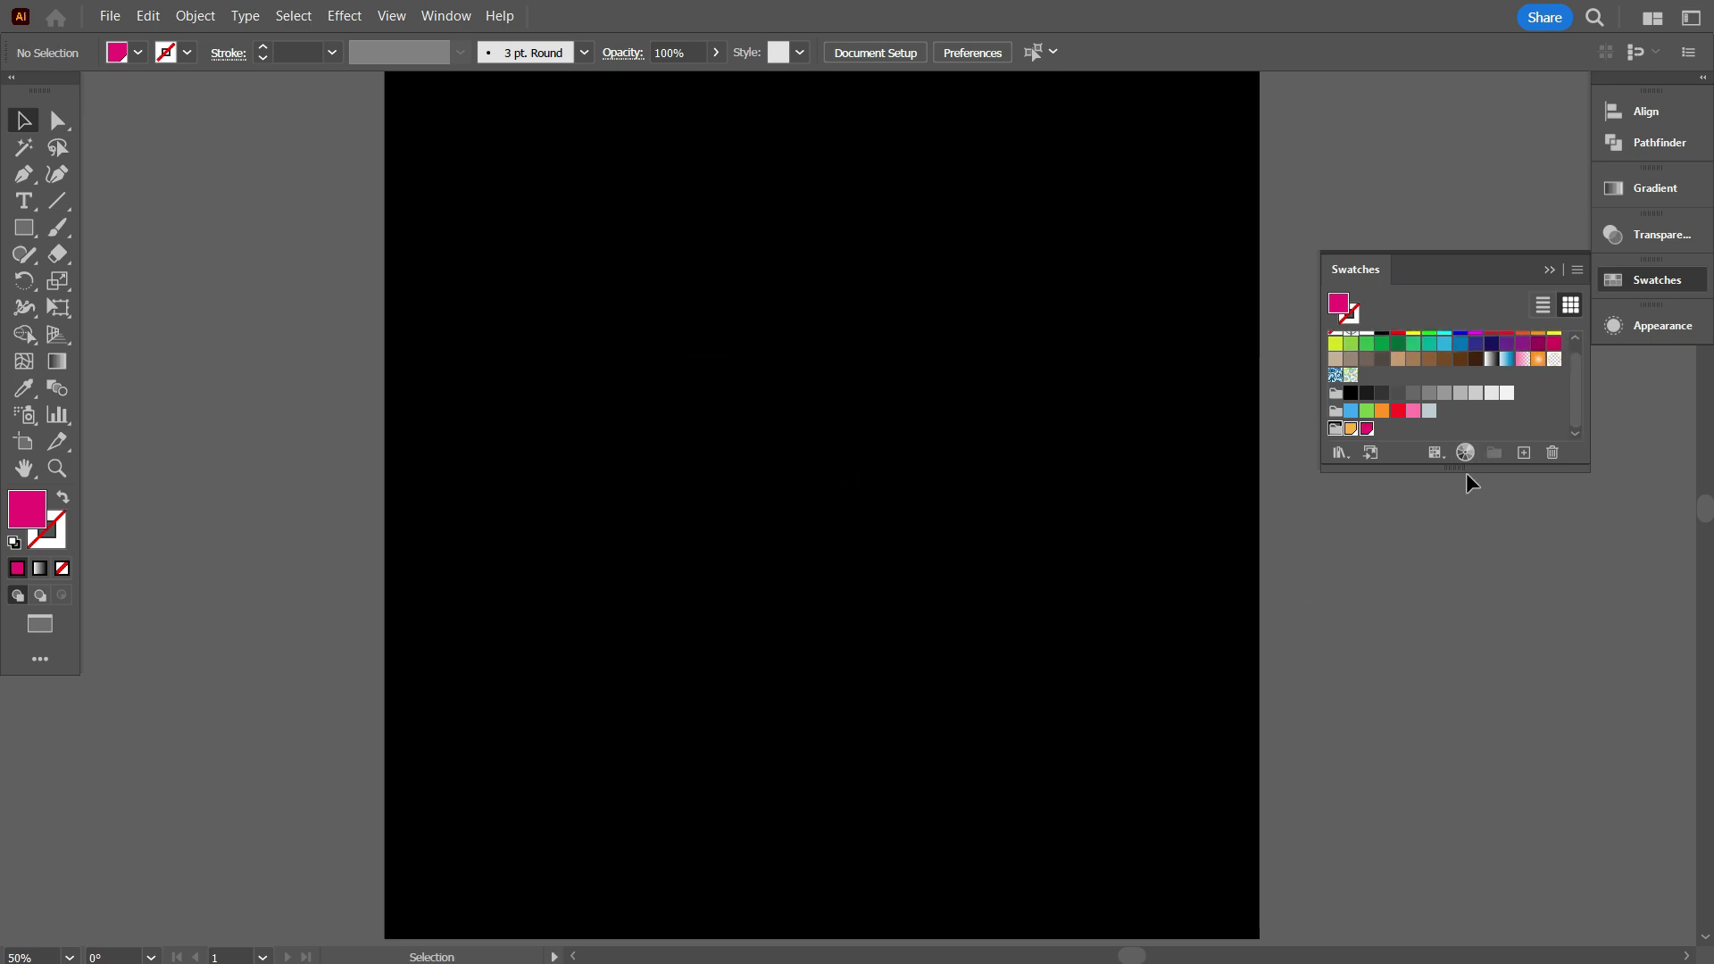
drag(1488, 470, 1487, 561)
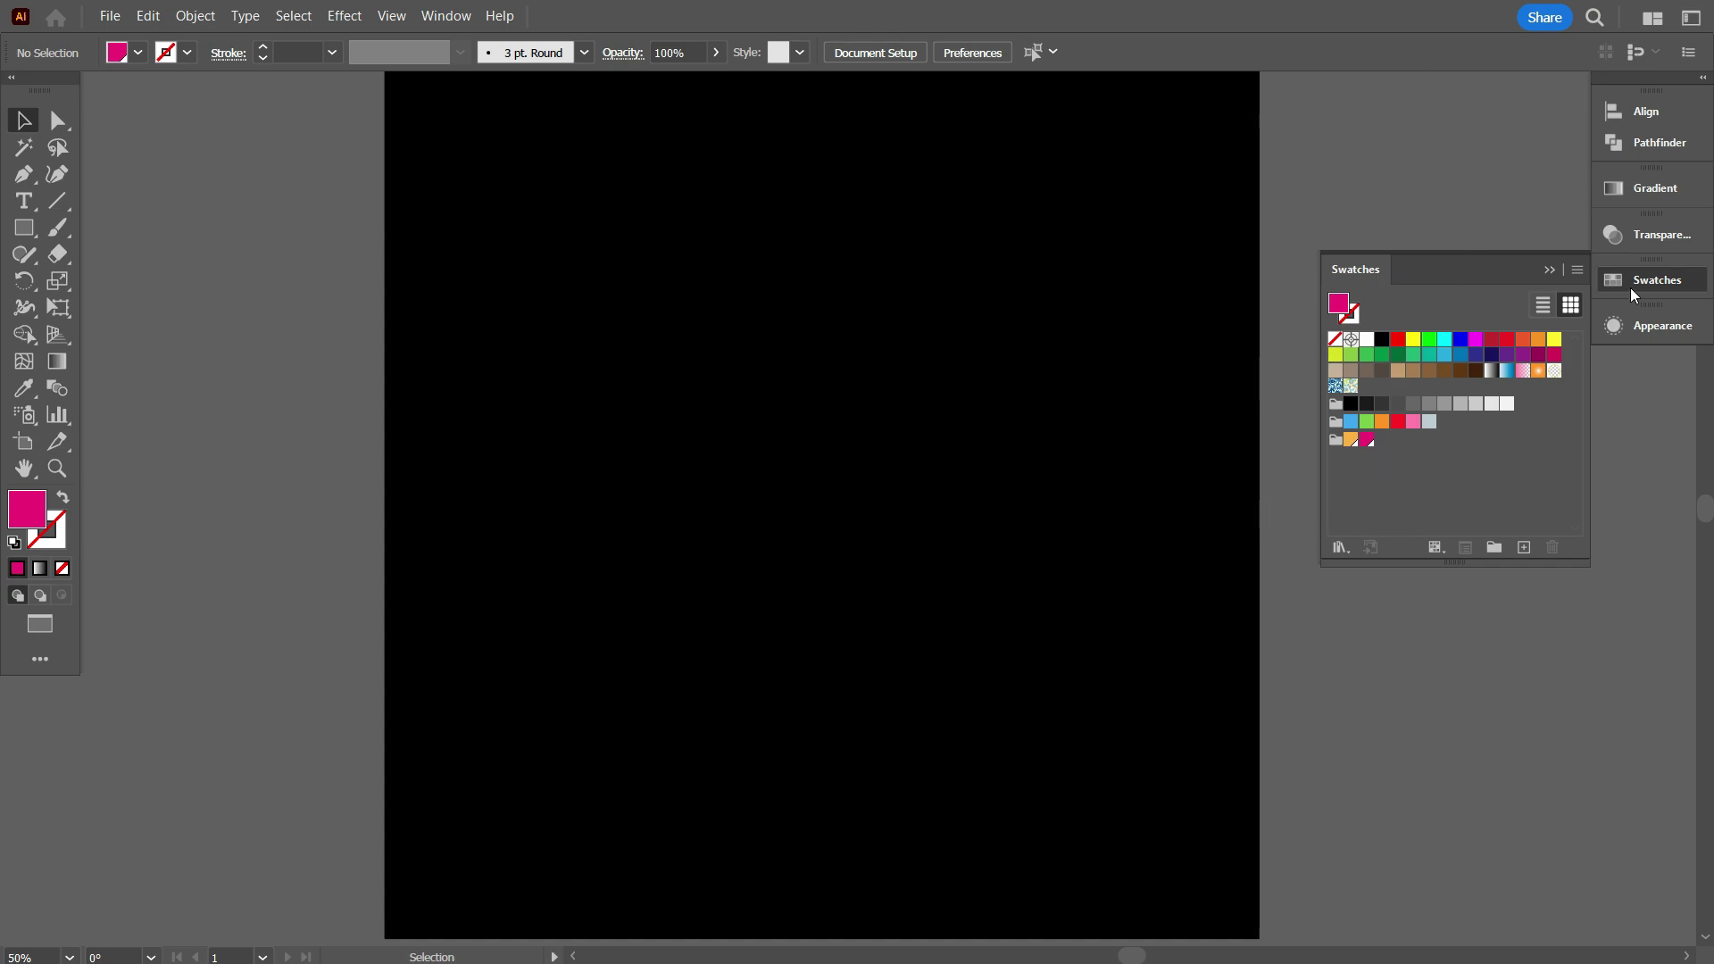
Step: Build a linear gradient running from orange on the left to pink on the right
click(1653, 187)
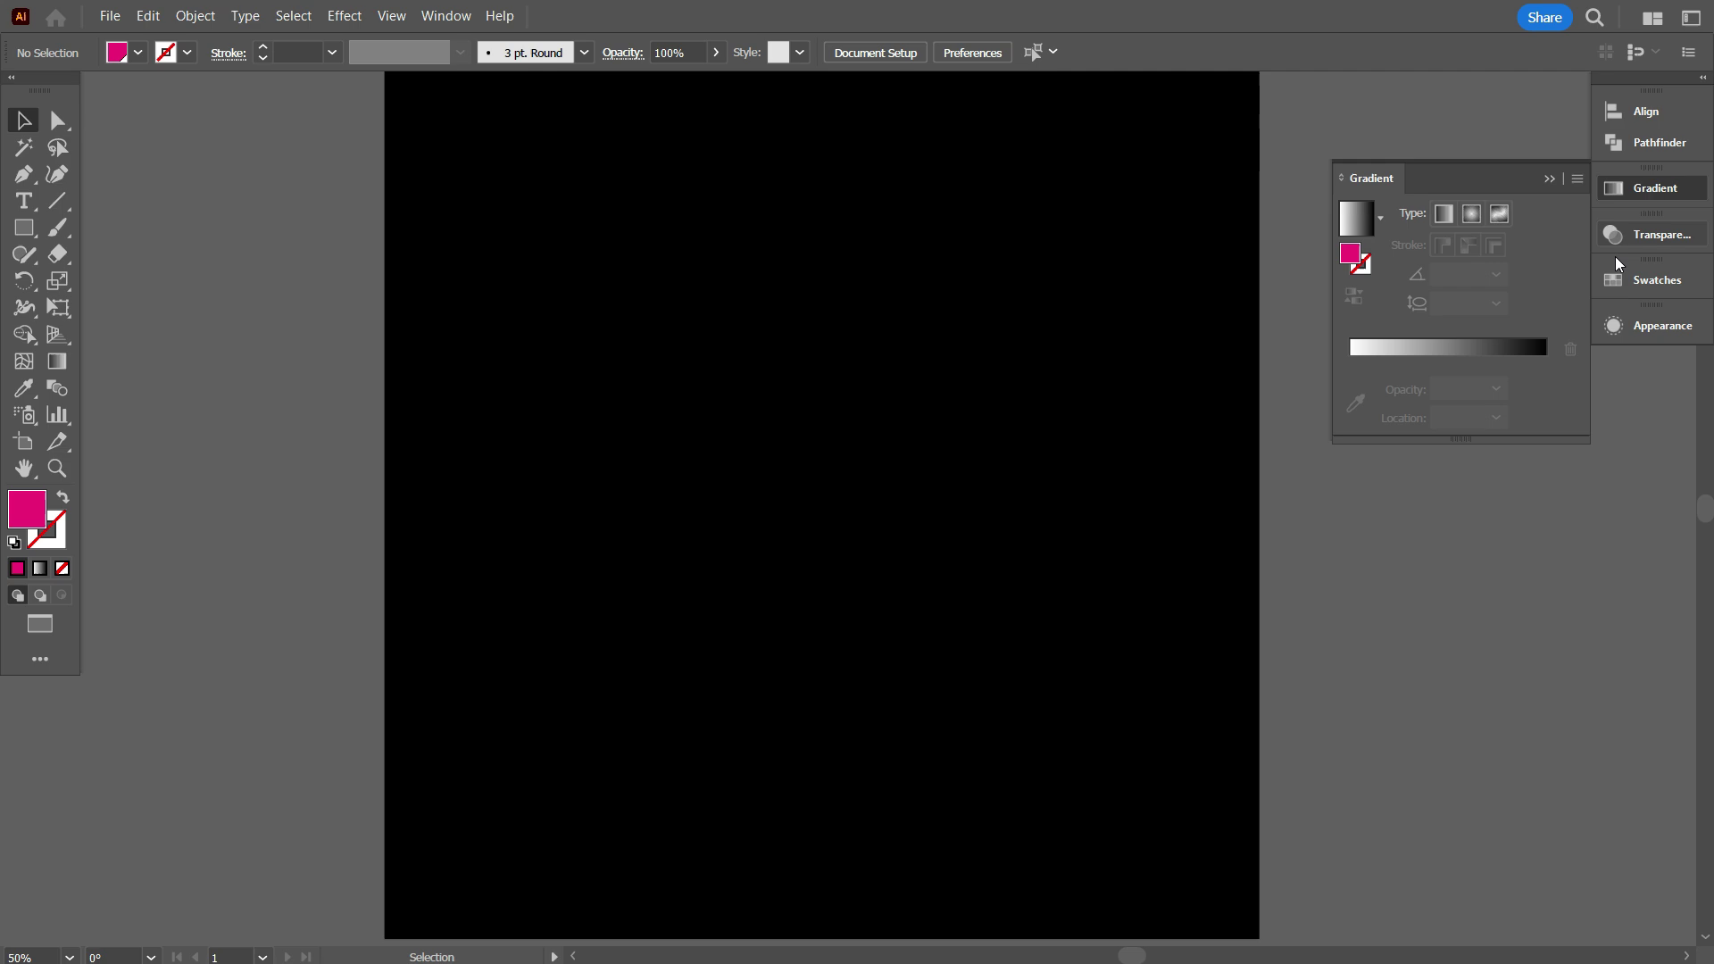
click(1419, 353)
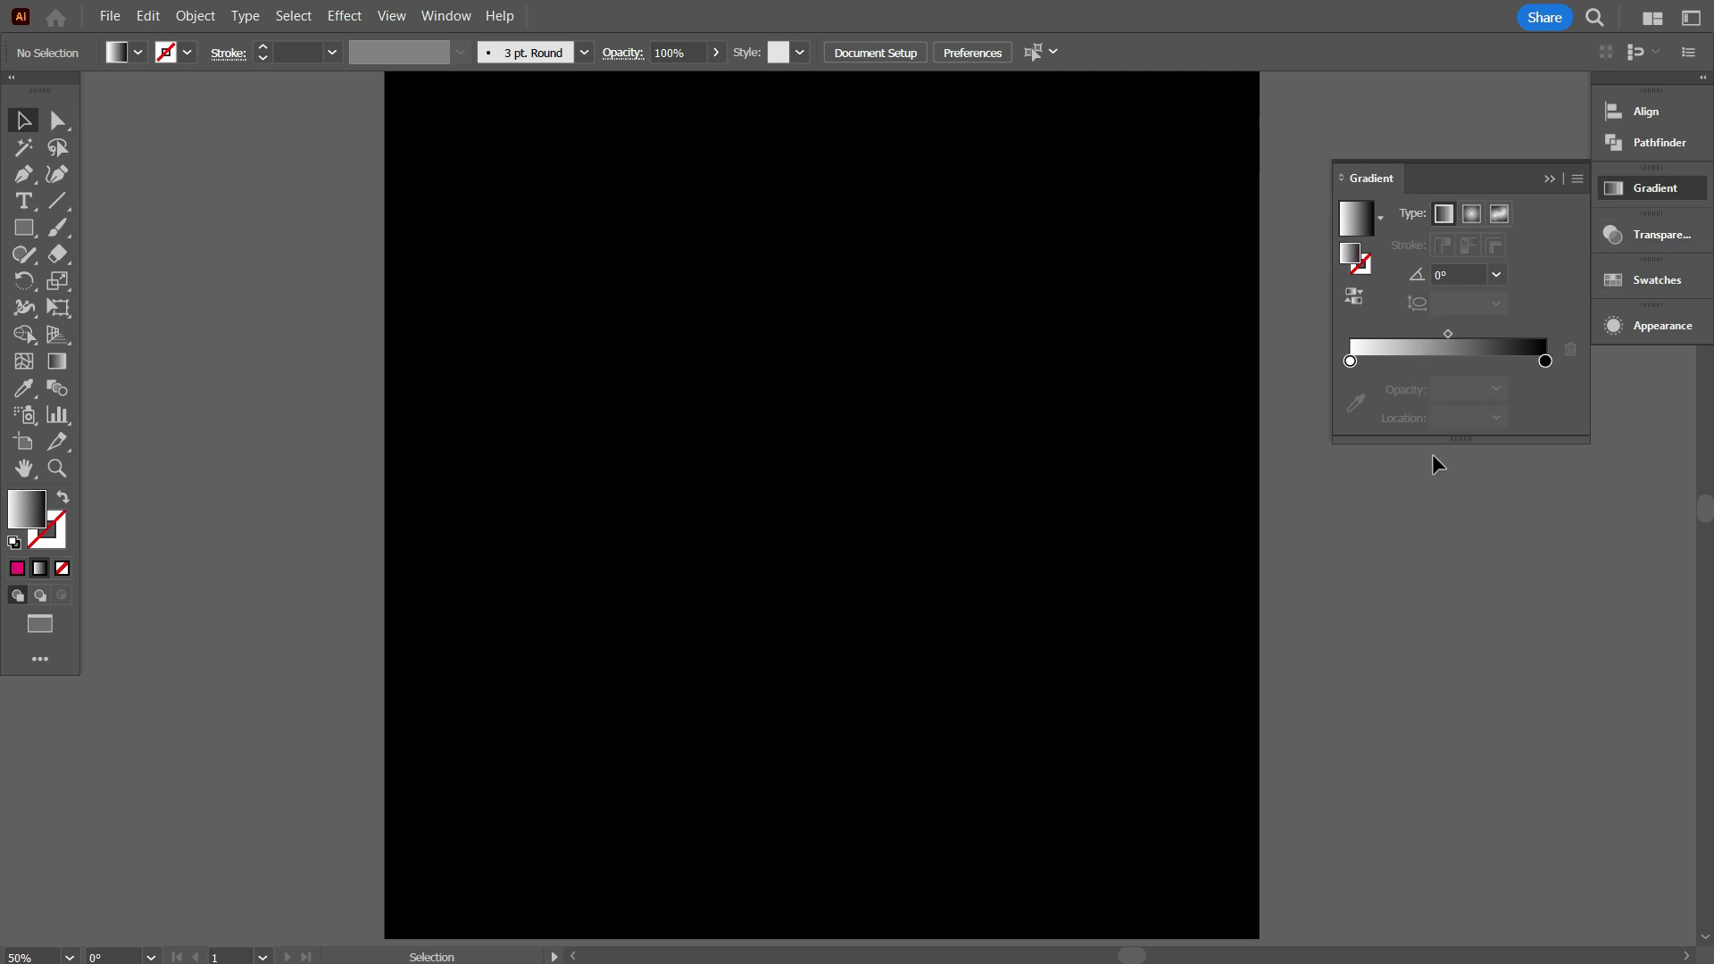
click(1545, 361)
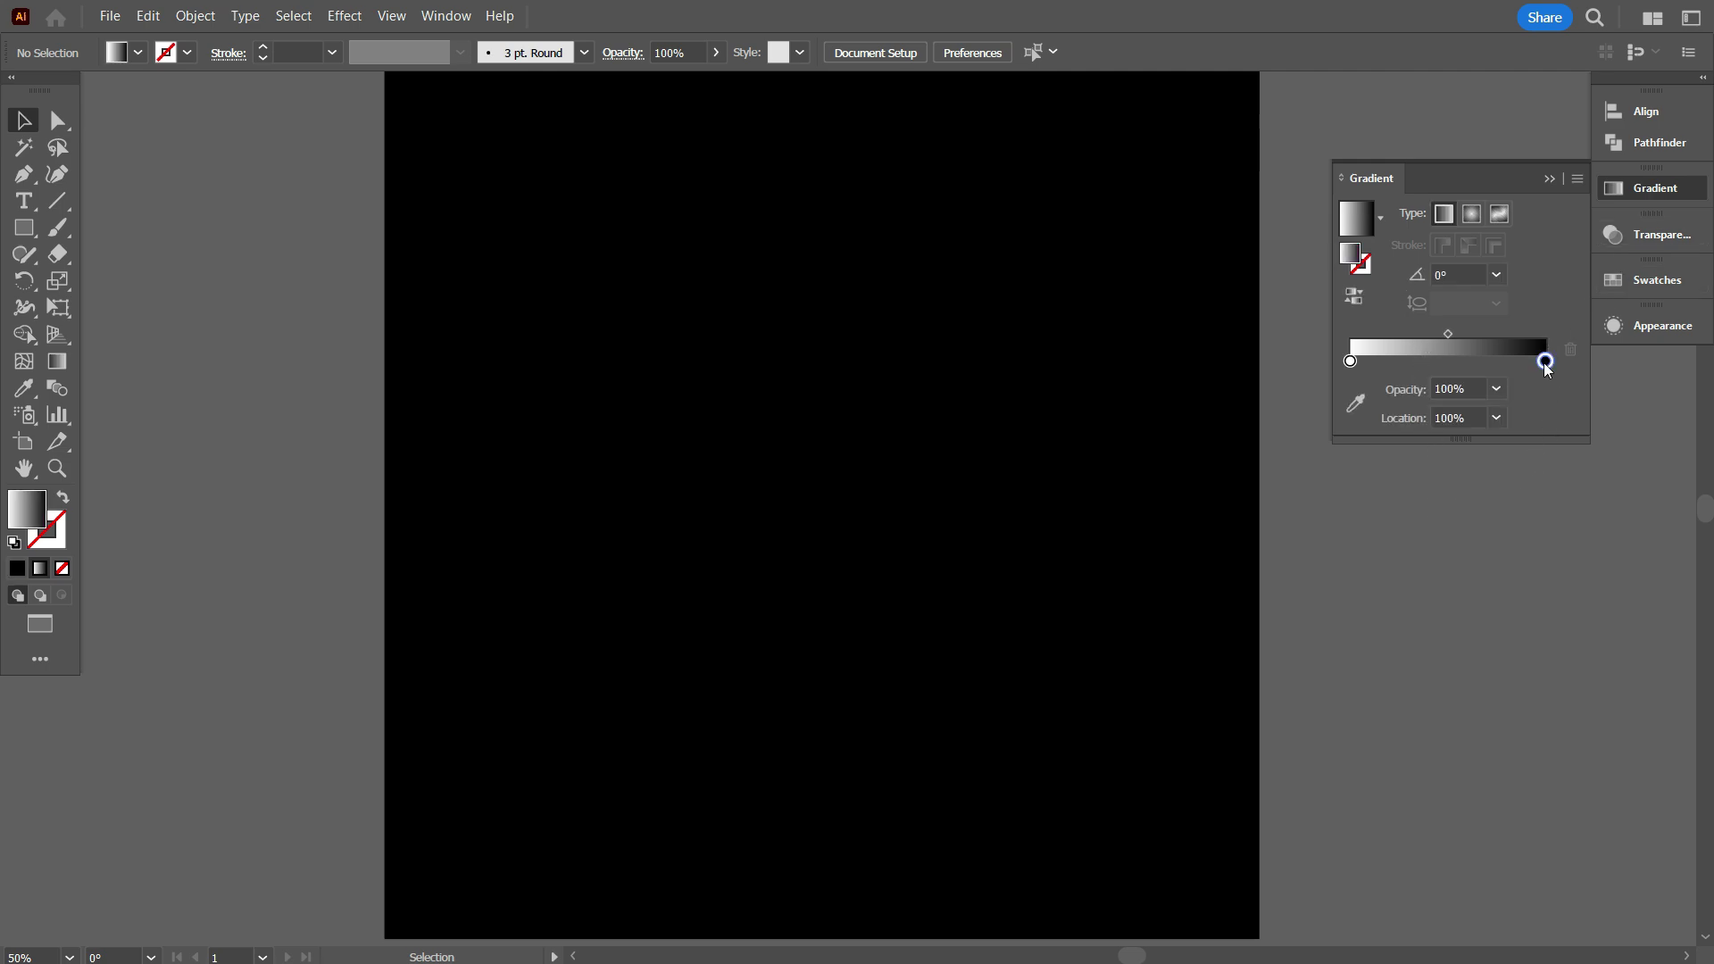
double_click(1545, 360)
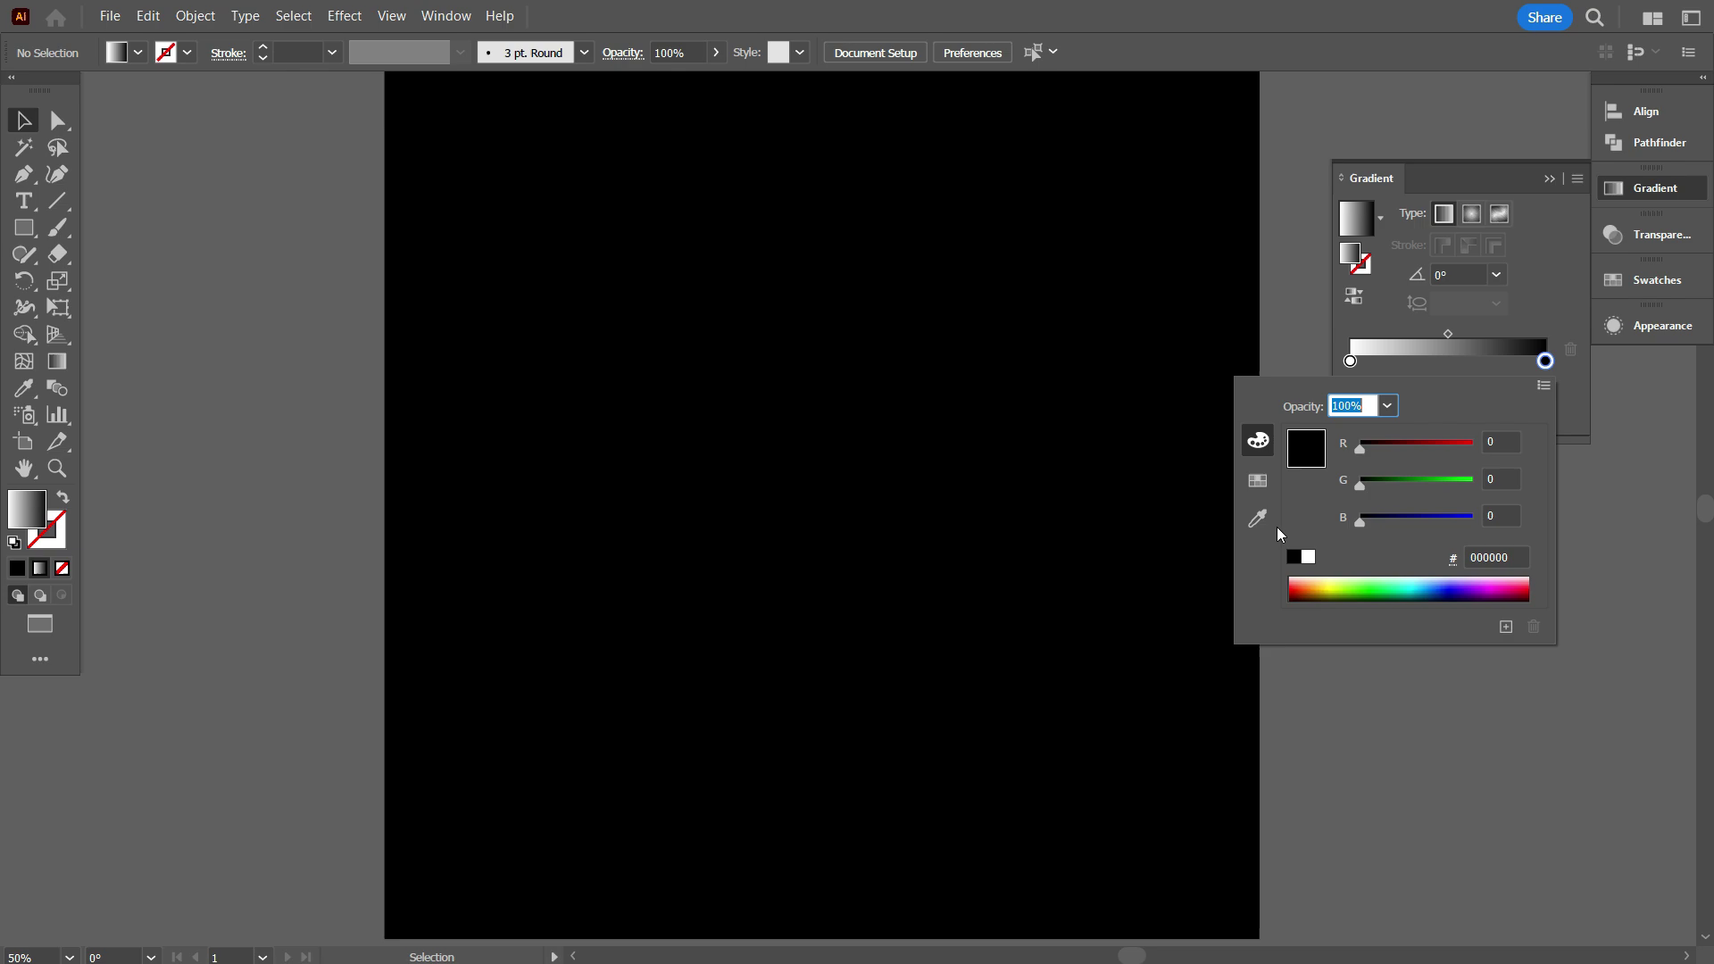
click(1258, 481)
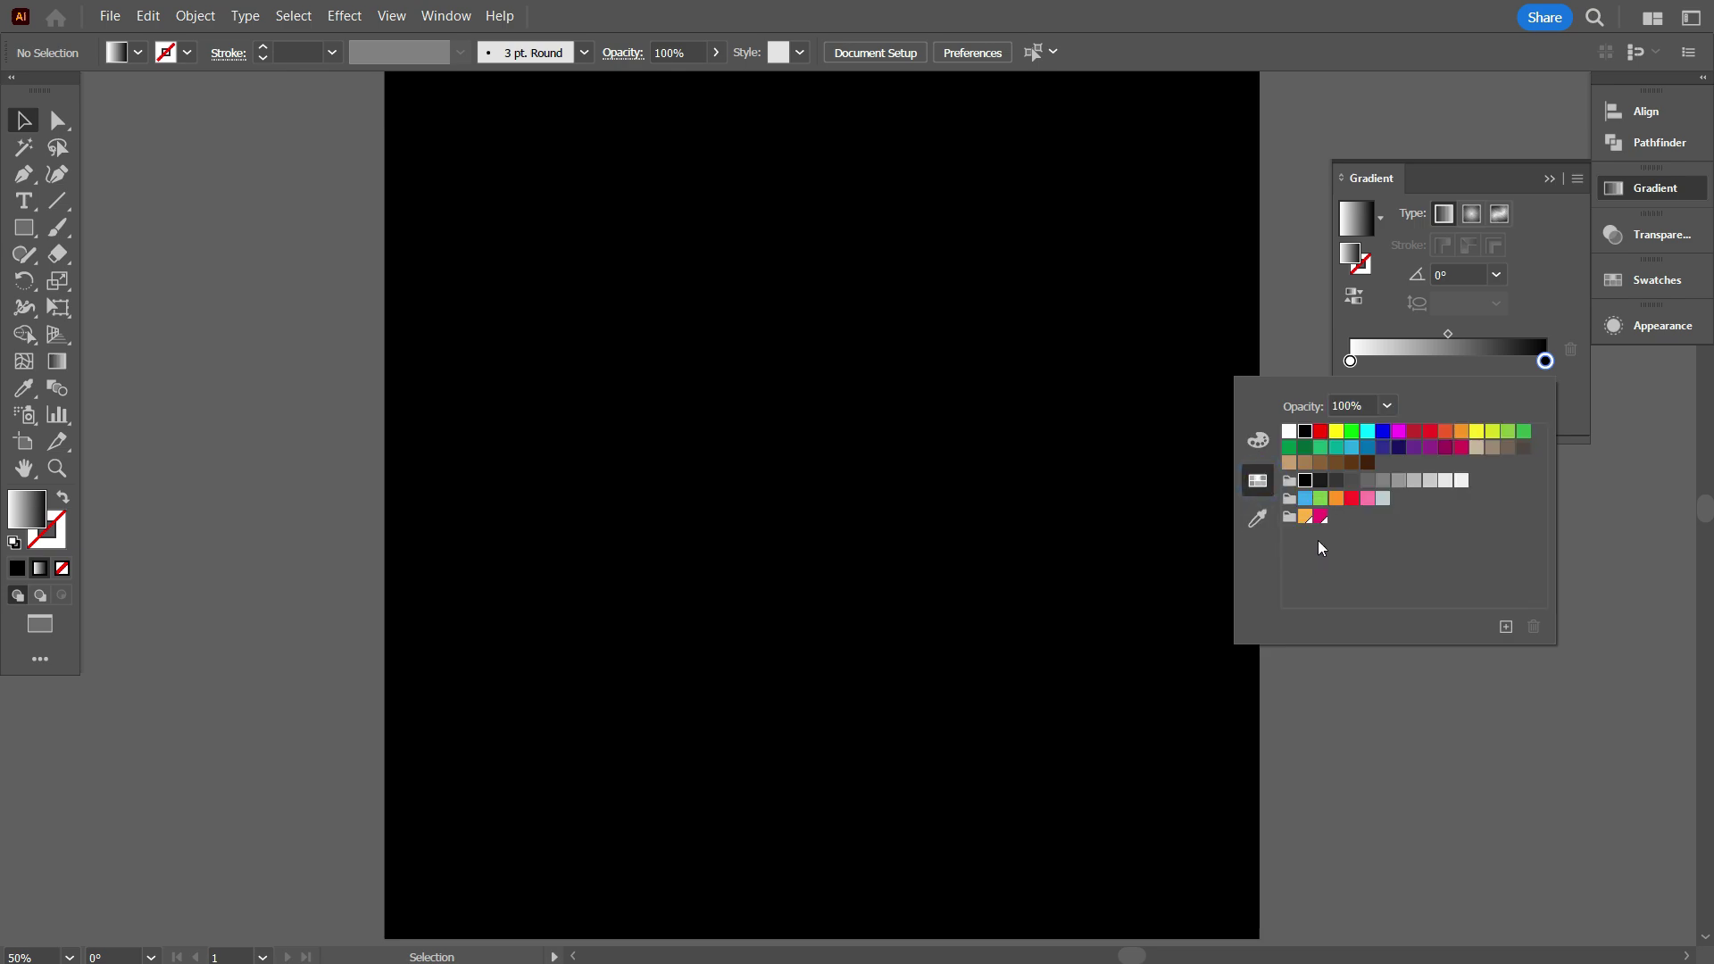
click(1321, 517)
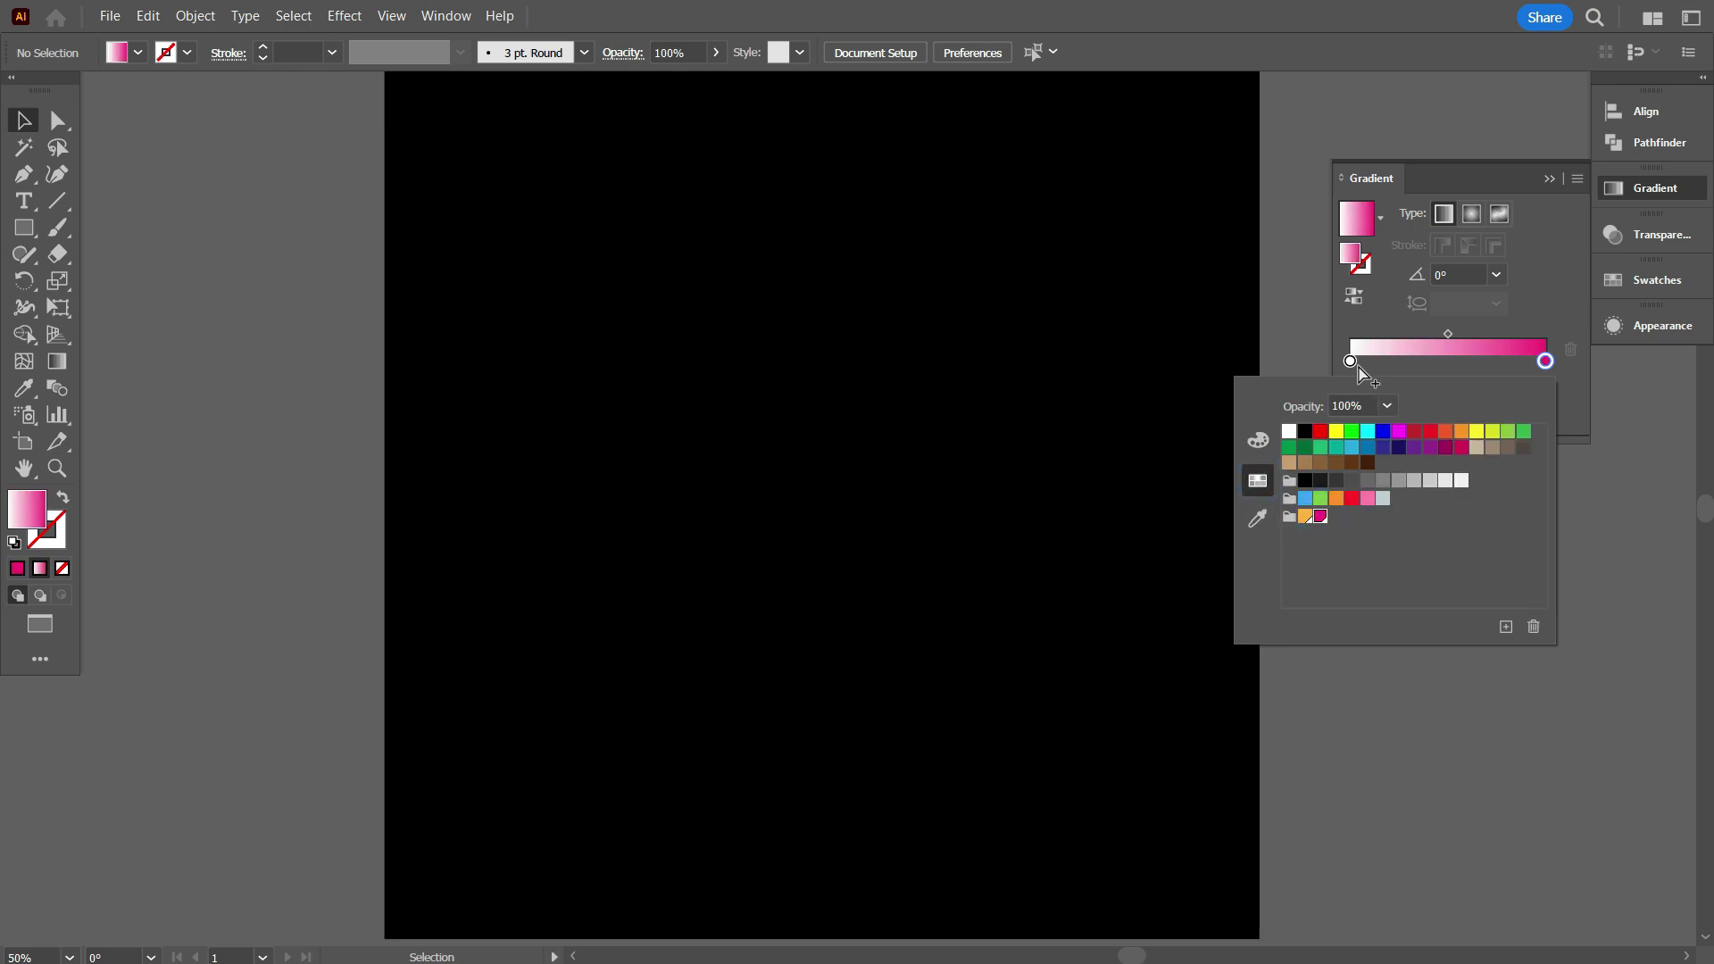
click(1307, 341)
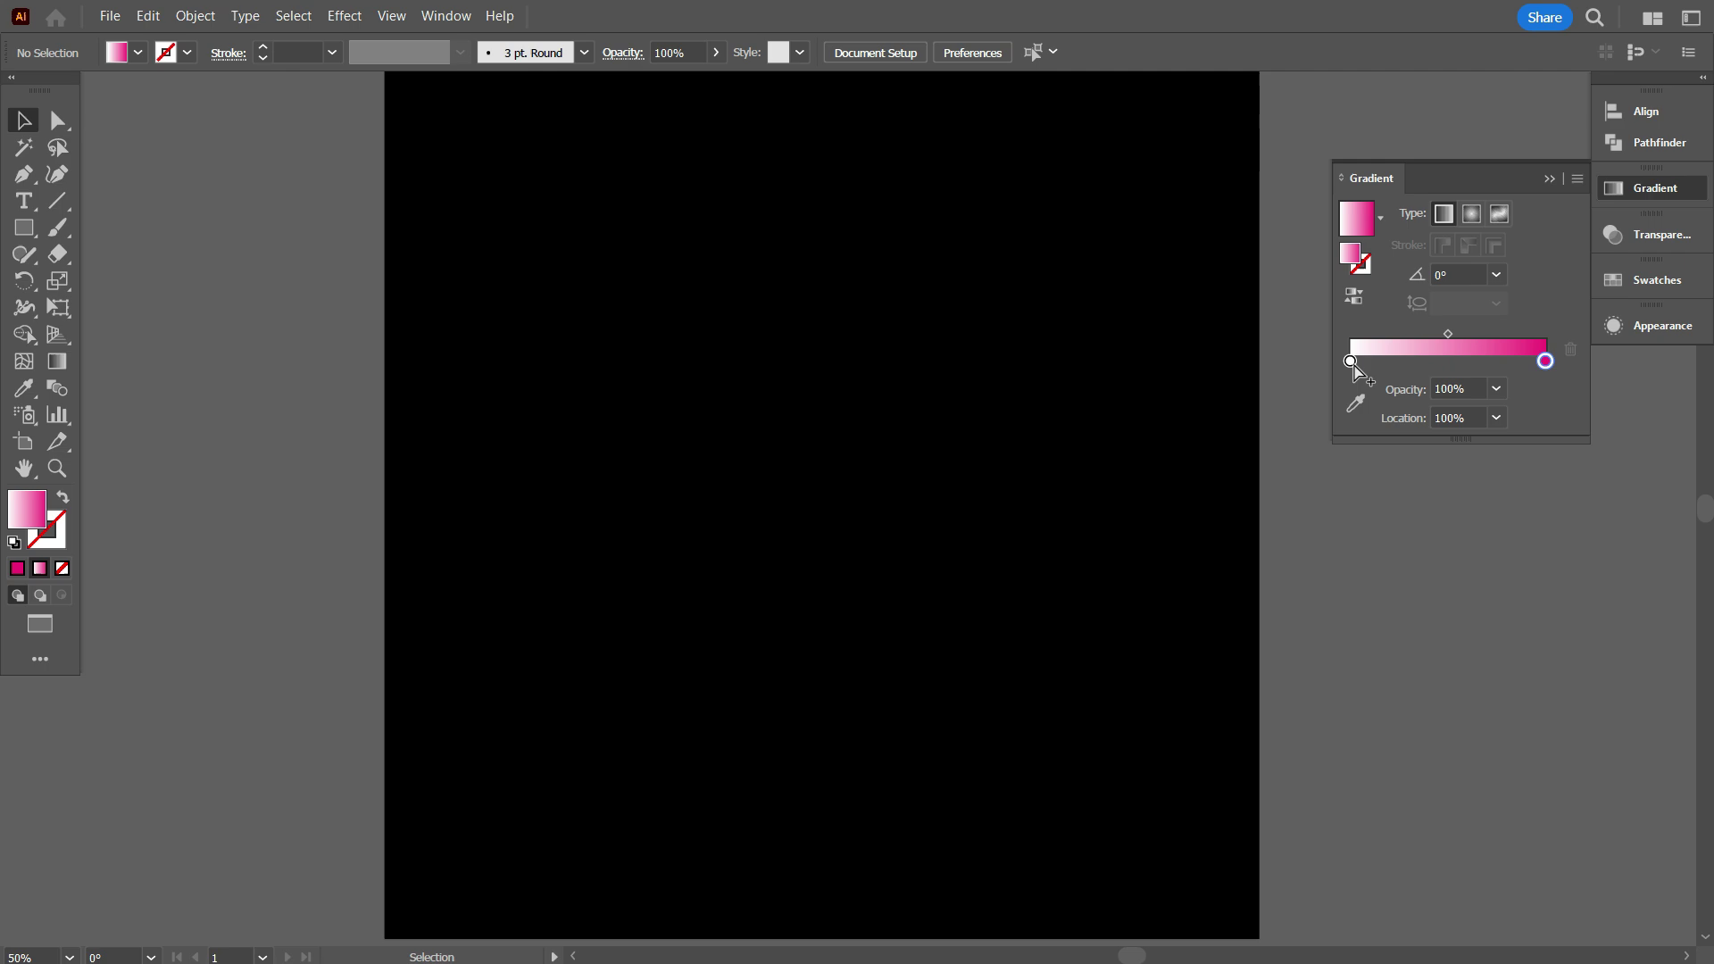
double_click(1350, 360)
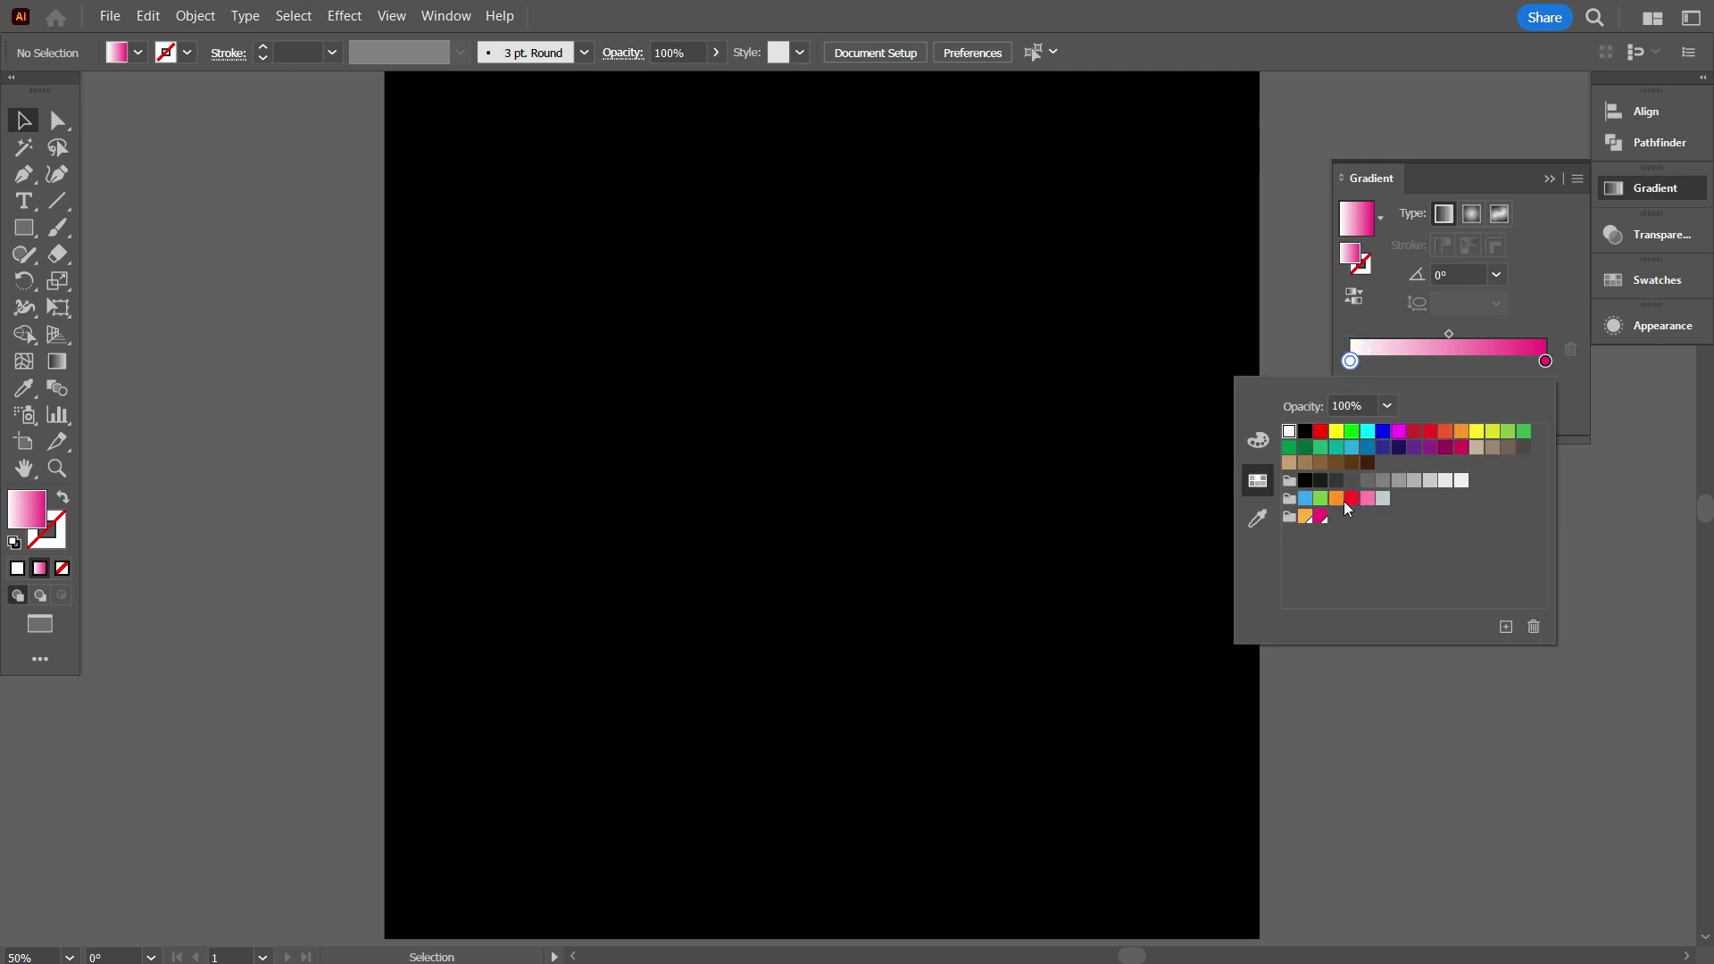
click(1305, 517)
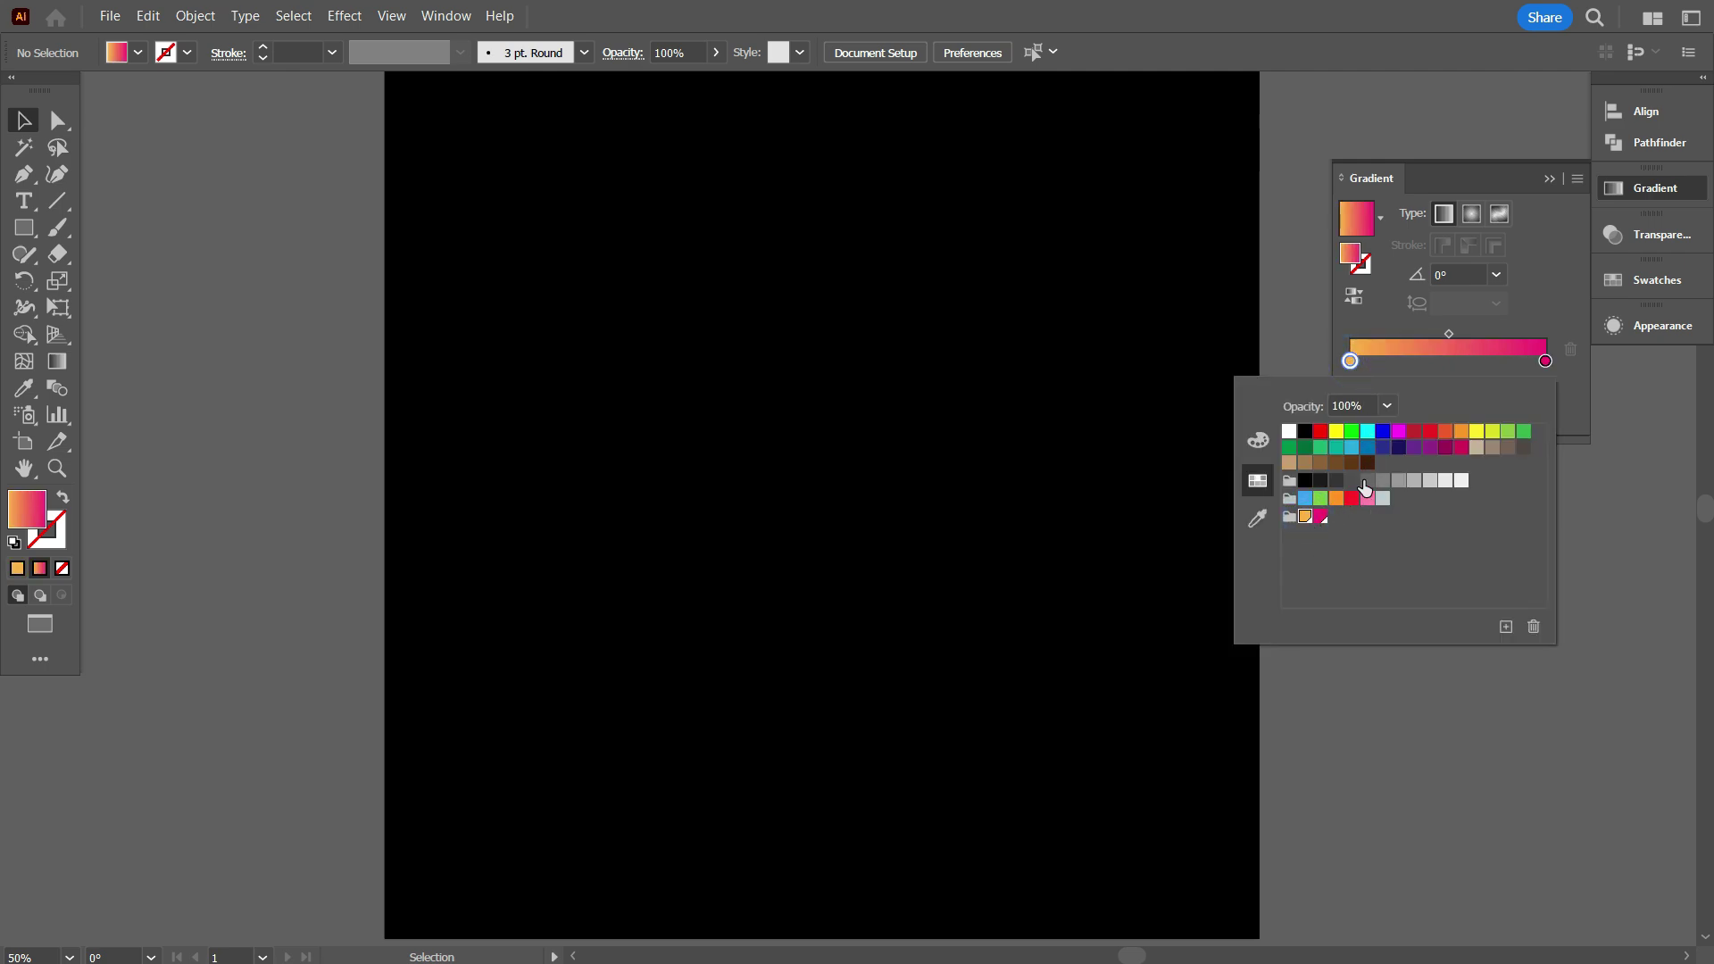
click(1305, 322)
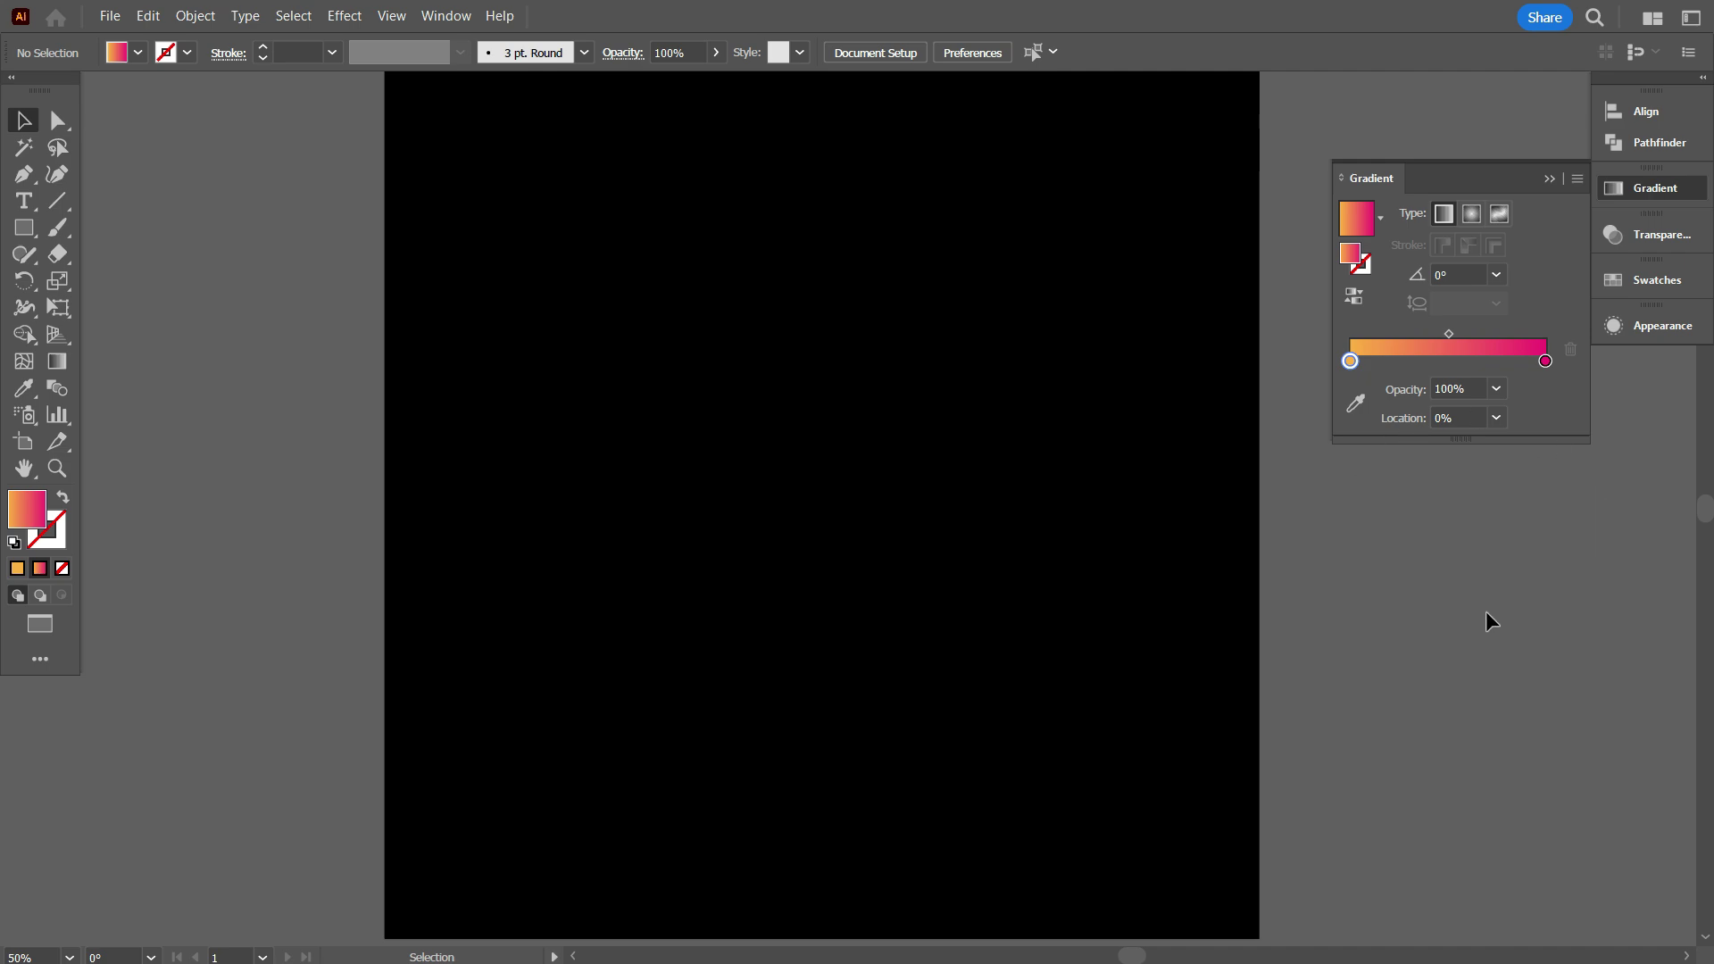
Step: Save the gradient as a new swatch named 'Neon'
click(1651, 280)
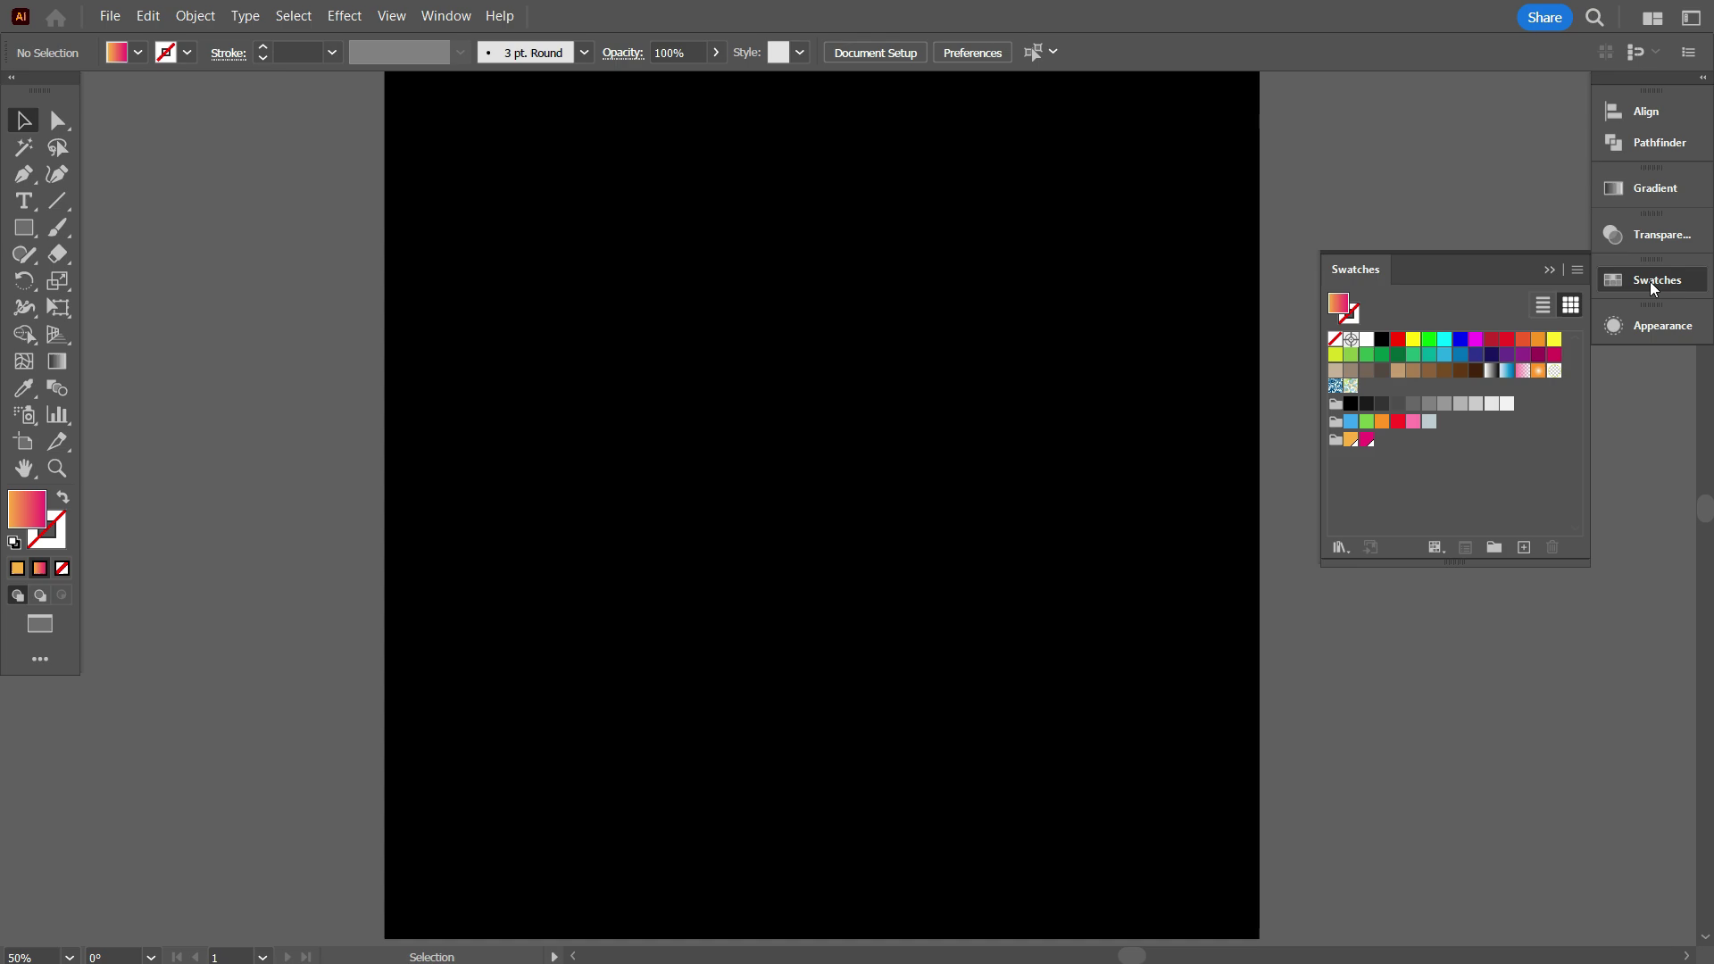
click(1523, 548)
text(Ne)
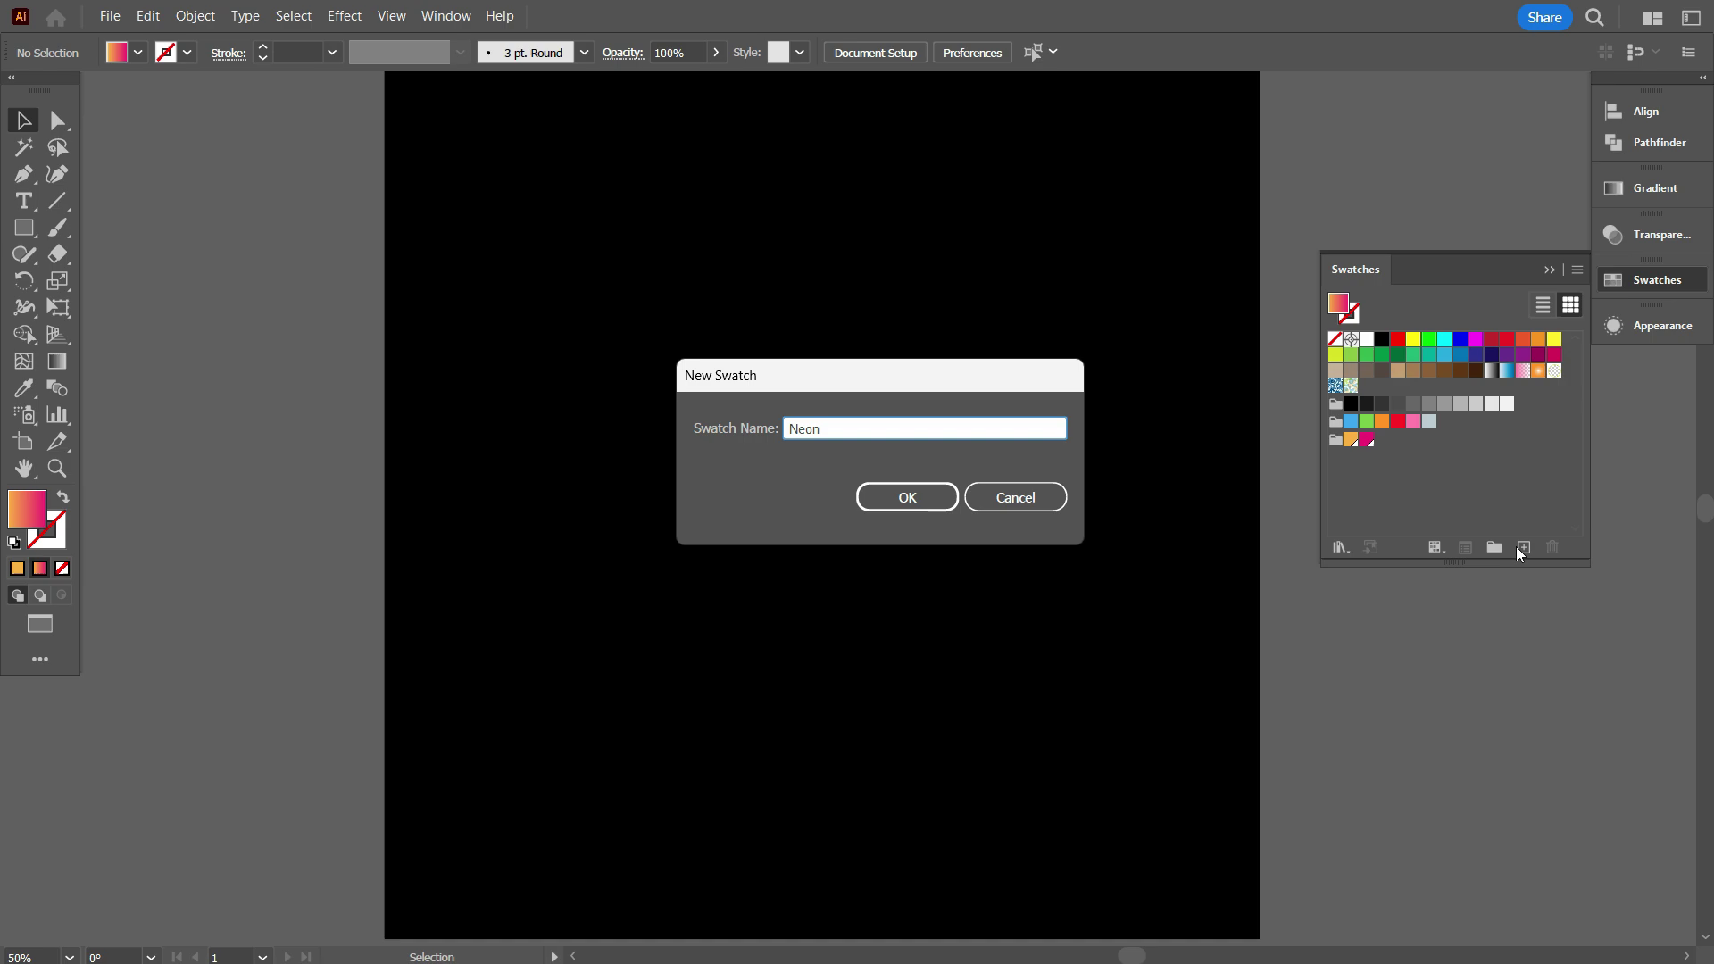
text(on)
click(912, 499)
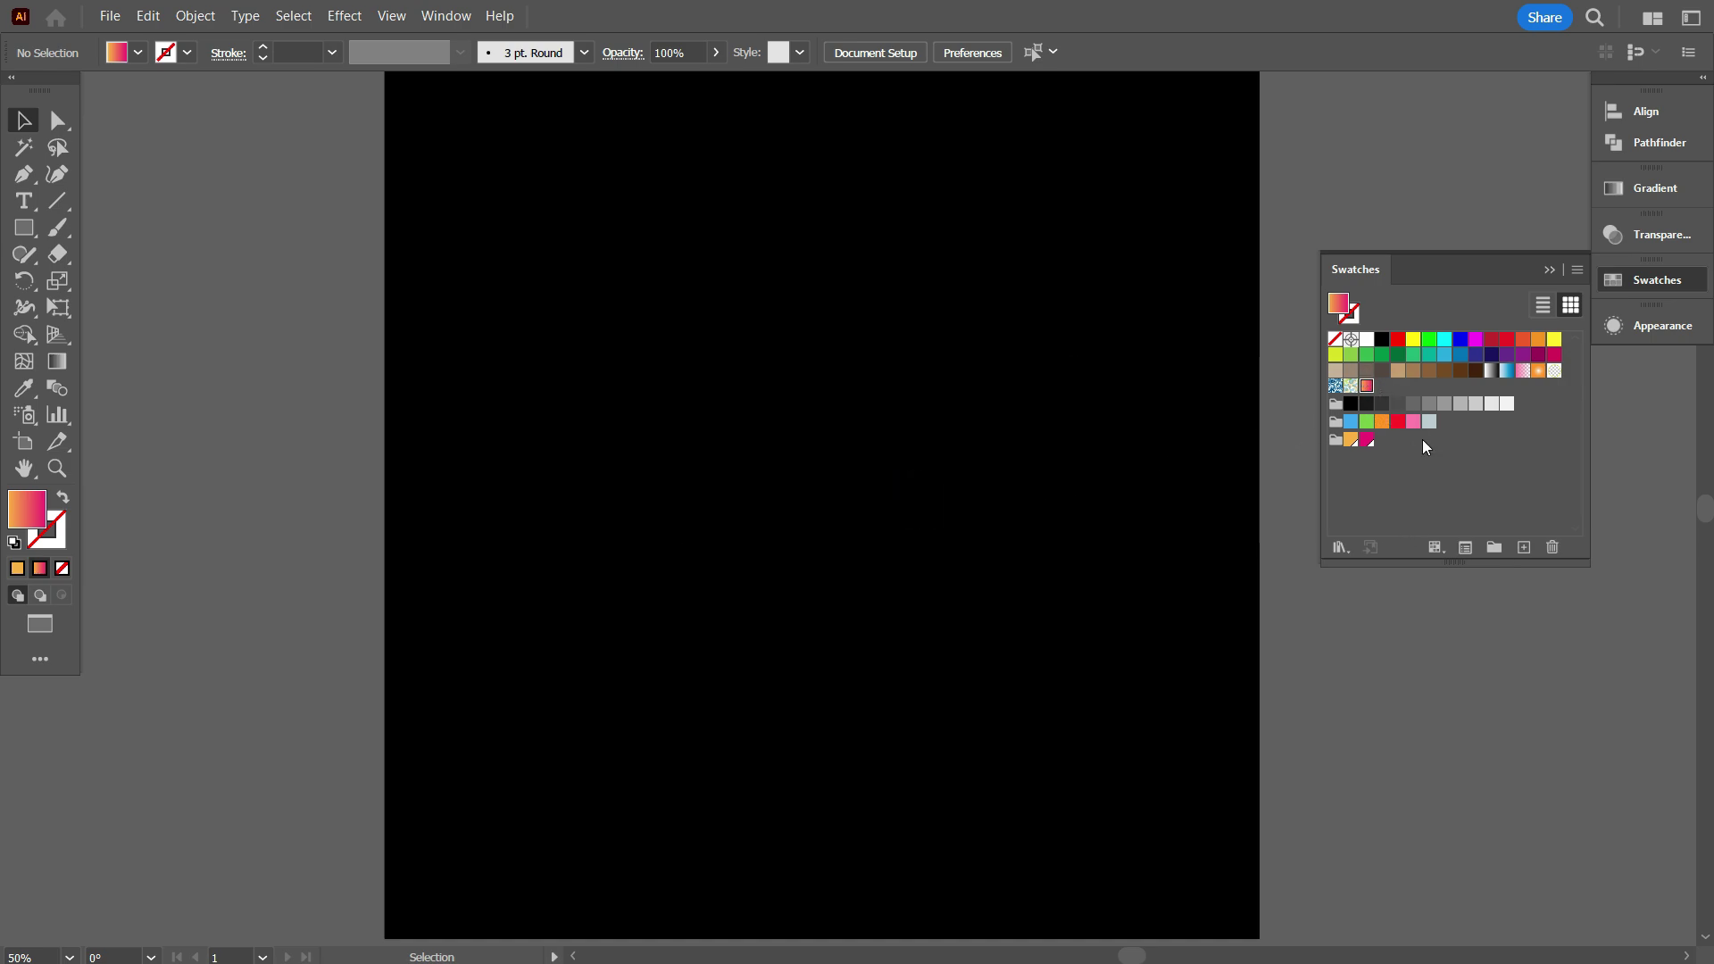
Step: Add a text object reading 'Homes' near the artboard centre
click(1433, 482)
click(24, 201)
click(664, 467)
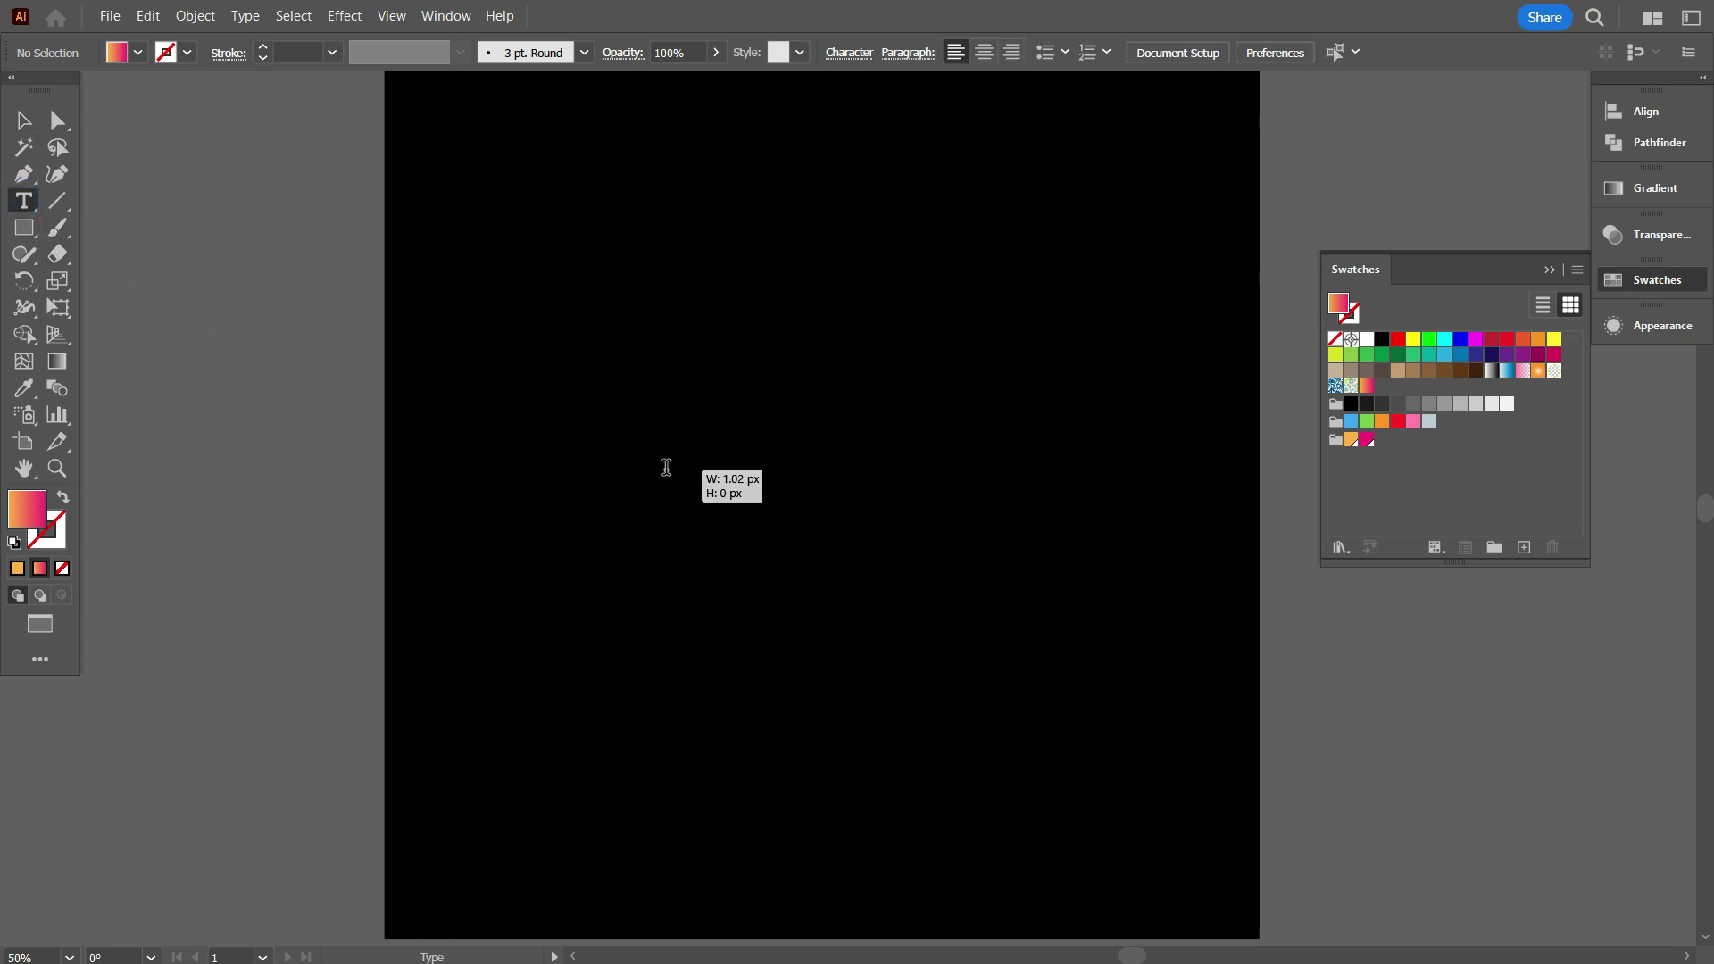
text(The)
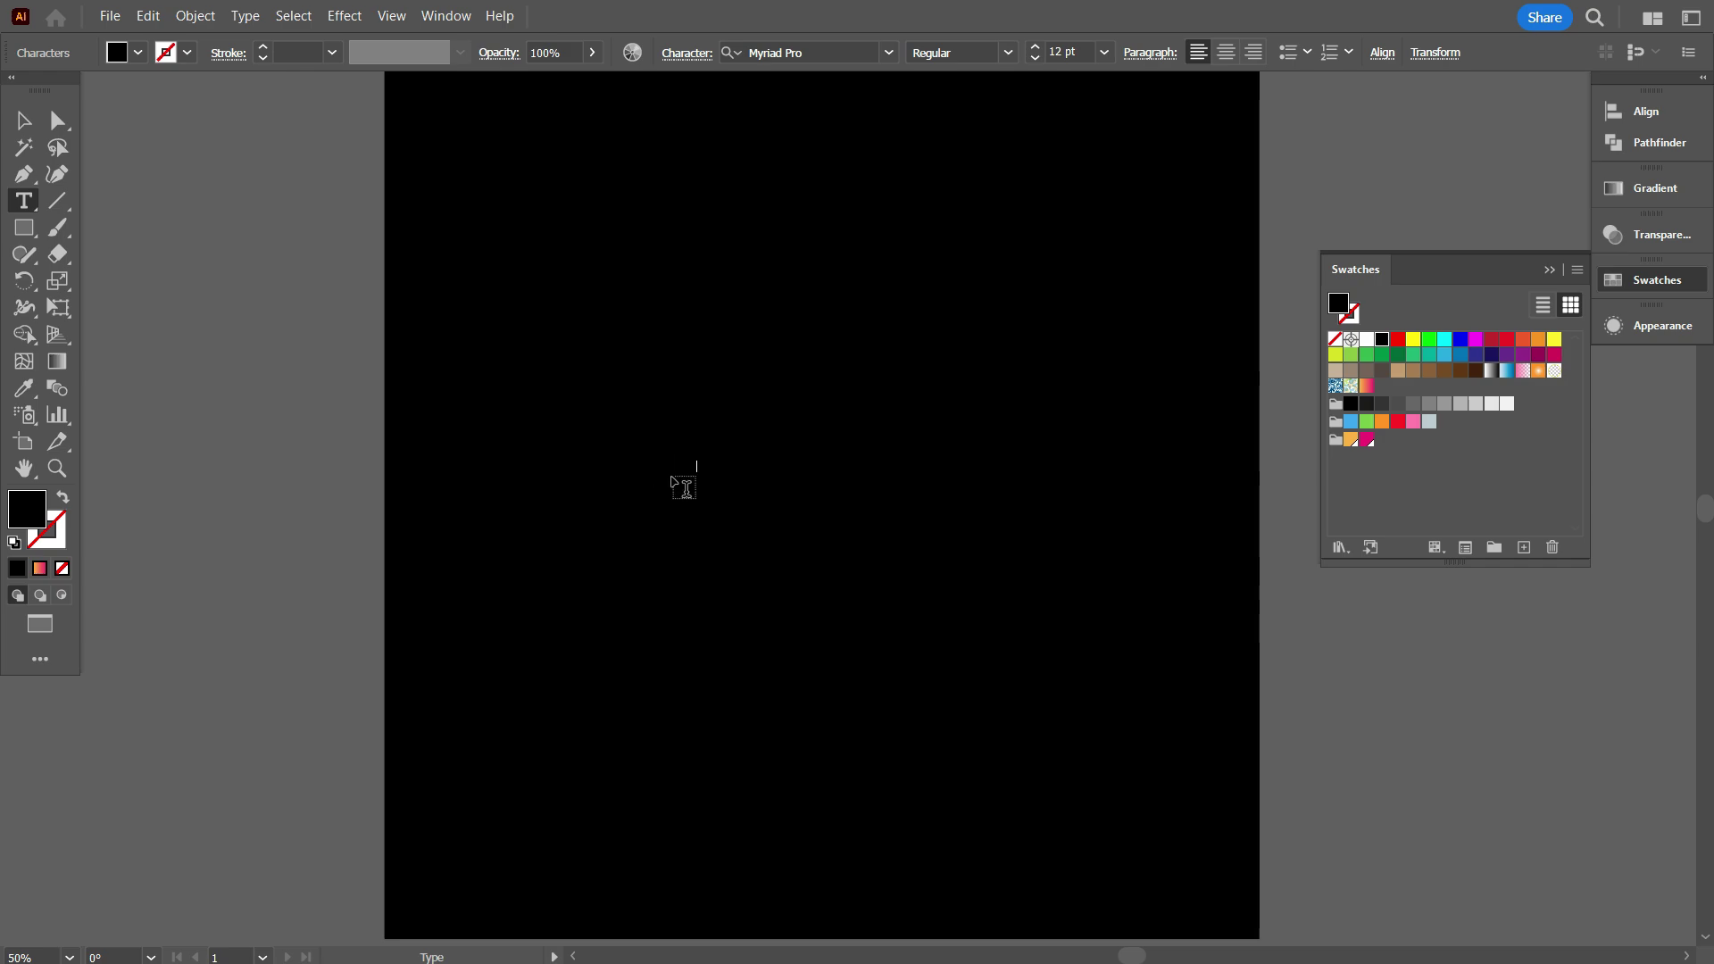
Step: Make the Homes text white and enlarge it to about 130 pt
click(1367, 348)
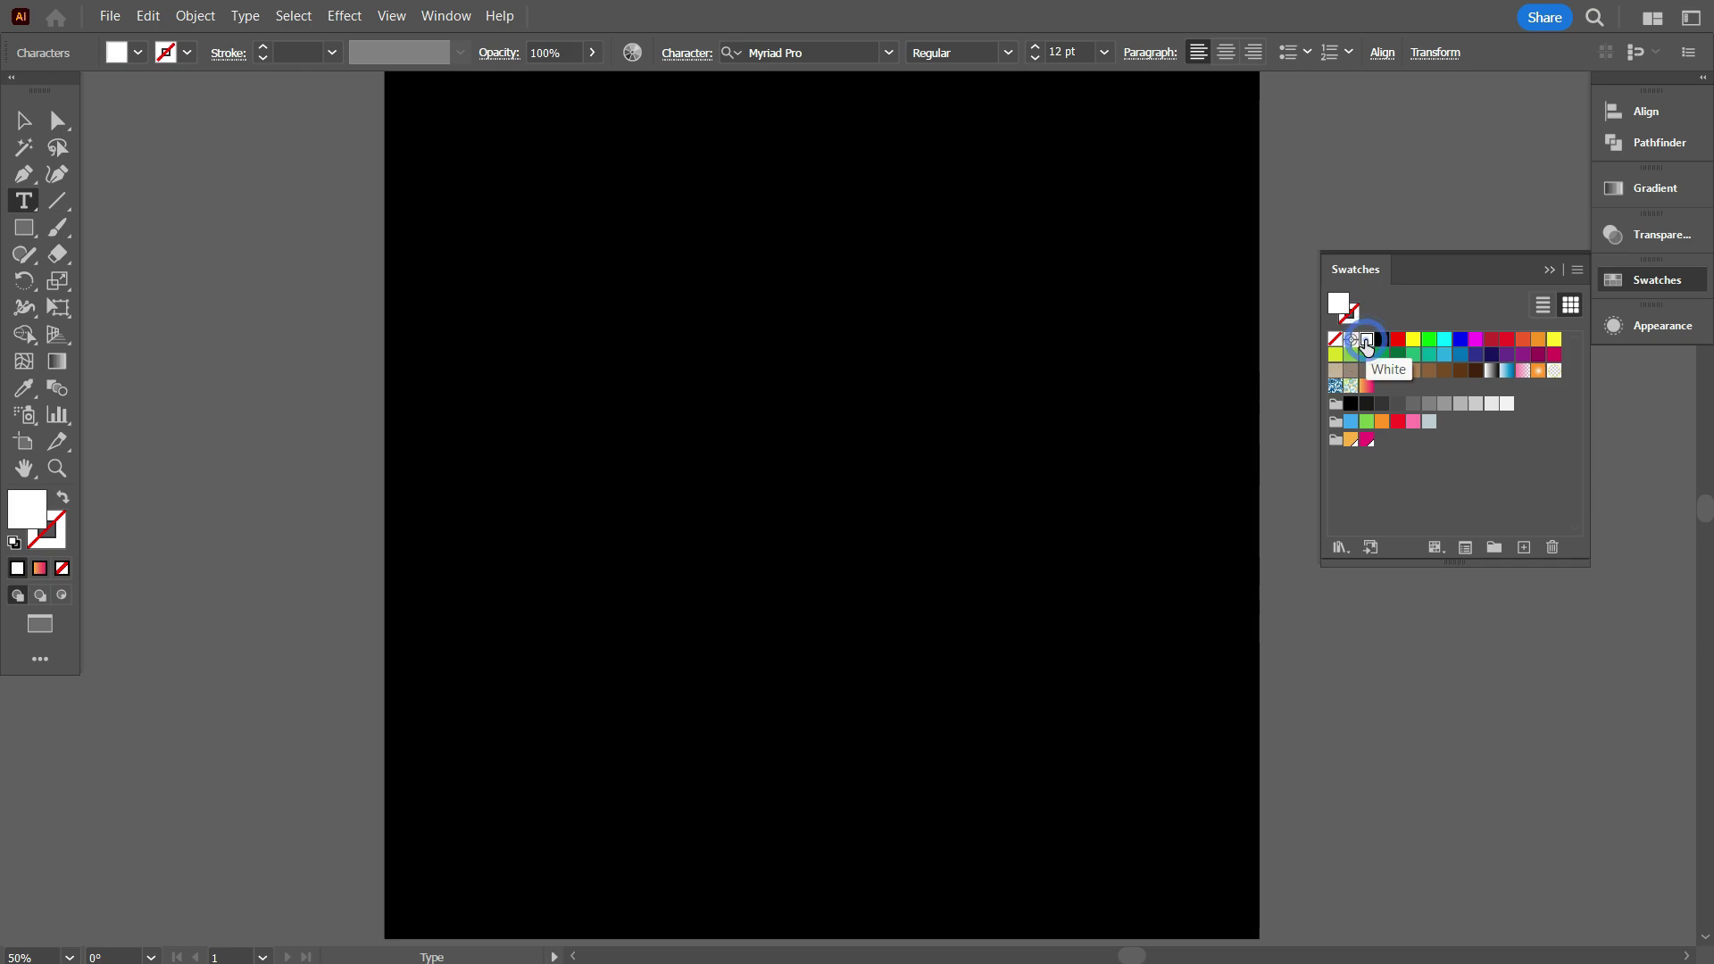
click(24, 116)
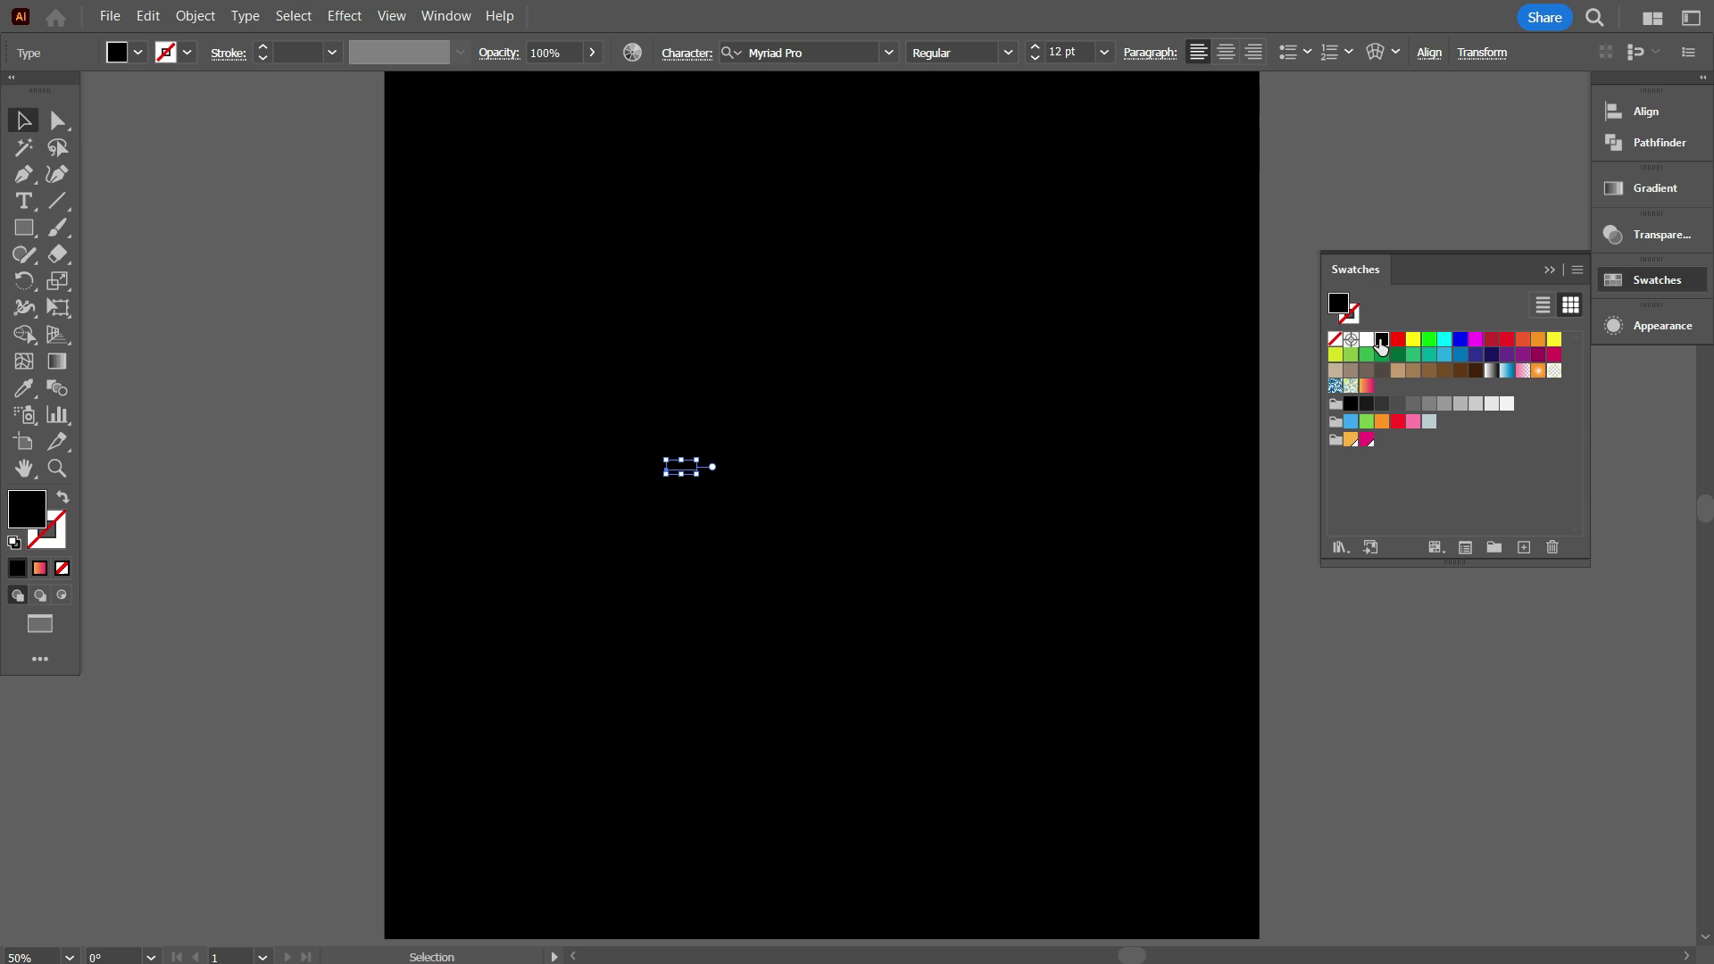
click(1367, 339)
click(998, 547)
drag(964, 559, 559, 337)
scroll(1052, 61, up, 5)
scroll(1056, 53, up, 15)
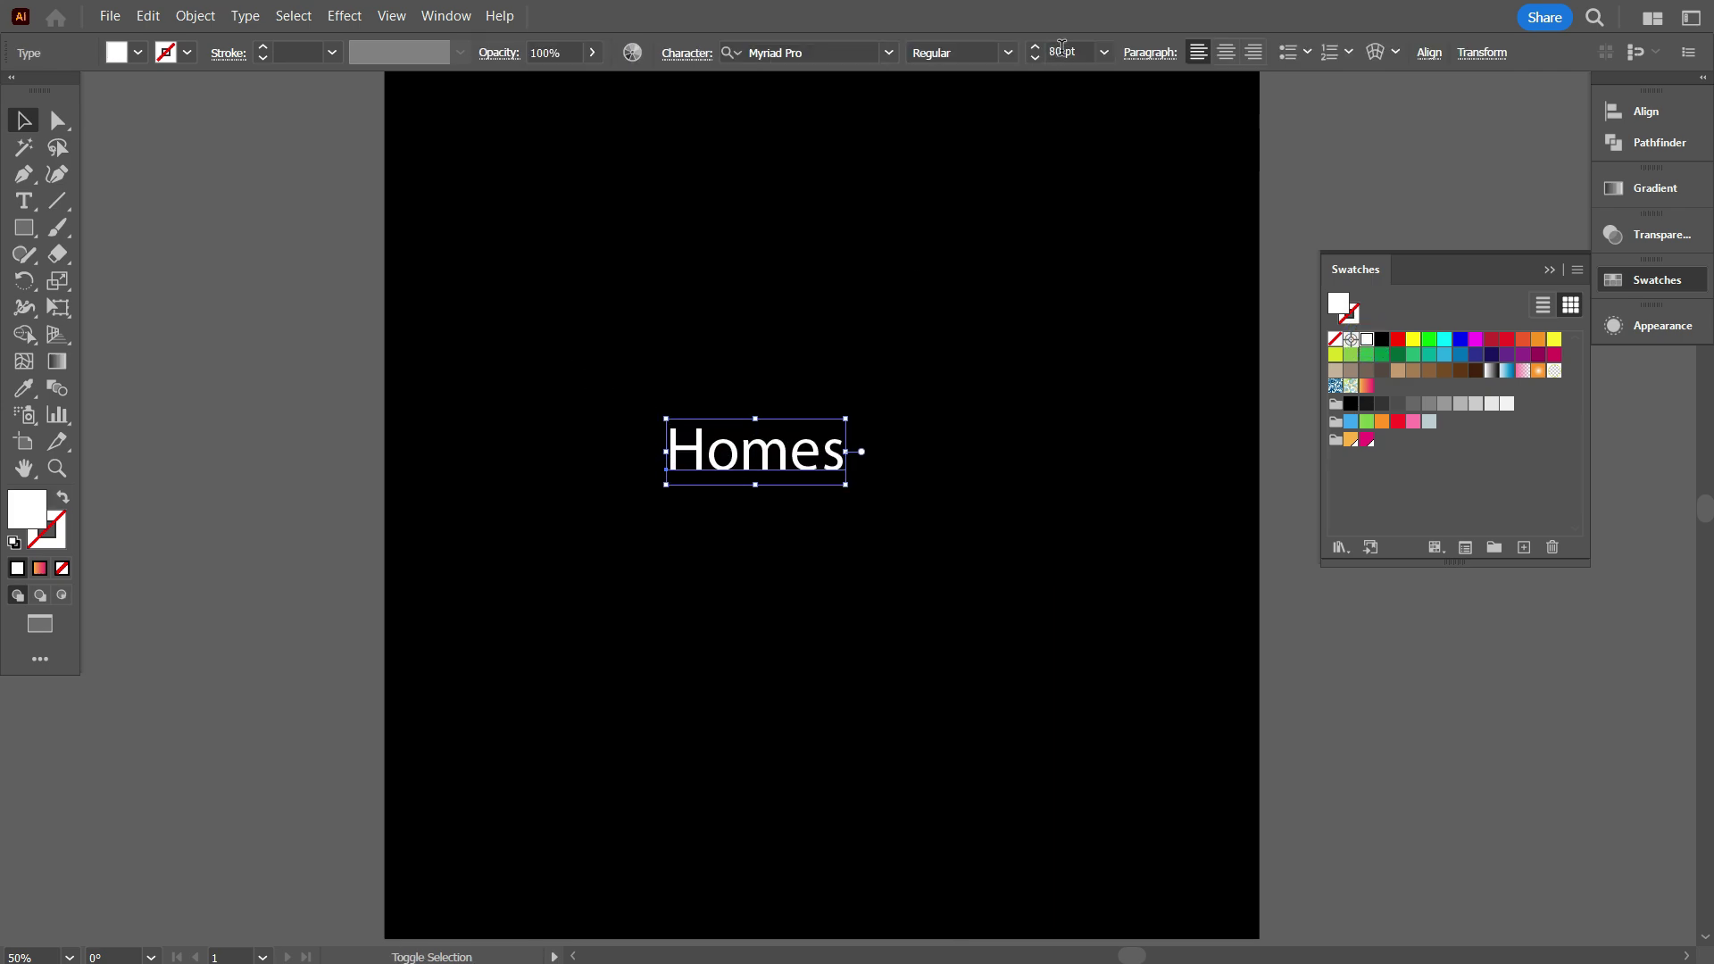
scroll(1061, 51, up, 3)
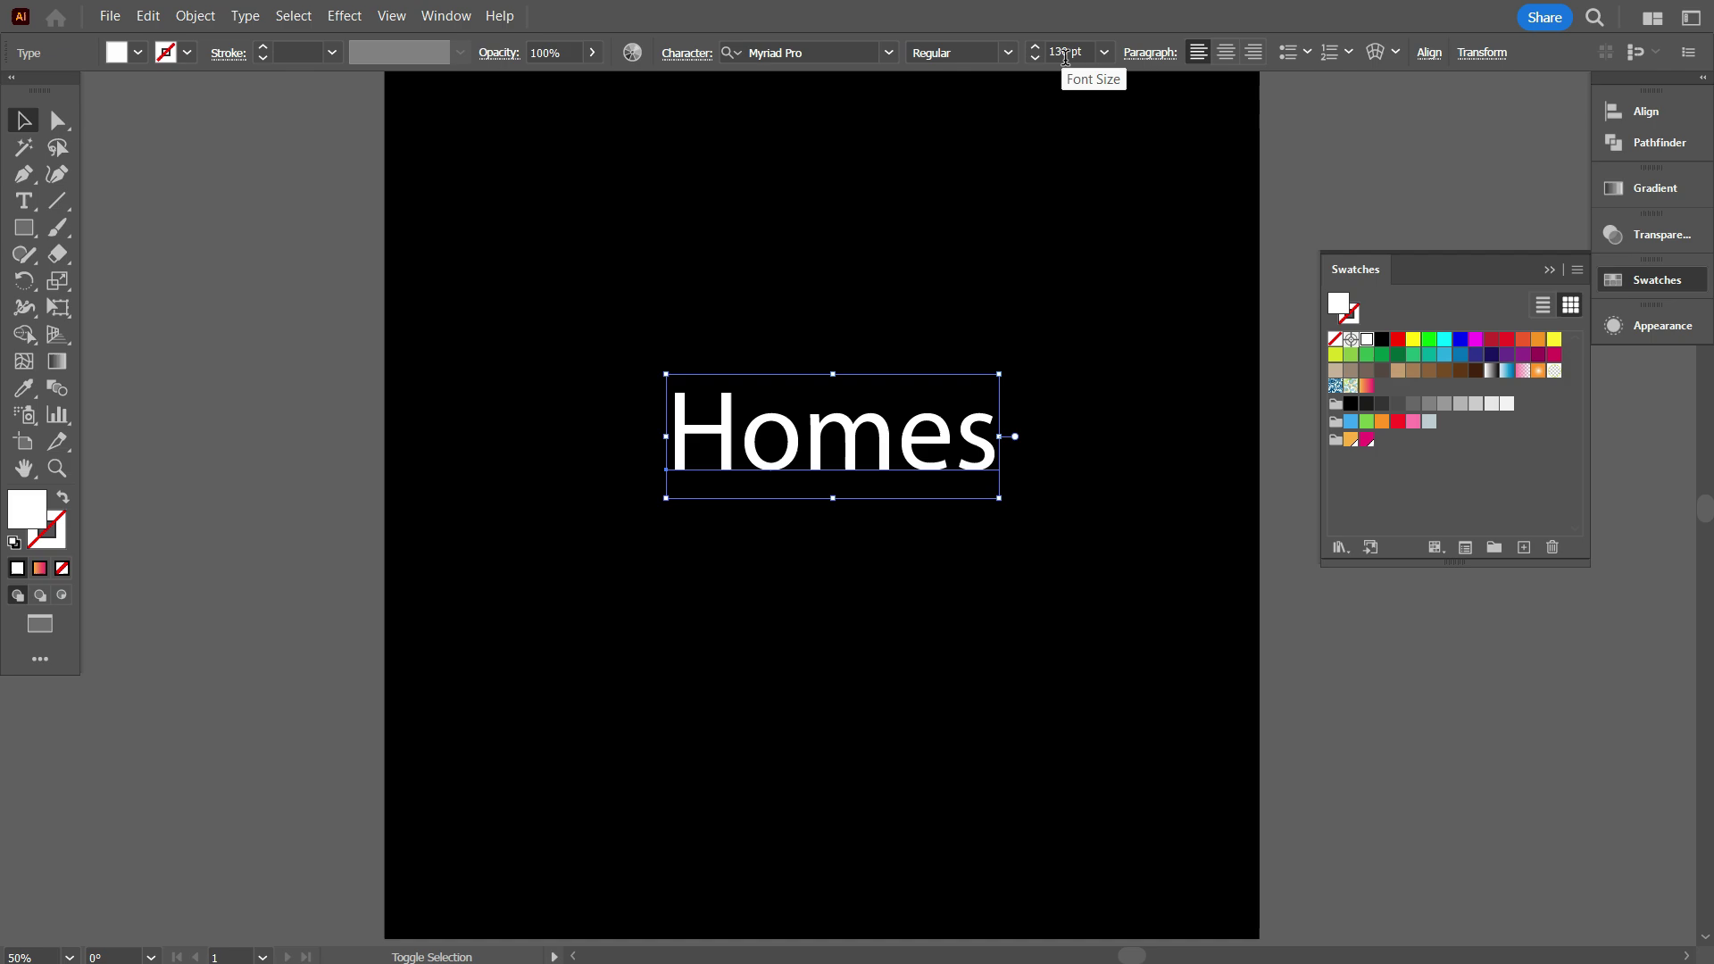
click(1041, 169)
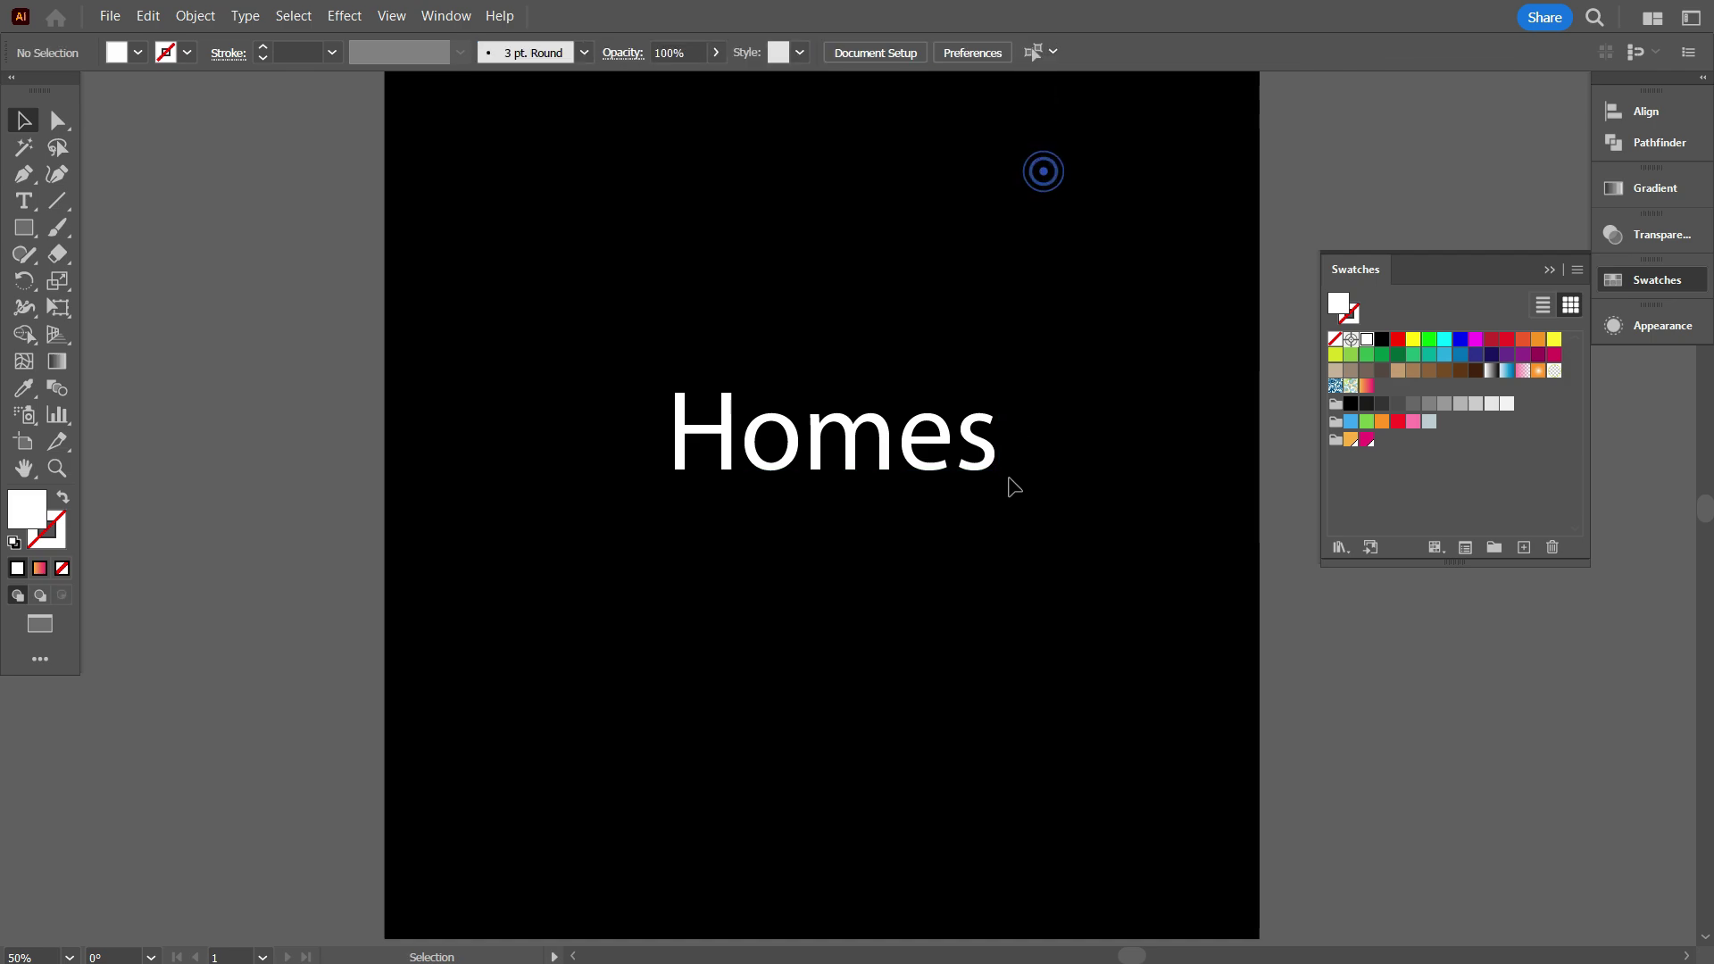
click(947, 471)
Step: Apply the Selfie script font to the Homes text
click(889, 54)
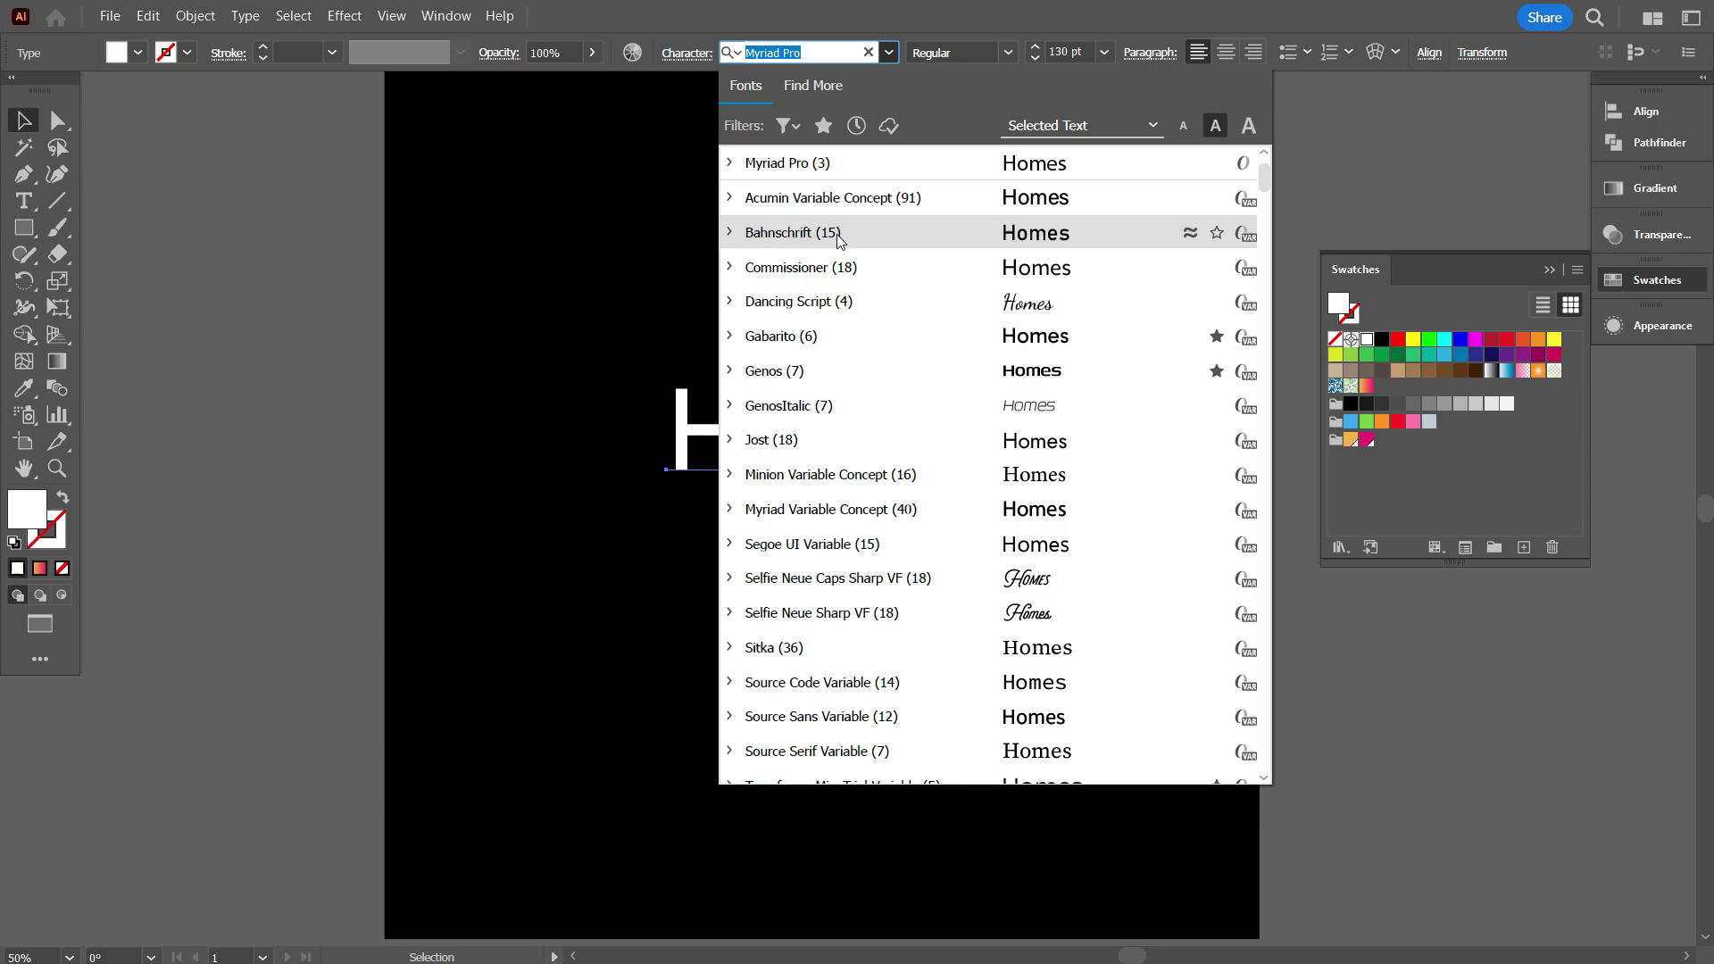
click(631, 313)
click(737, 630)
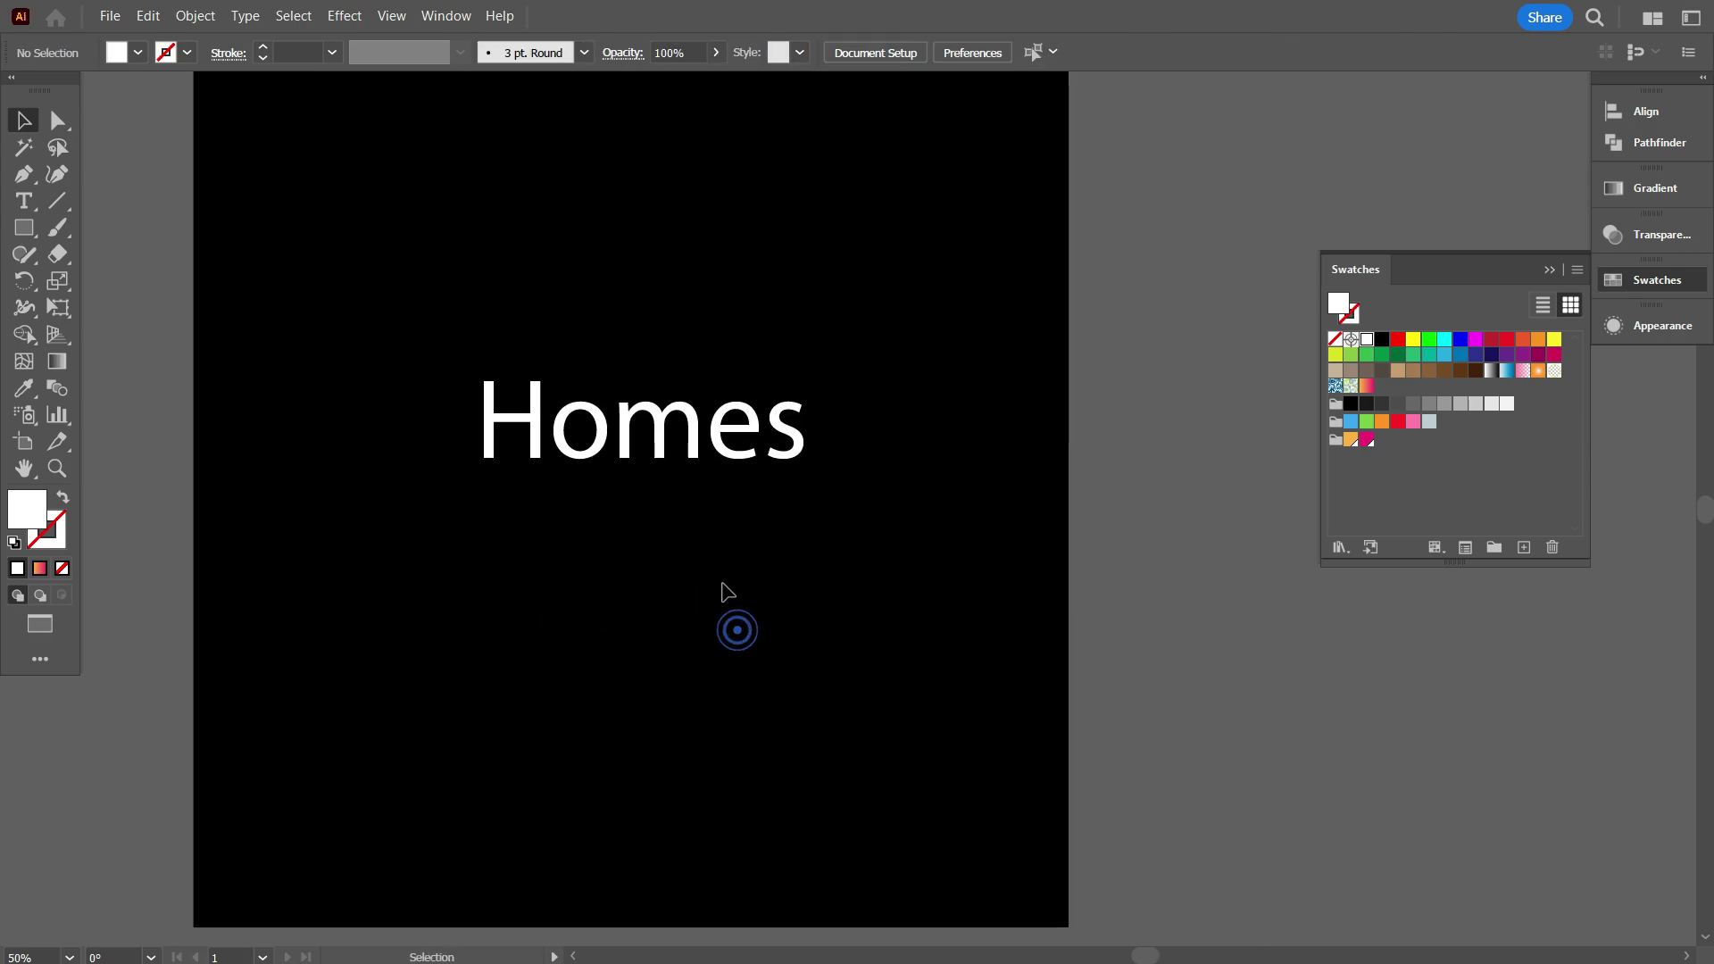
click(678, 429)
click(889, 54)
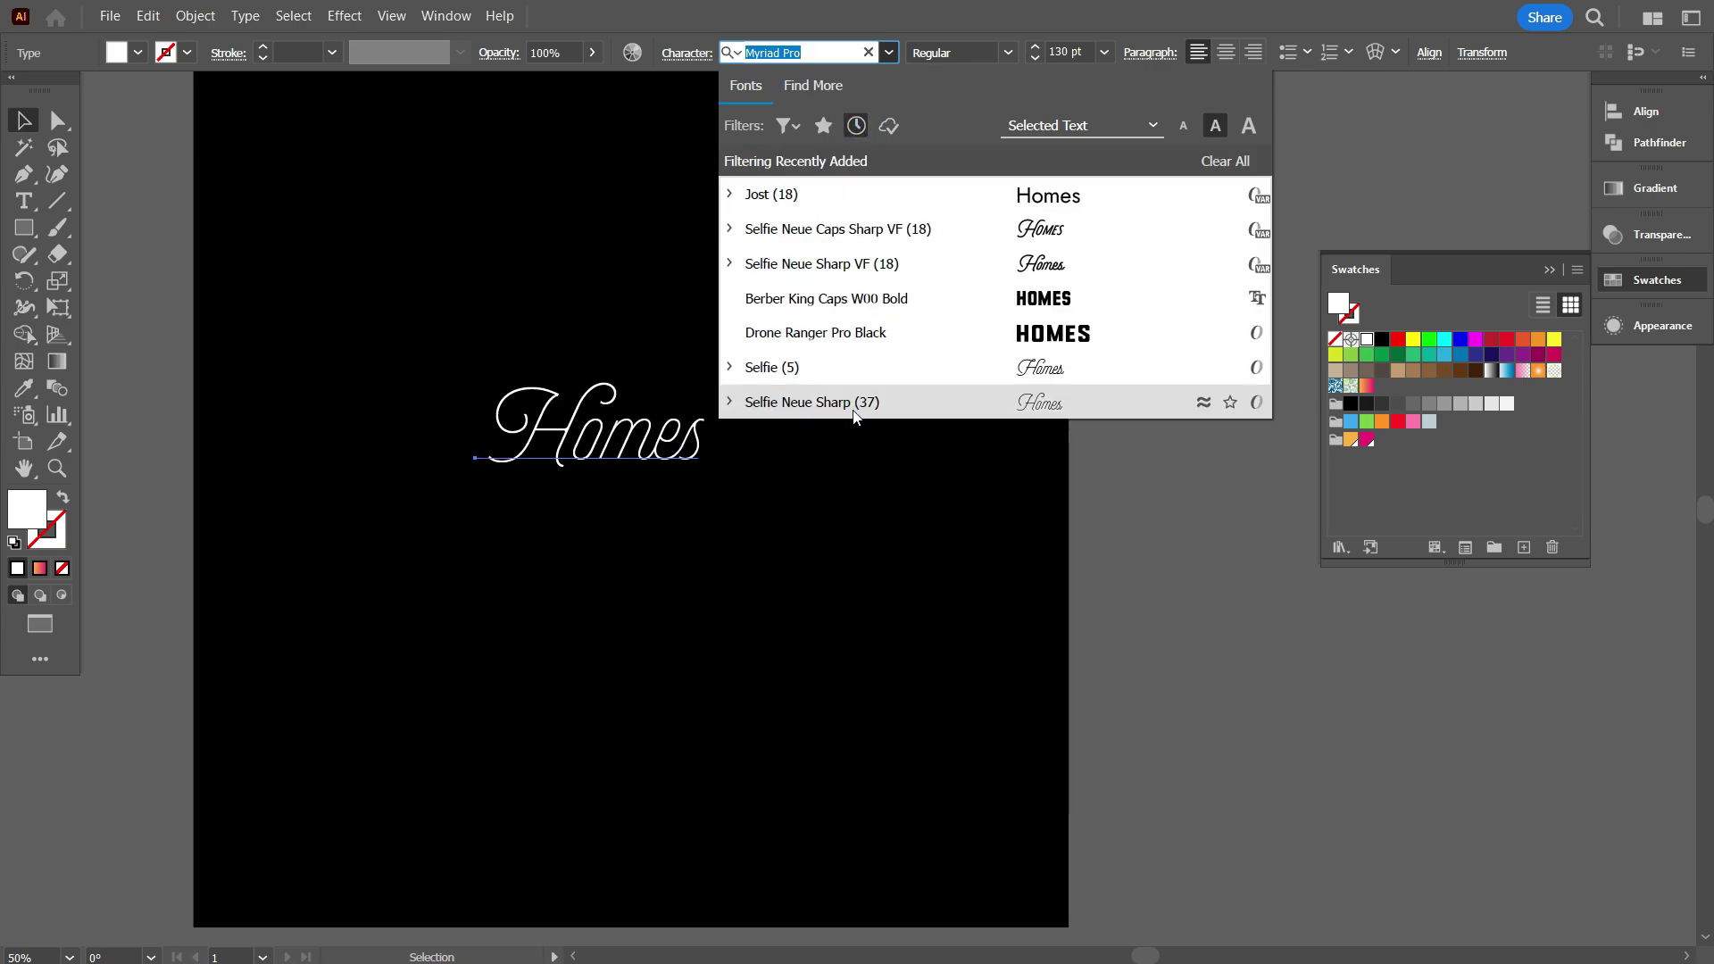
click(880, 364)
click(748, 664)
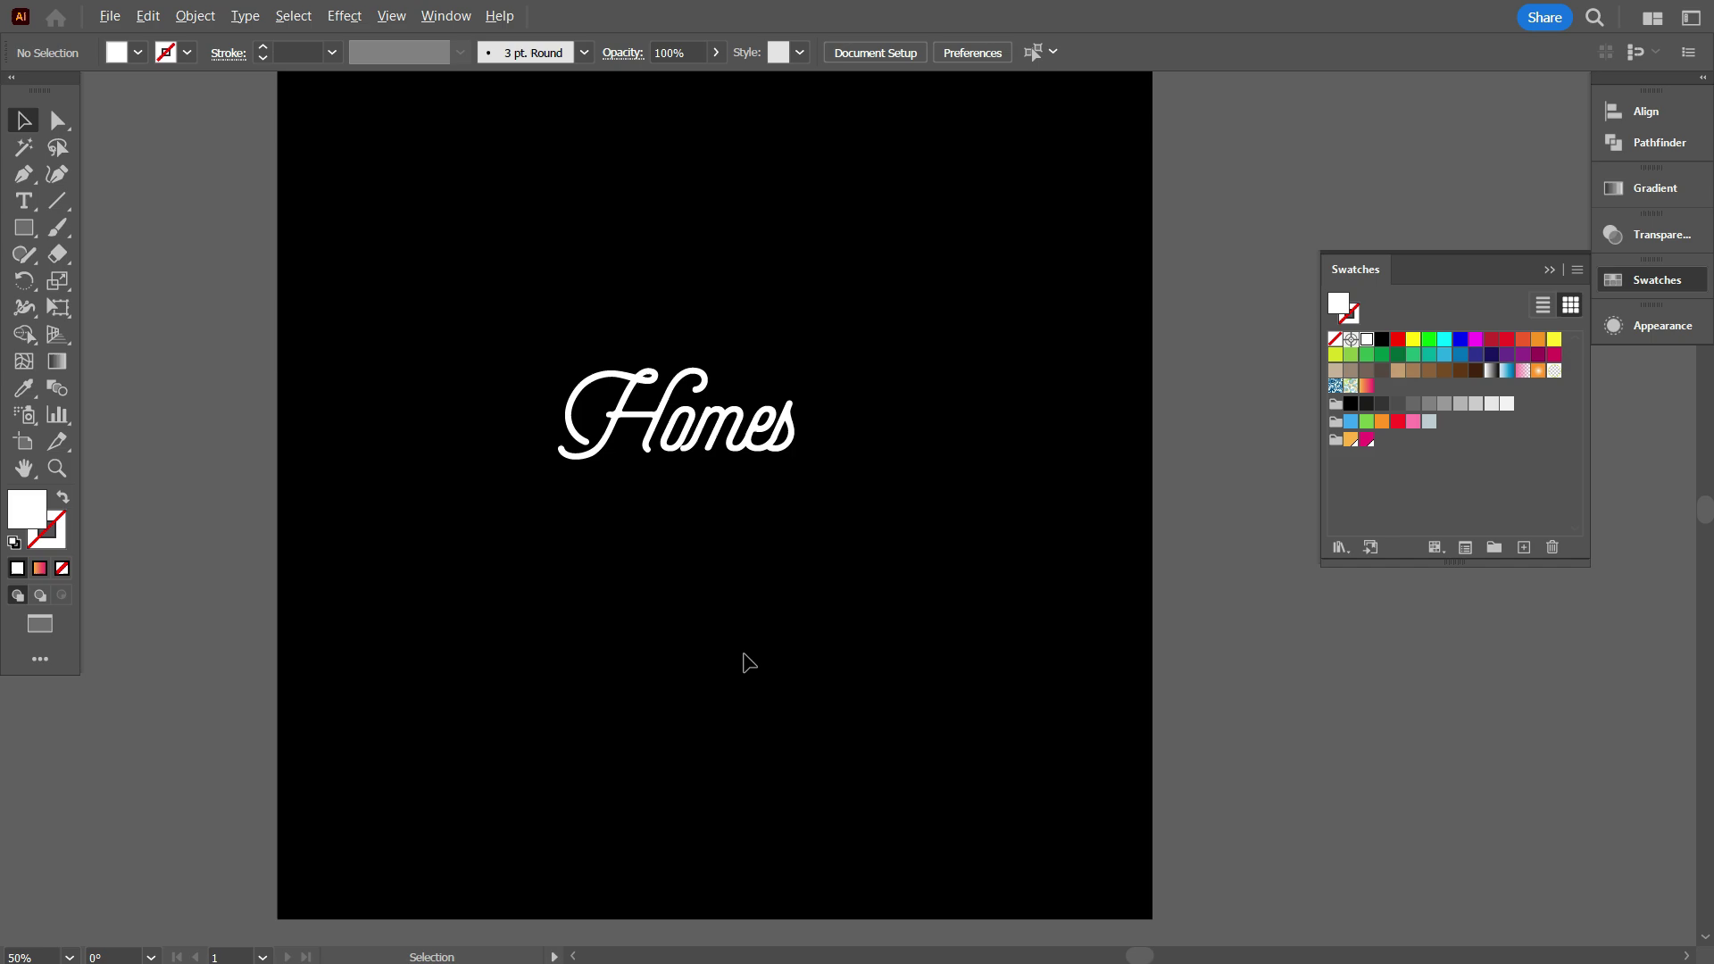
Step: Align the Homes text to the artboard, centred horizontally and vertically
scroll(748, 664, down, 1)
drag(773, 627, 566, 329)
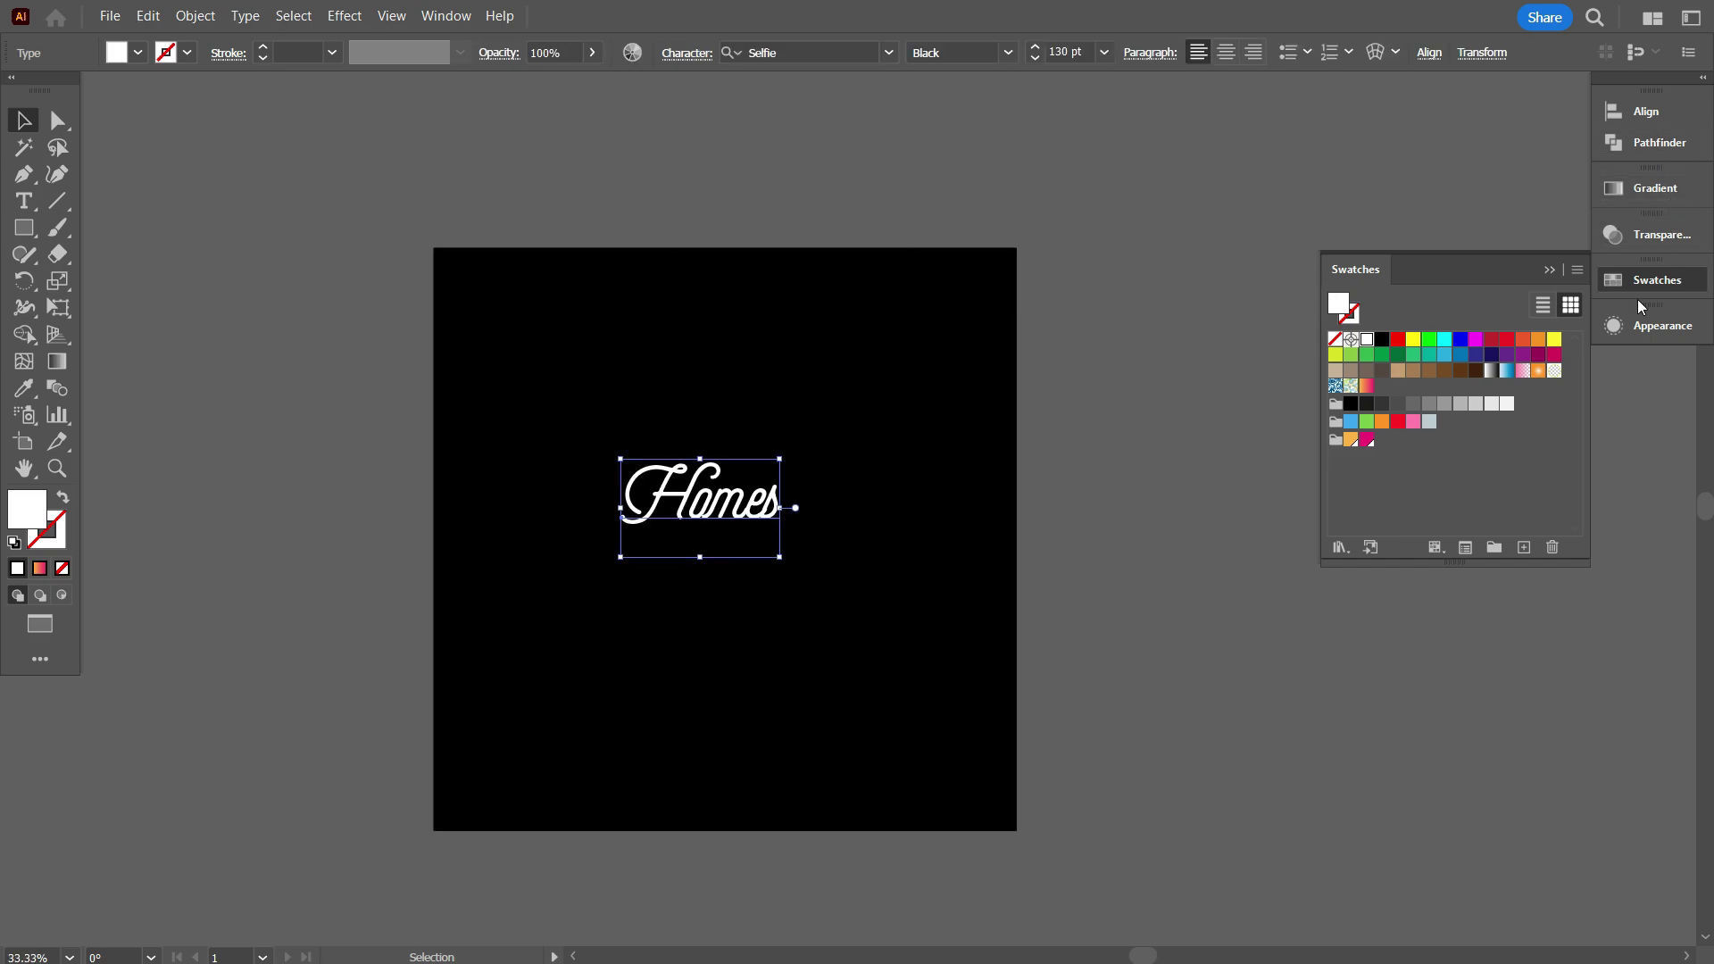
click(1549, 270)
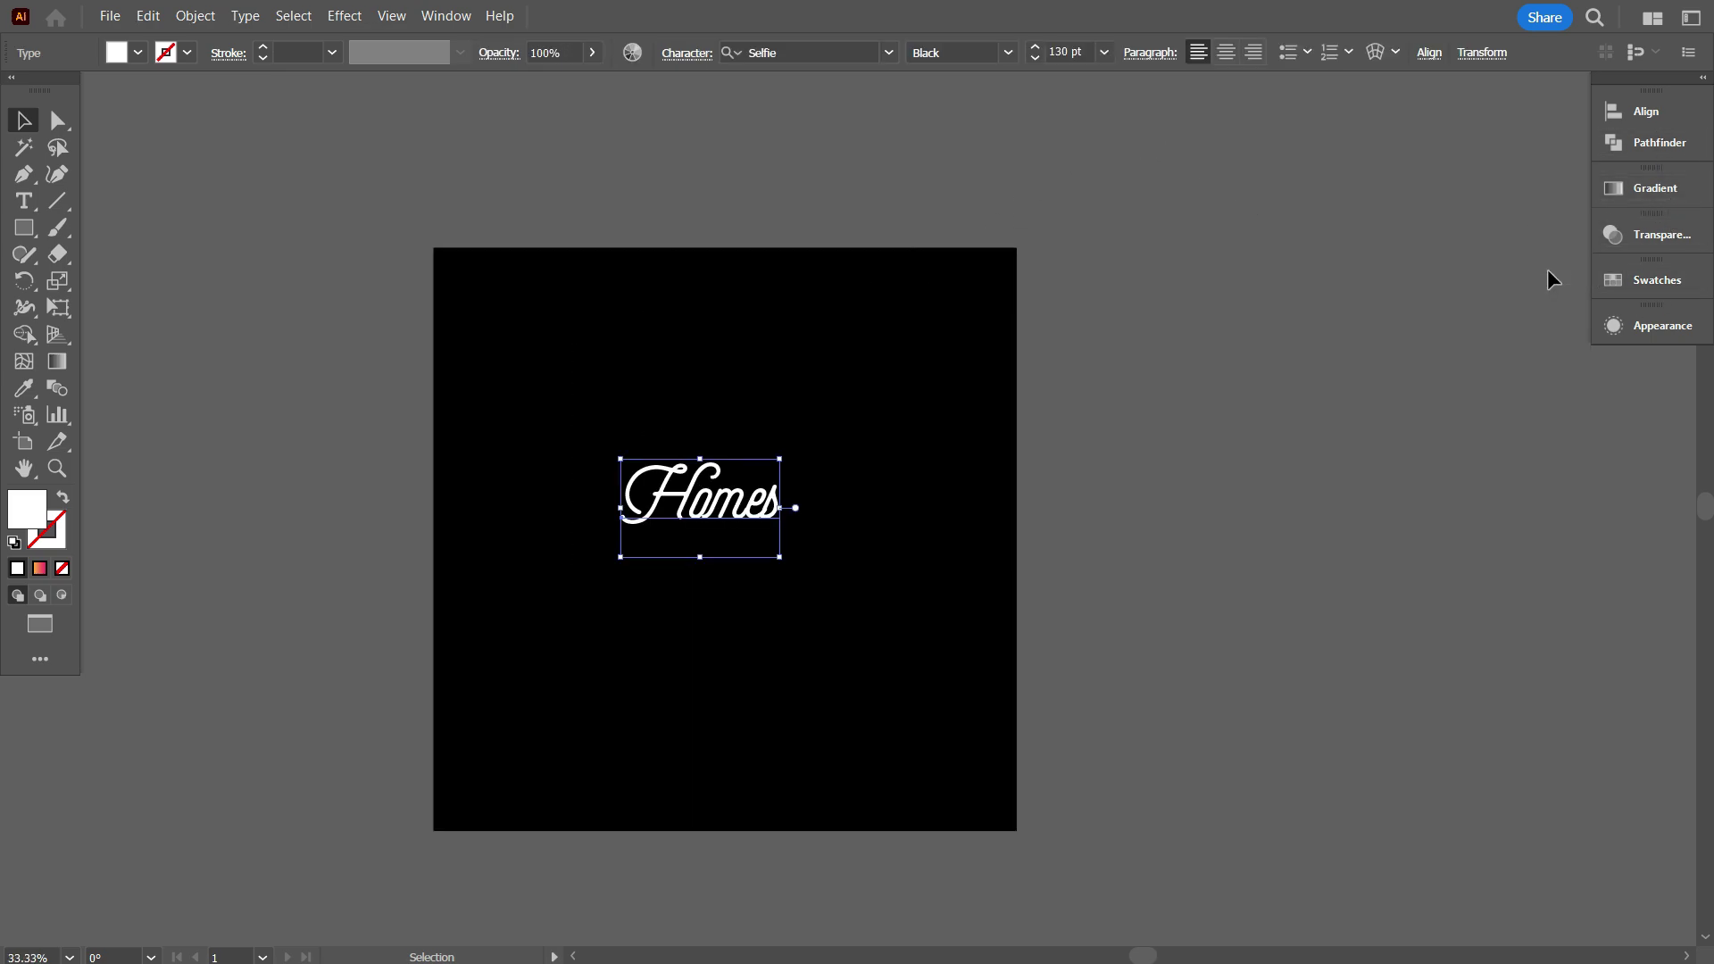
click(1639, 111)
click(1424, 161)
click(1384, 161)
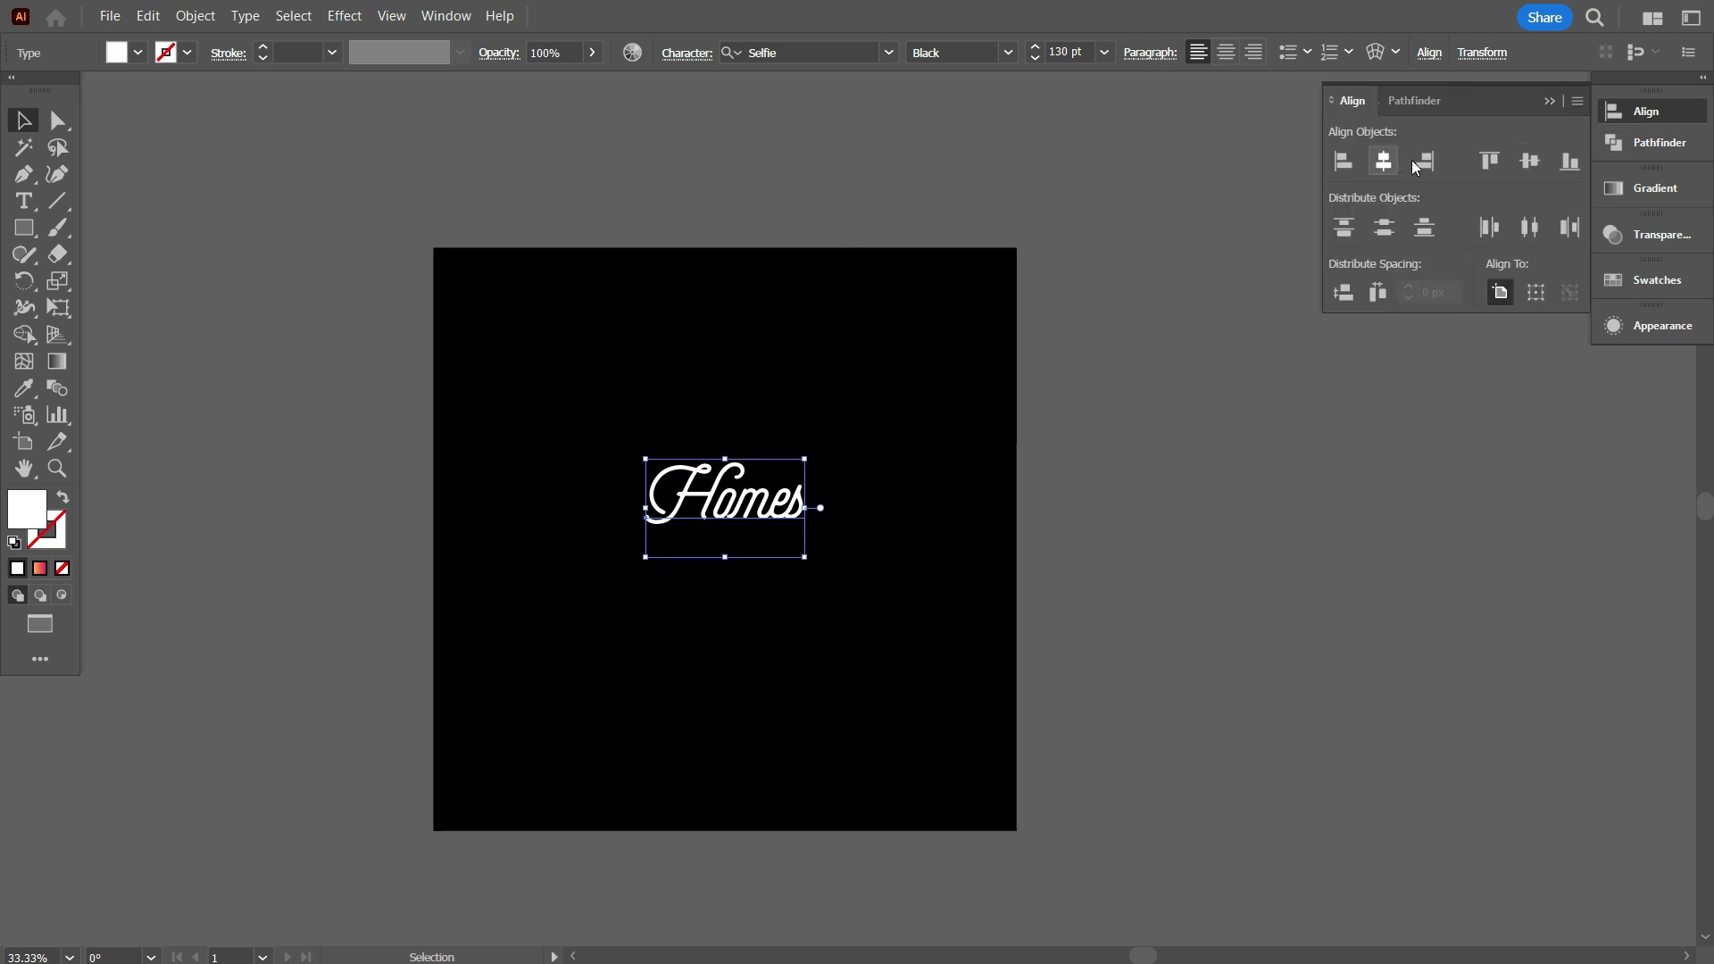
click(1529, 161)
click(1193, 509)
Step: Select all and attempt to resize the Homes text, then deselect
scroll(866, 642, up, 1)
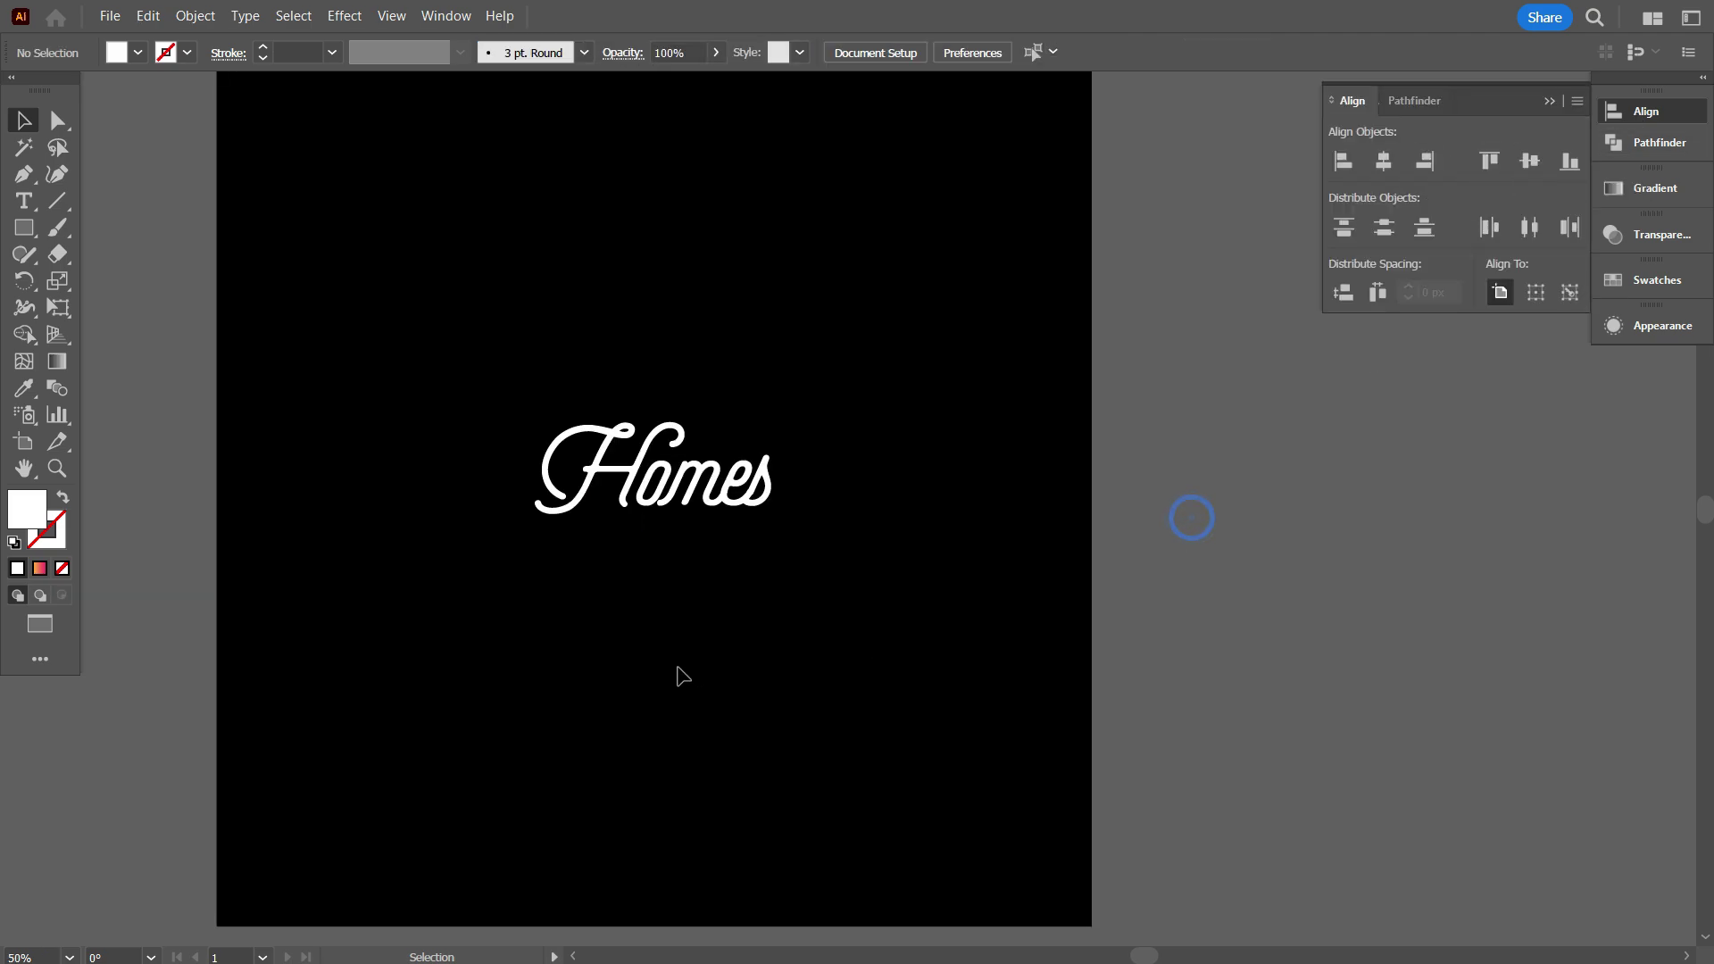
click(671, 651)
key(ctrl+a)
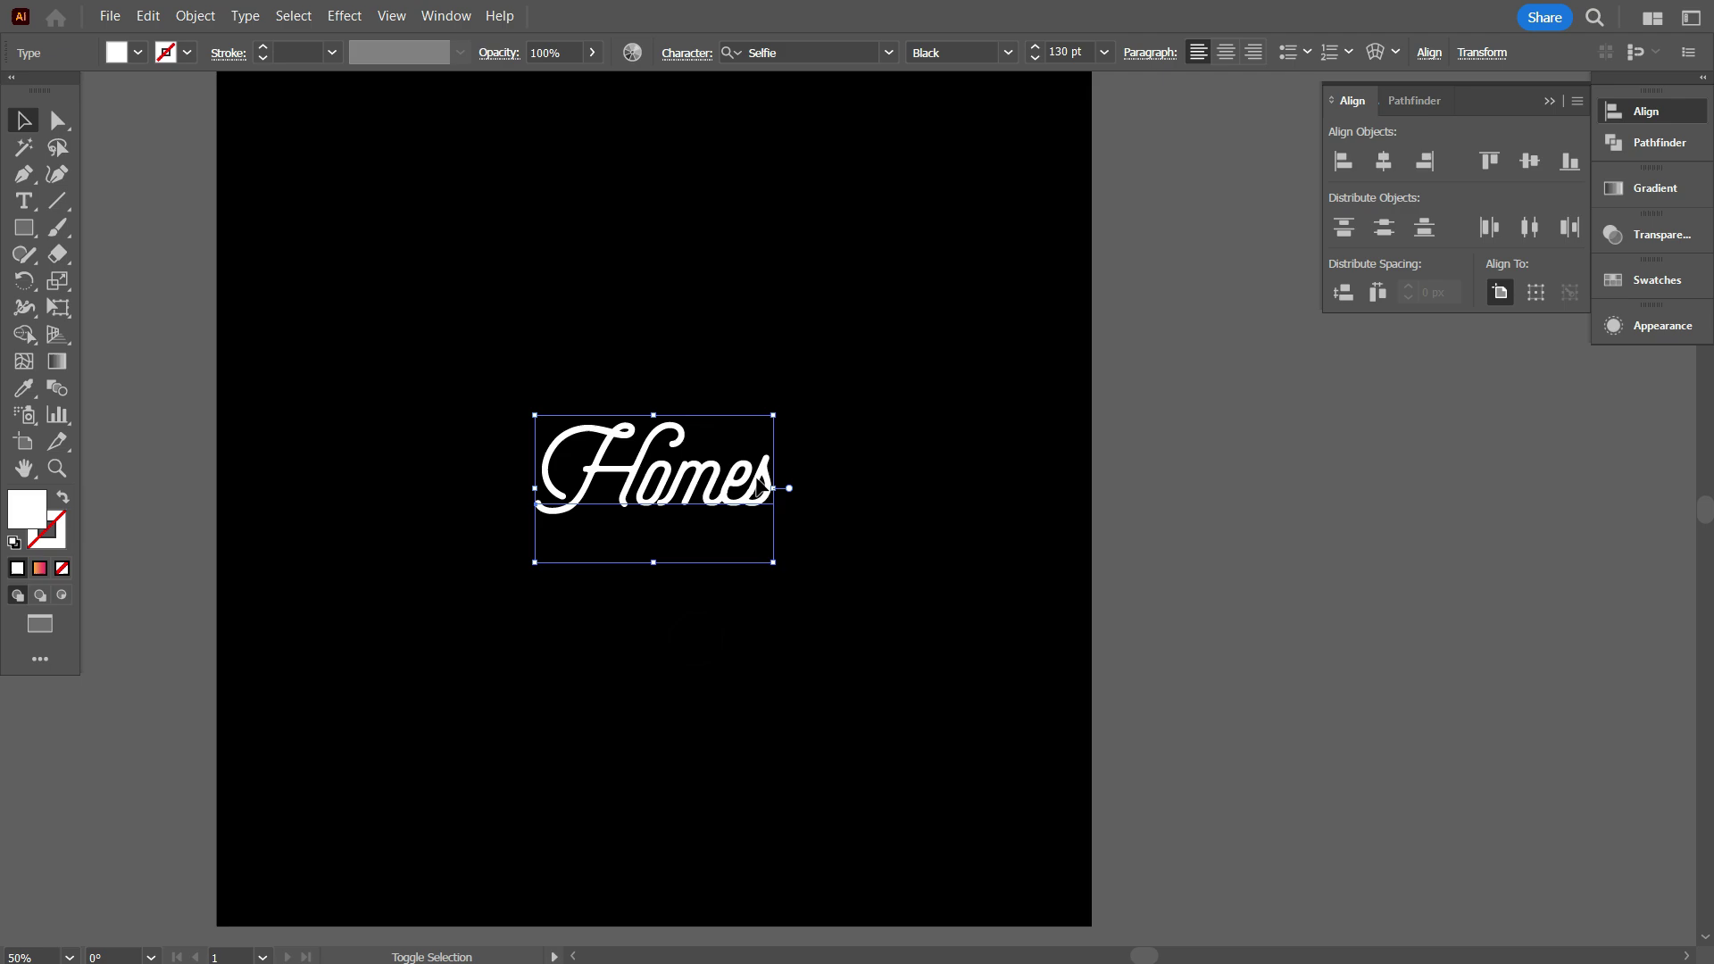
drag(784, 488, 804, 502)
click(708, 721)
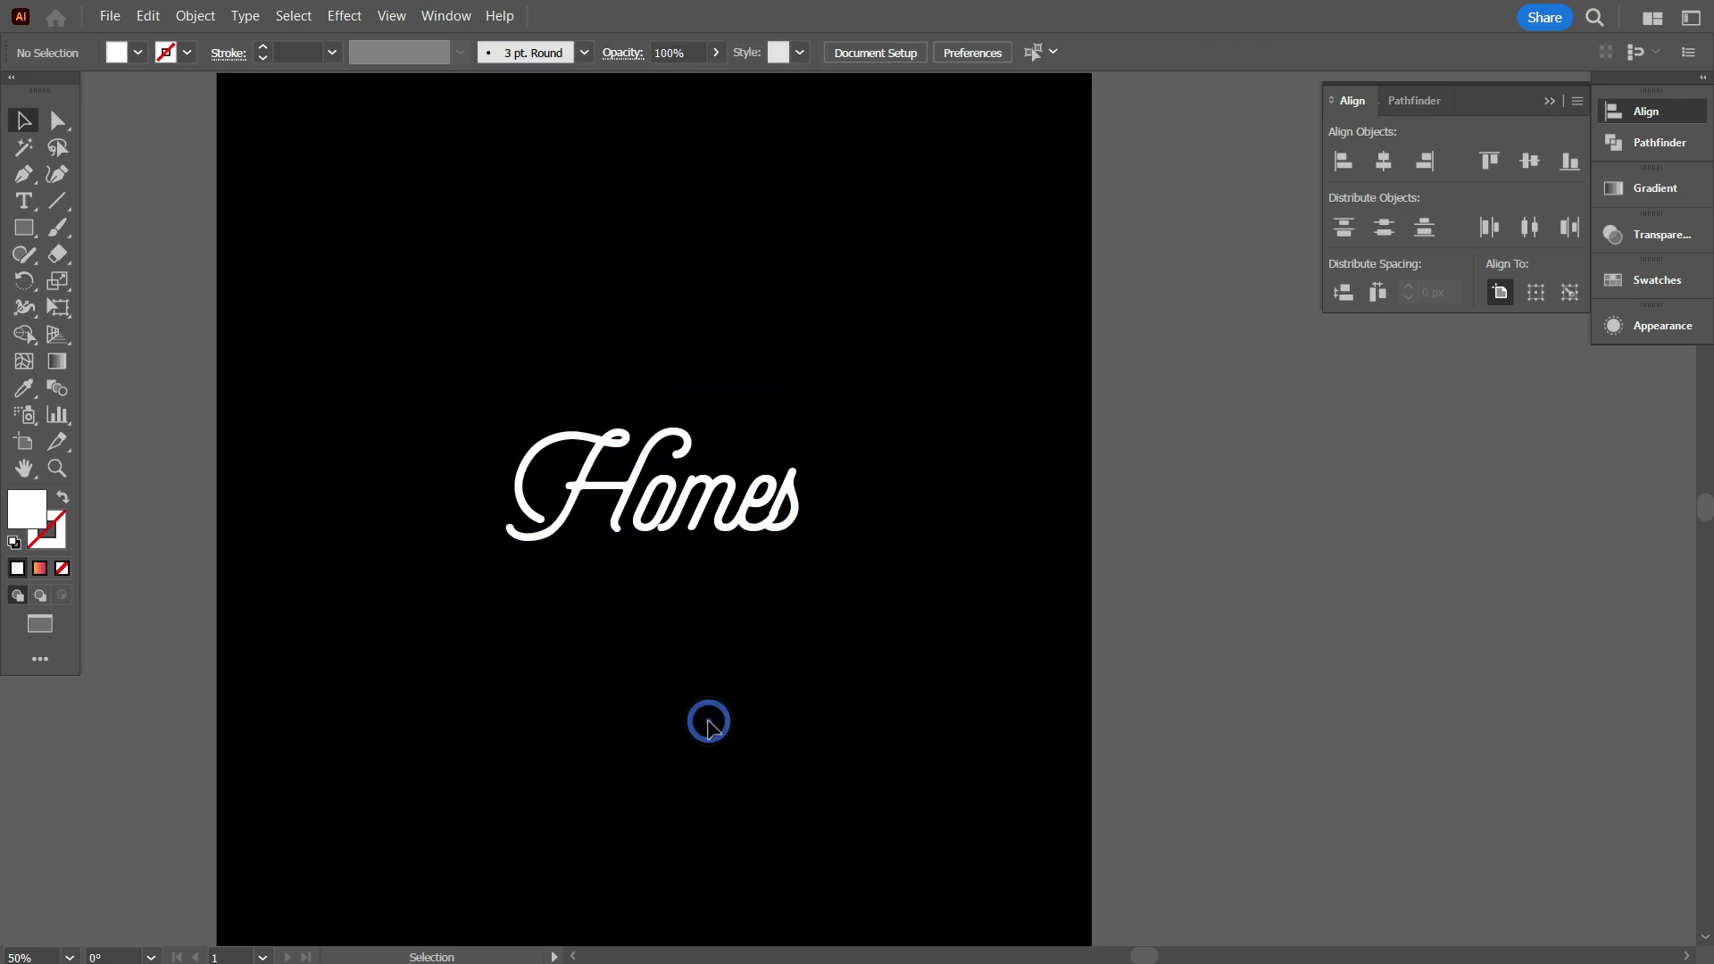
Step: Turn the Homes text into a compound shape via the Pathfinder panel menu
scroll(744, 641, up, 1)
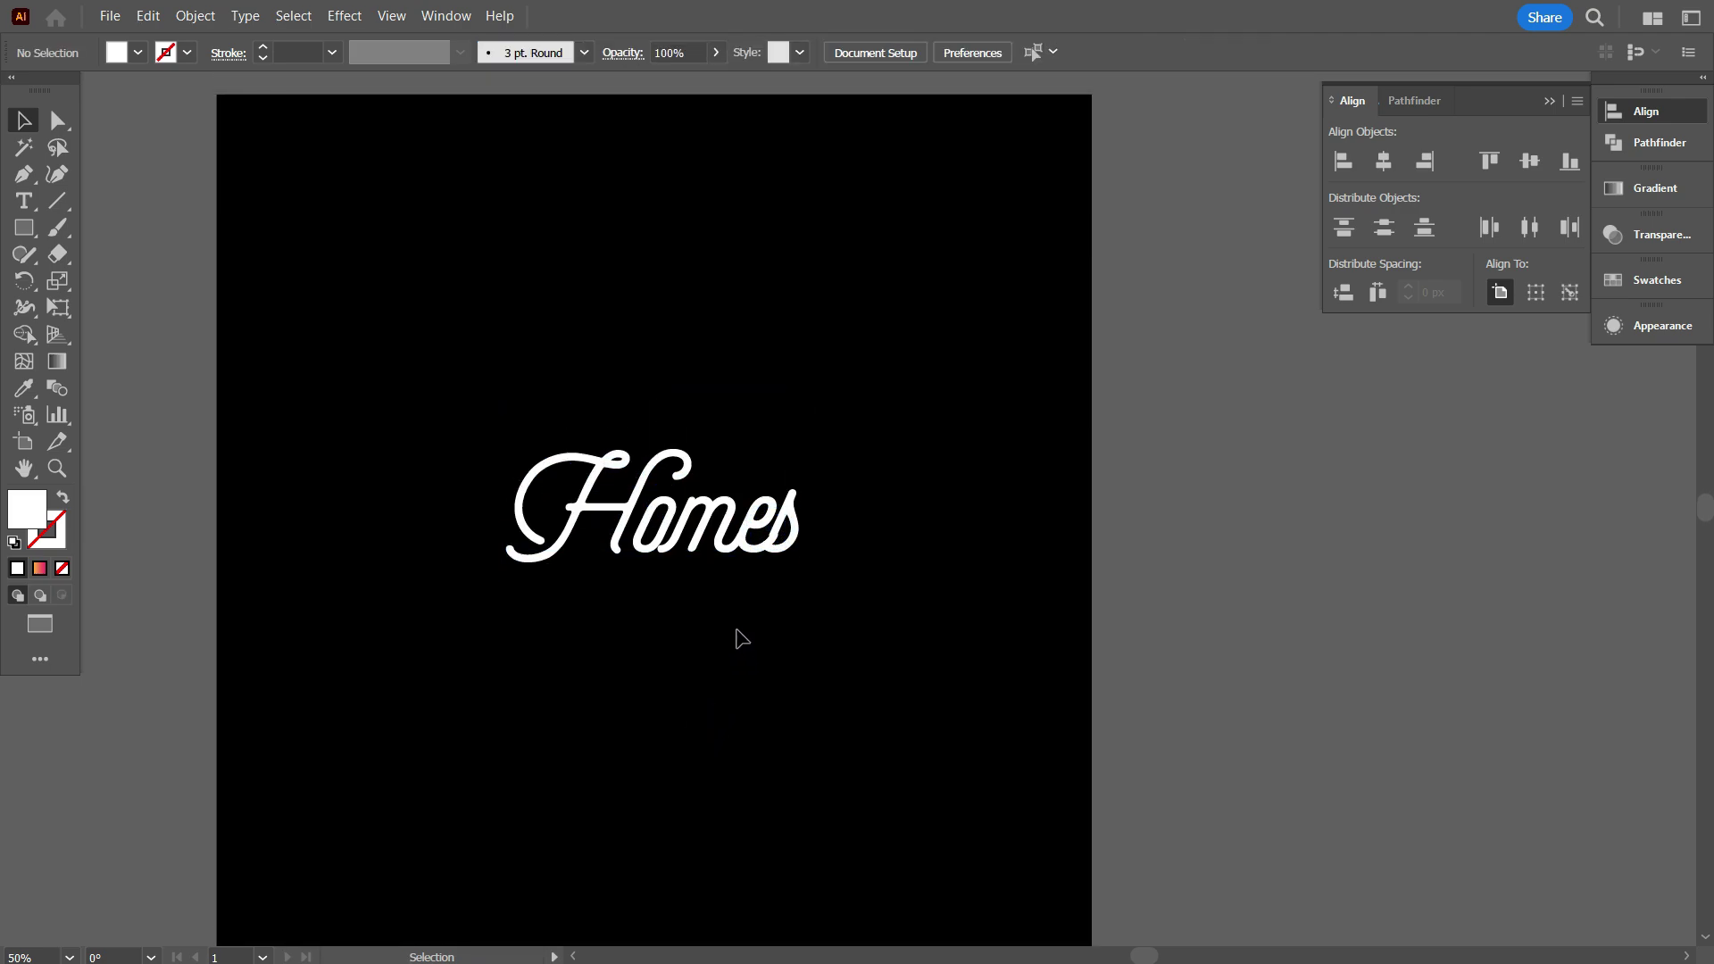
click(734, 545)
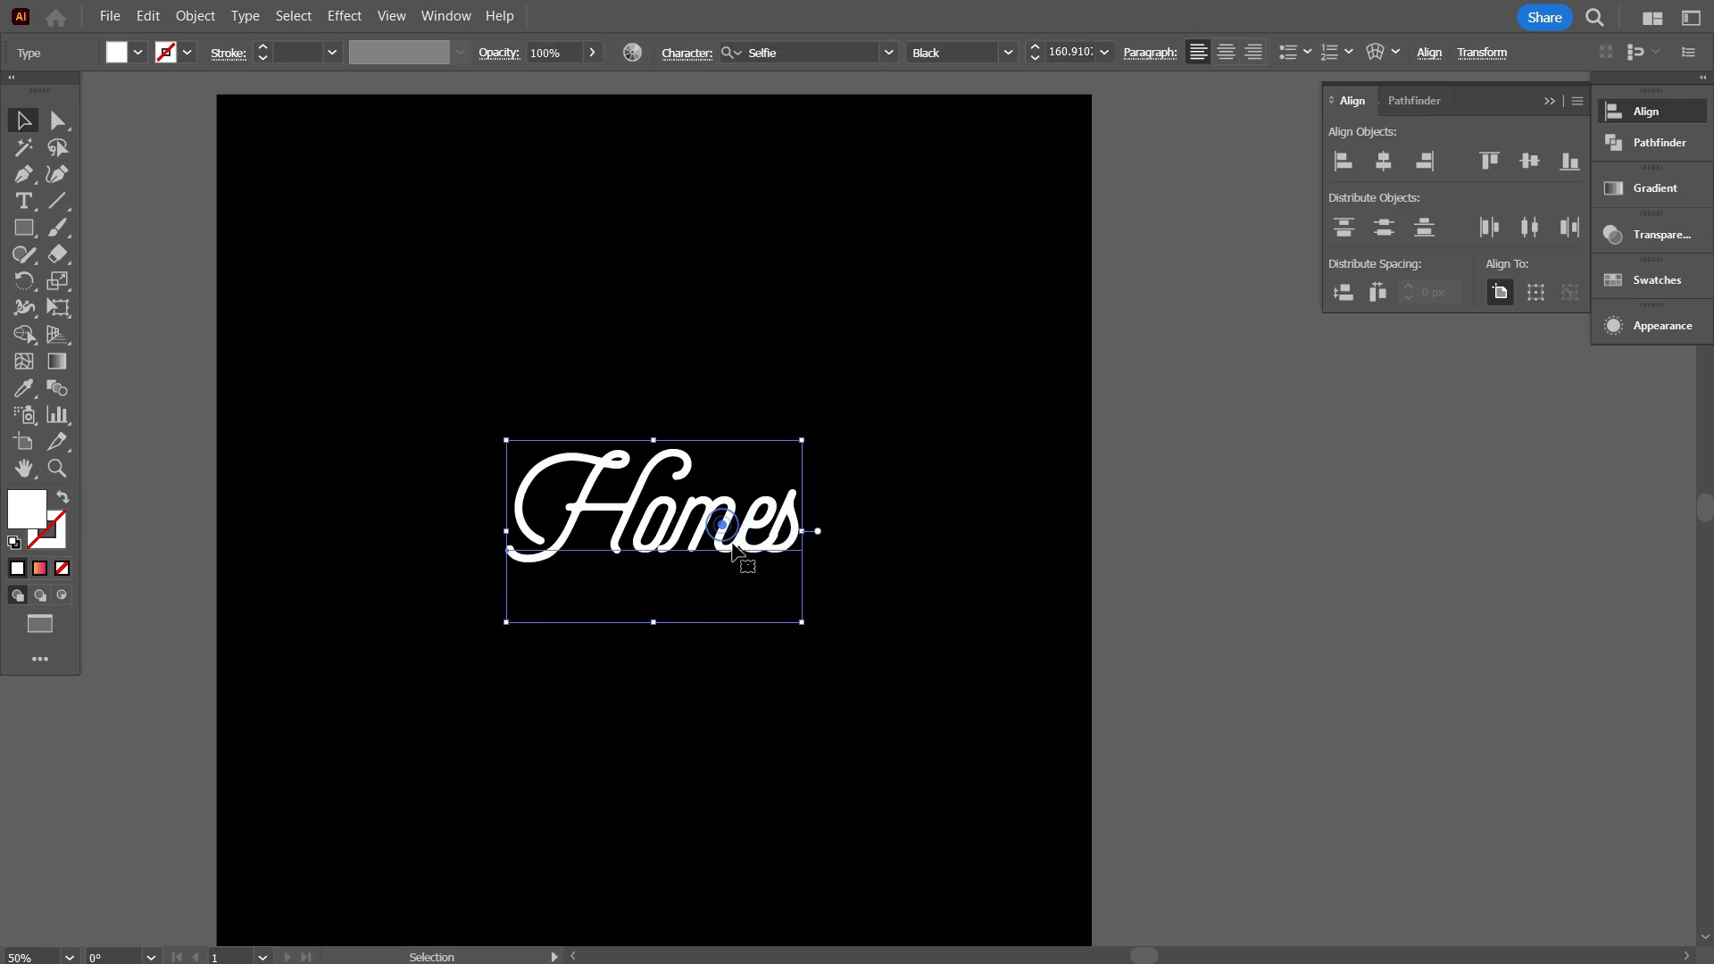
click(1549, 101)
click(1657, 142)
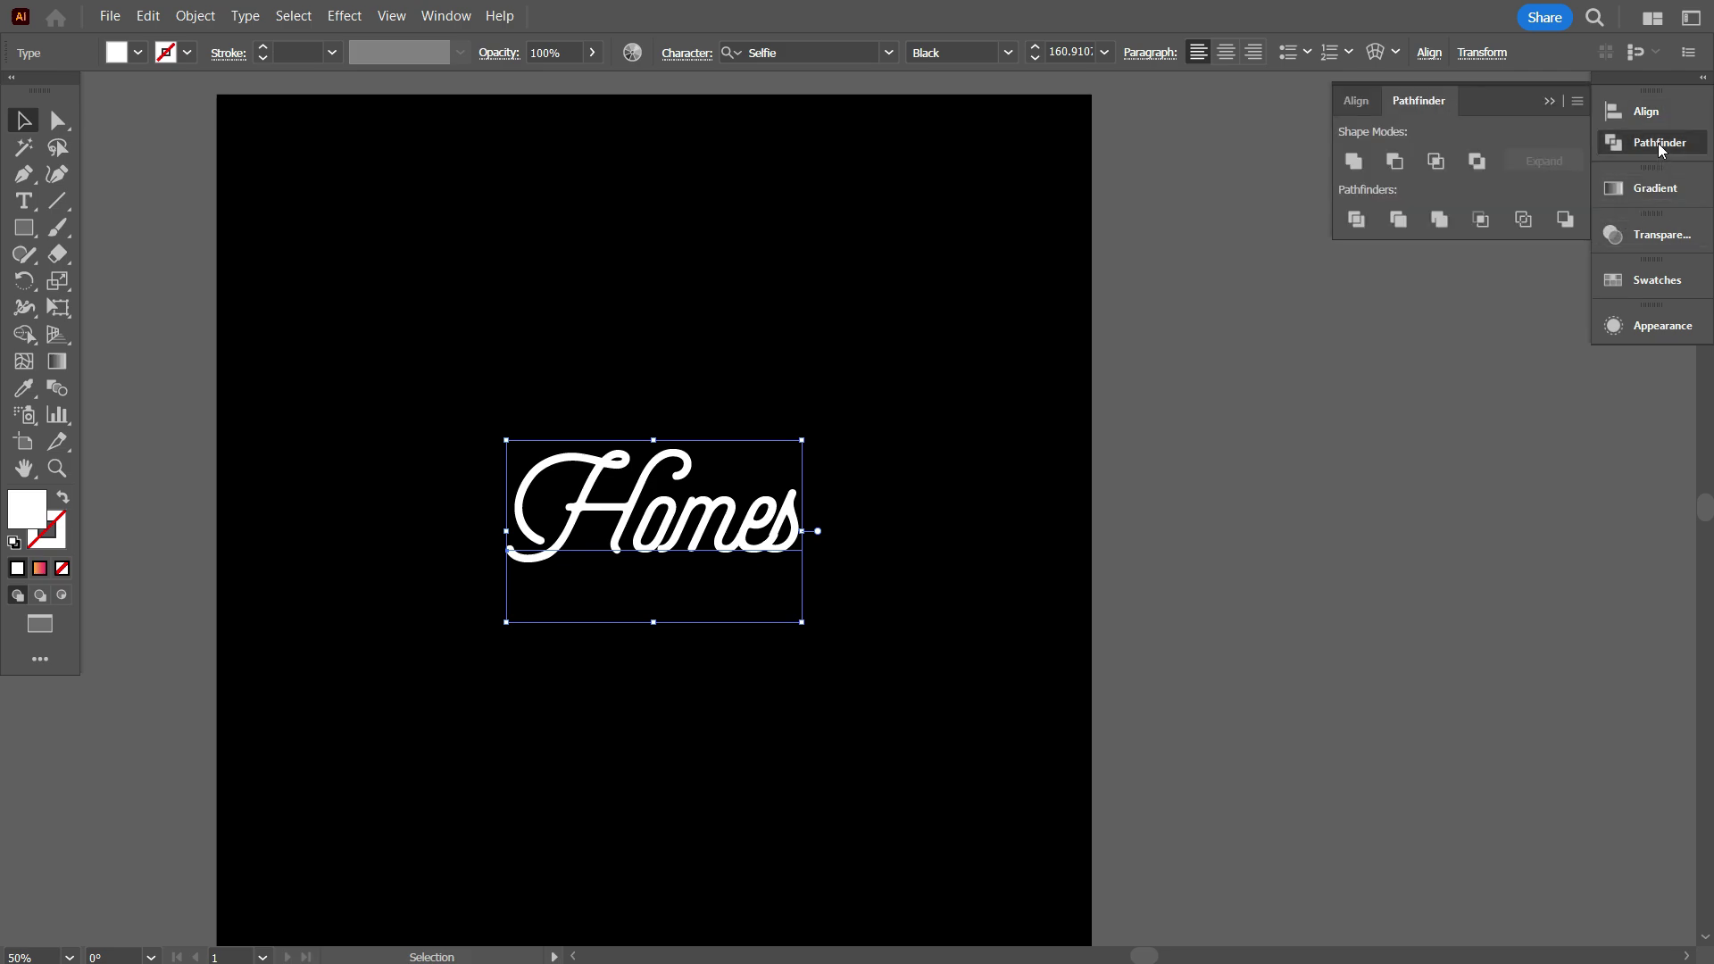
click(1575, 104)
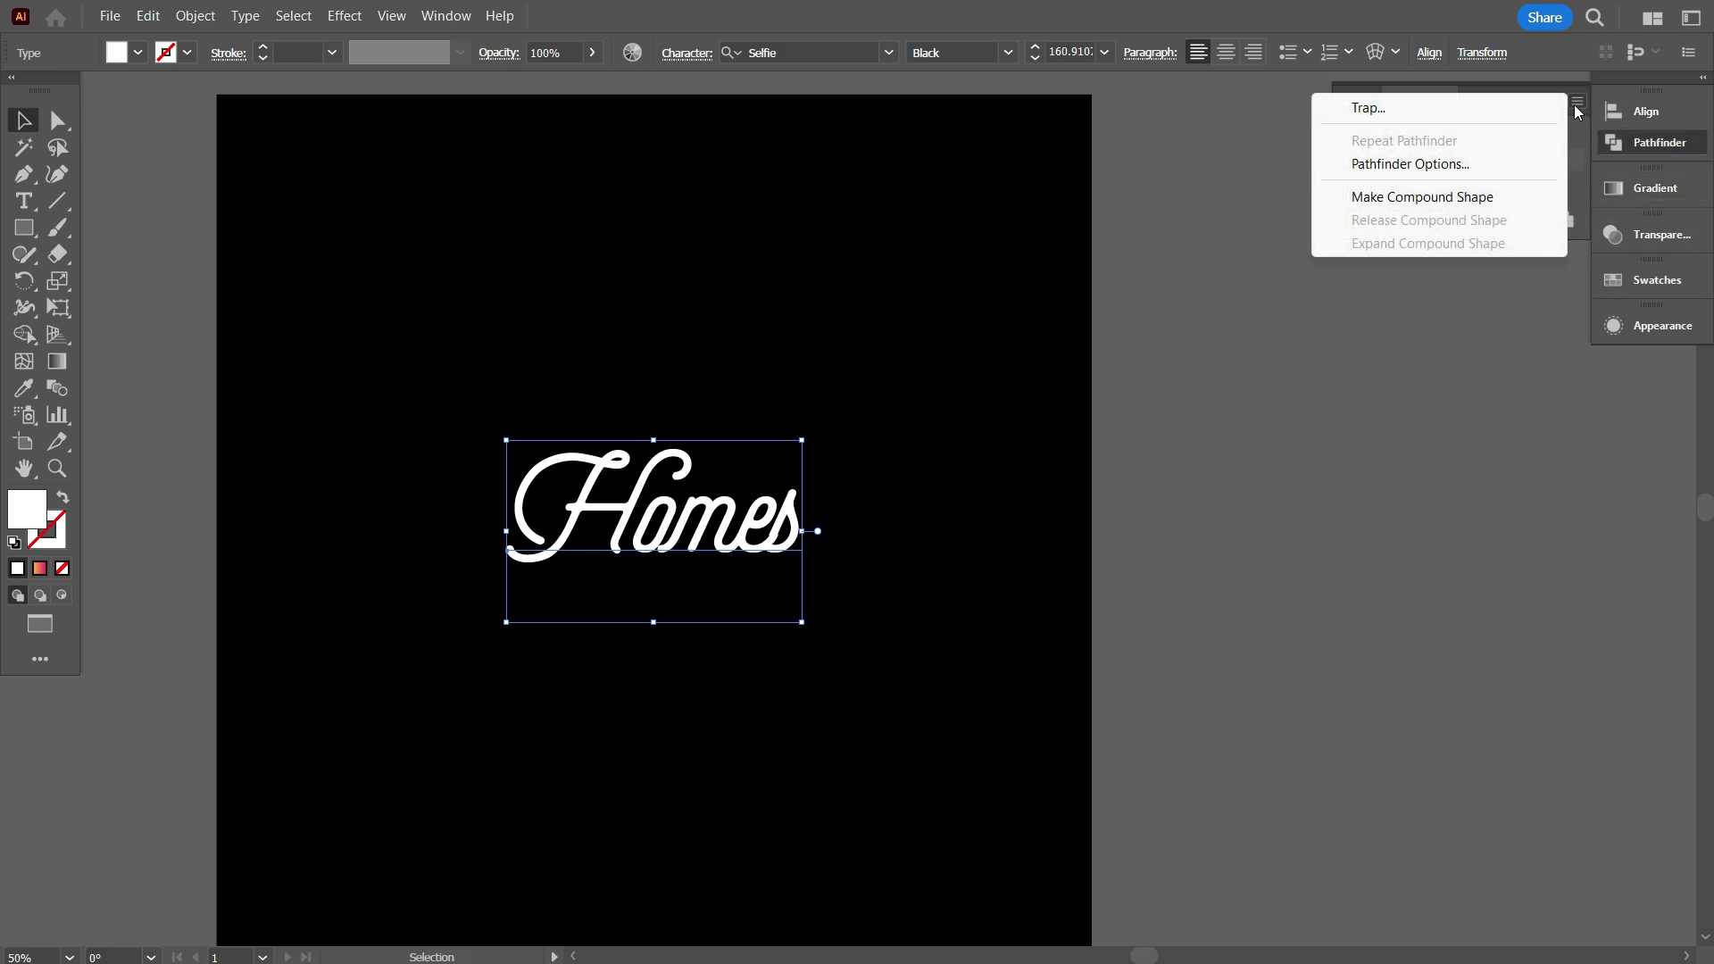
click(1418, 197)
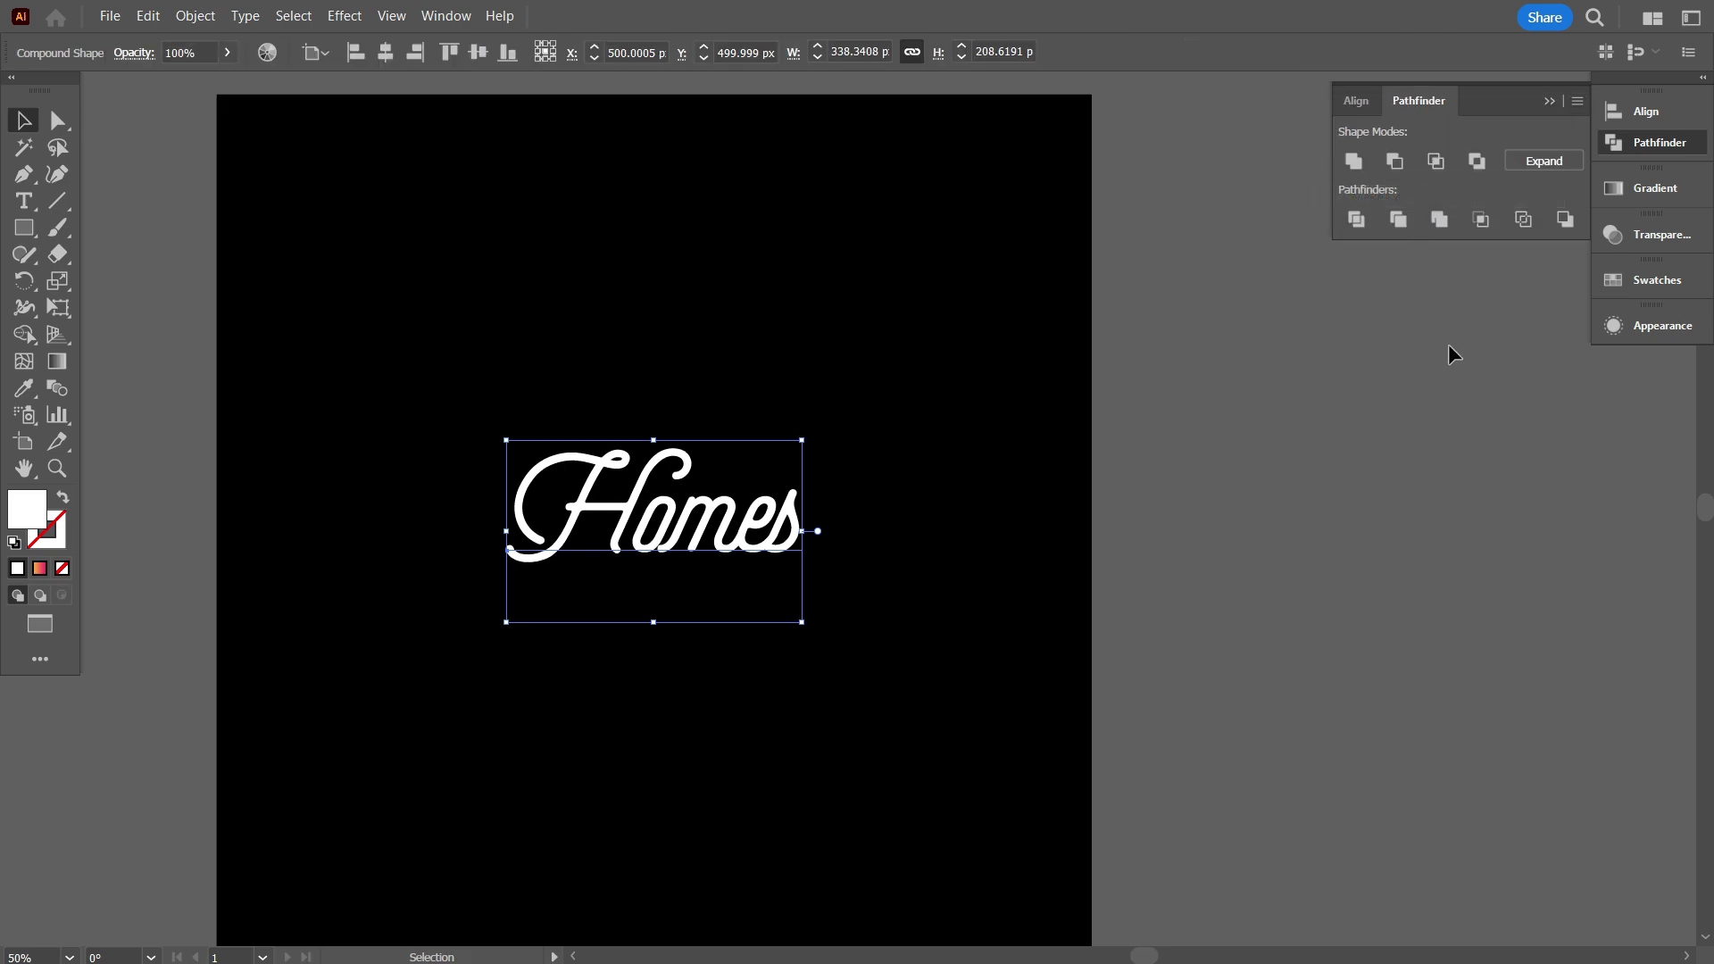
Step: Fill the Homes compound shape with the orange-to-pink Neon gradient swatch
click(1646, 193)
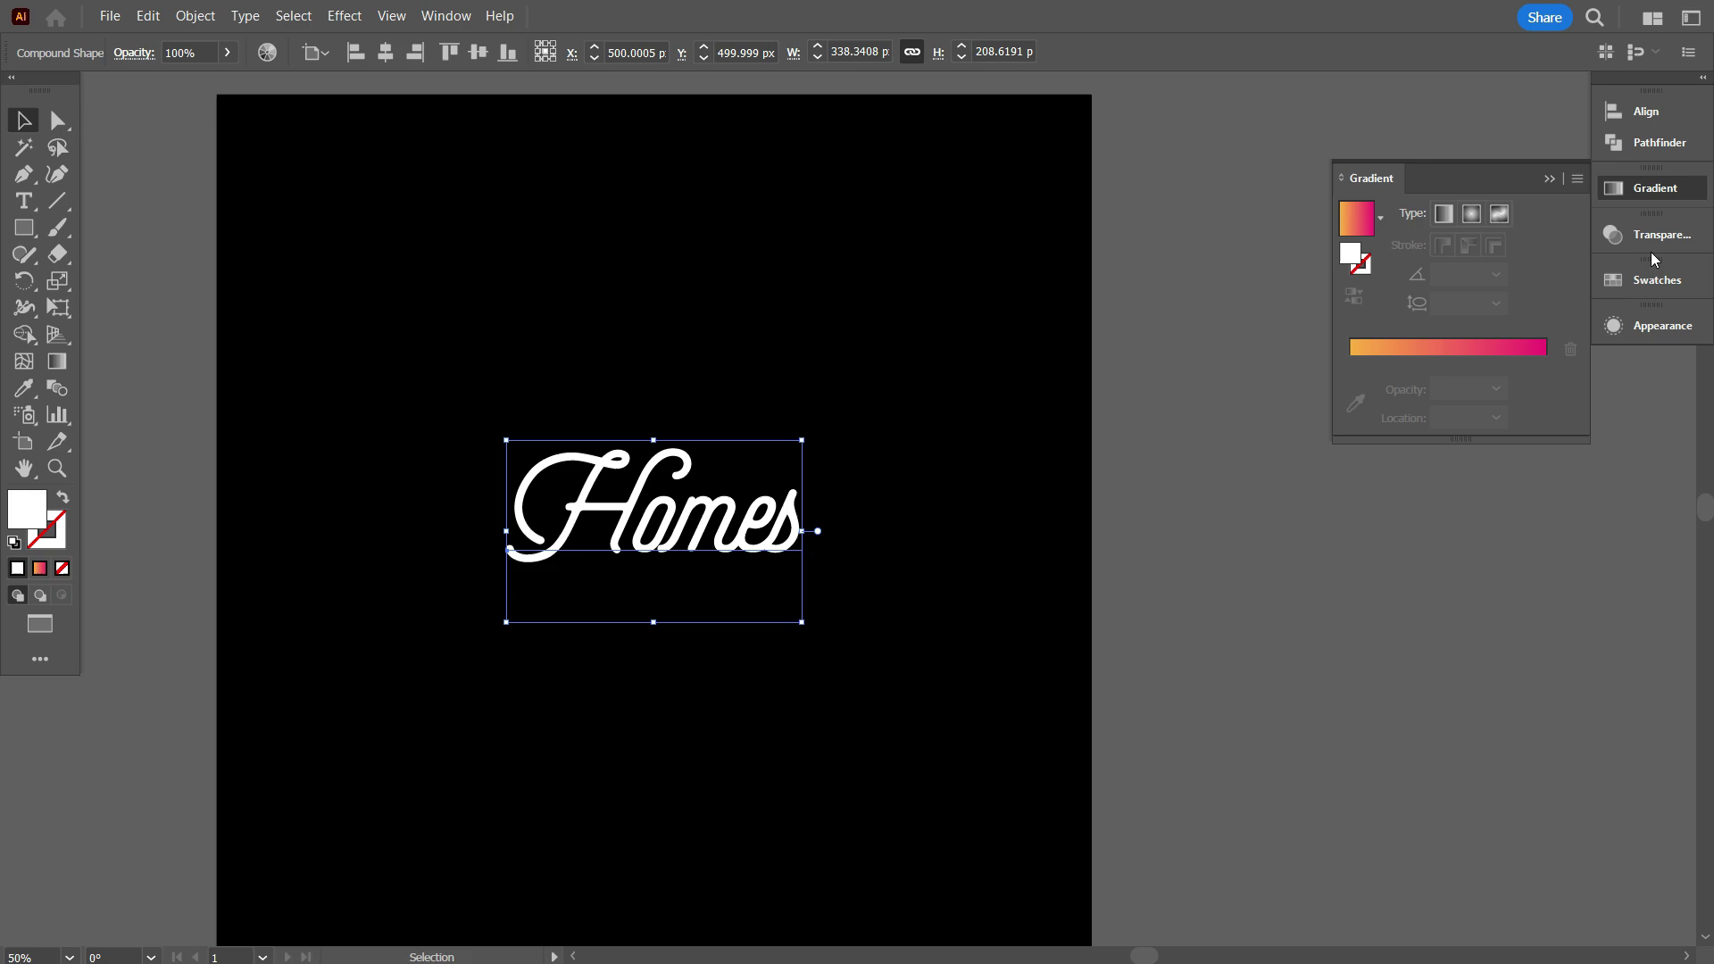
click(1646, 280)
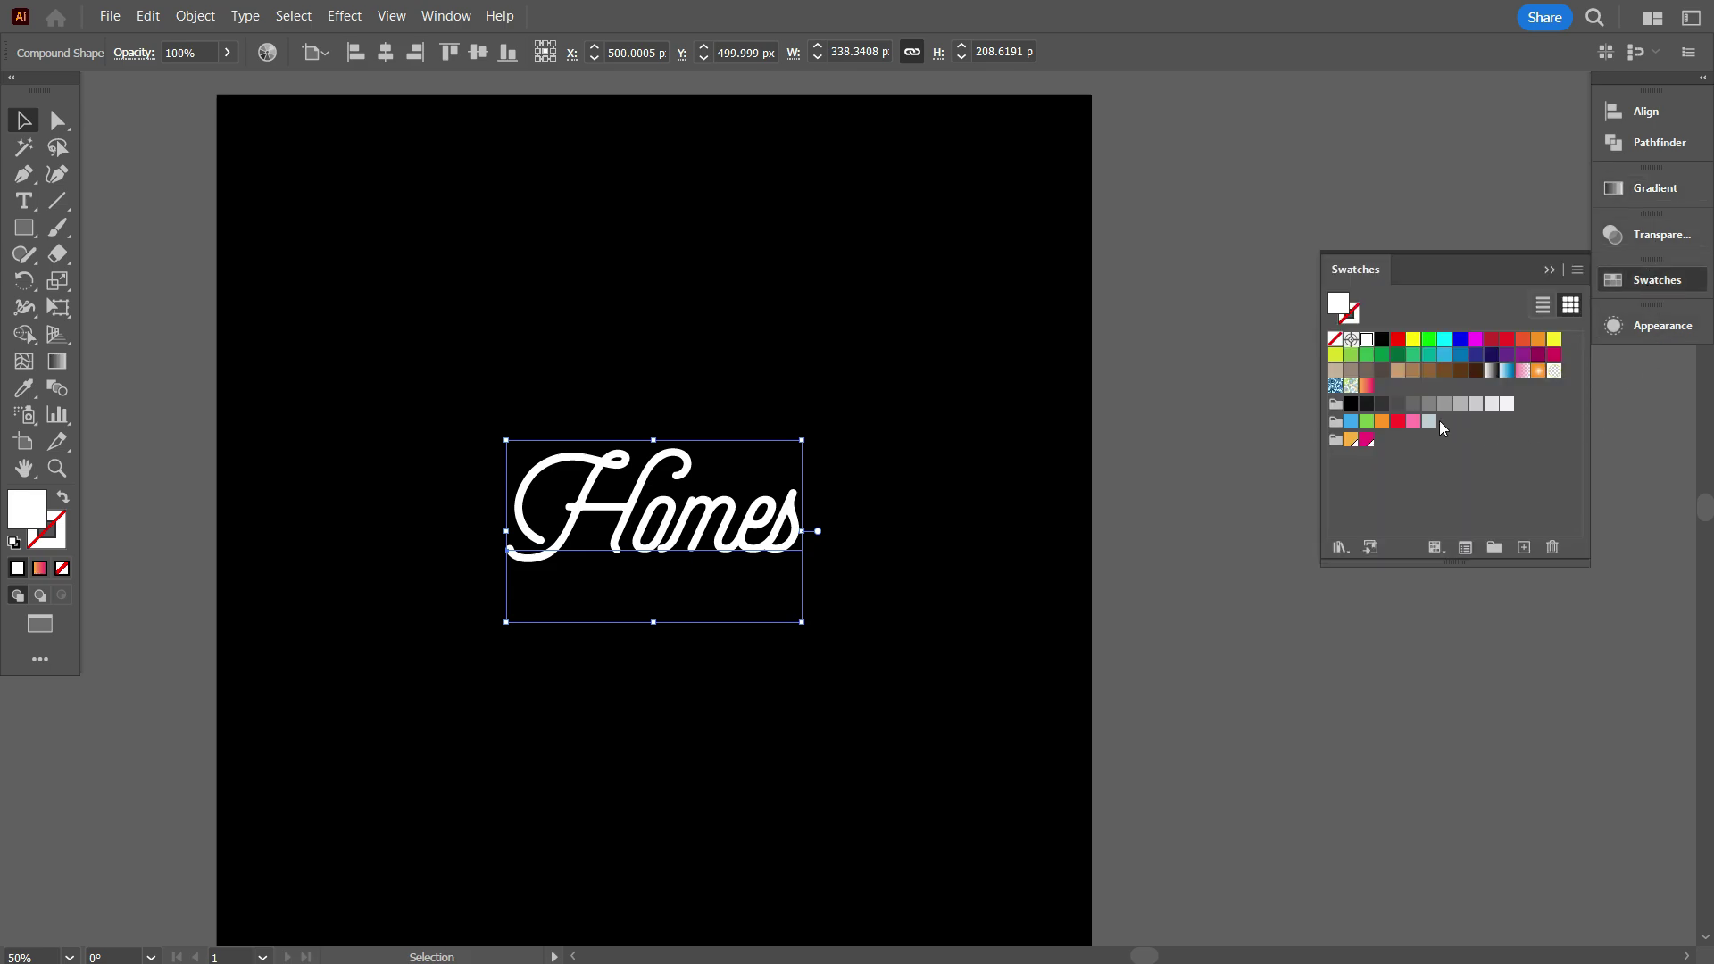
click(1367, 386)
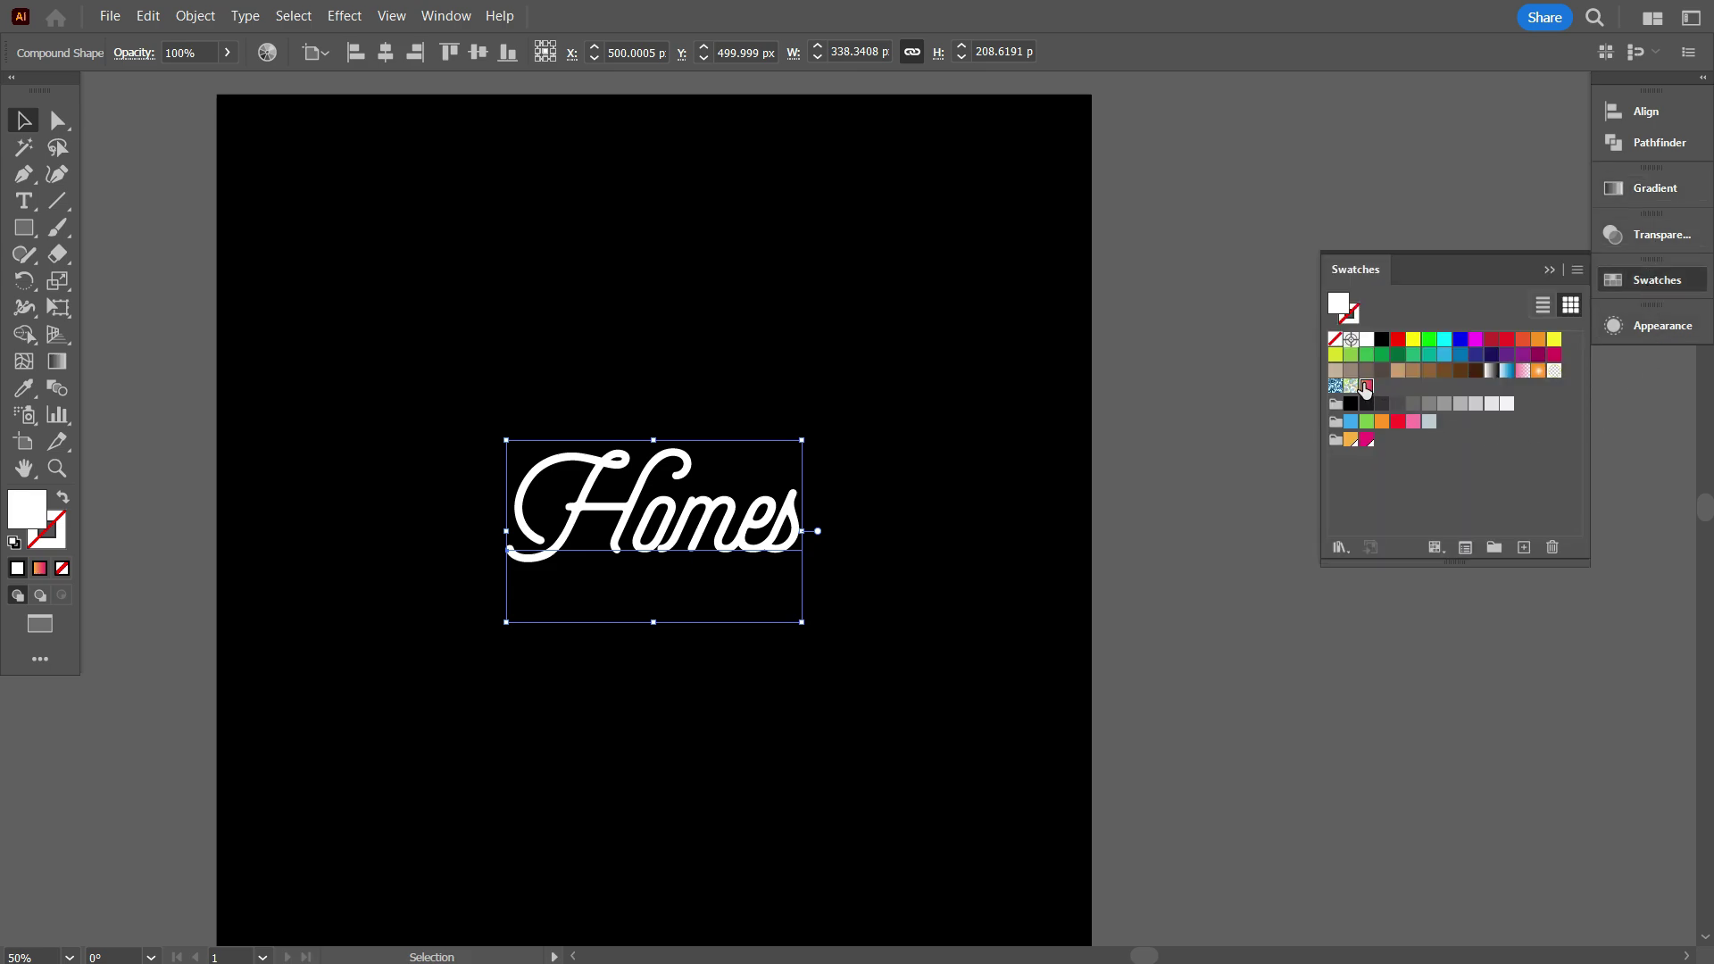
click(1243, 426)
scroll(1117, 471, down, 2)
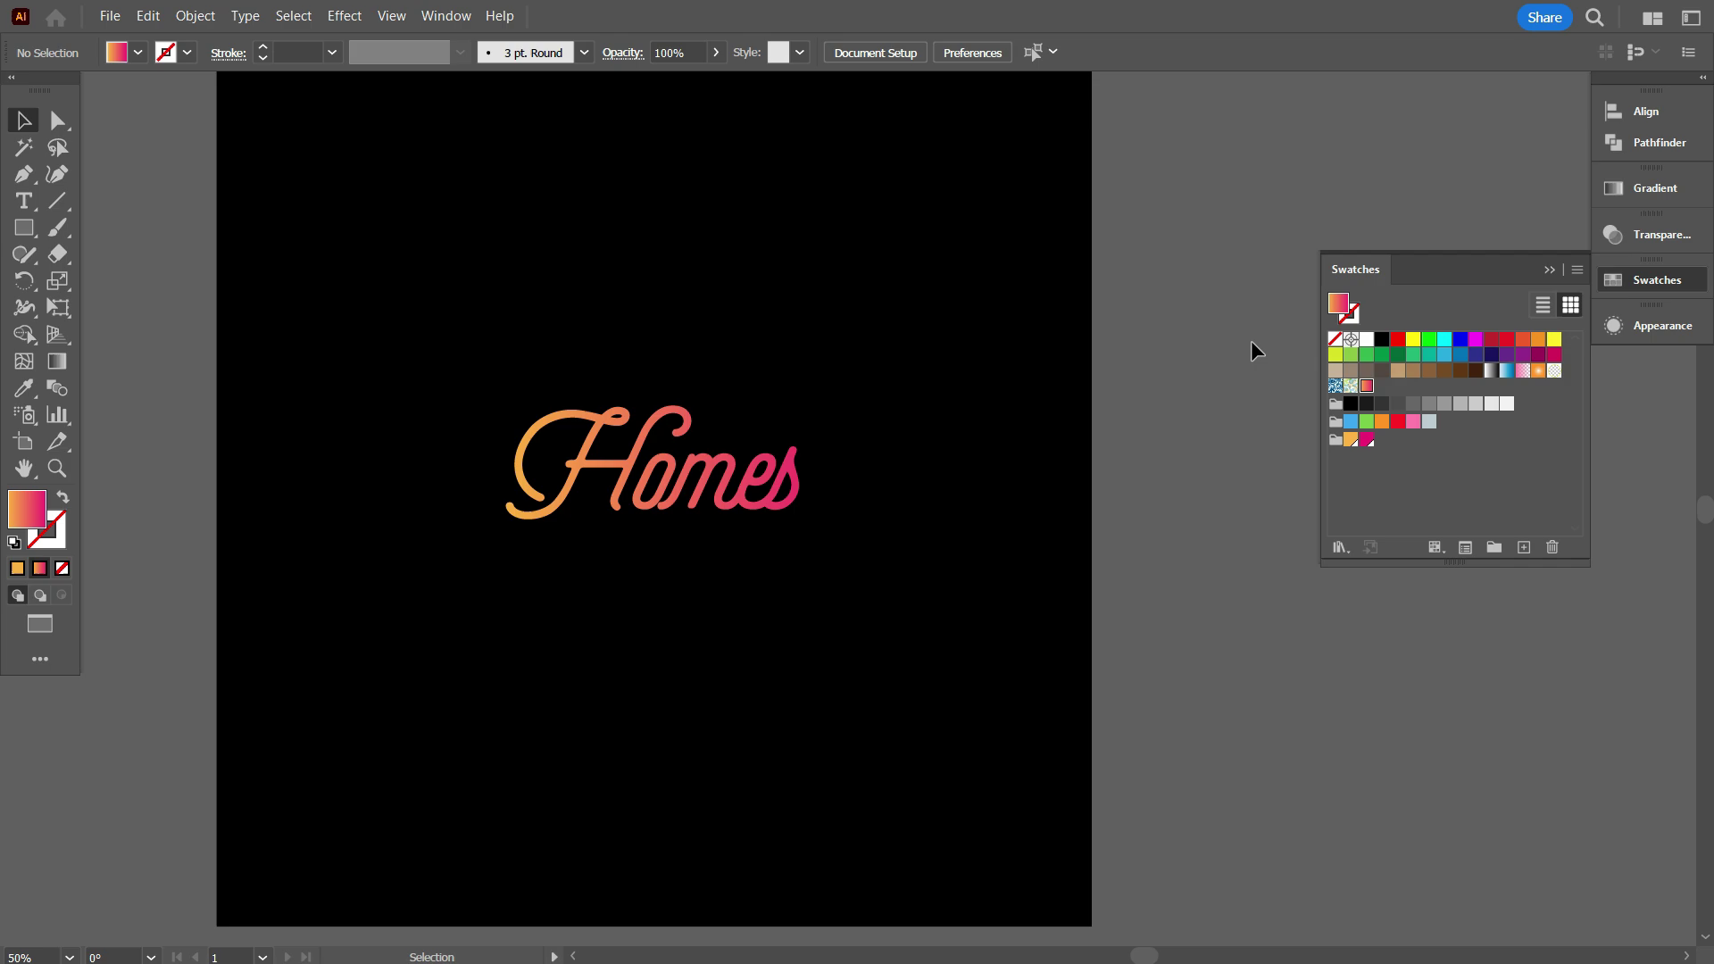
click(1548, 269)
Step: Select the Homes compound shape and target its fill in the Appearance panel
drag(826, 561, 701, 443)
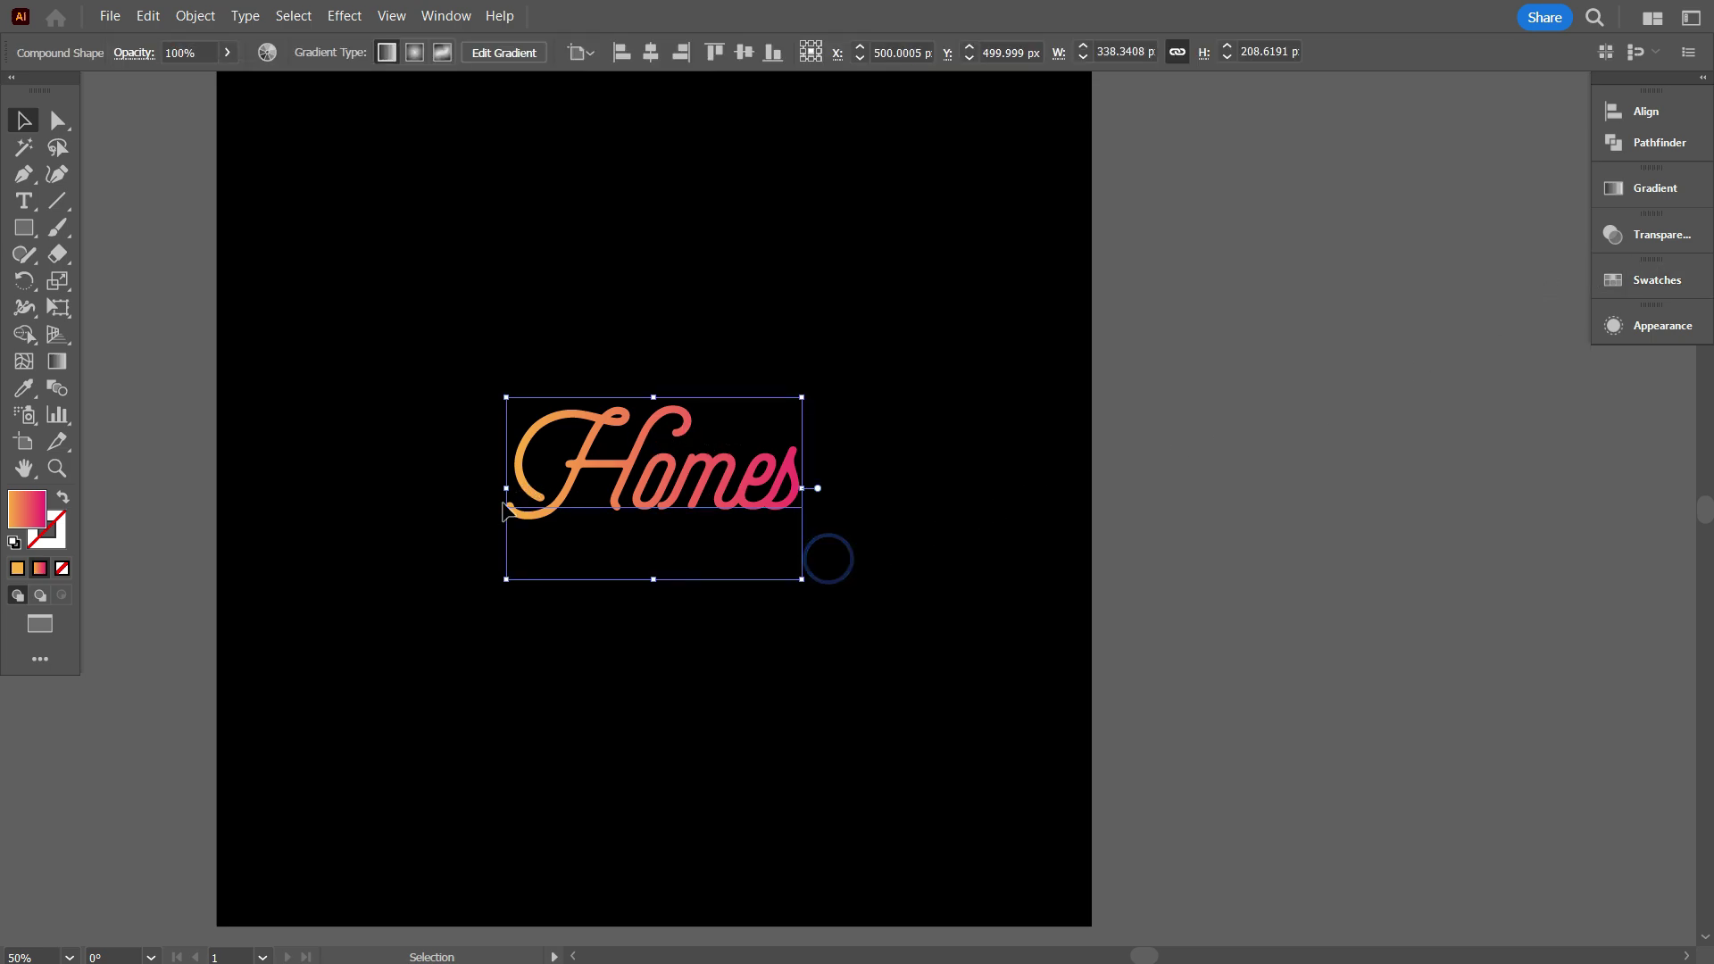
click(1624, 328)
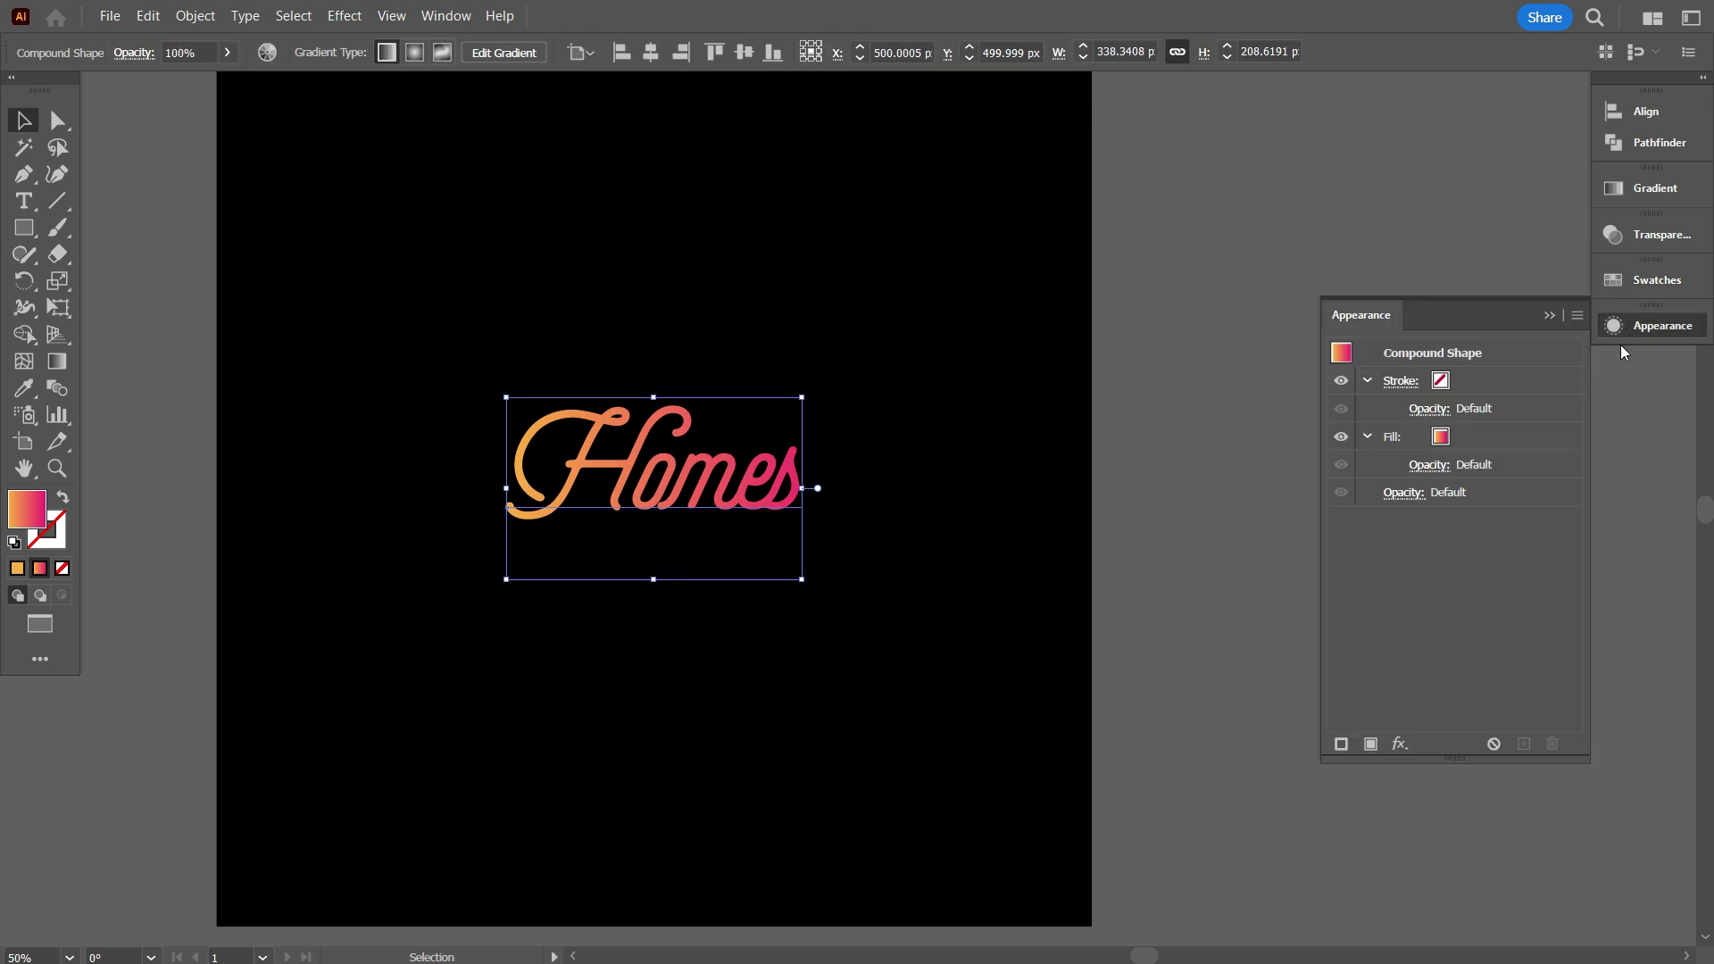
click(1367, 437)
click(1366, 381)
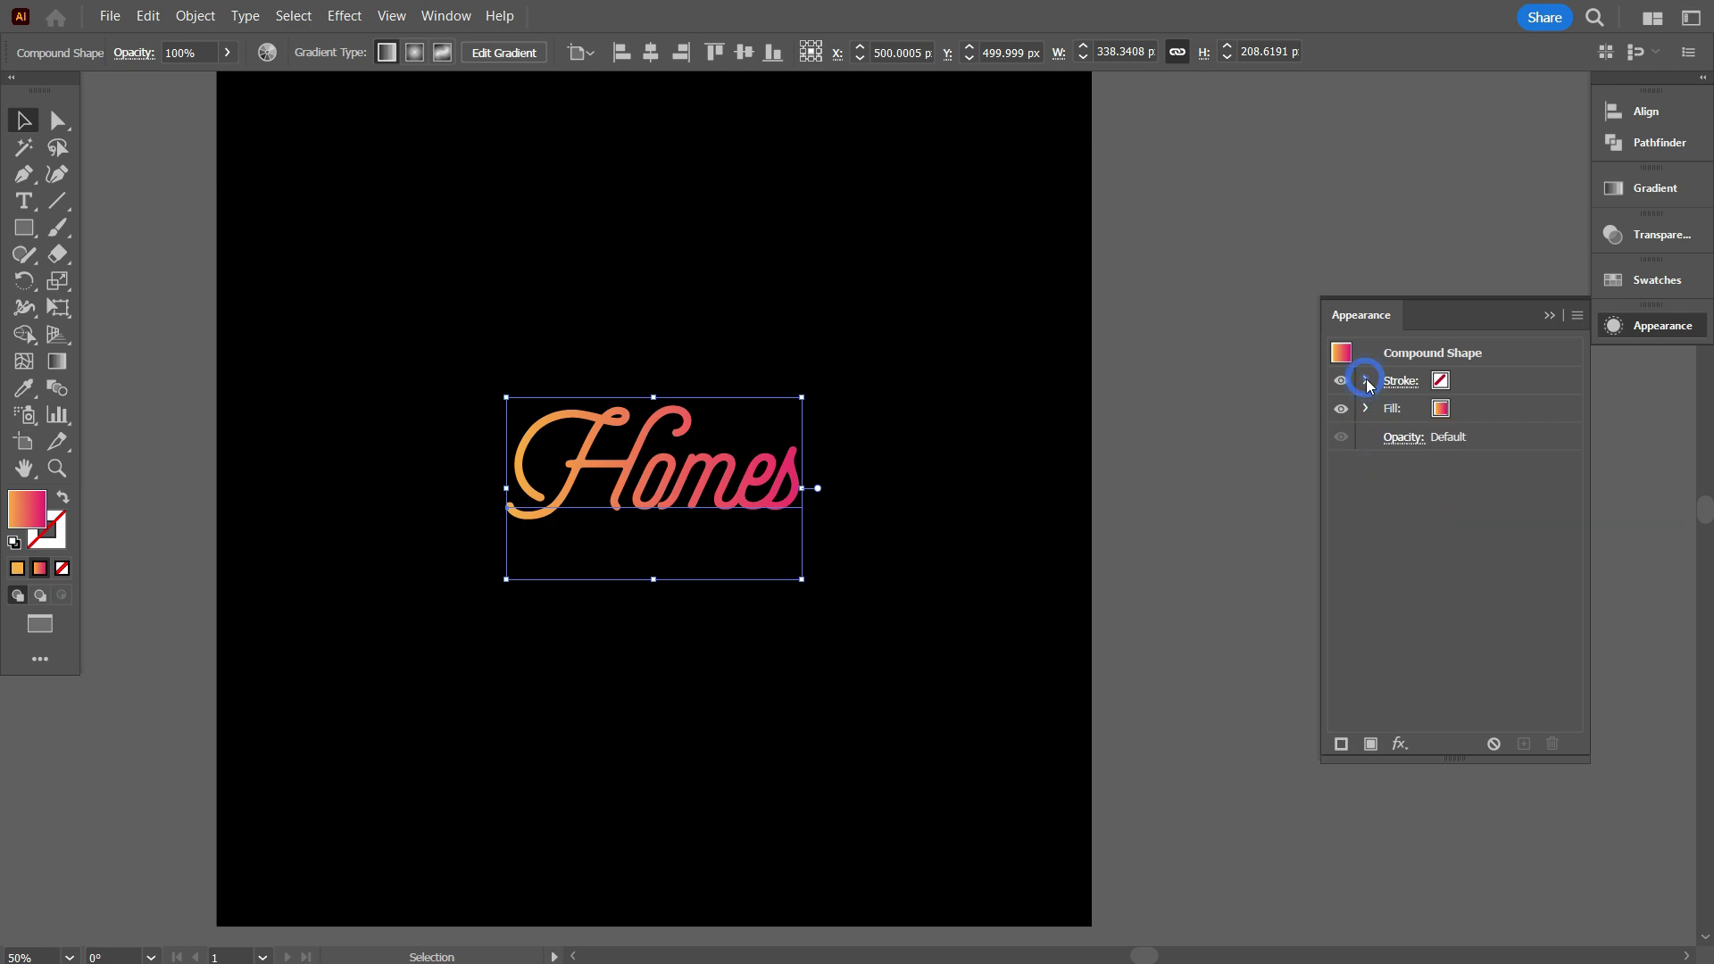
click(1520, 407)
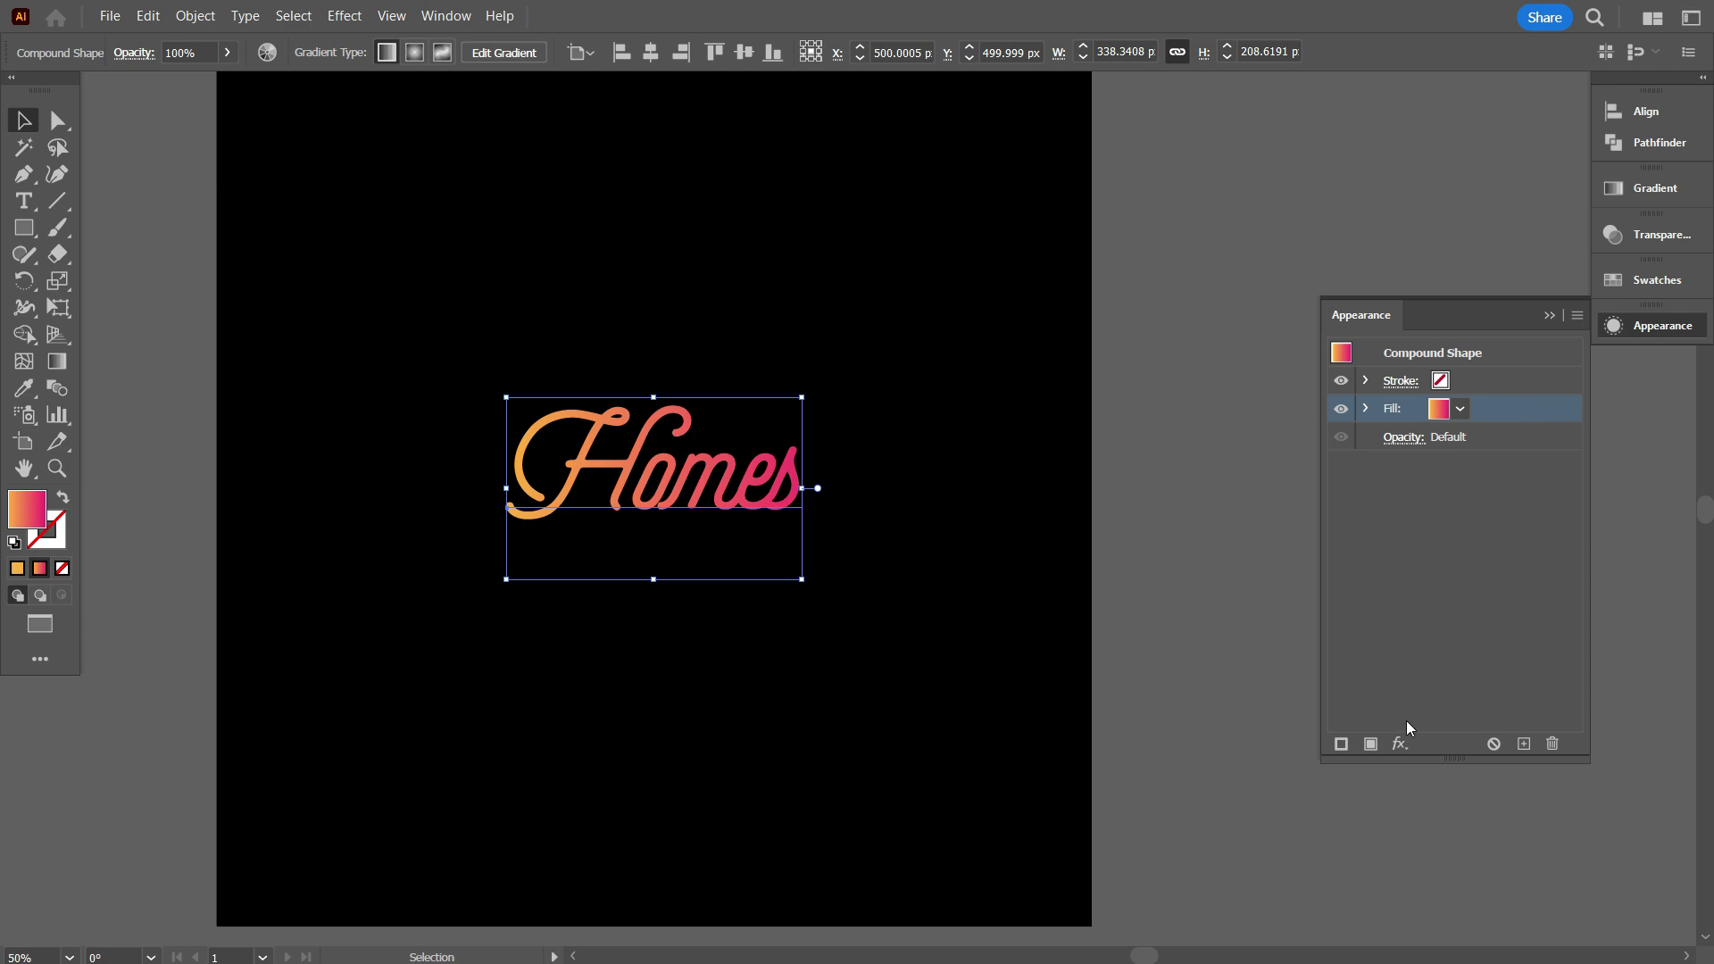
Step: Add a Gaussian Blur with a 3-pixel radius to the fill
click(1399, 745)
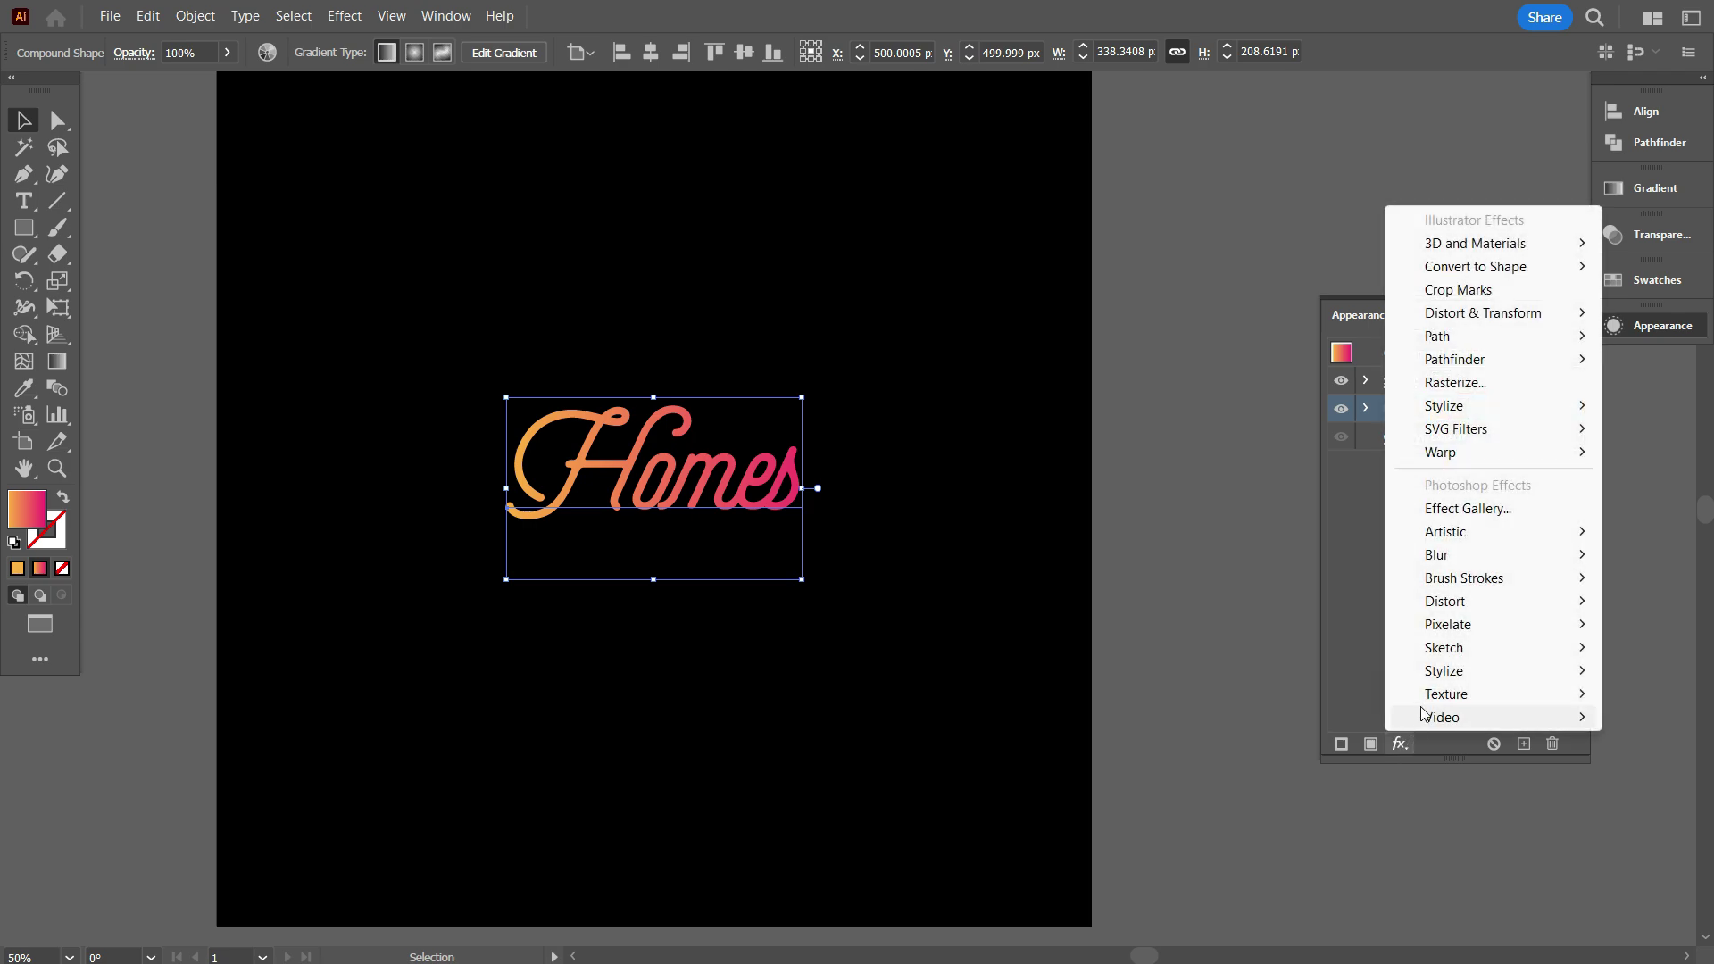
mouse_move(1448, 559)
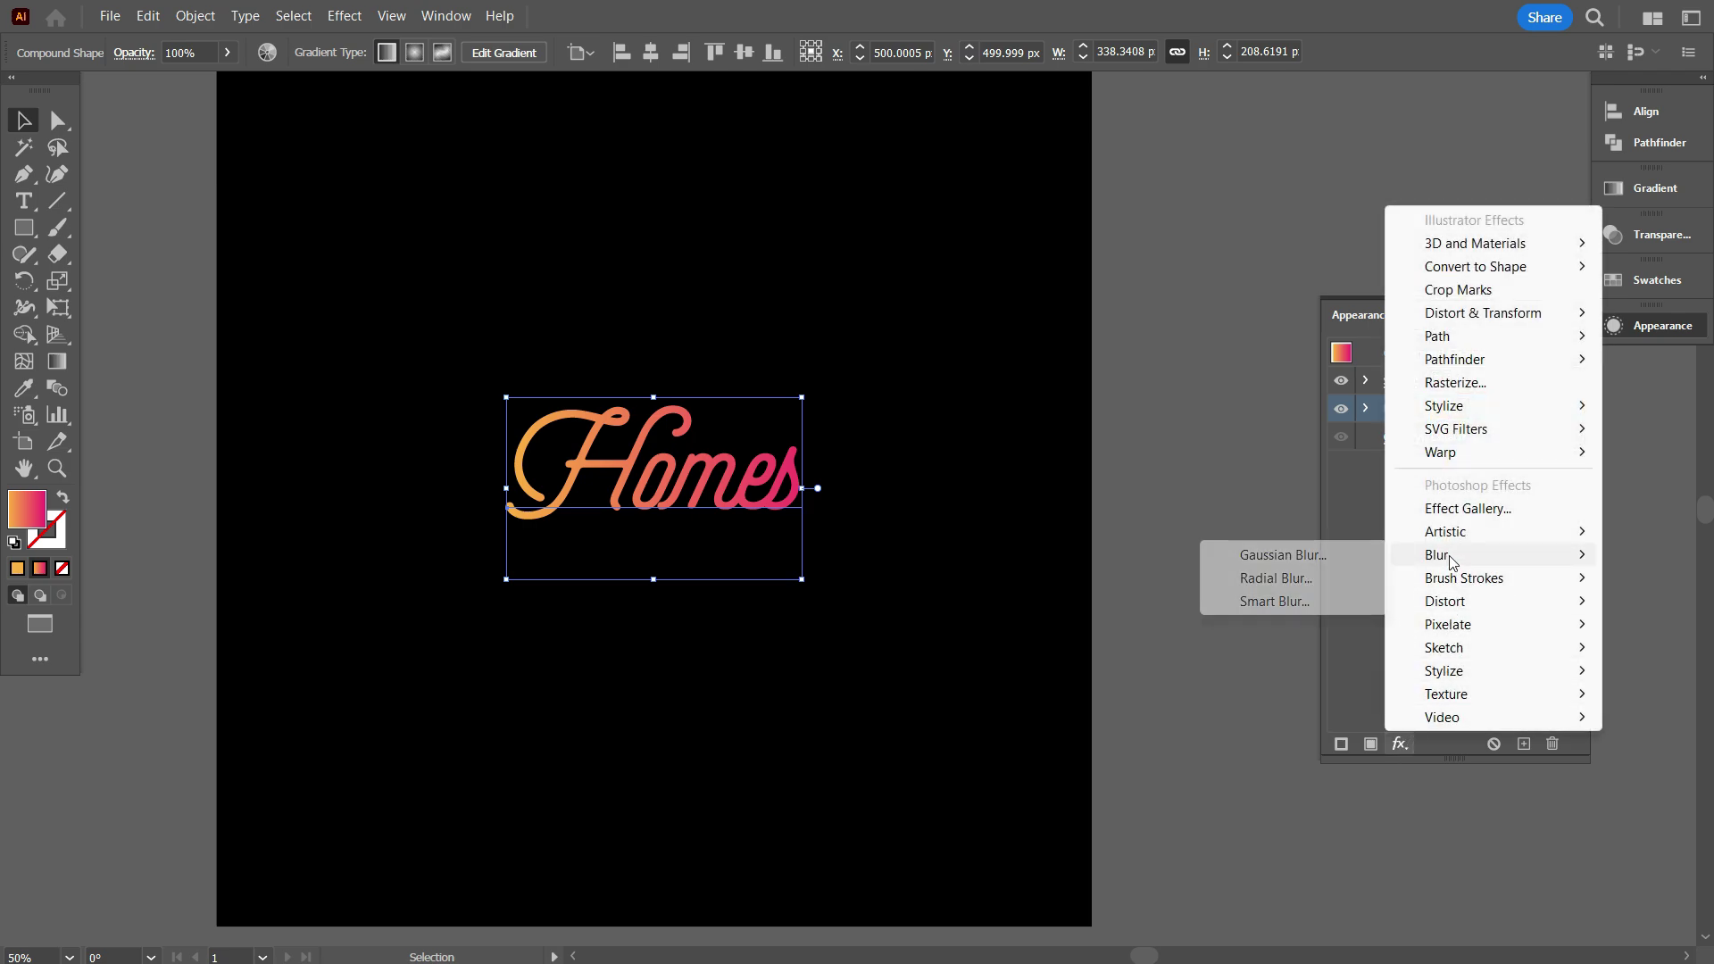
click(1300, 556)
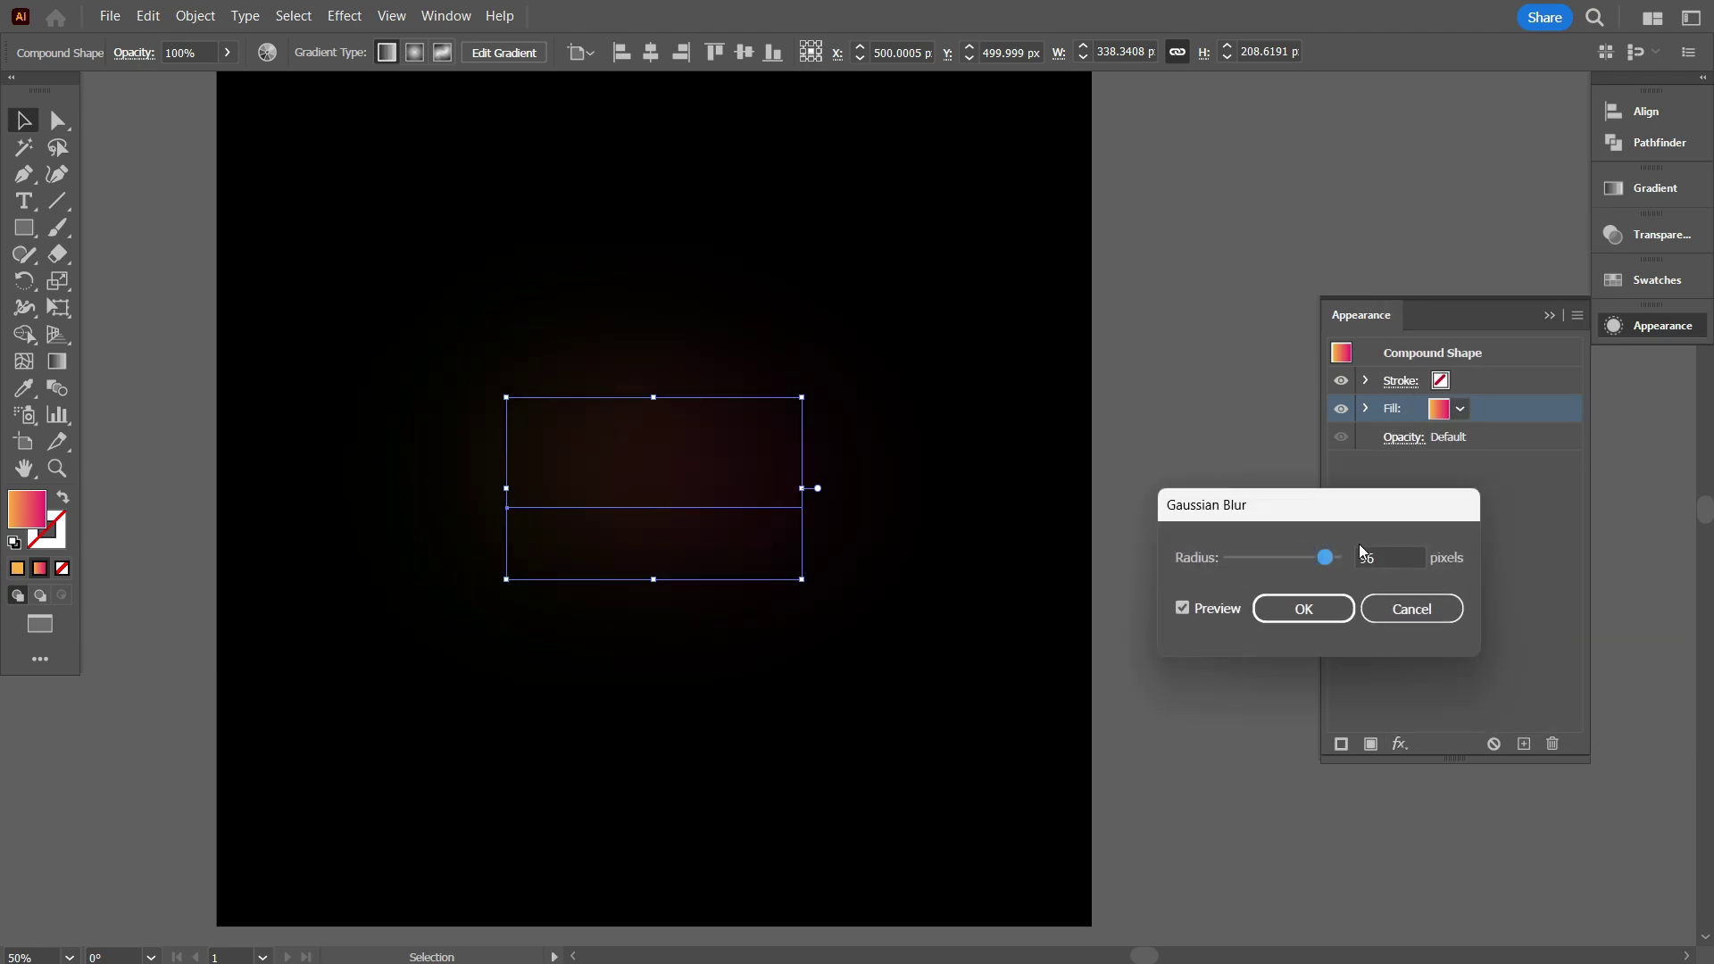
click(1240, 557)
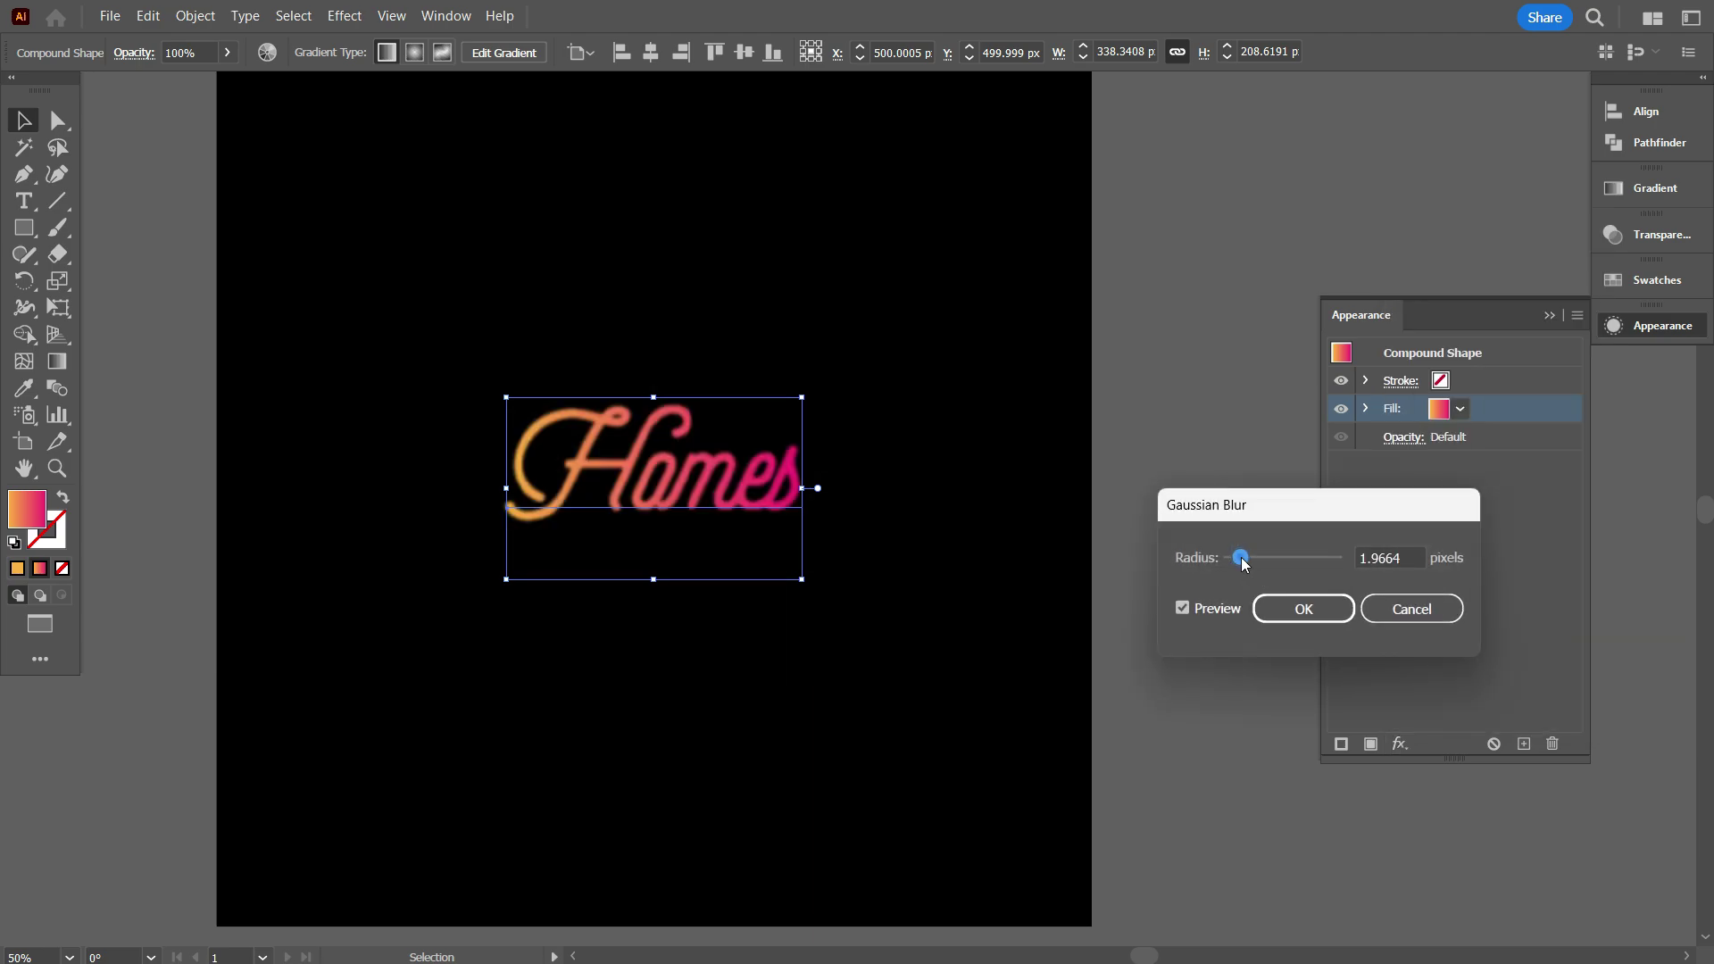
click(1408, 561)
drag(1408, 560, 1337, 558)
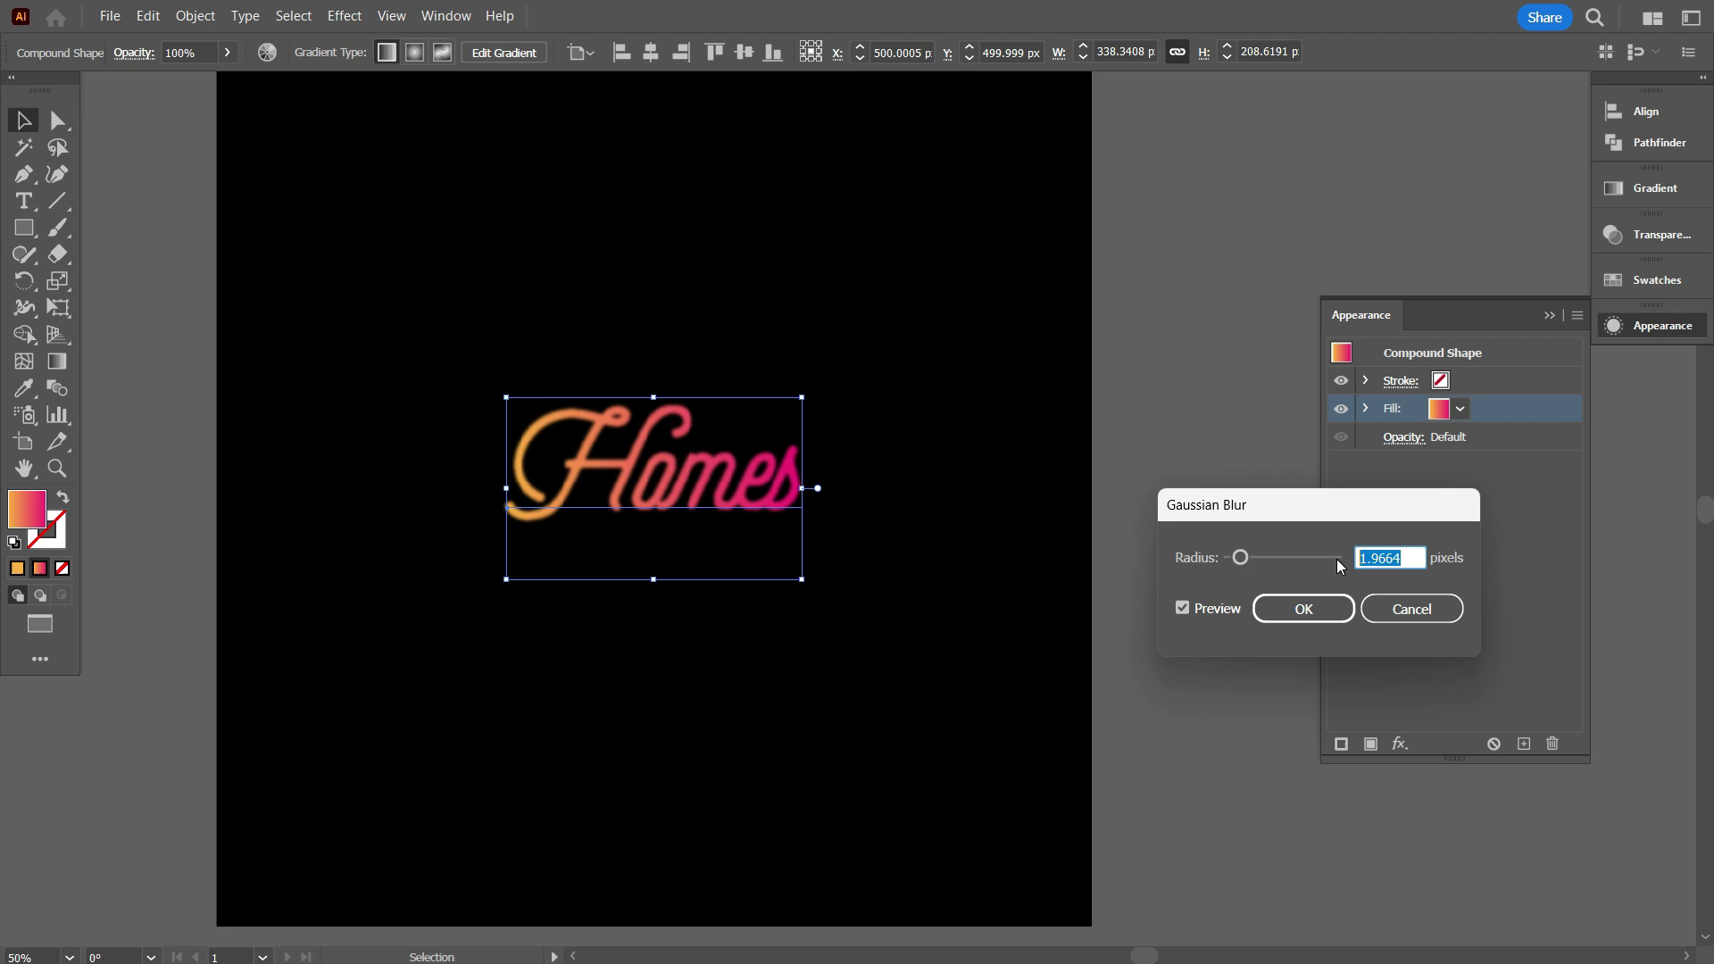
text(3)
click(1328, 613)
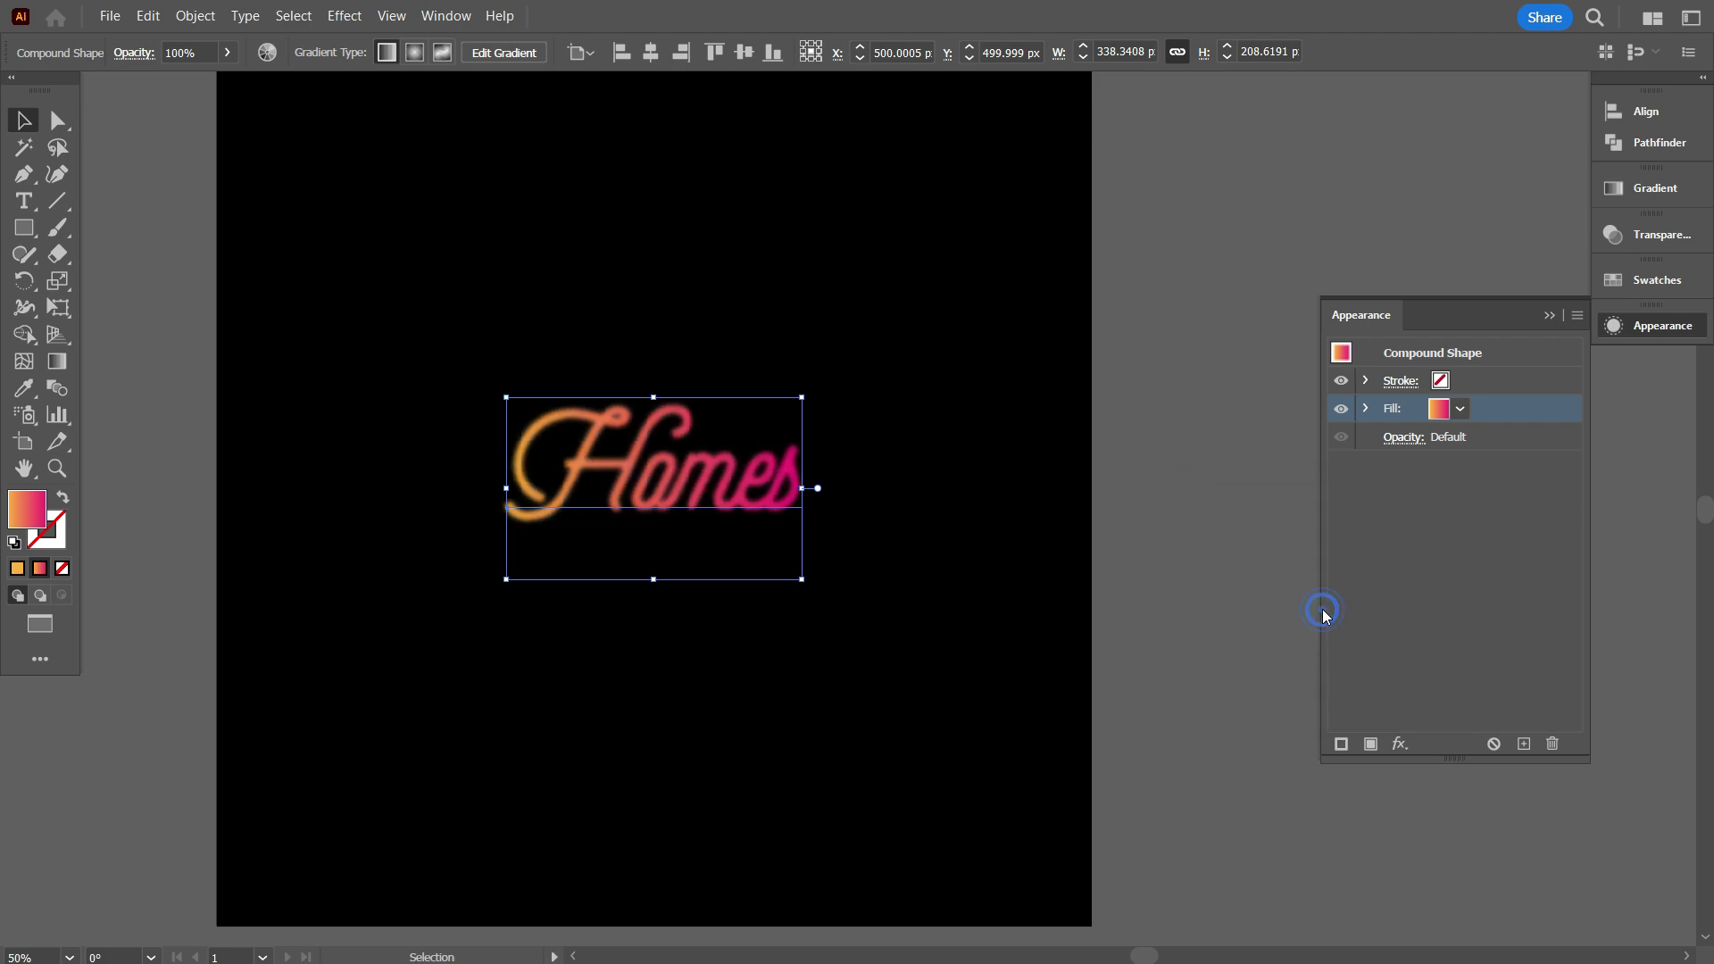
click(1479, 519)
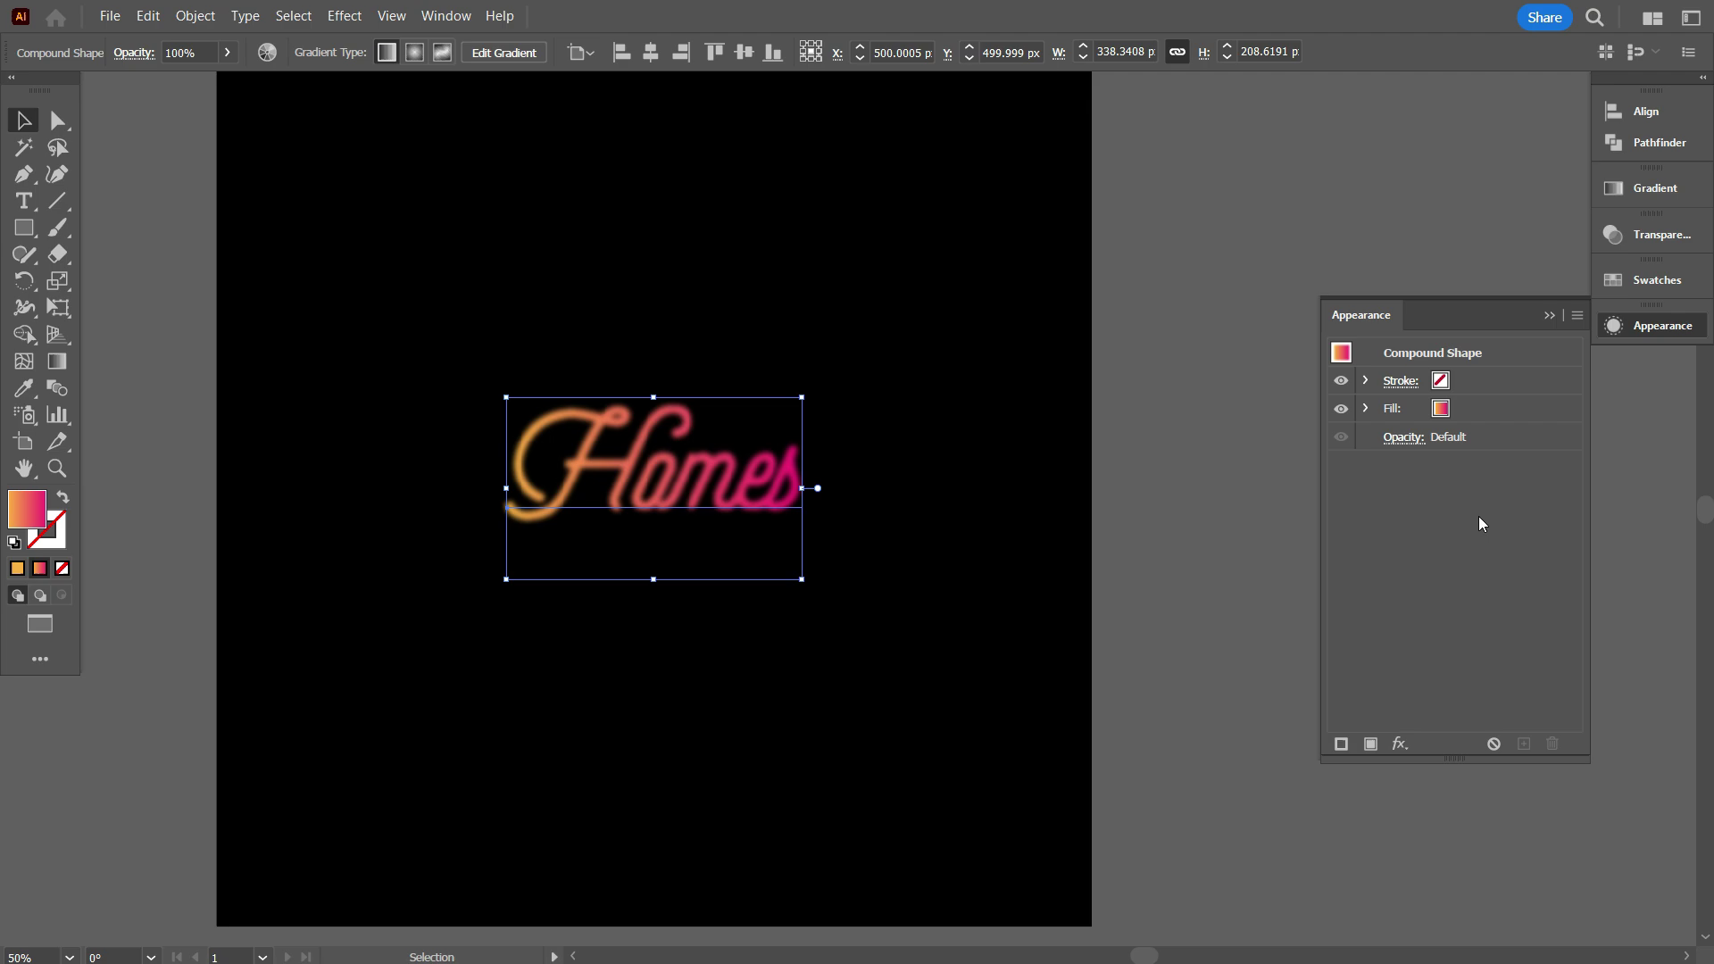
Step: Duplicate the blurred gradient fill and set the lower copy's Gaussian Blur radius to 5
click(1414, 413)
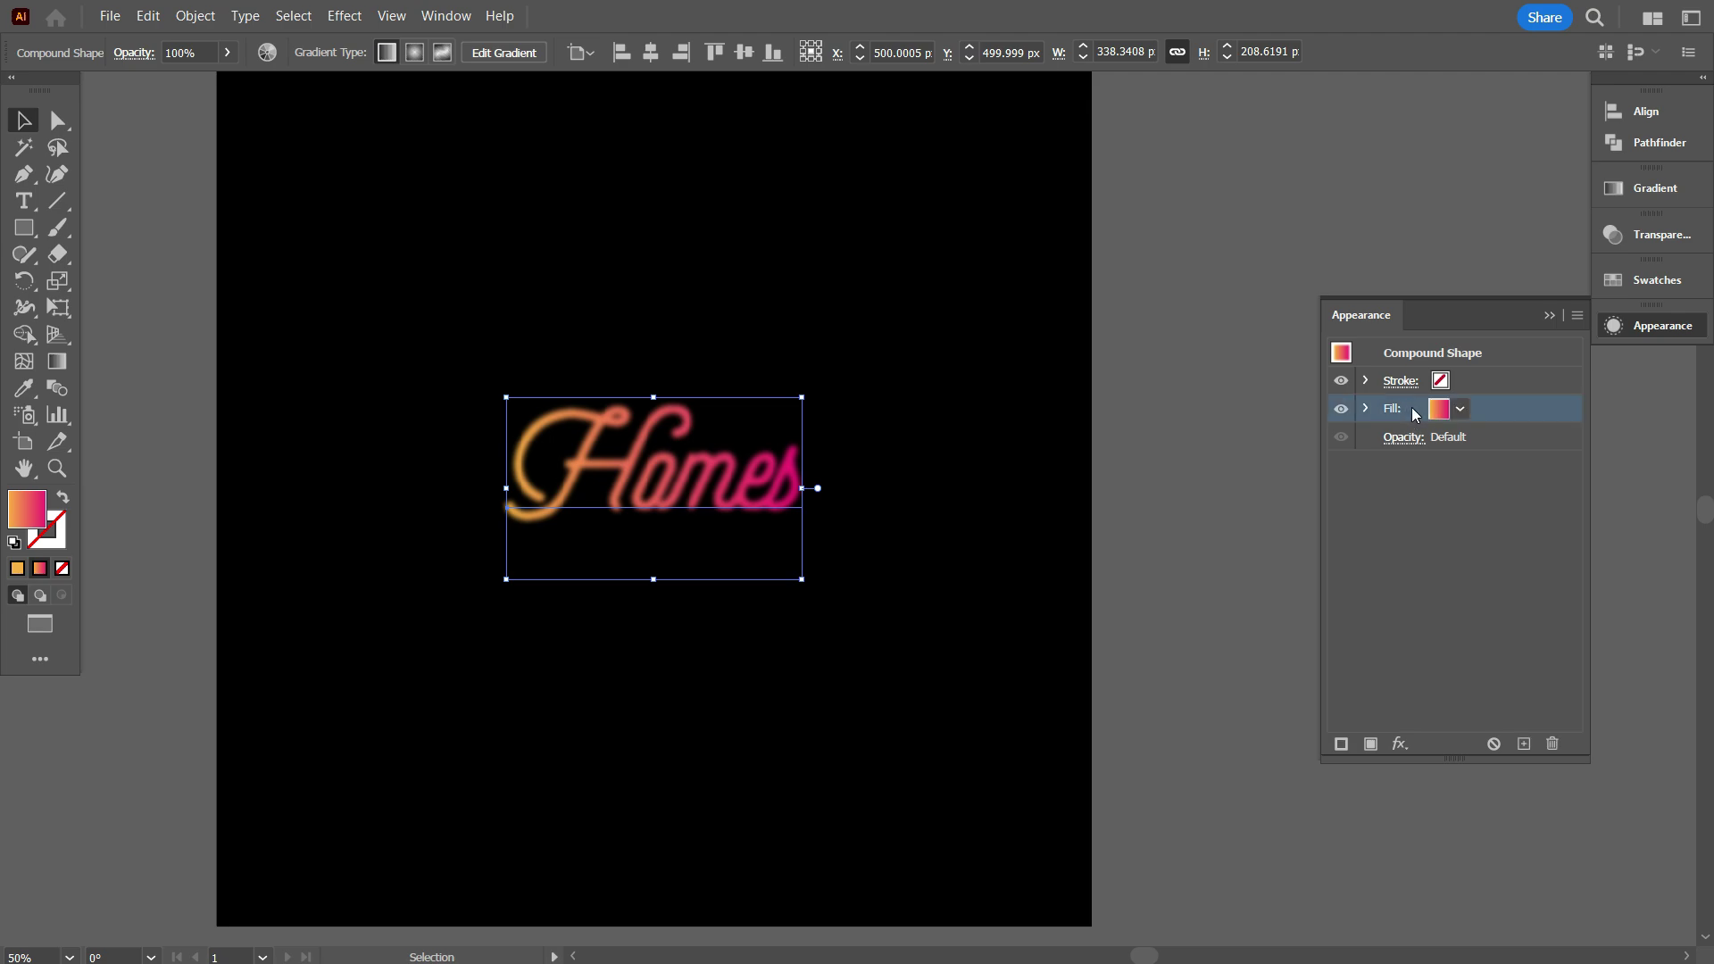
click(1523, 744)
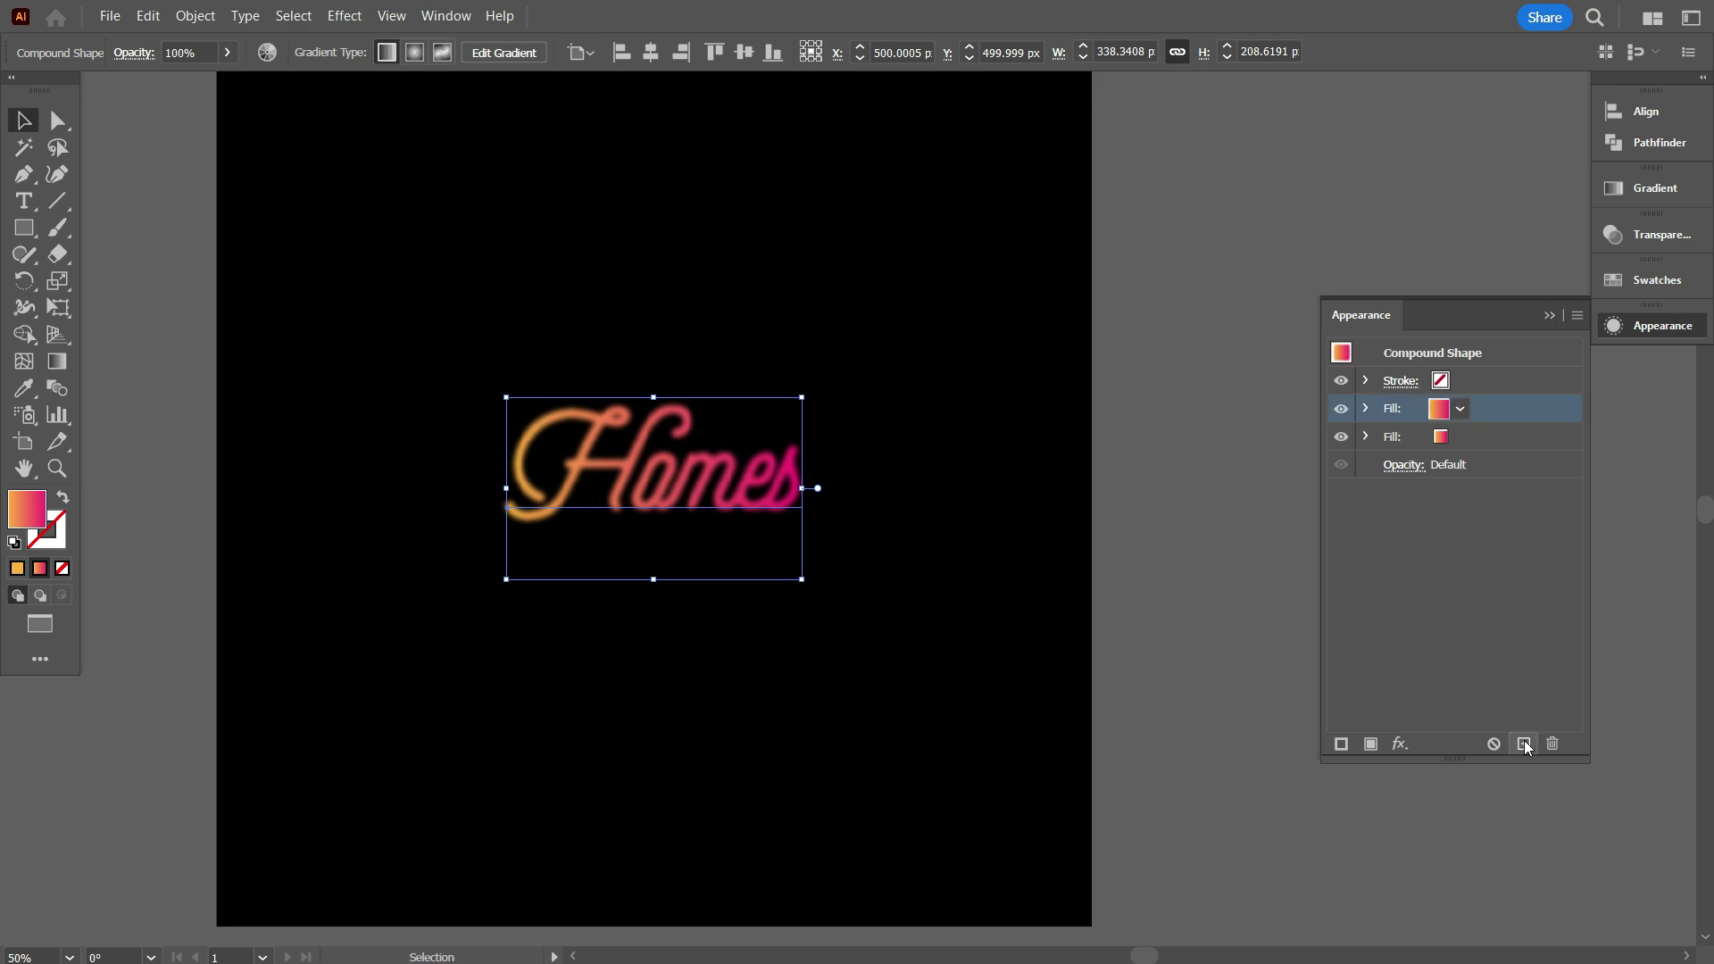
click(1392, 441)
click(1368, 436)
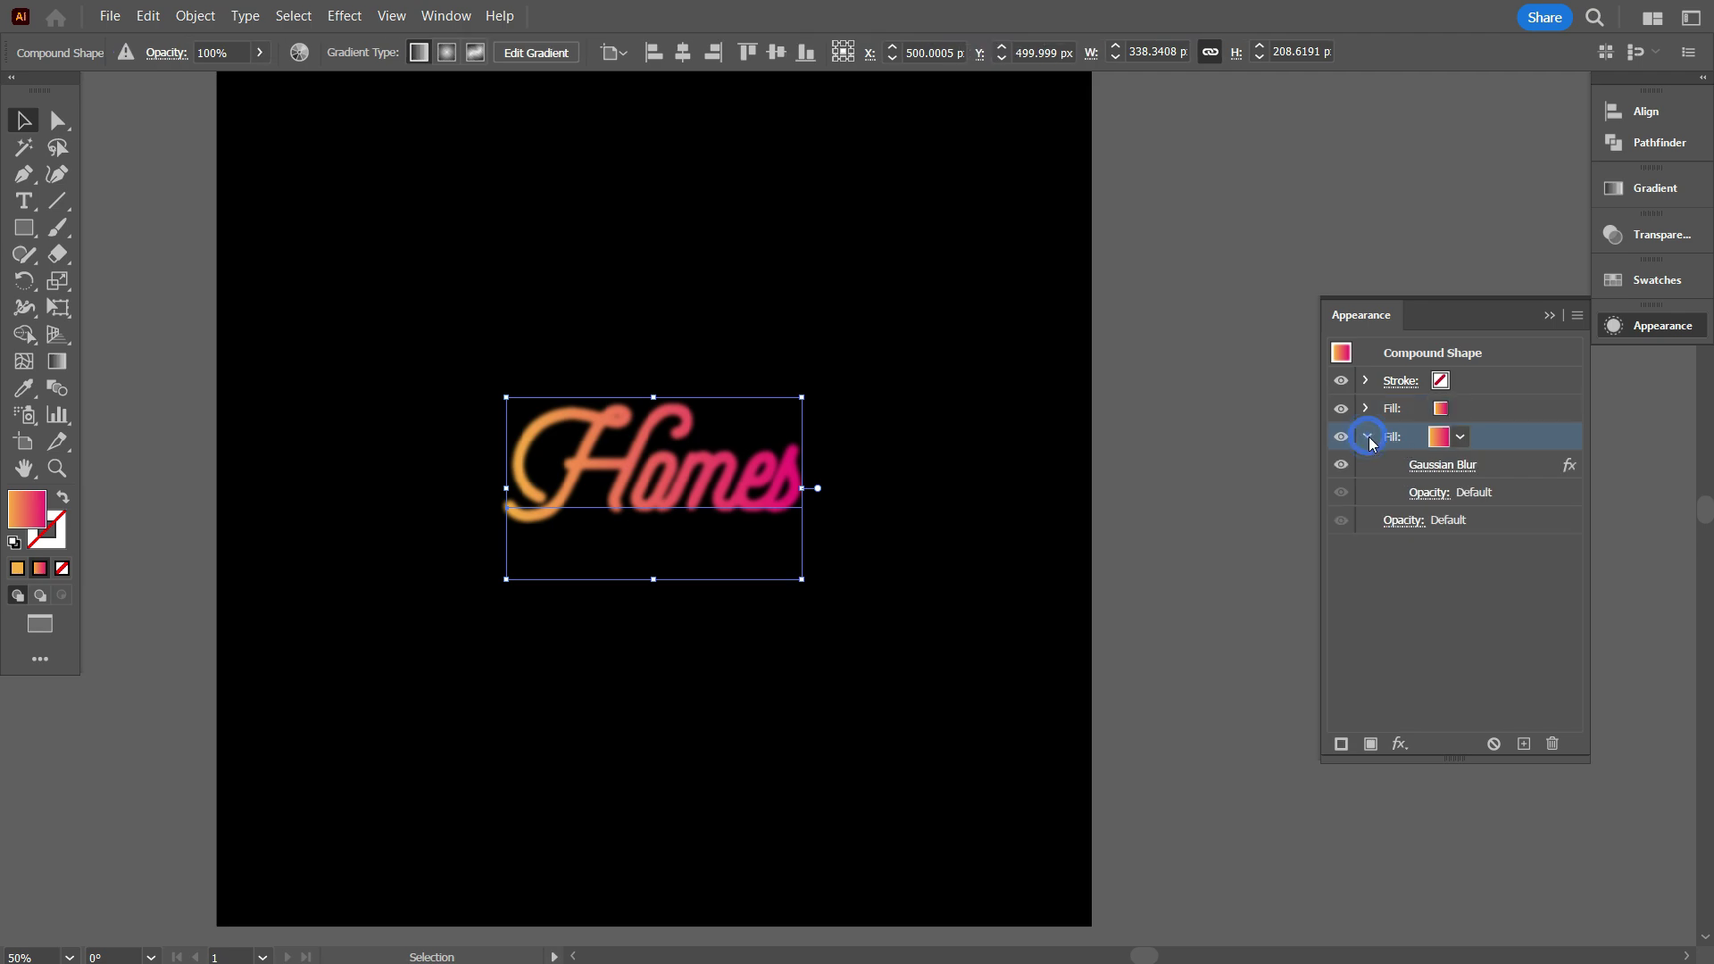
click(1446, 464)
double_click(1359, 557)
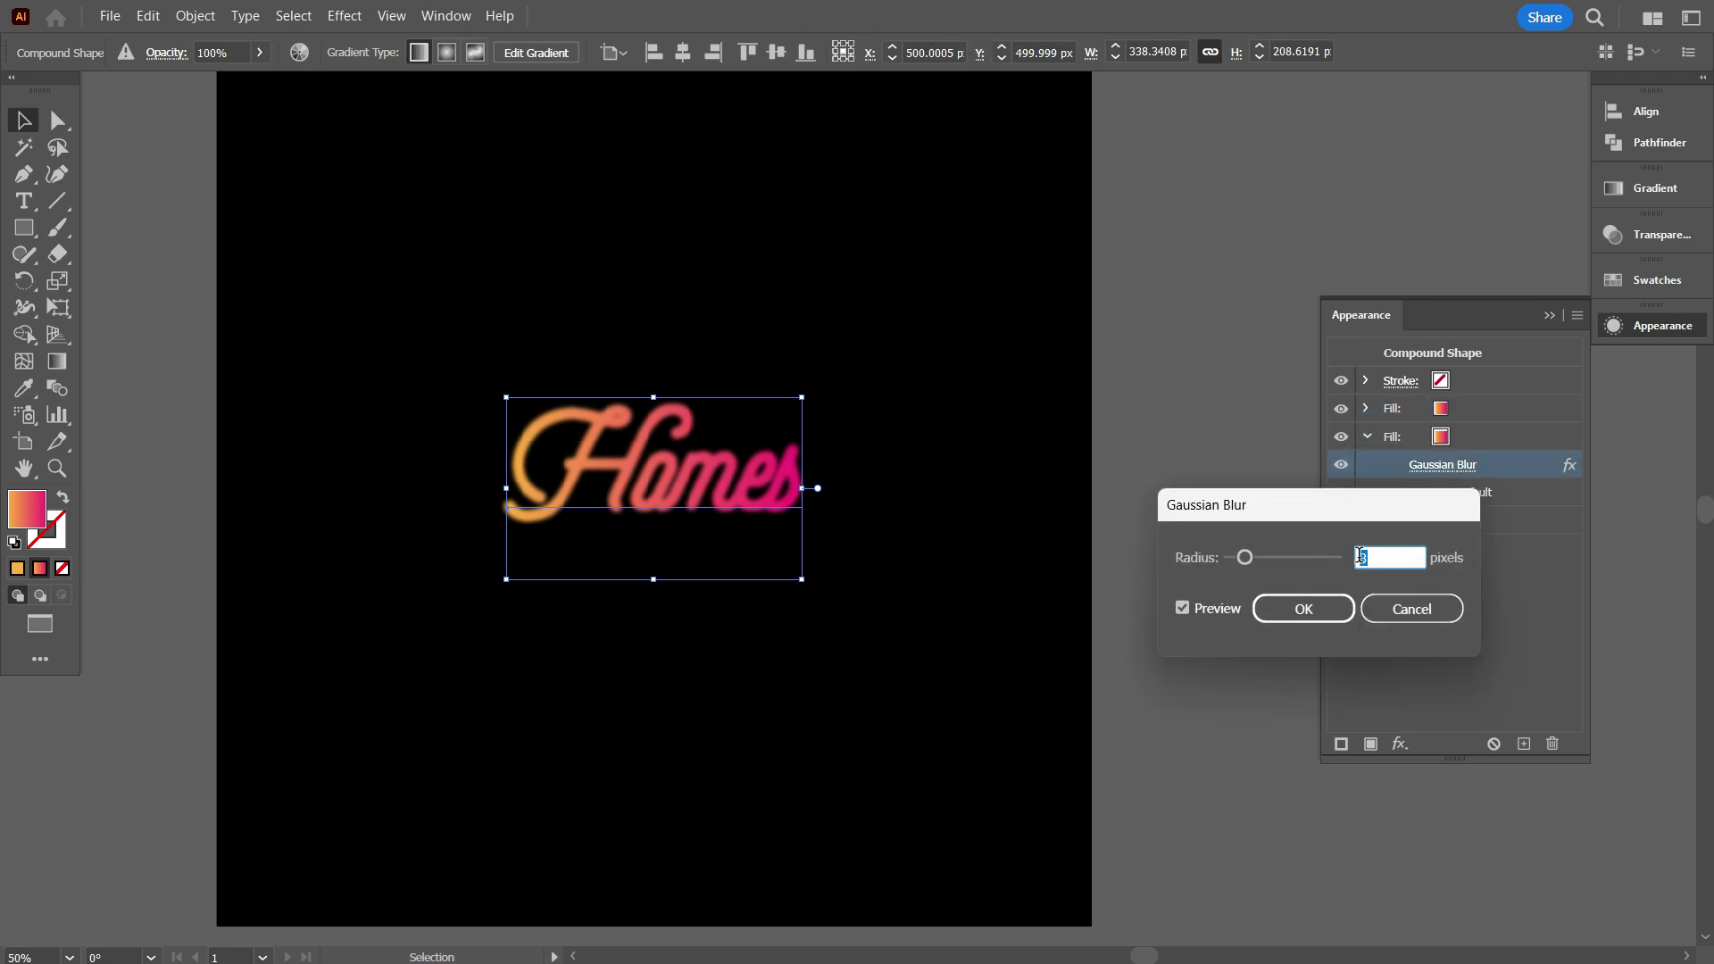
text(5)
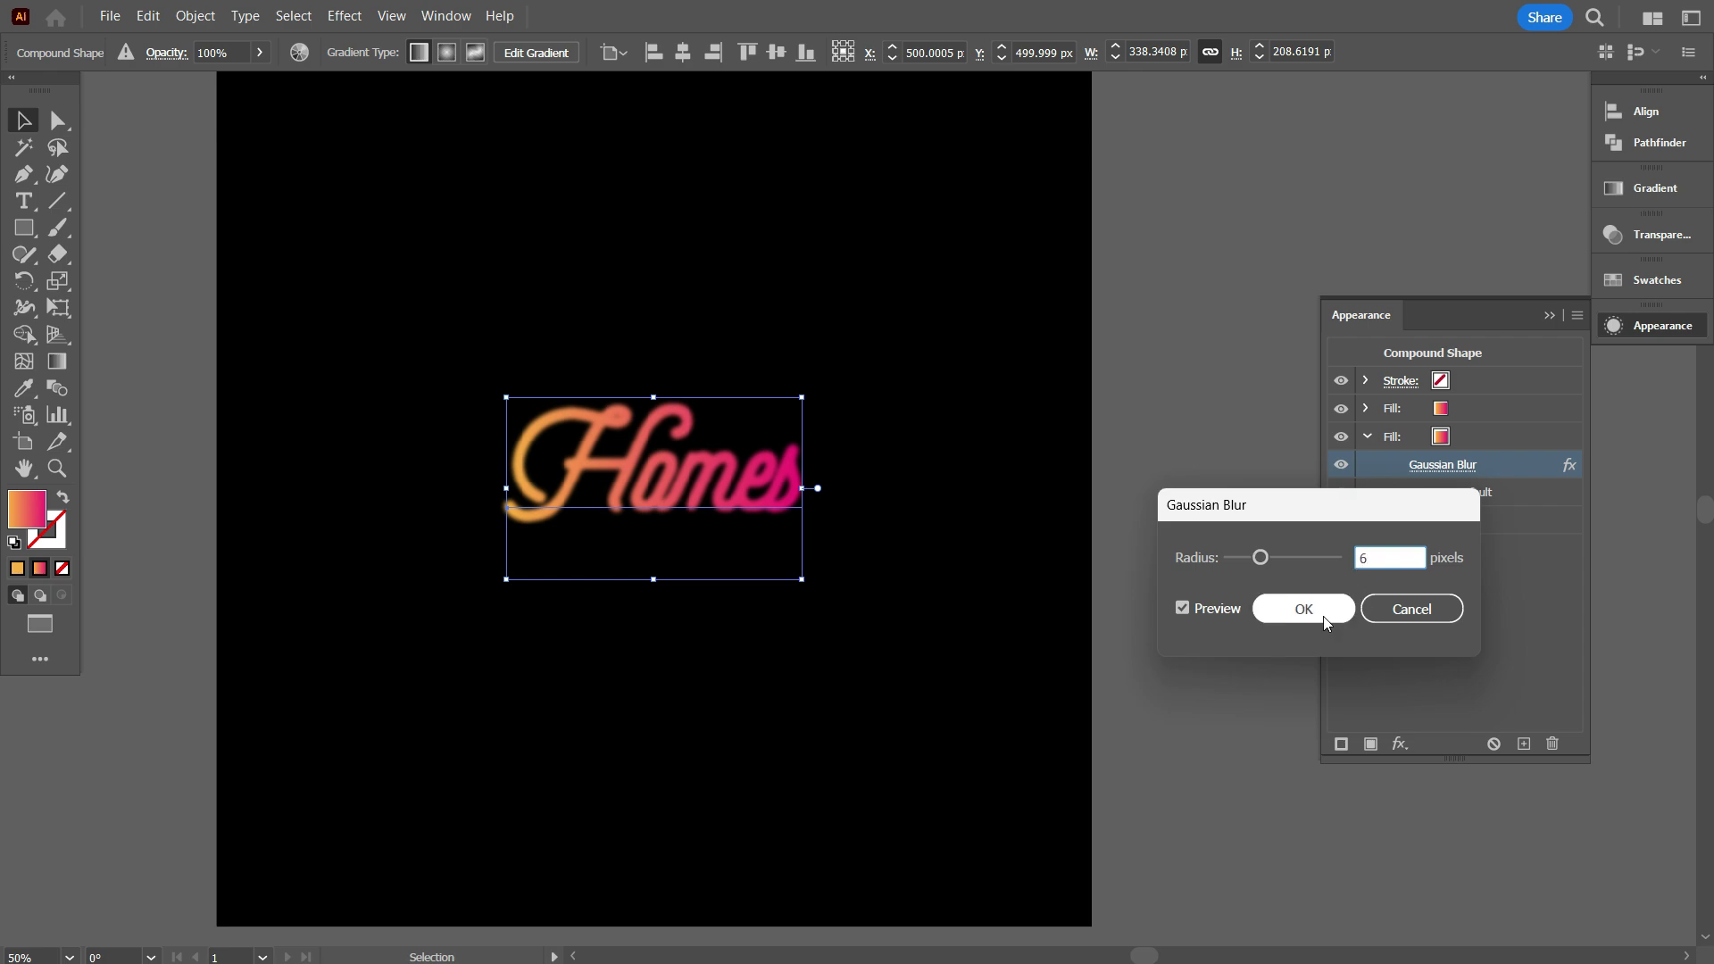
click(1323, 616)
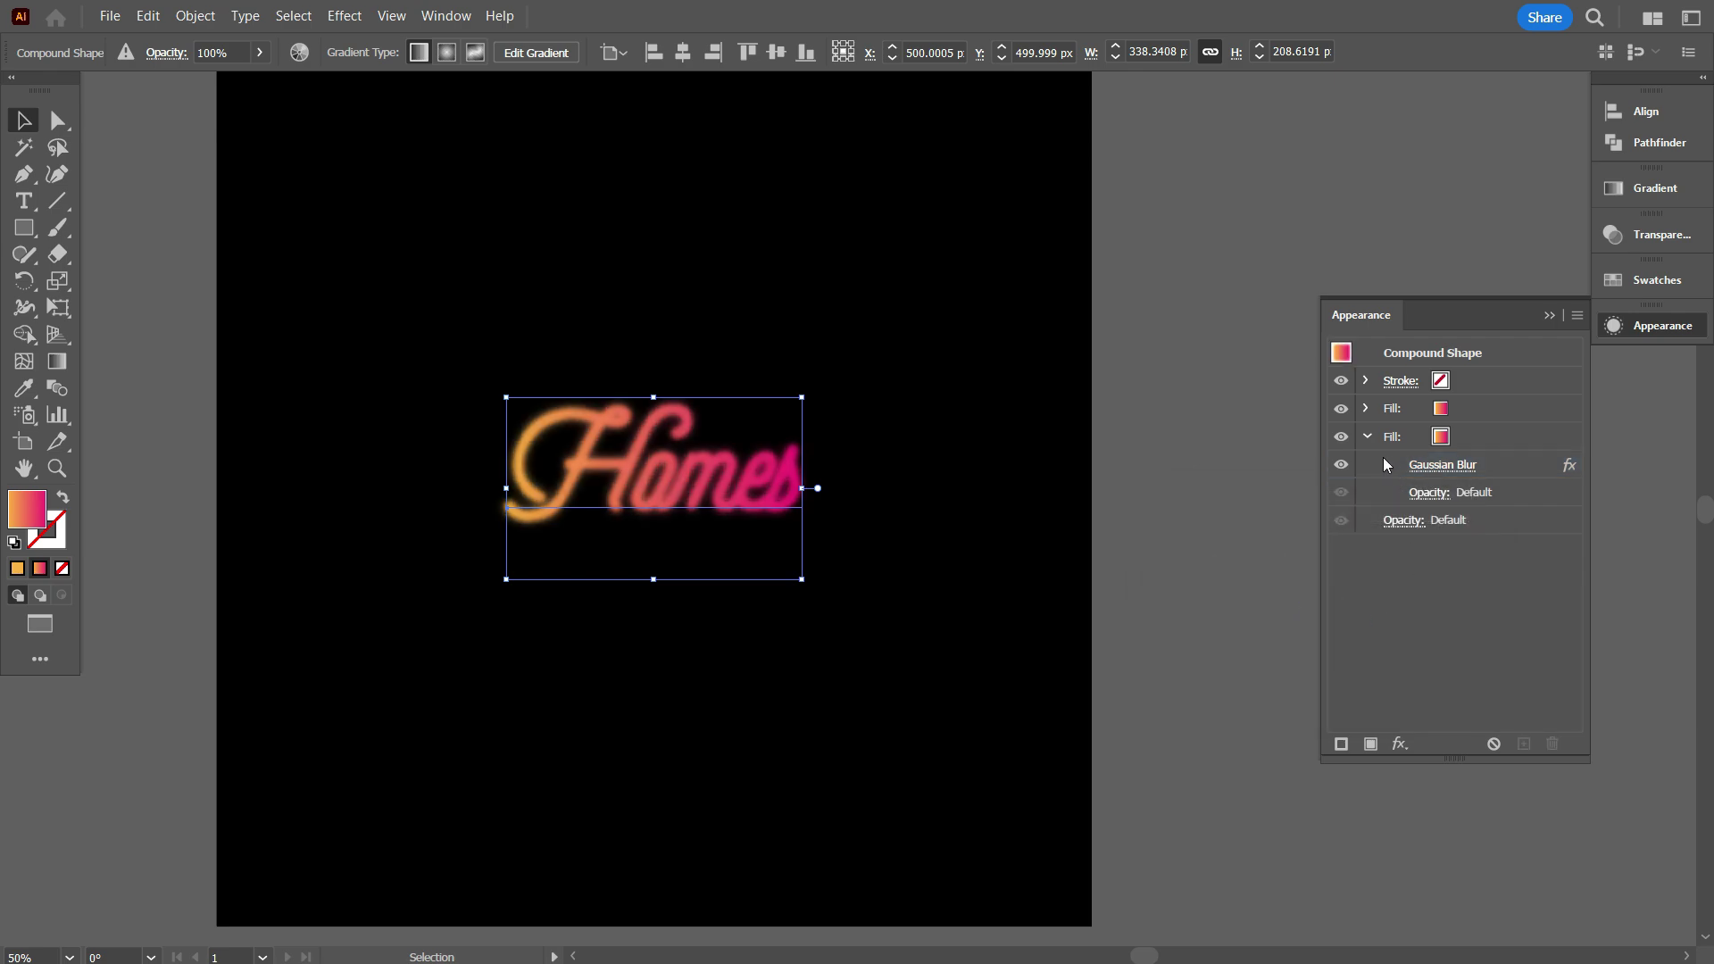
click(1366, 437)
Step: Duplicate the blurred fill again and raise the new copy's blur radius to 10
click(1486, 438)
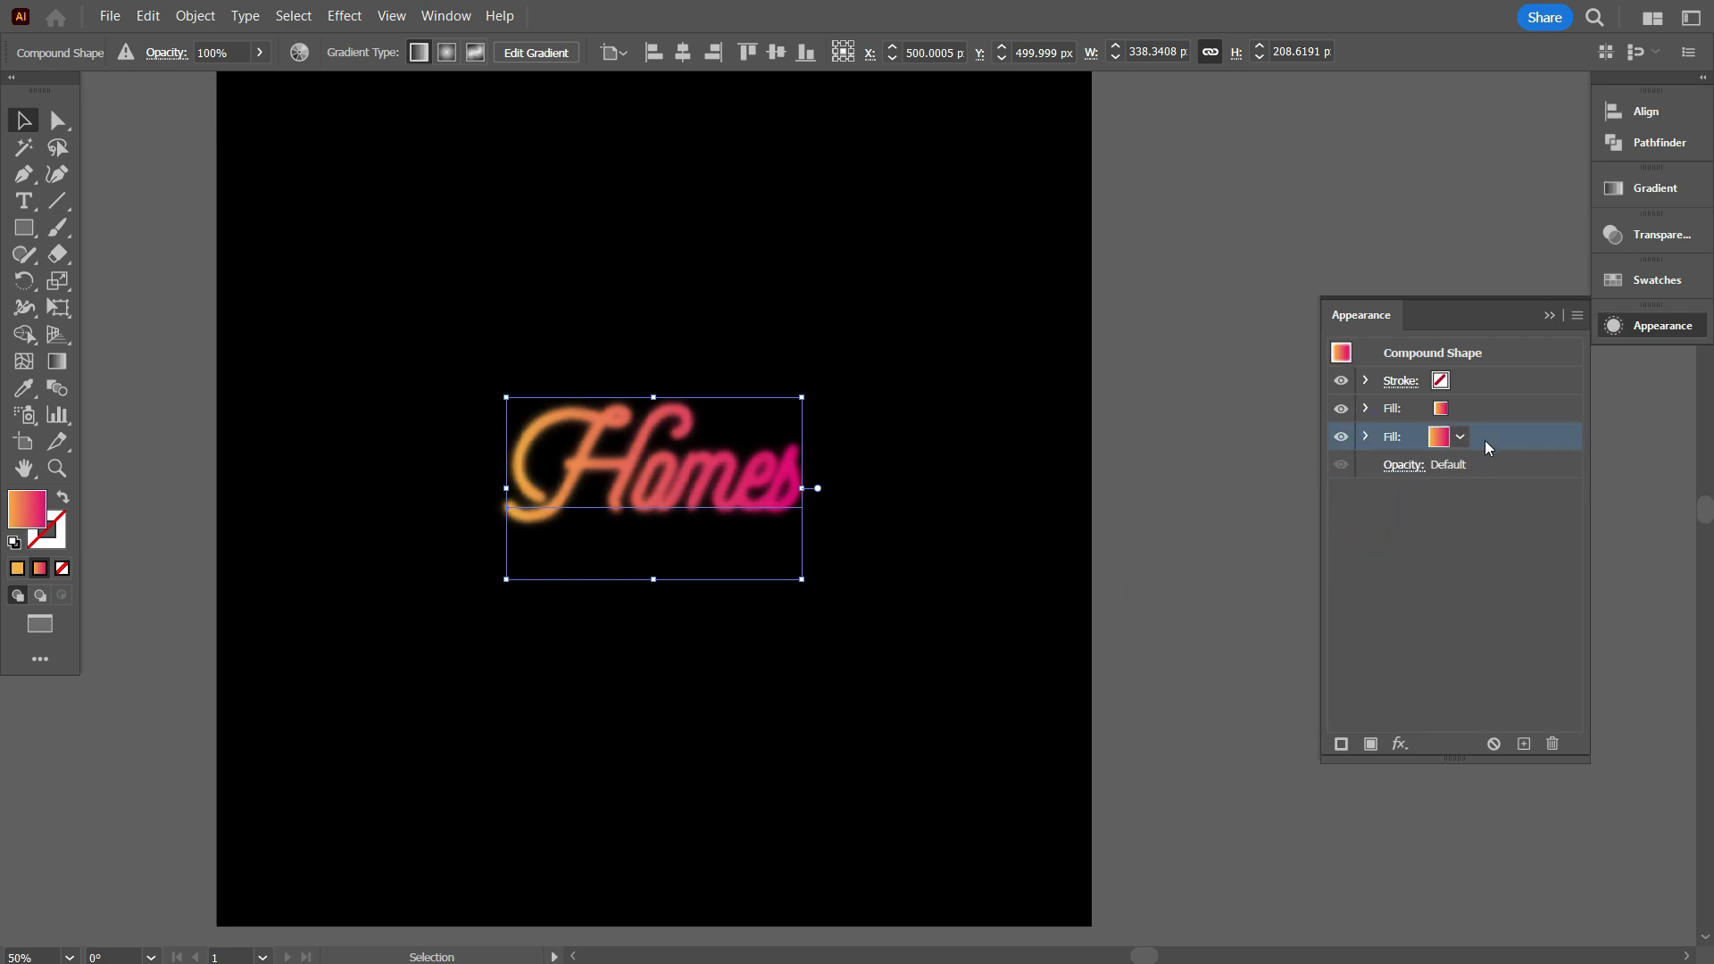
click(1524, 744)
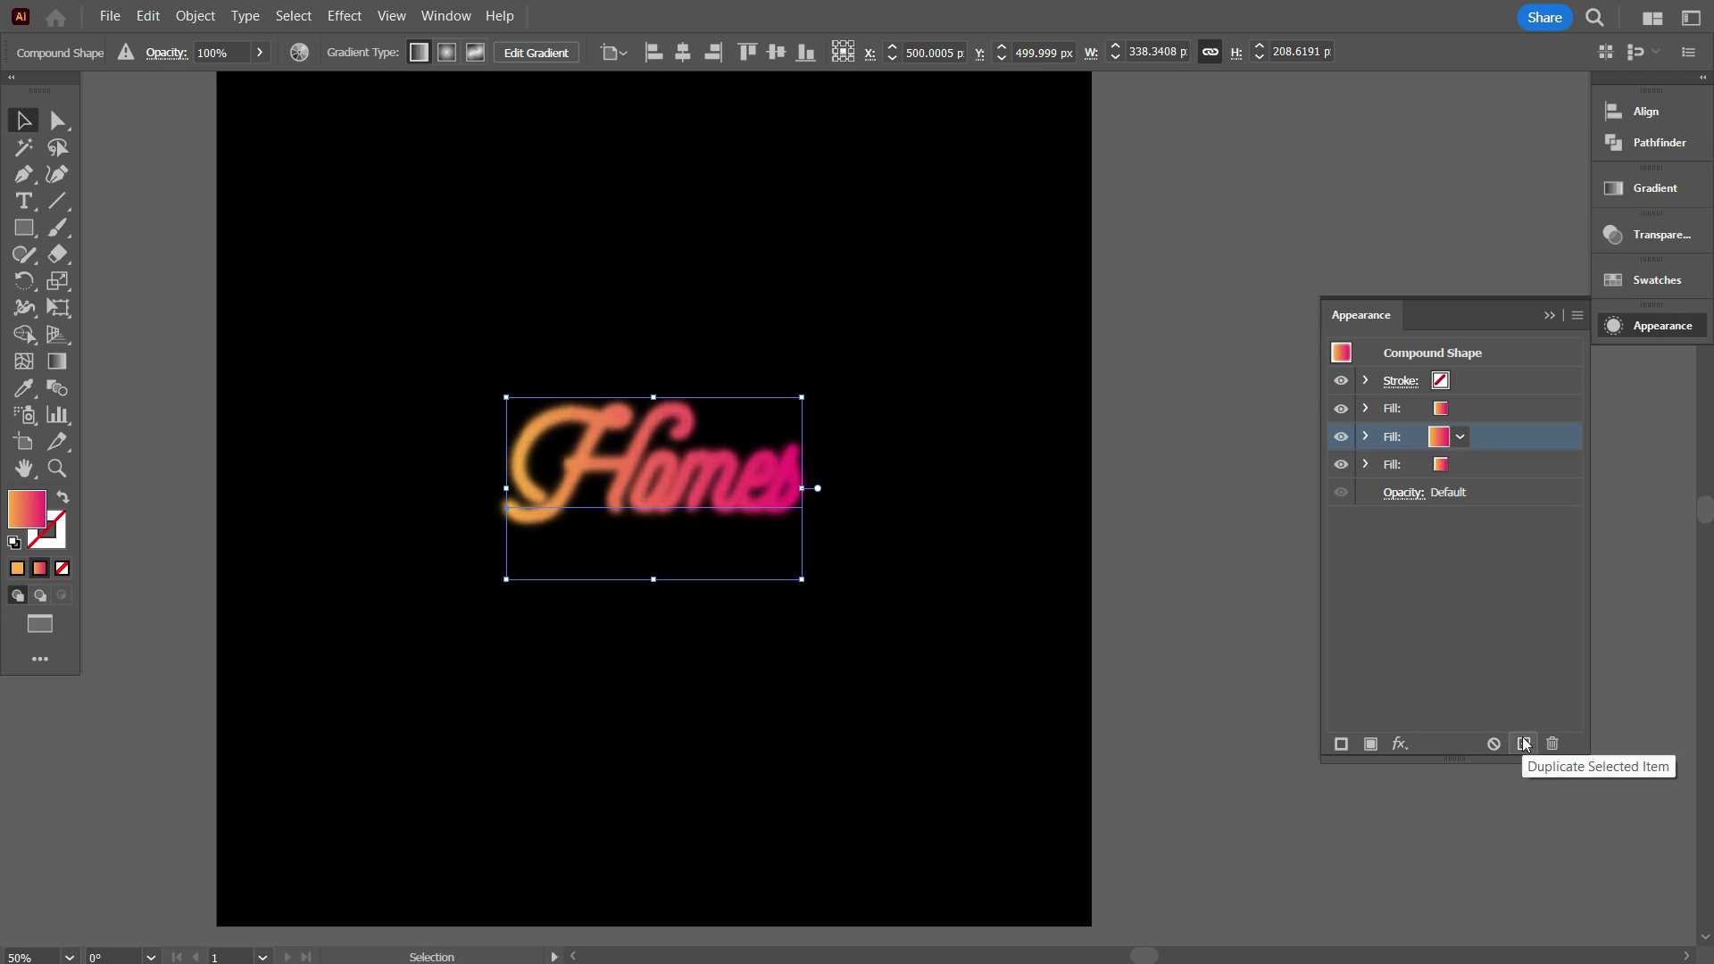
click(1365, 465)
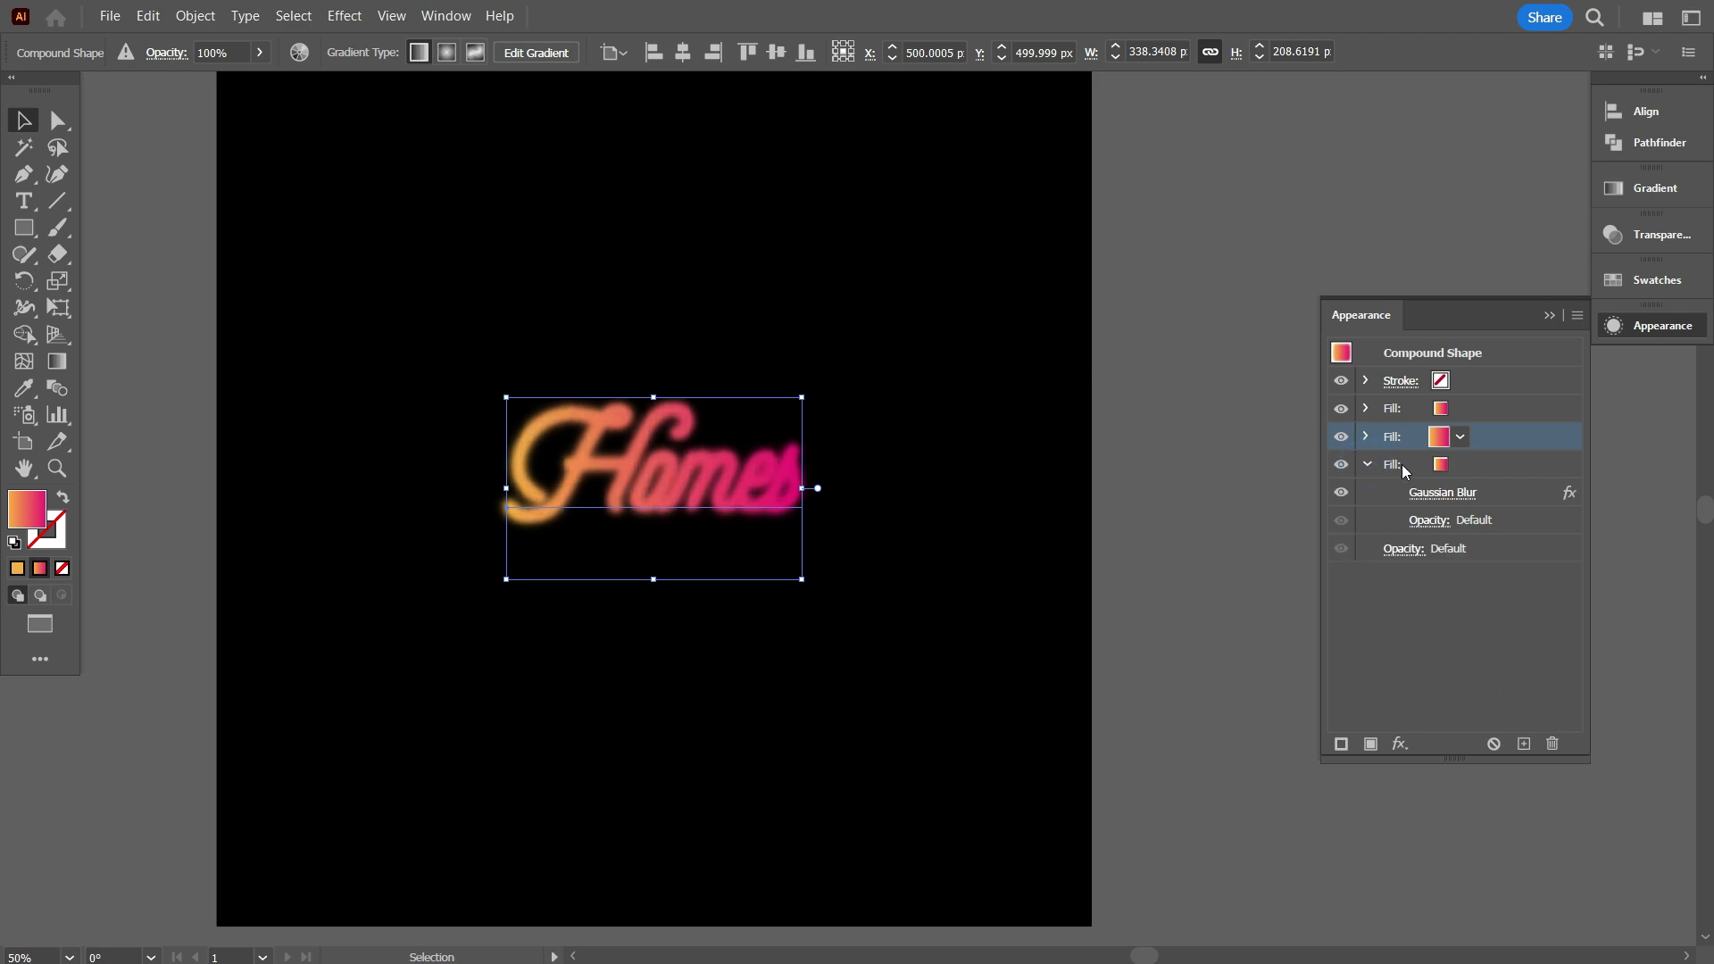
click(1428, 493)
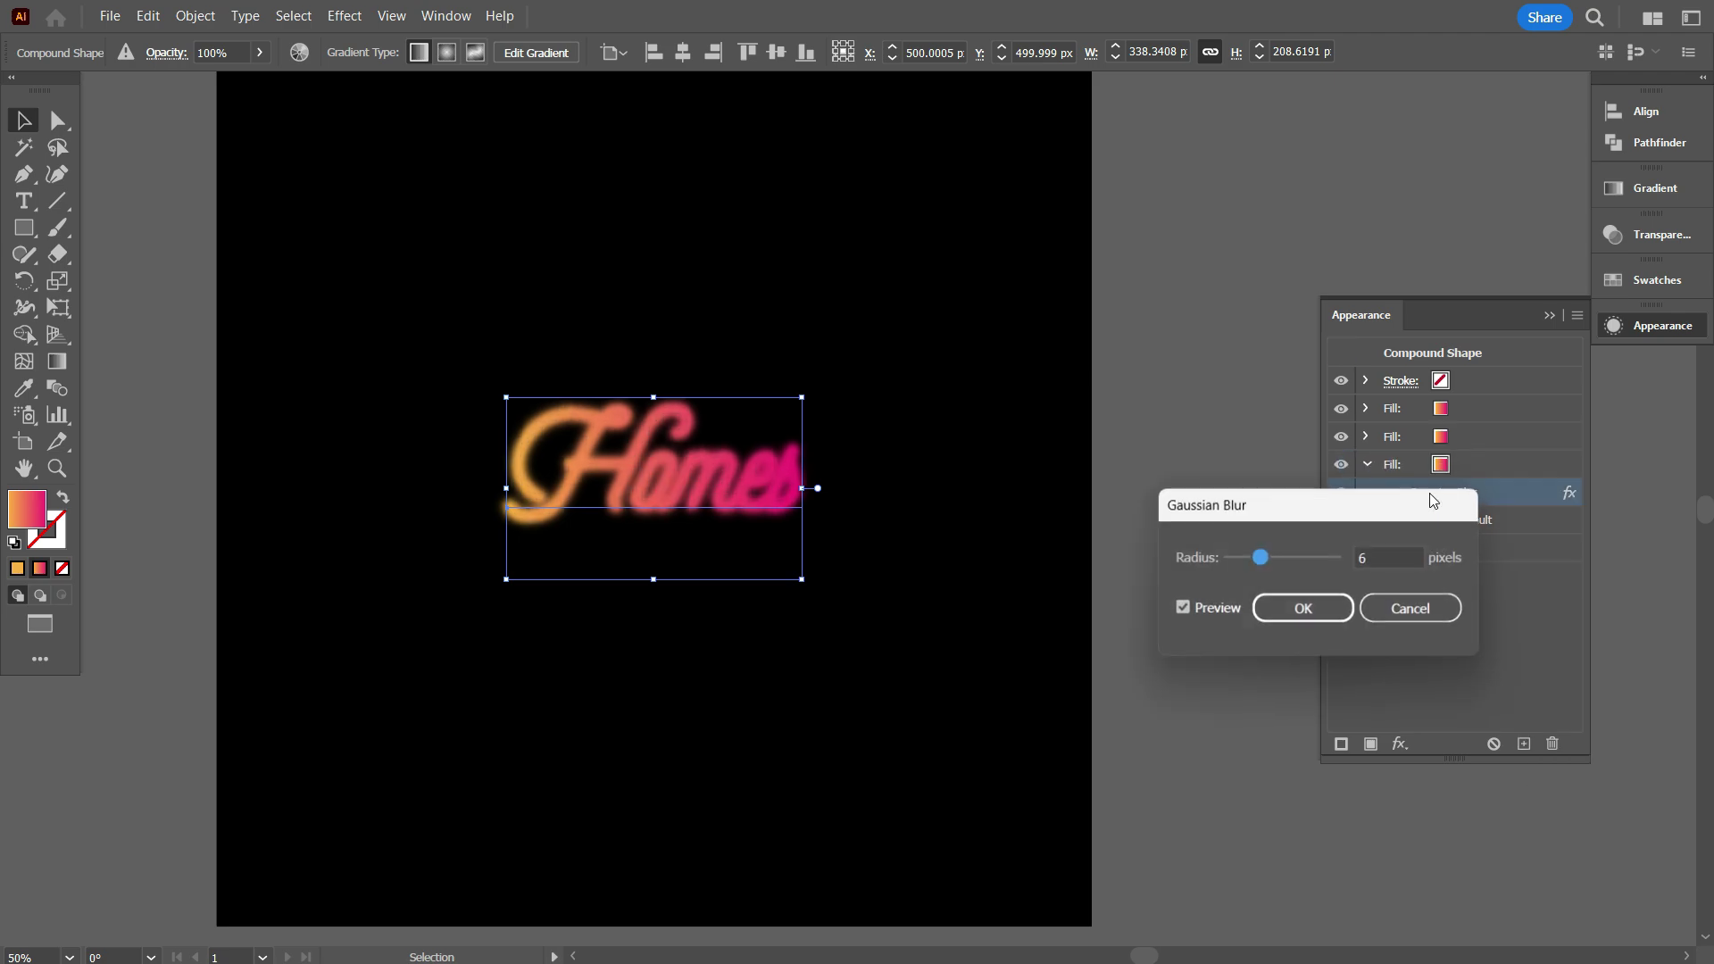
click(1389, 555)
drag(1388, 554, 1359, 555)
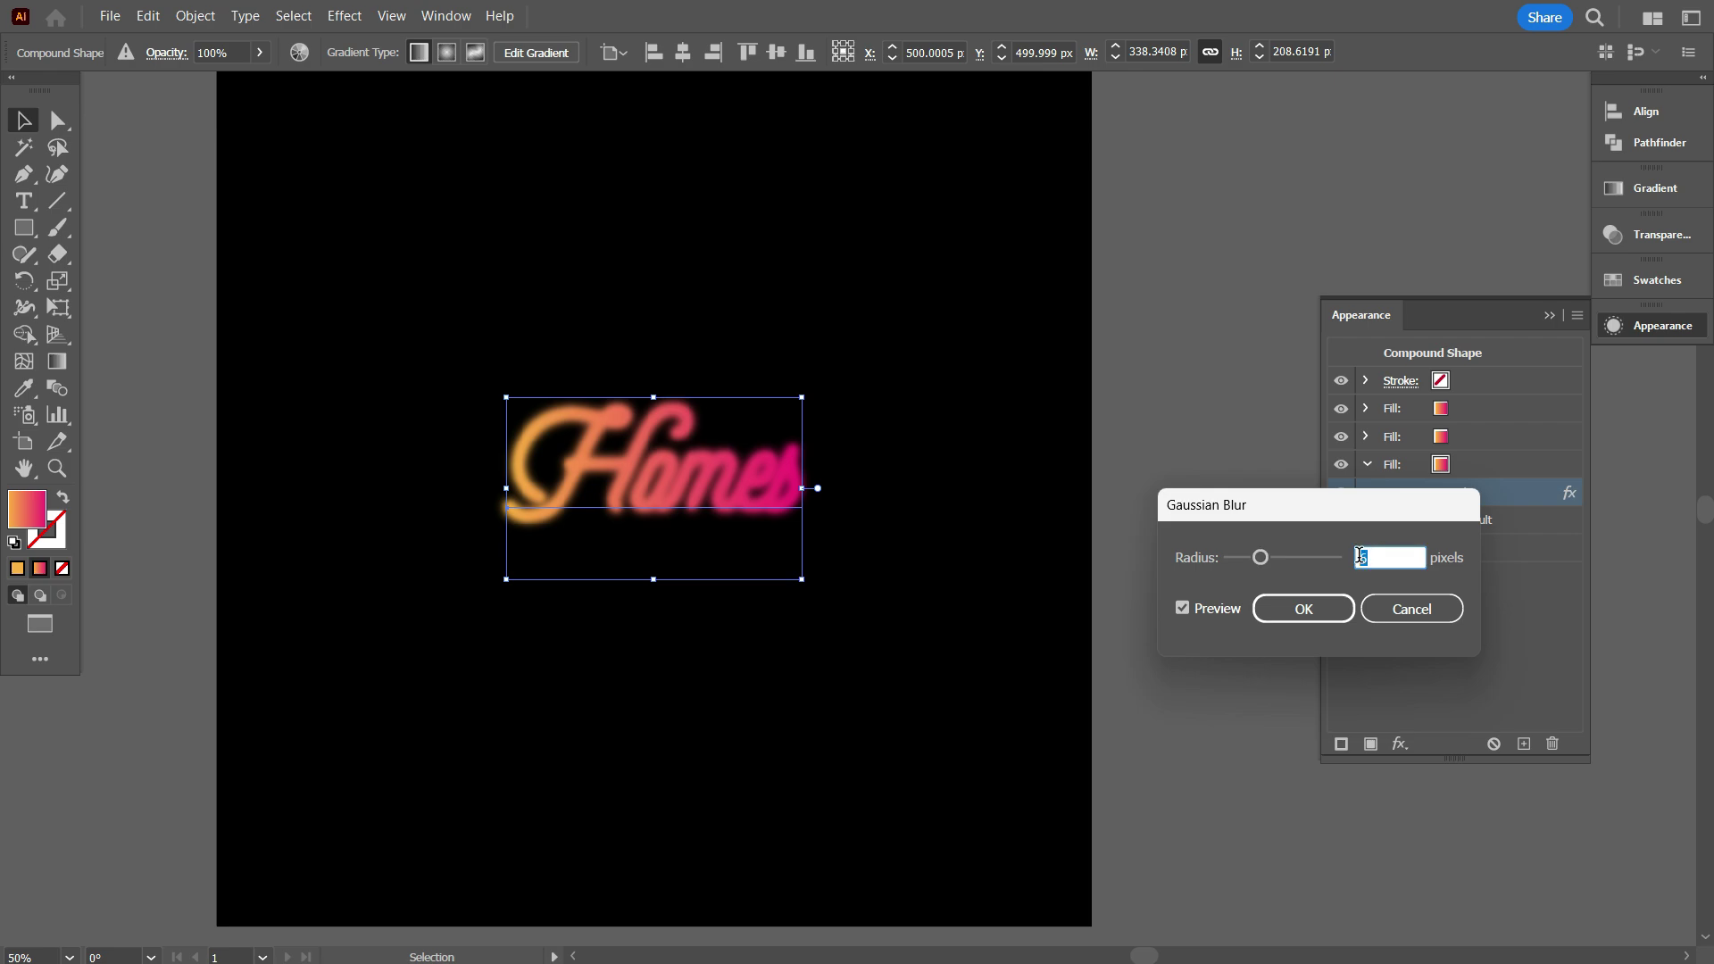
text(10)
click(1335, 608)
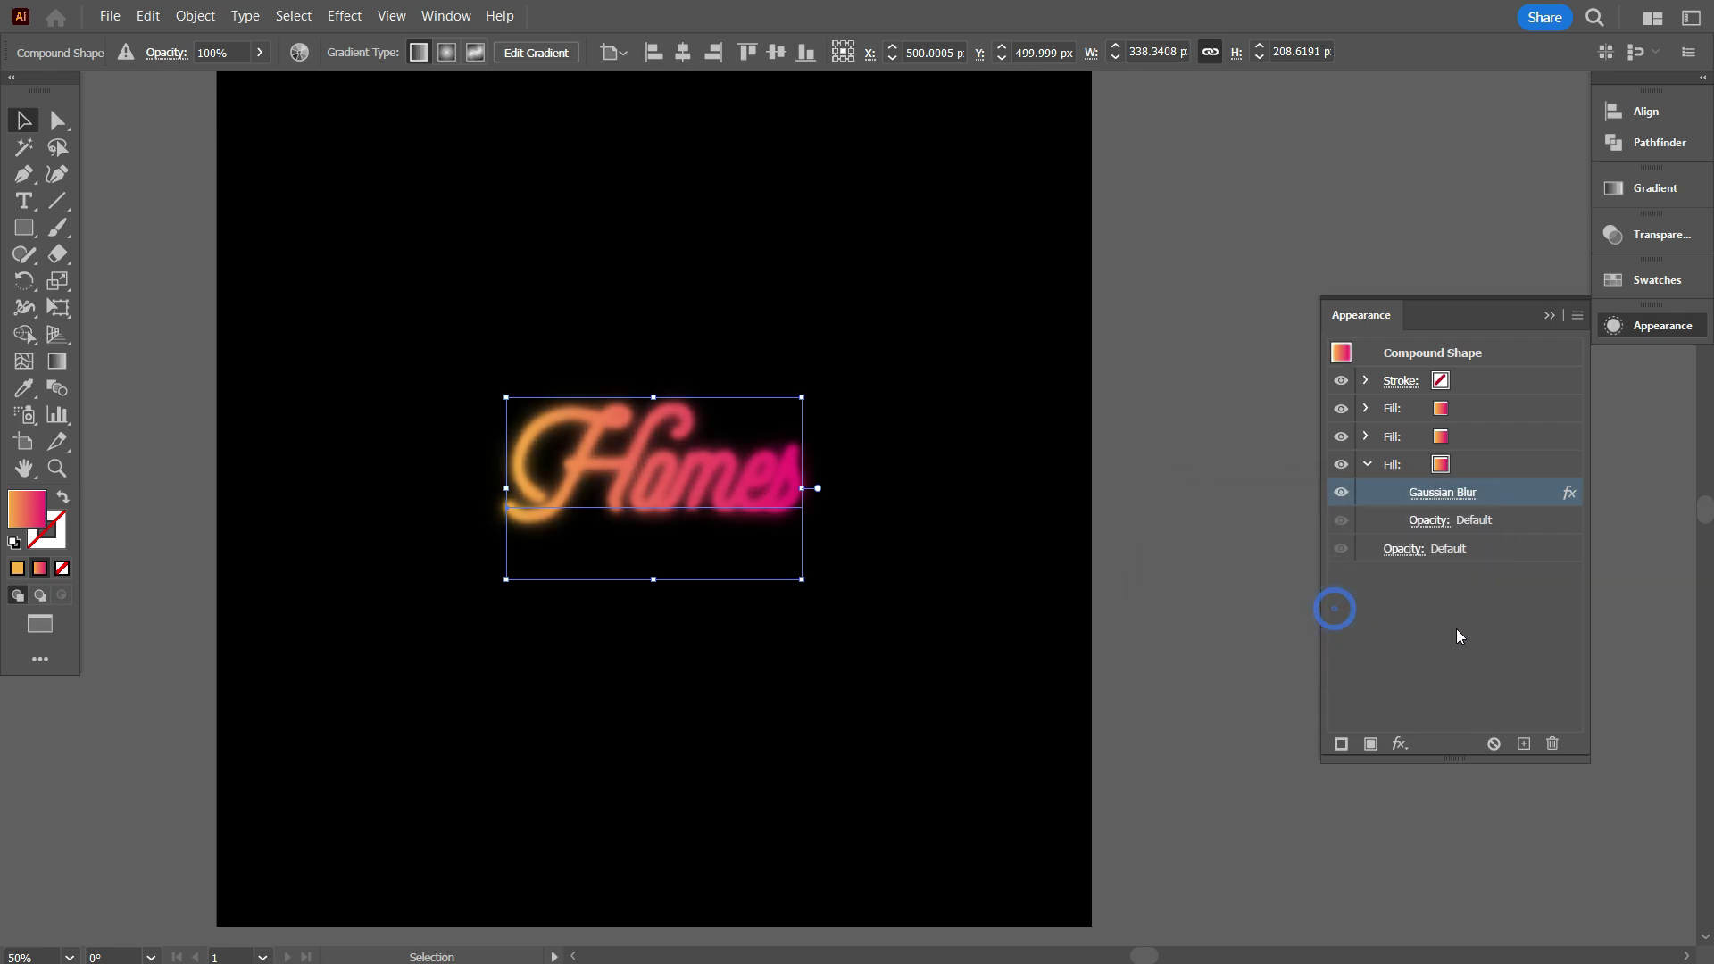
Step: Make a fourth copy of the blurred fill and confirm its Gaussian Blur settings
click(1367, 464)
drag(1368, 462, 1450, 536)
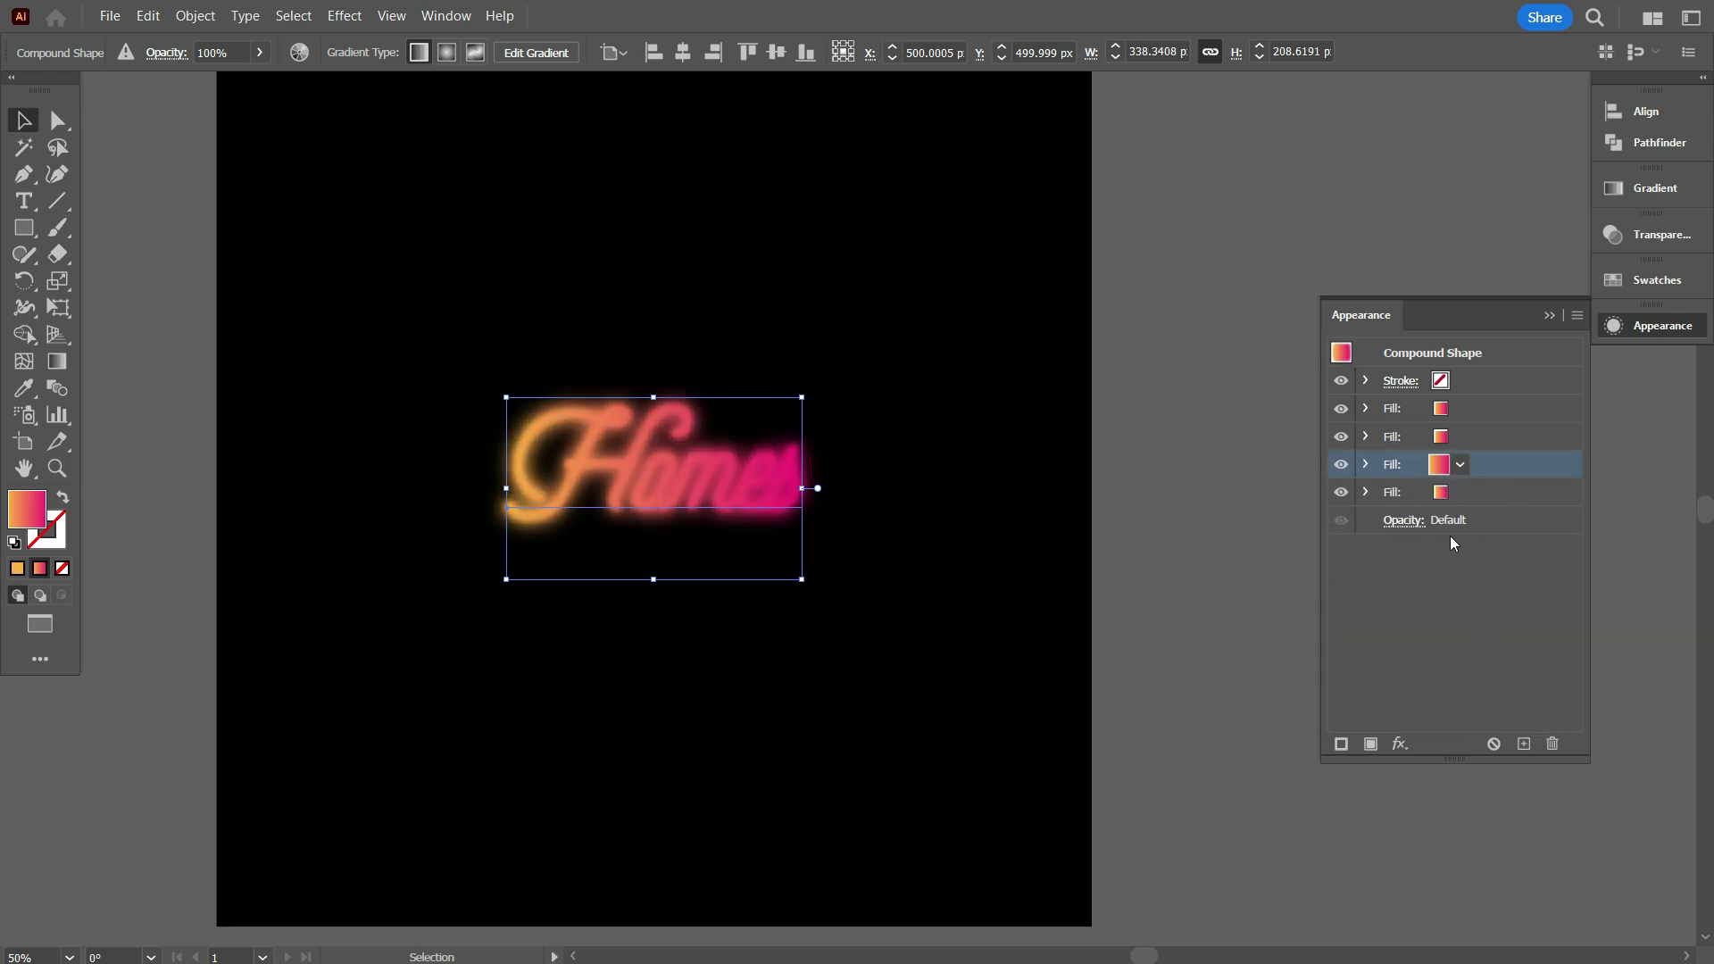
click(1365, 492)
click(1443, 521)
click(1312, 607)
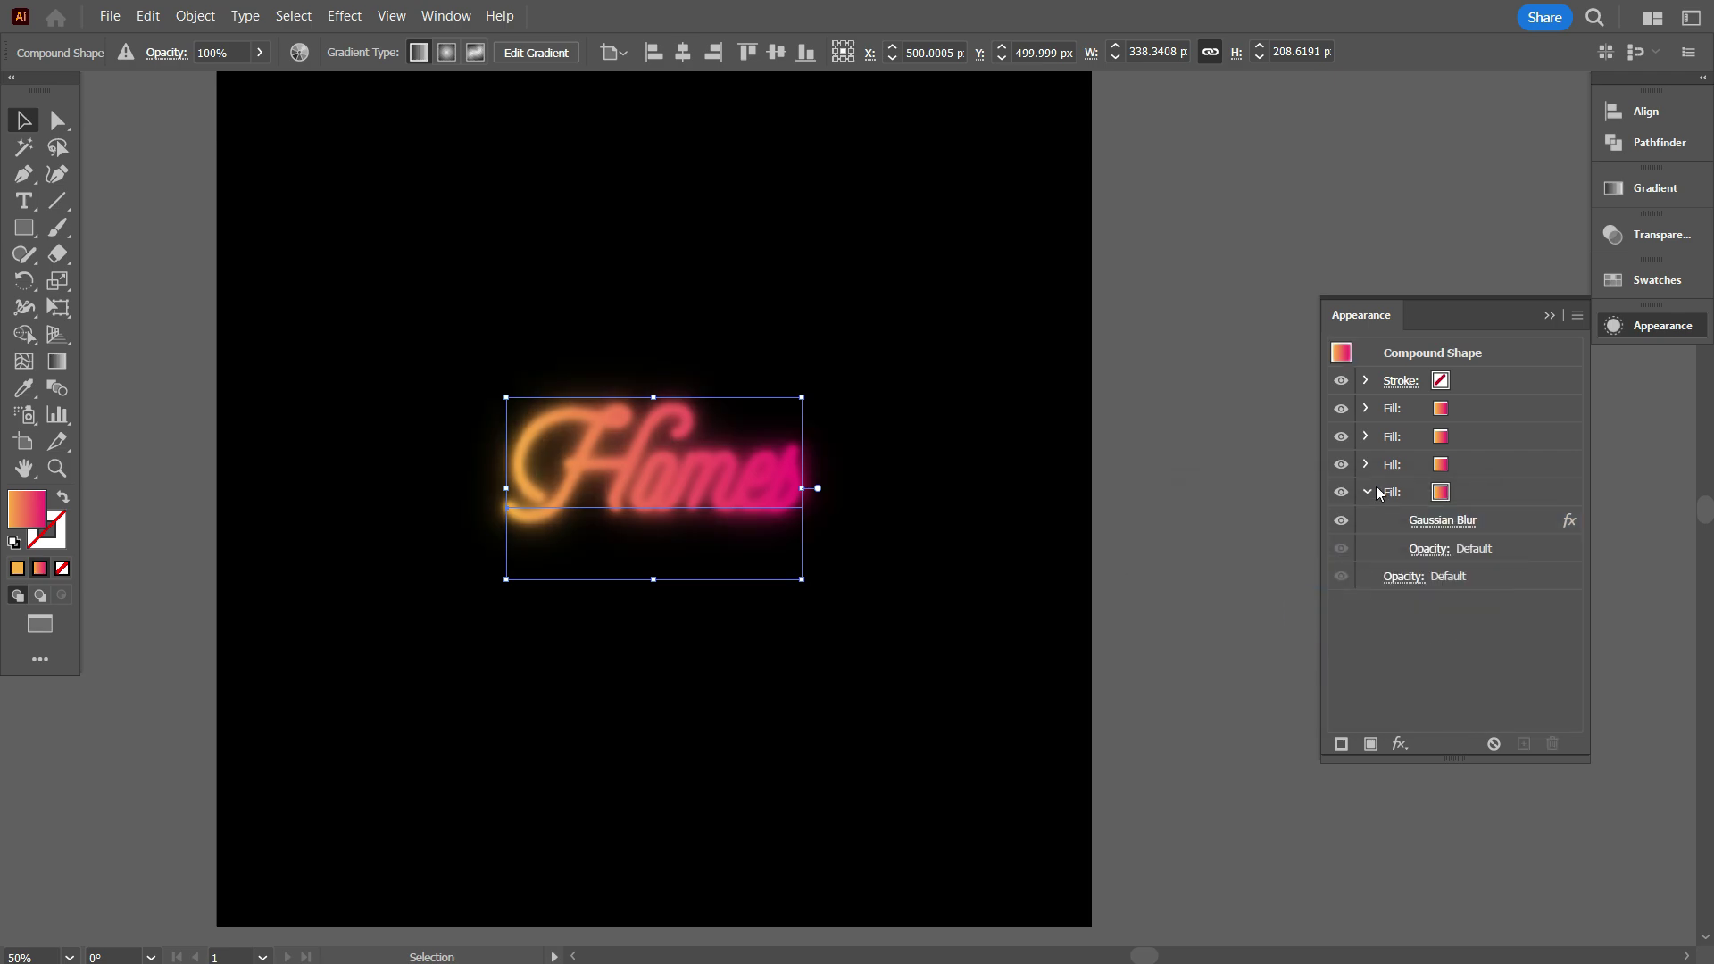
click(1366, 492)
Step: Duplicate the fourth fill and raise the copy's blur radius to 40
click(1524, 744)
click(1366, 520)
click(1442, 549)
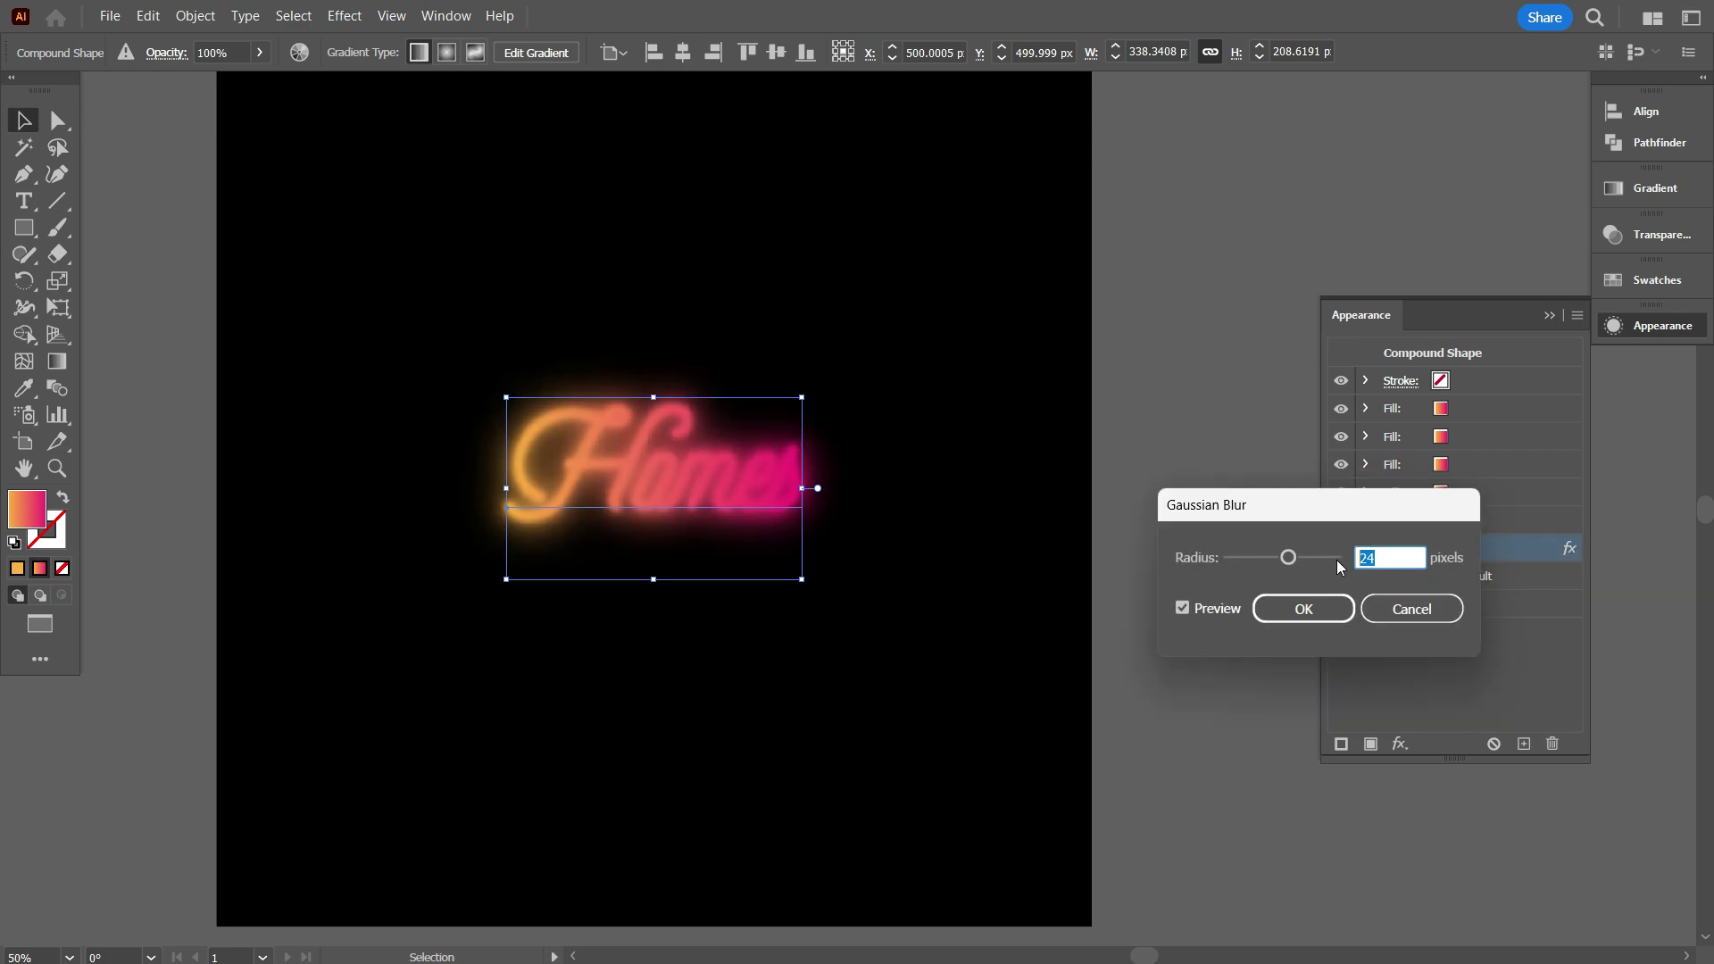
text(40)
click(1303, 609)
Step: Confirm the Gaussian Blur settings of the last stacked fill
click(1366, 521)
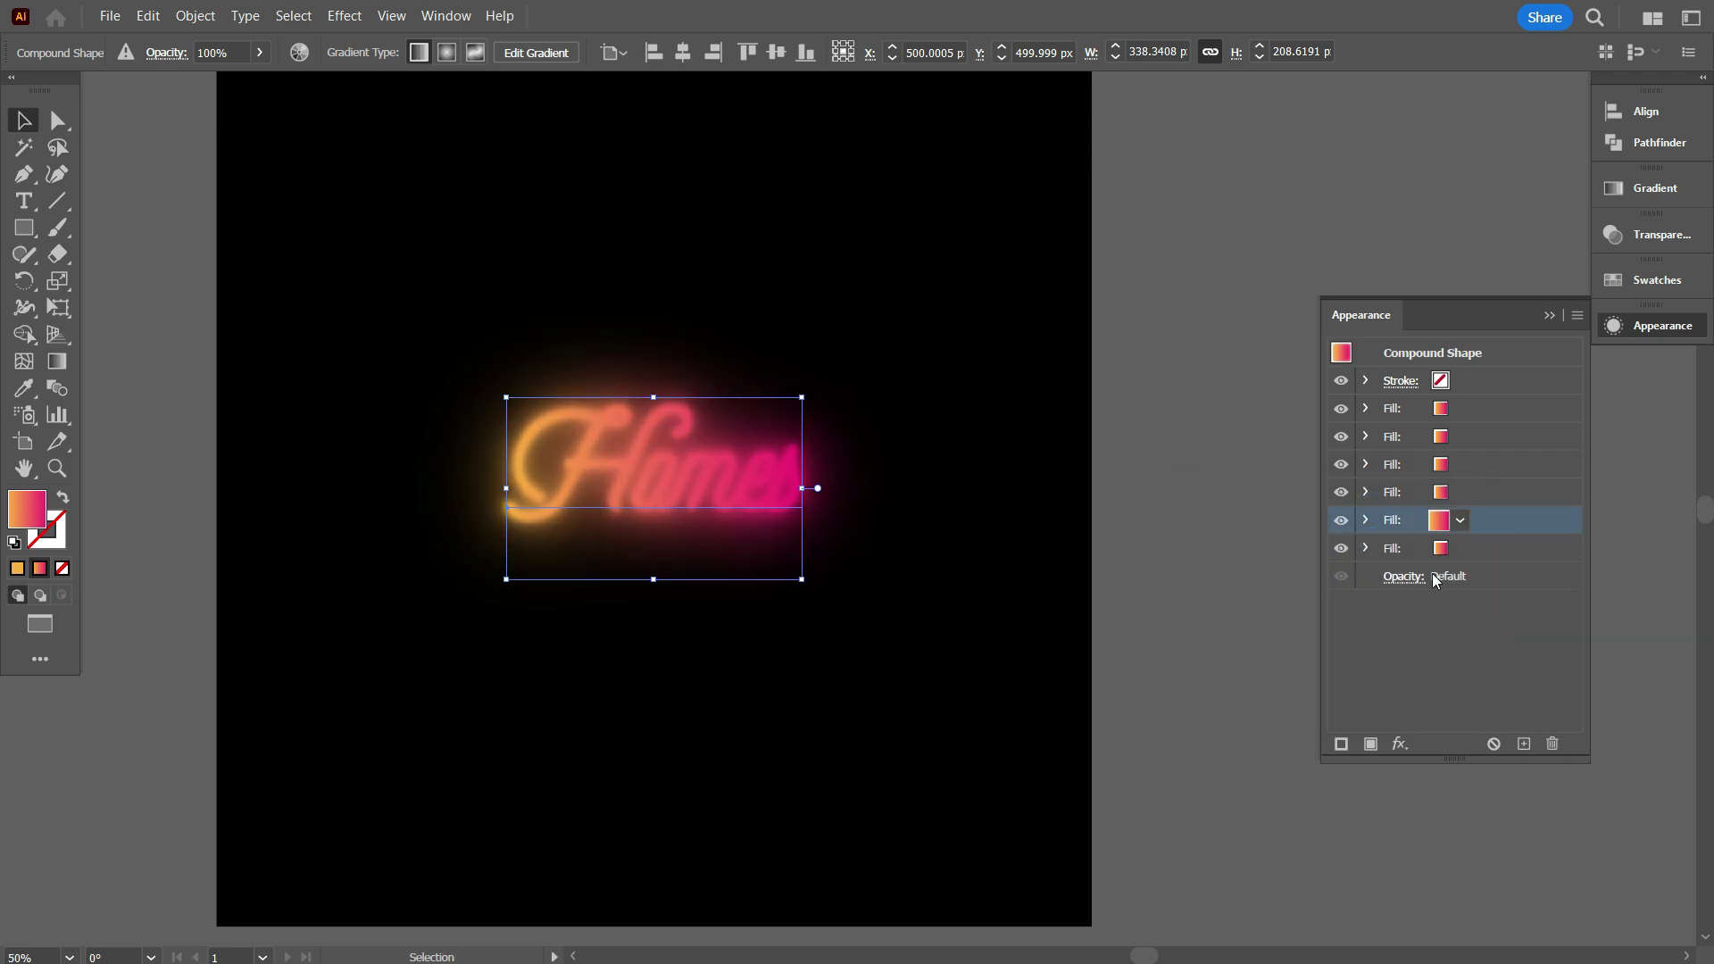
click(1366, 548)
click(1443, 576)
click(1304, 607)
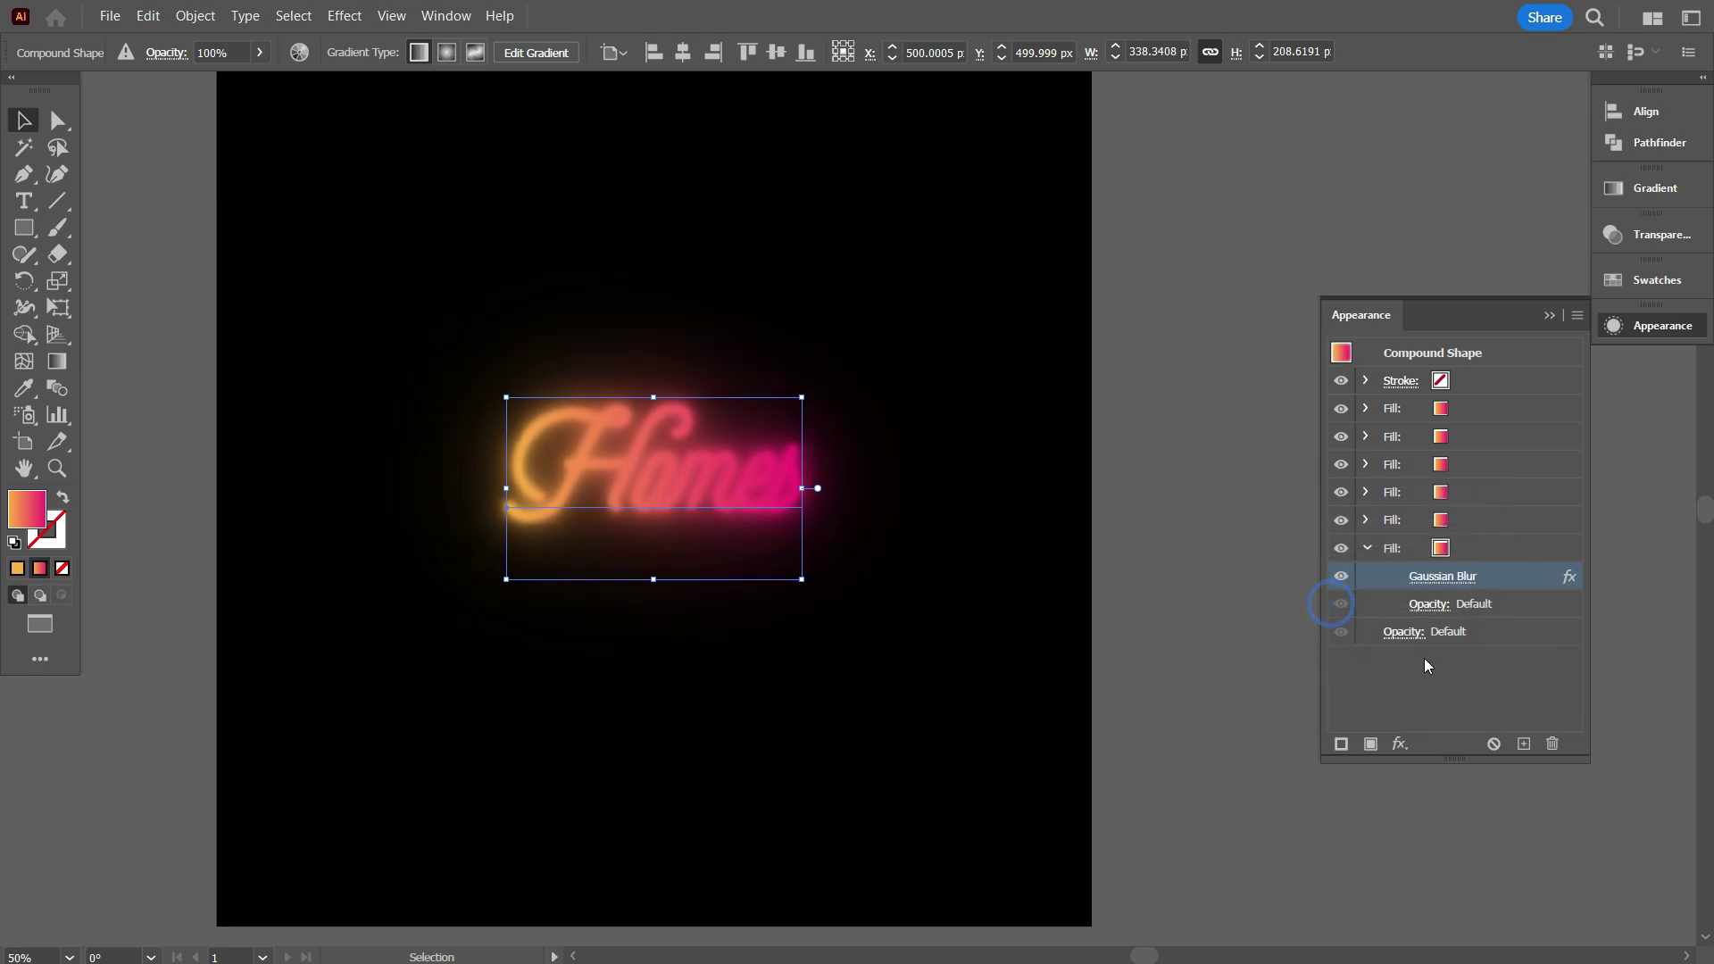
click(1366, 546)
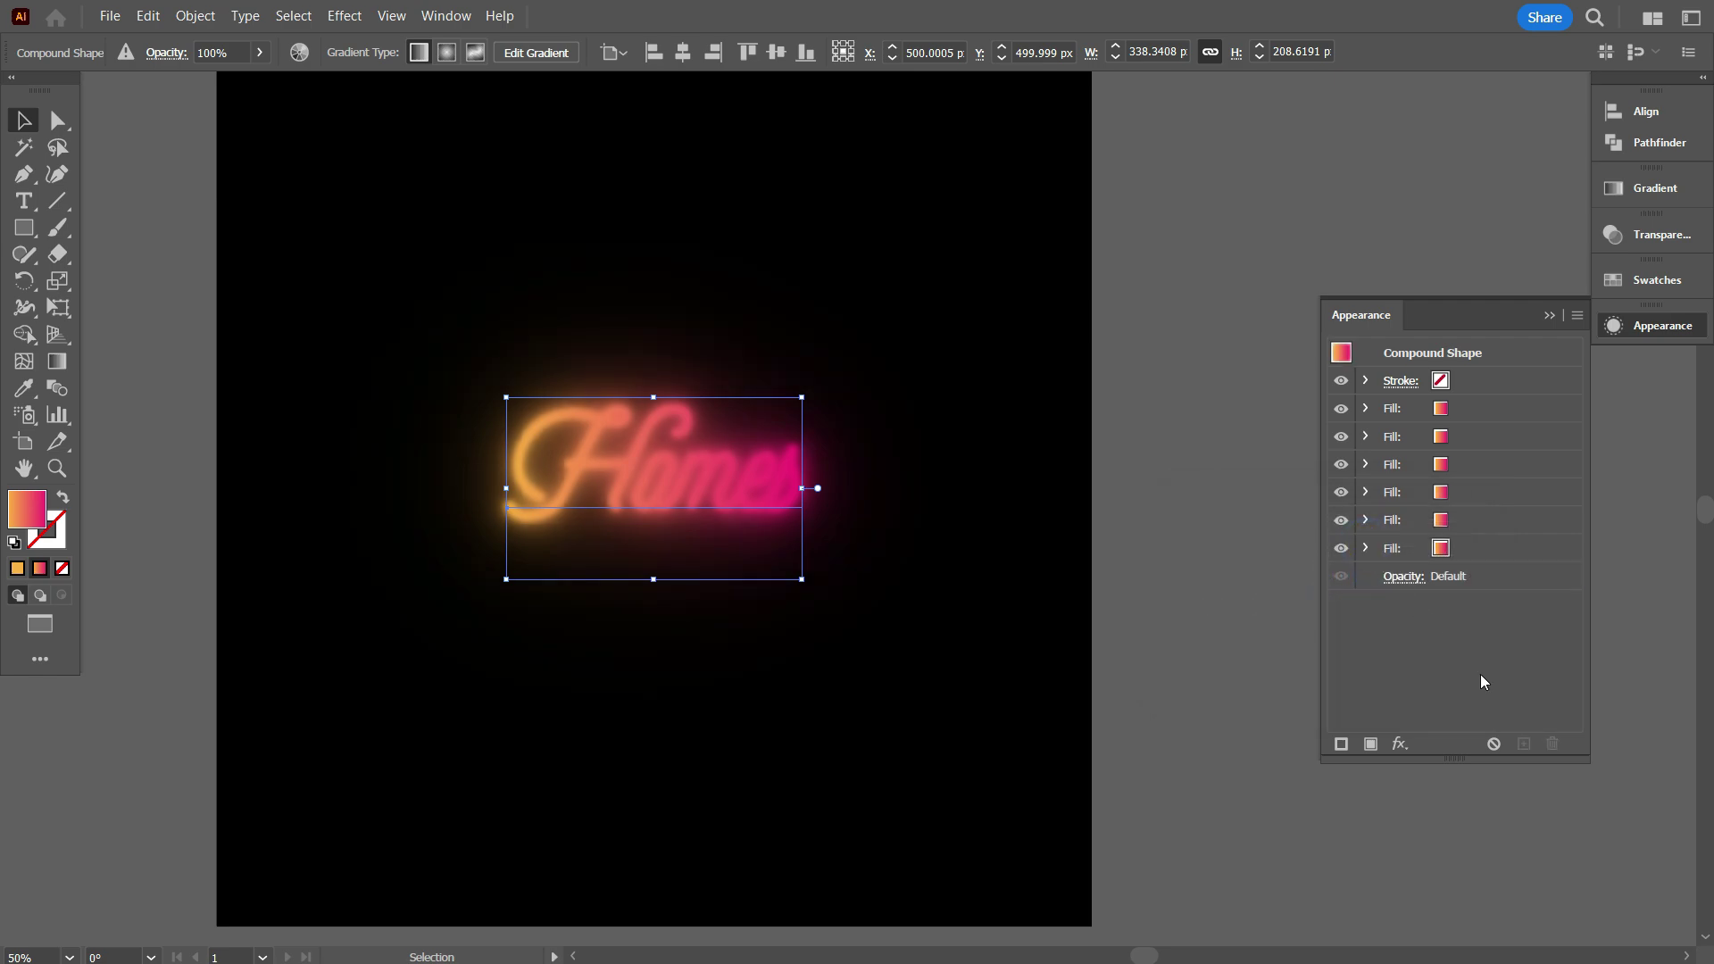
Step: Add a new gradient fill on top of the text's fill stack
click(1535, 410)
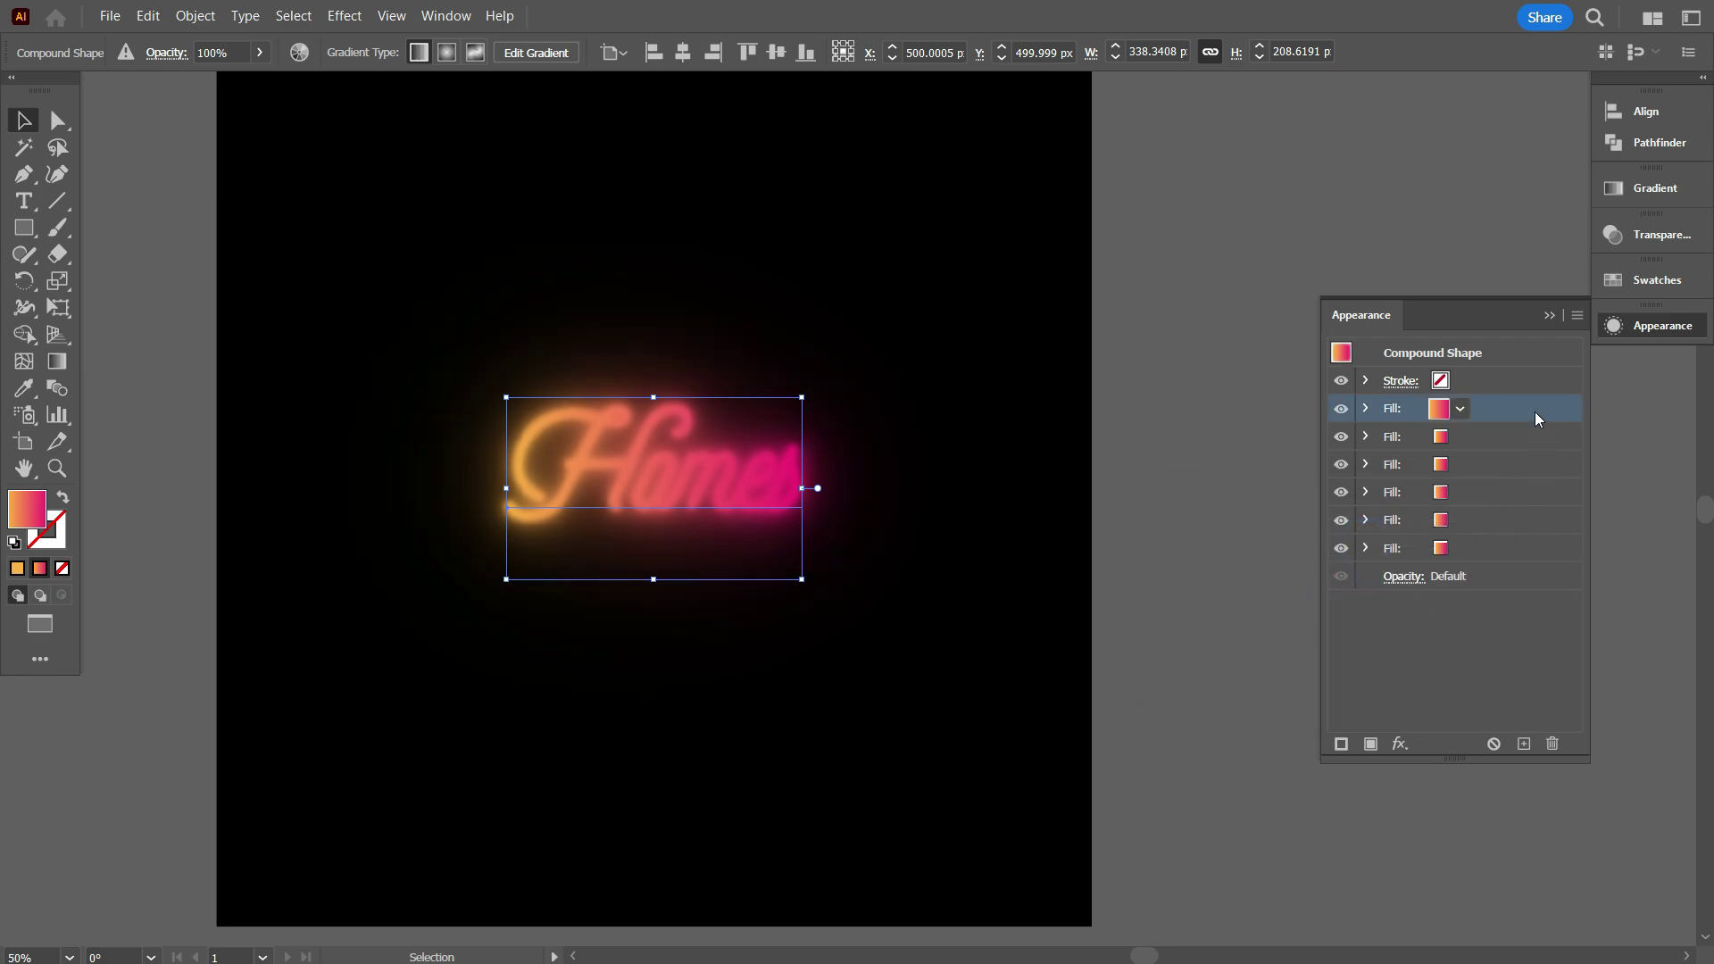
click(1371, 744)
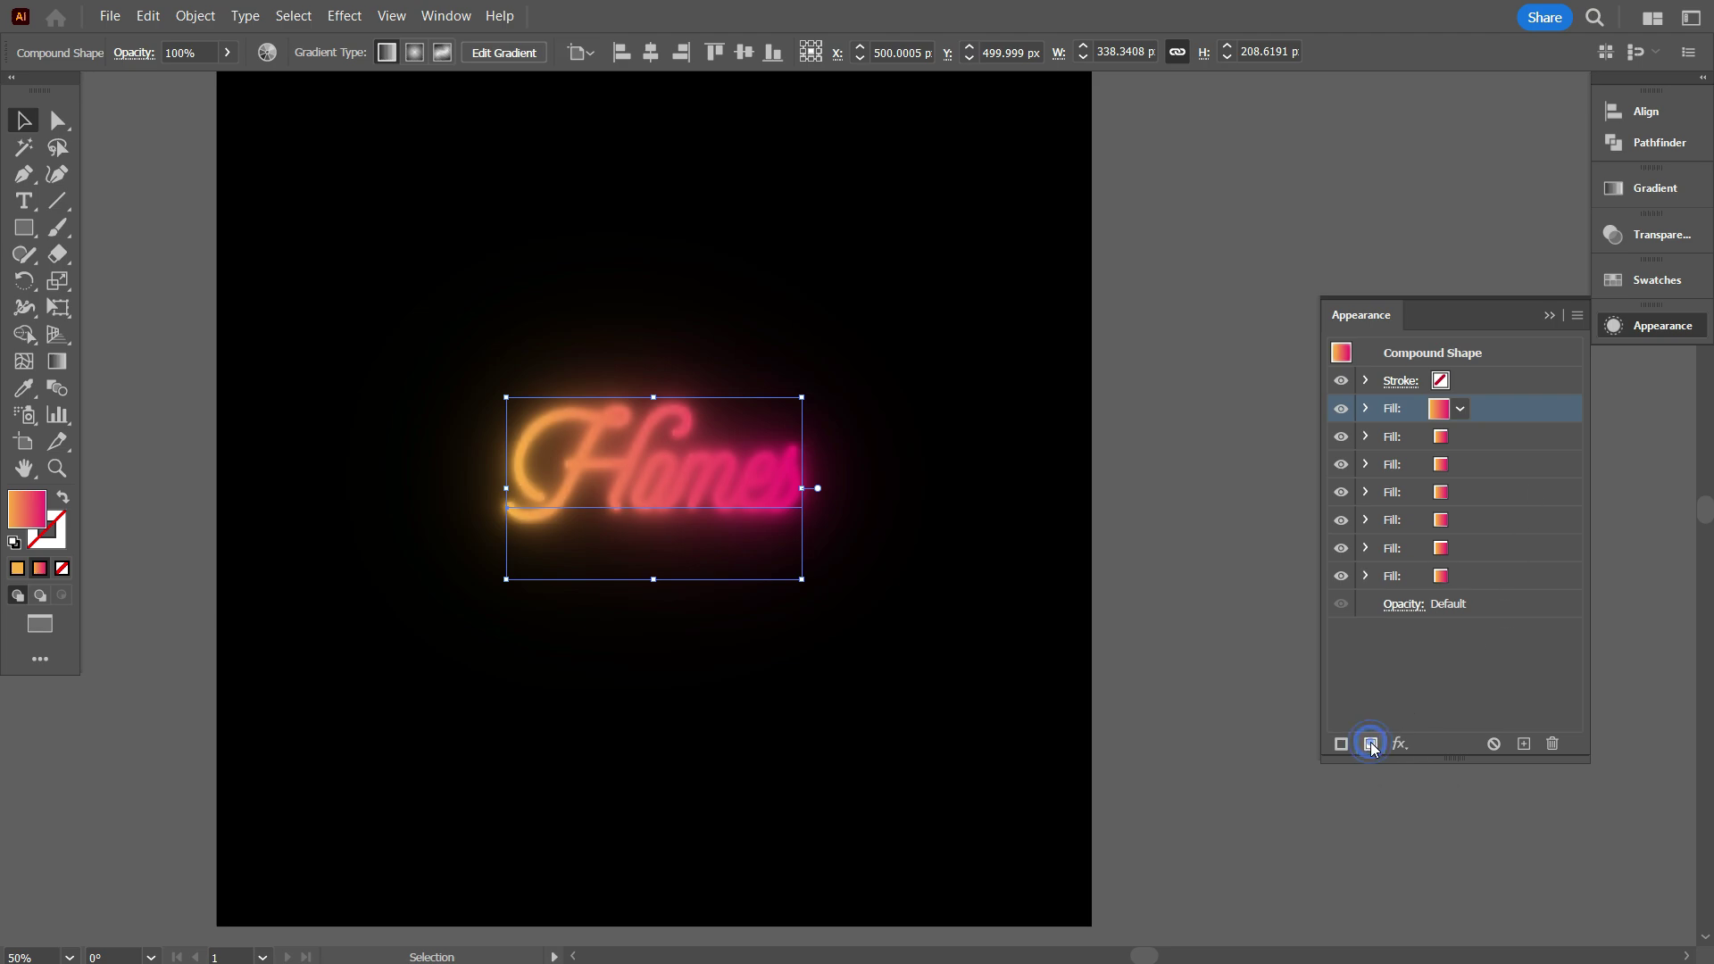
click(1538, 654)
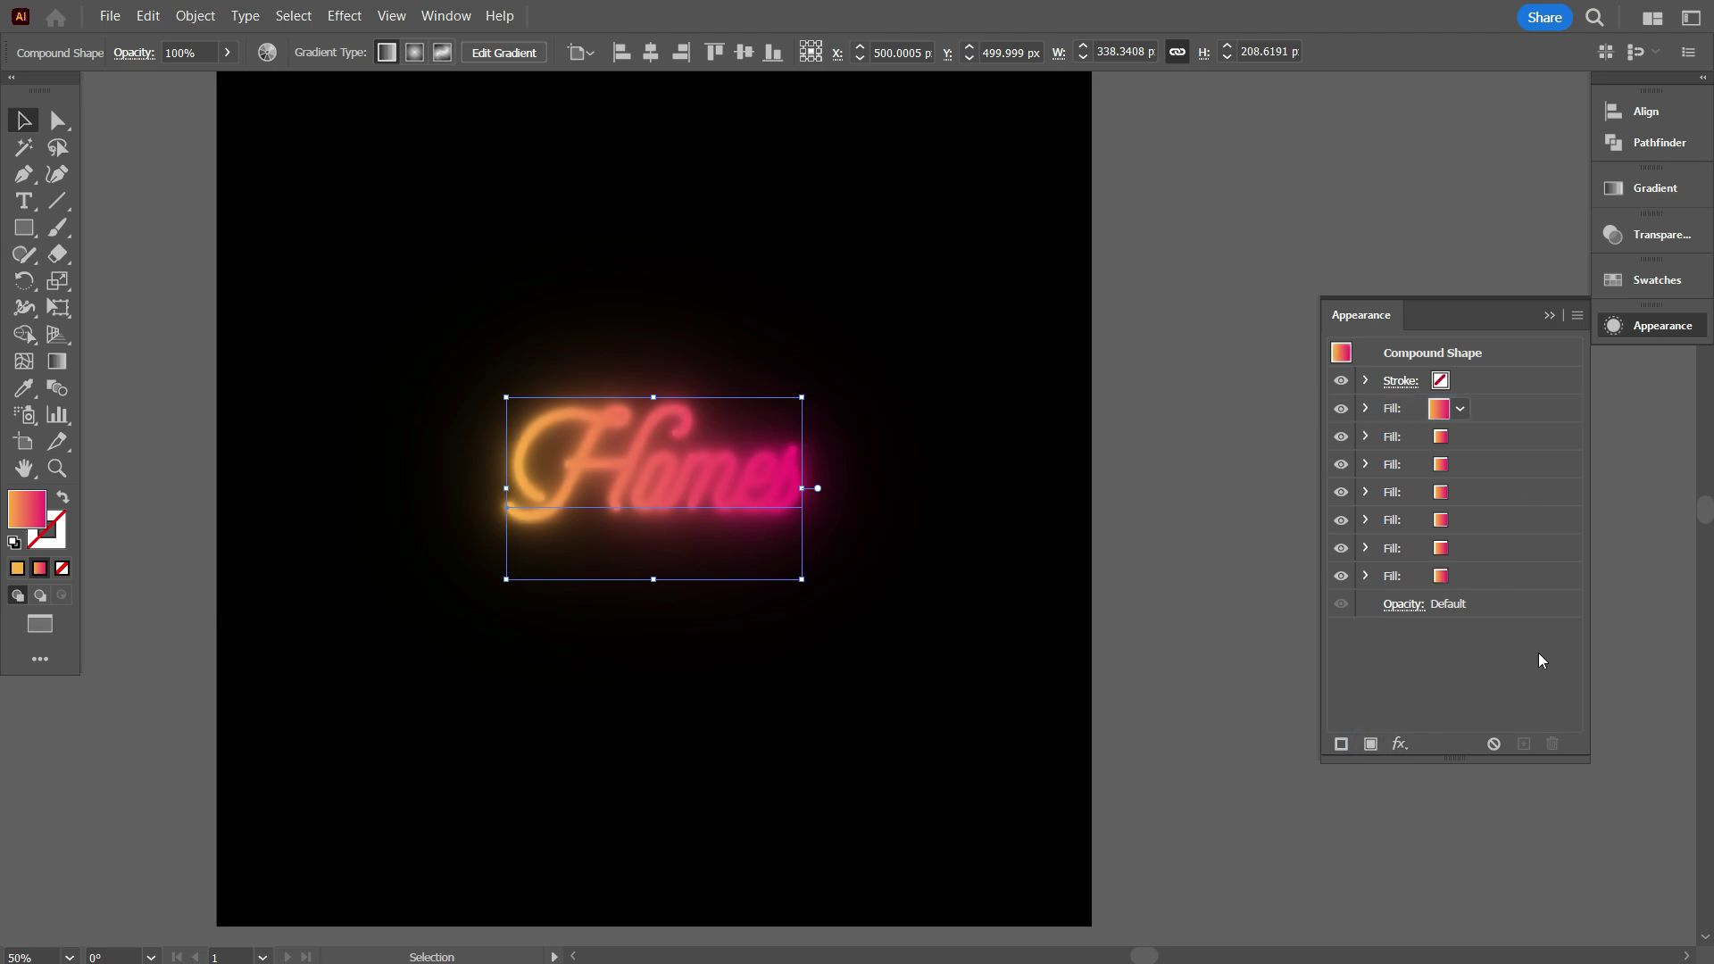
click(1528, 409)
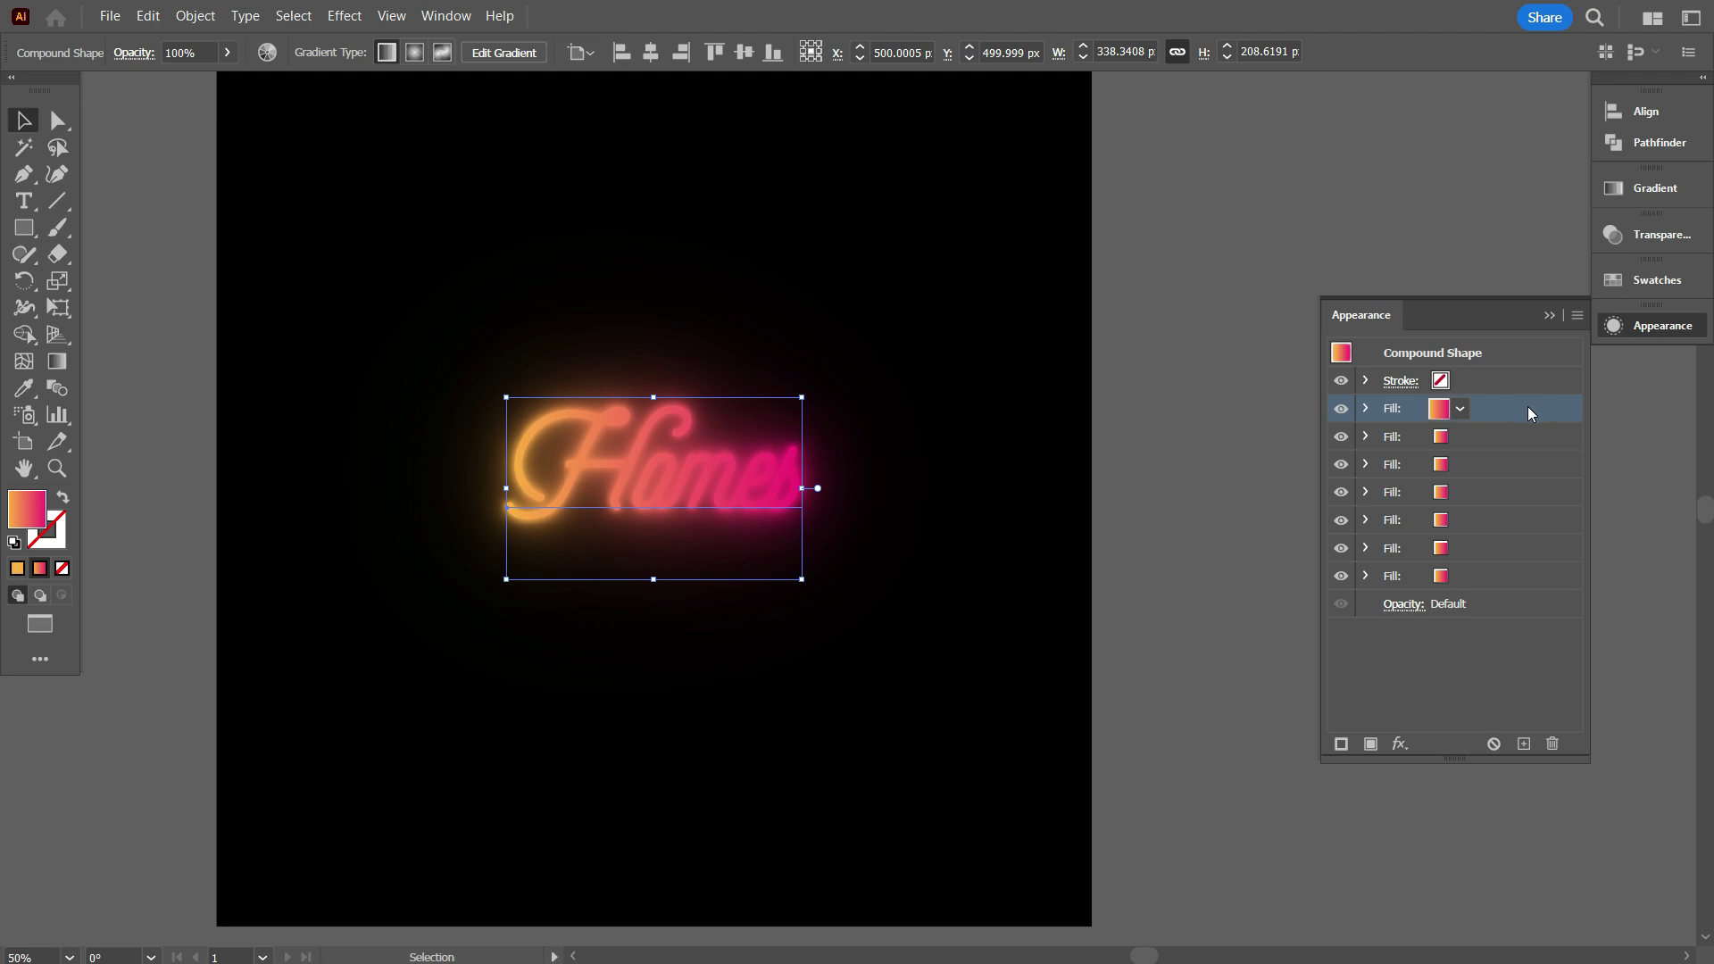
Step: Give the top fill an Inner Glow in Normal mode at 100% opacity
click(1398, 744)
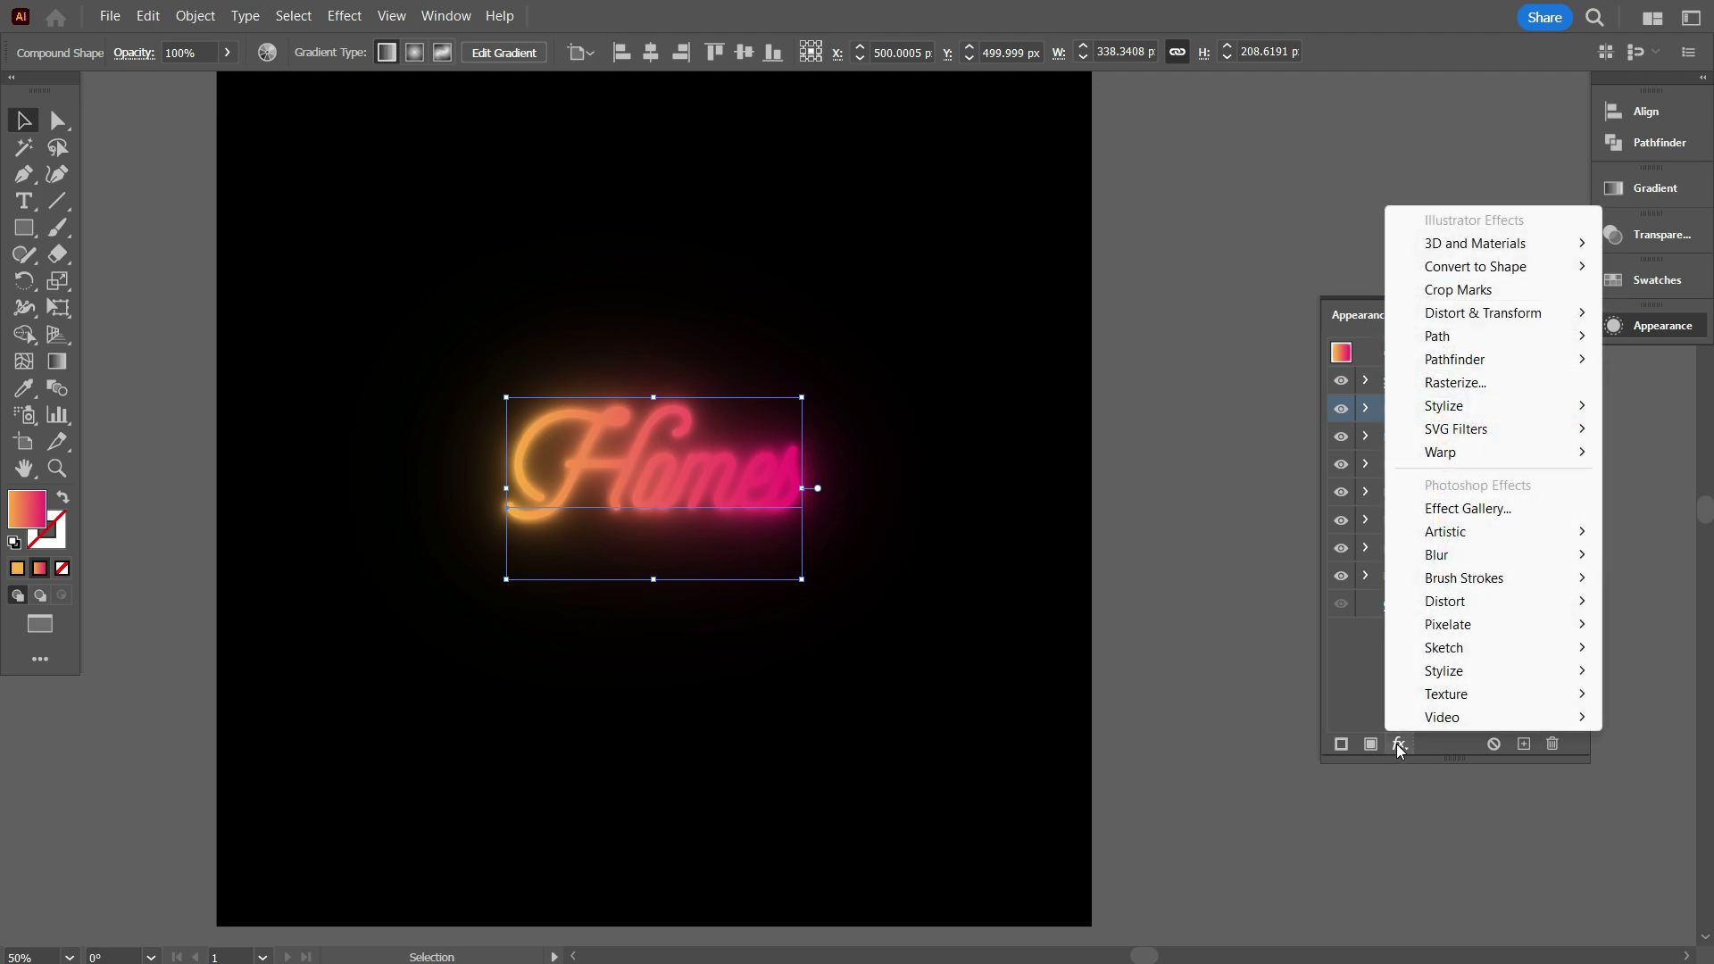
mouse_move(1469, 418)
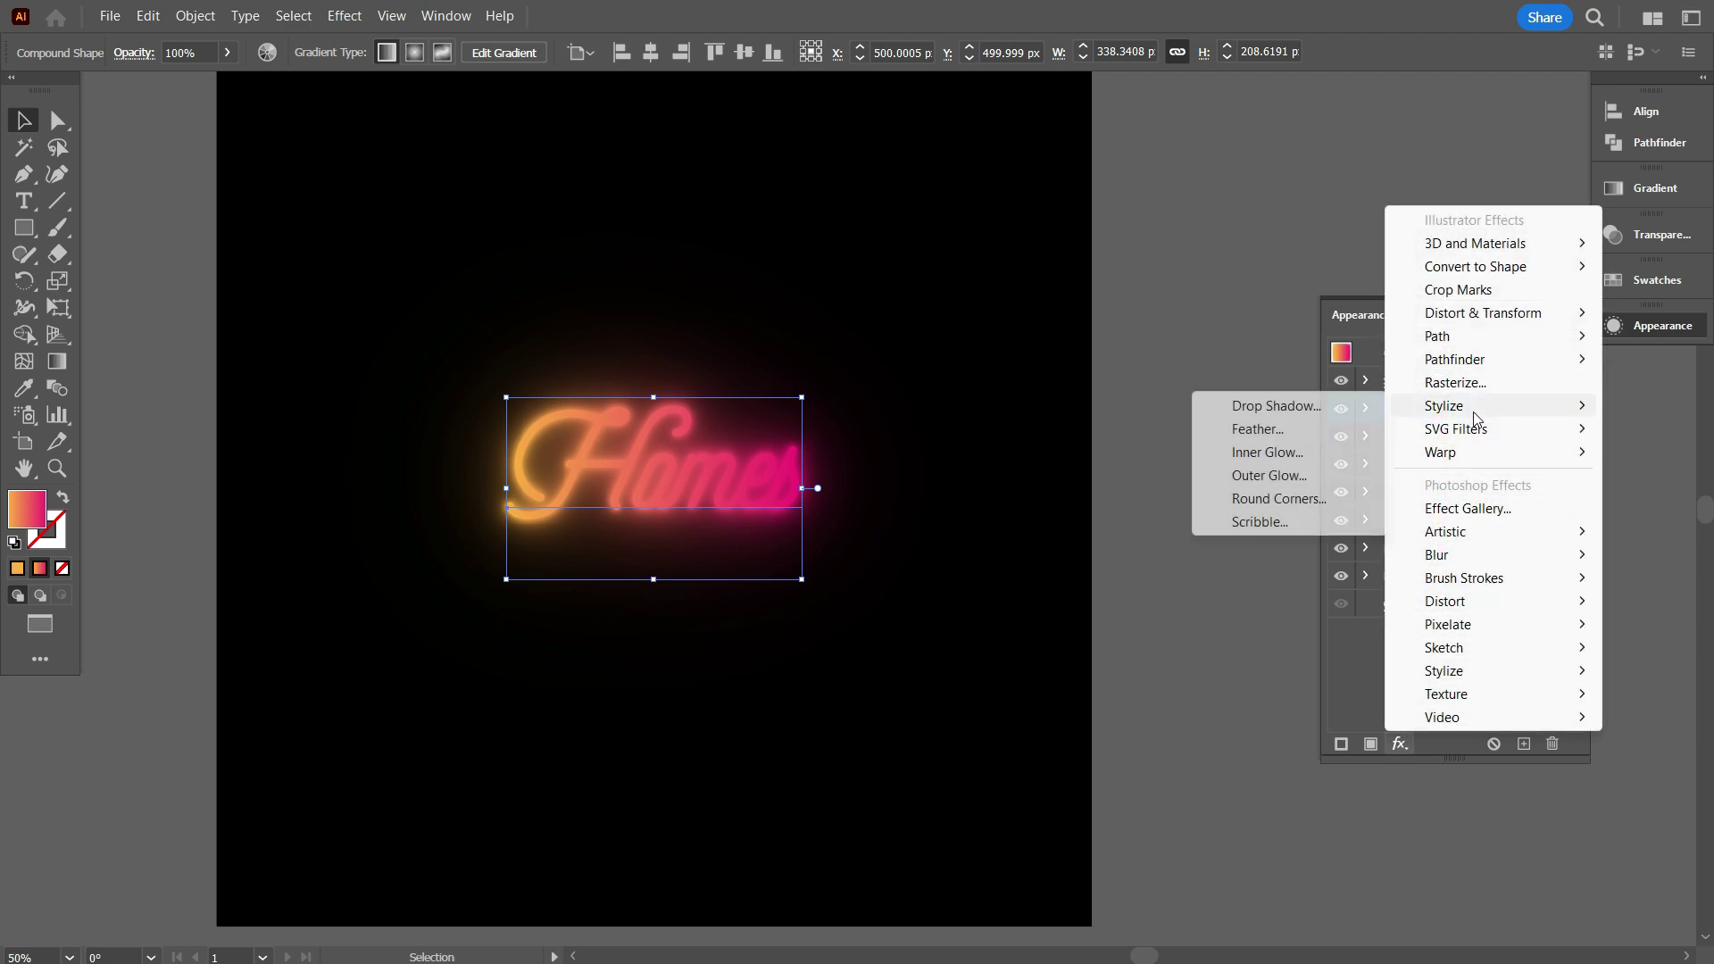
click(1315, 453)
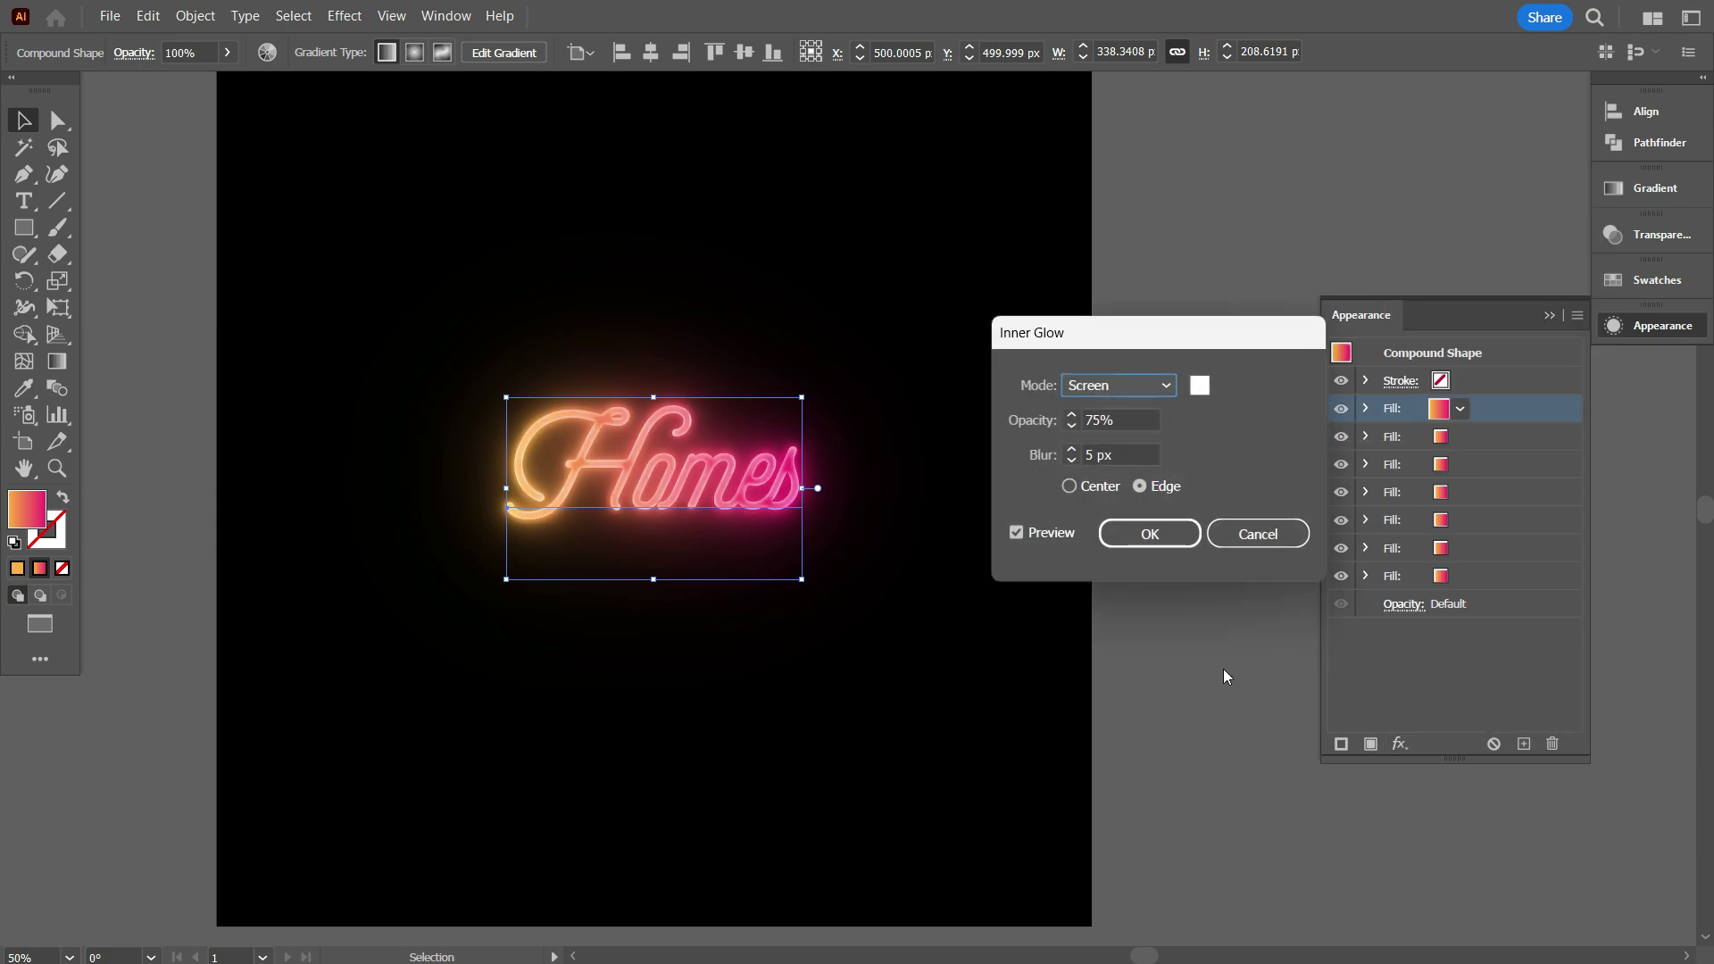
click(1138, 386)
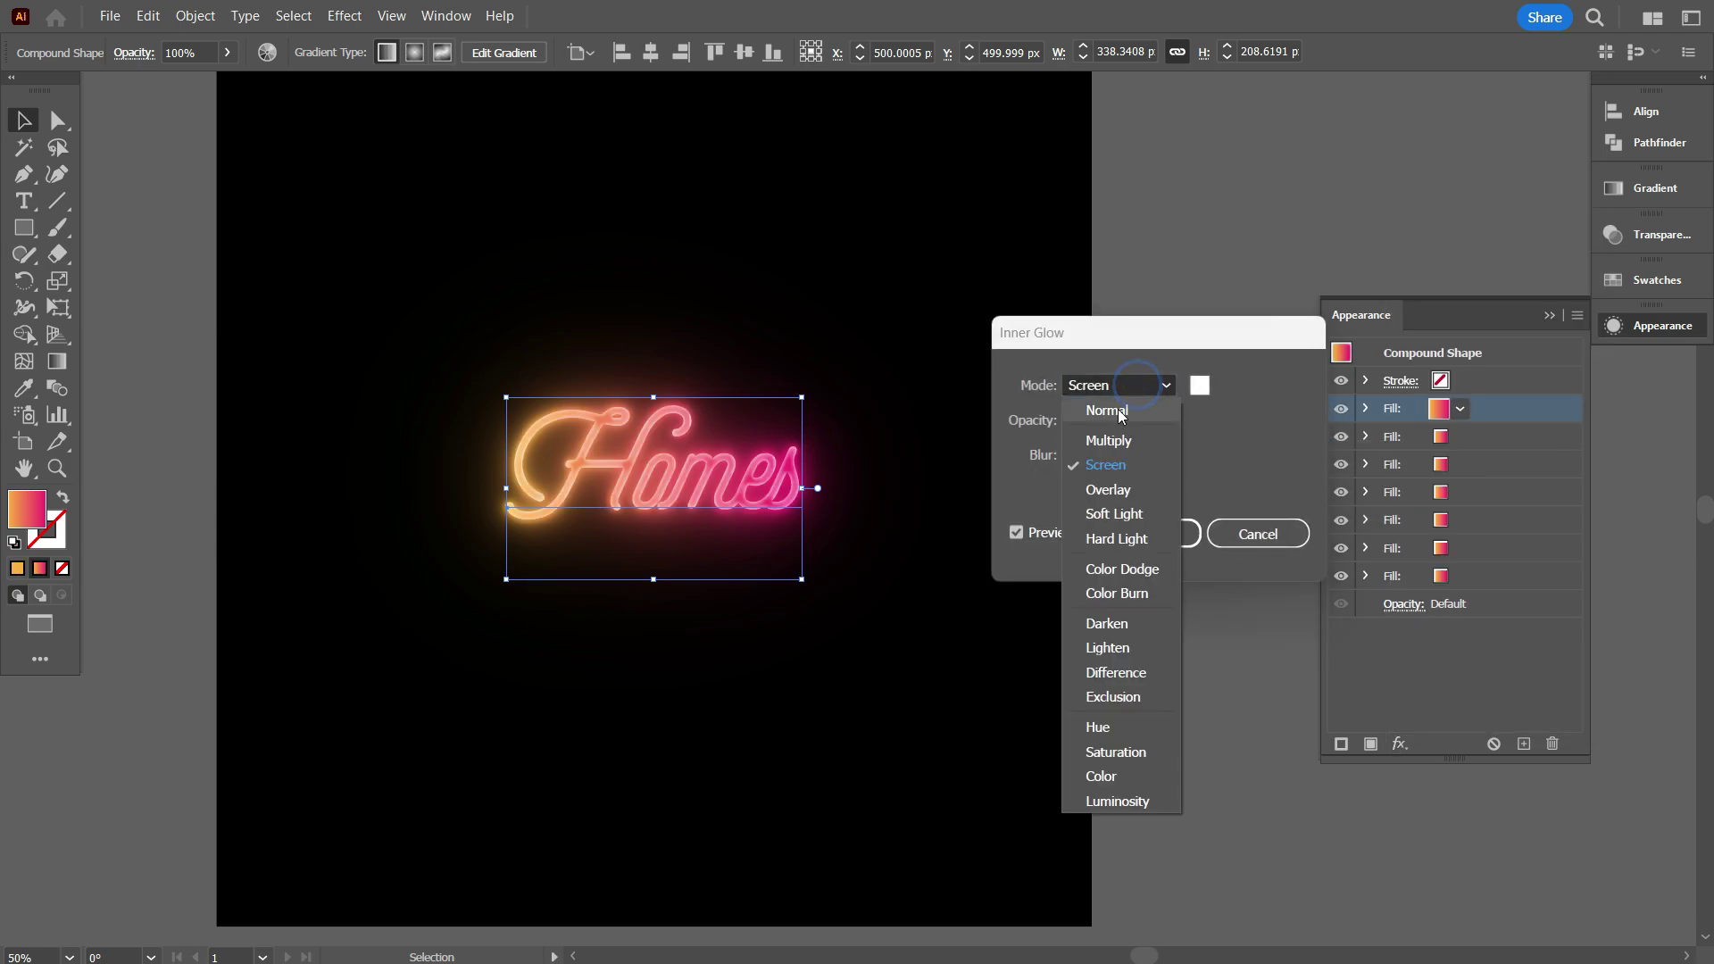
click(1112, 409)
double_click(1107, 419)
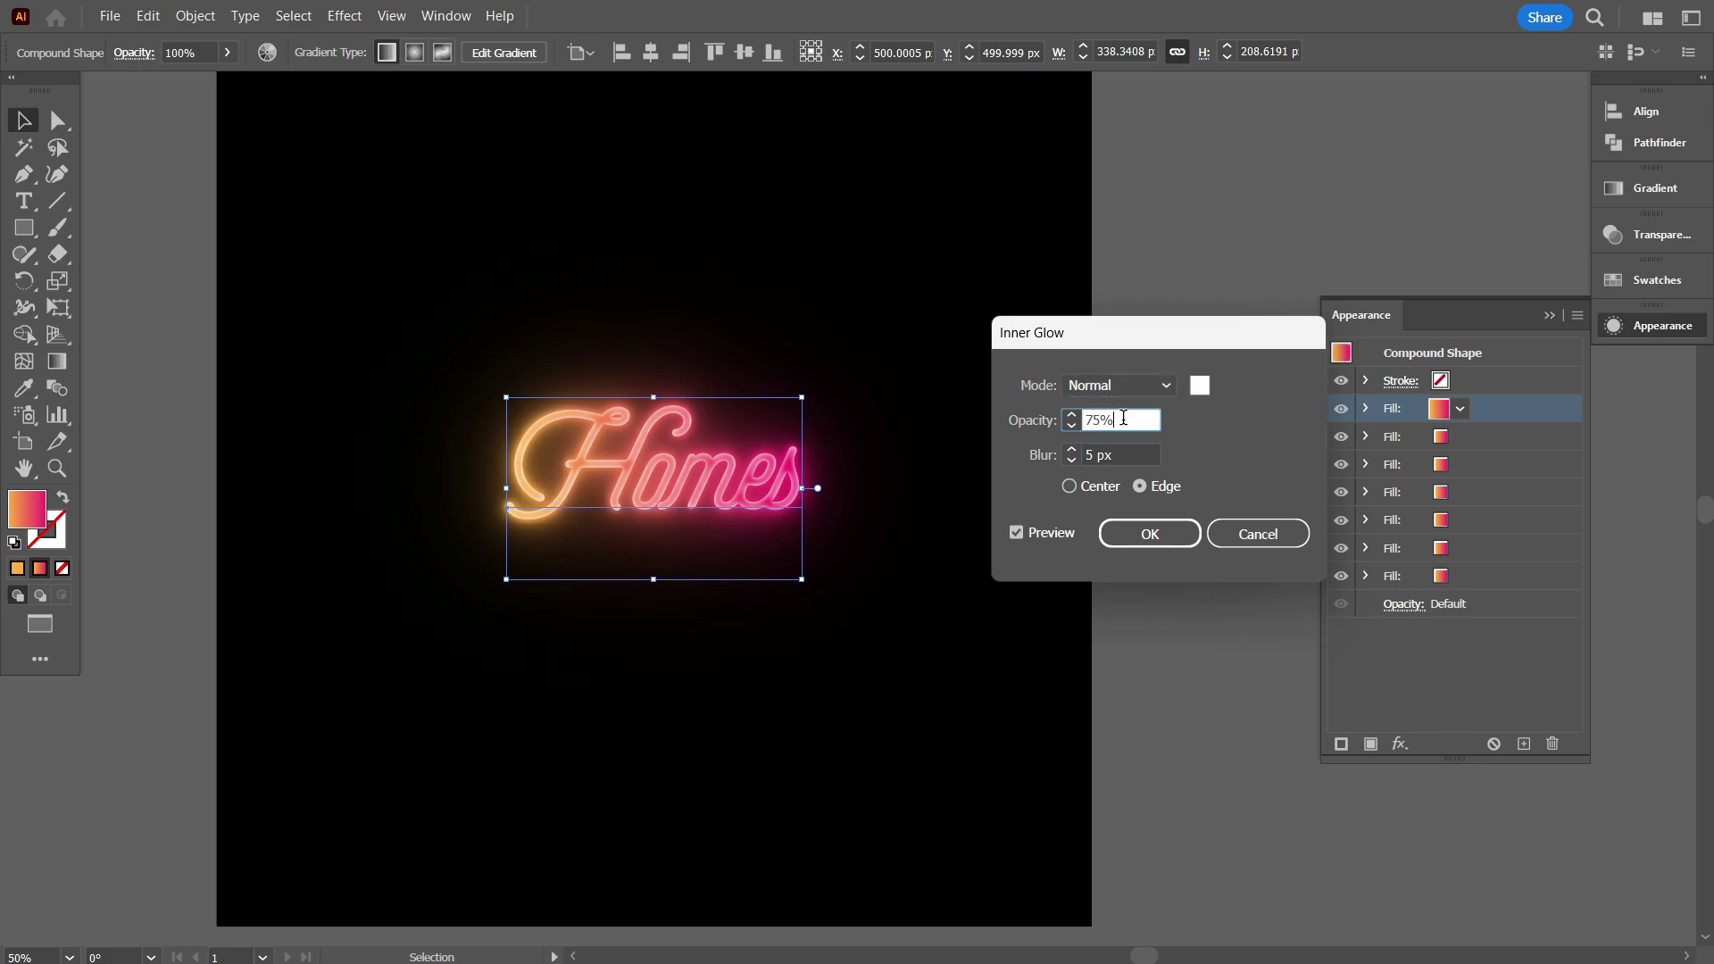
text(80)
key(Up)
key(Up)
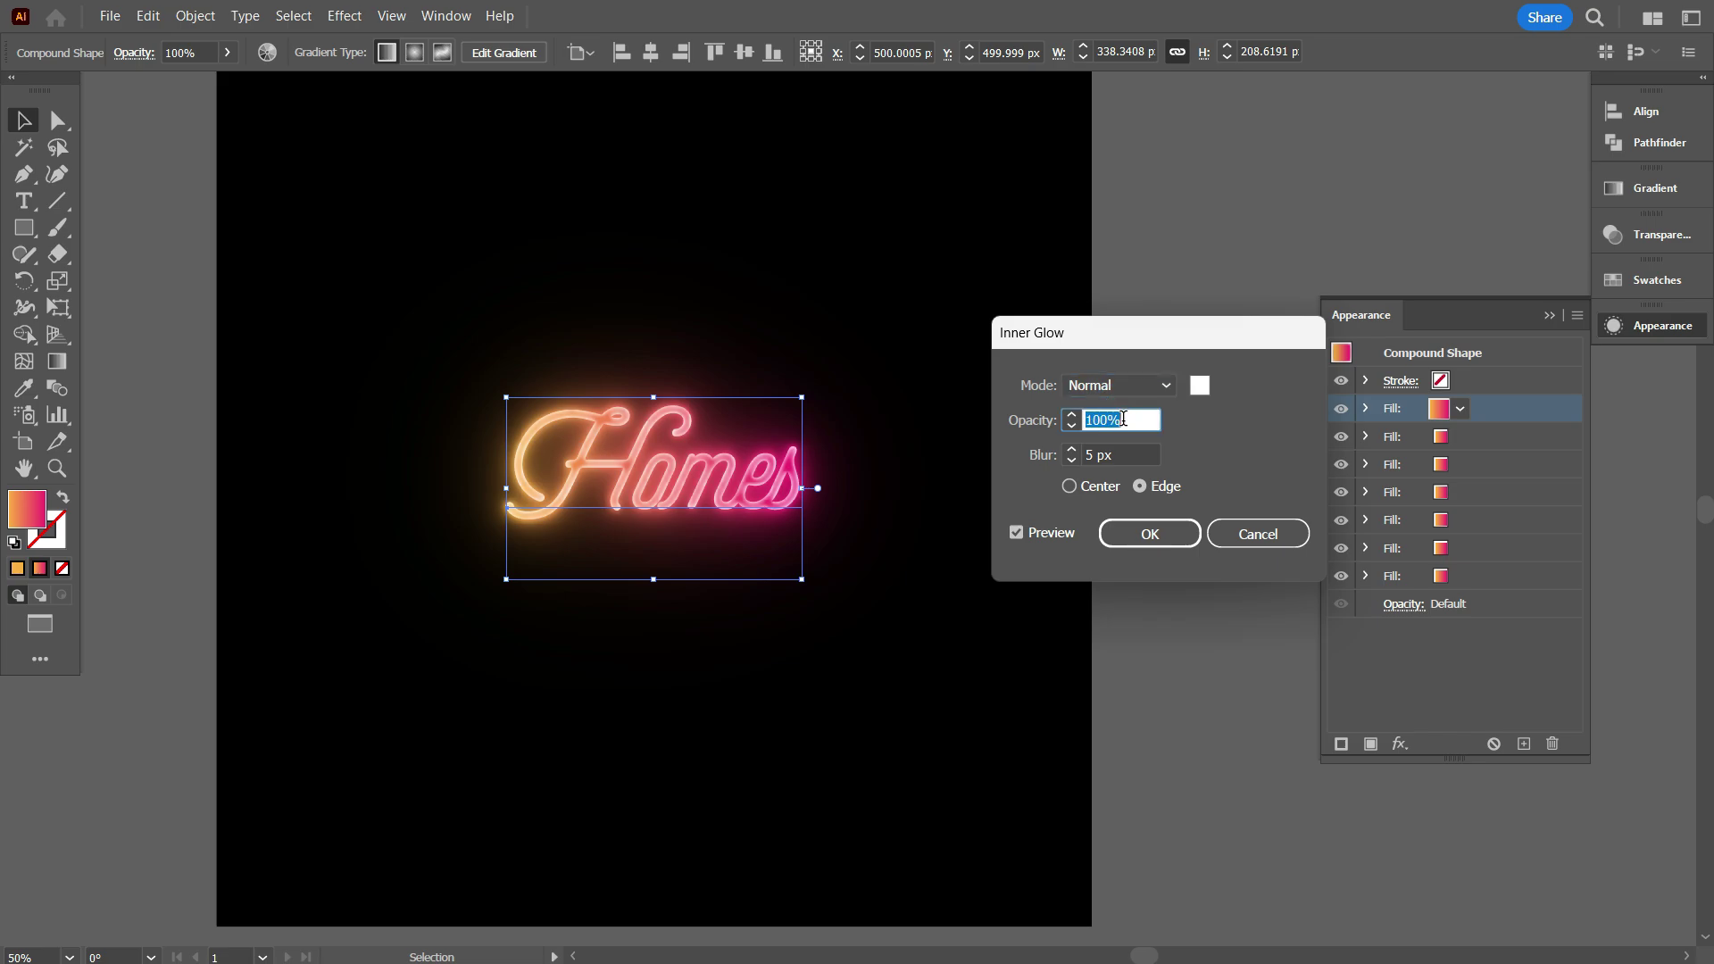
Step: Make the inner glow spread from the Center with a 2 px blur, and apply it
click(1070, 489)
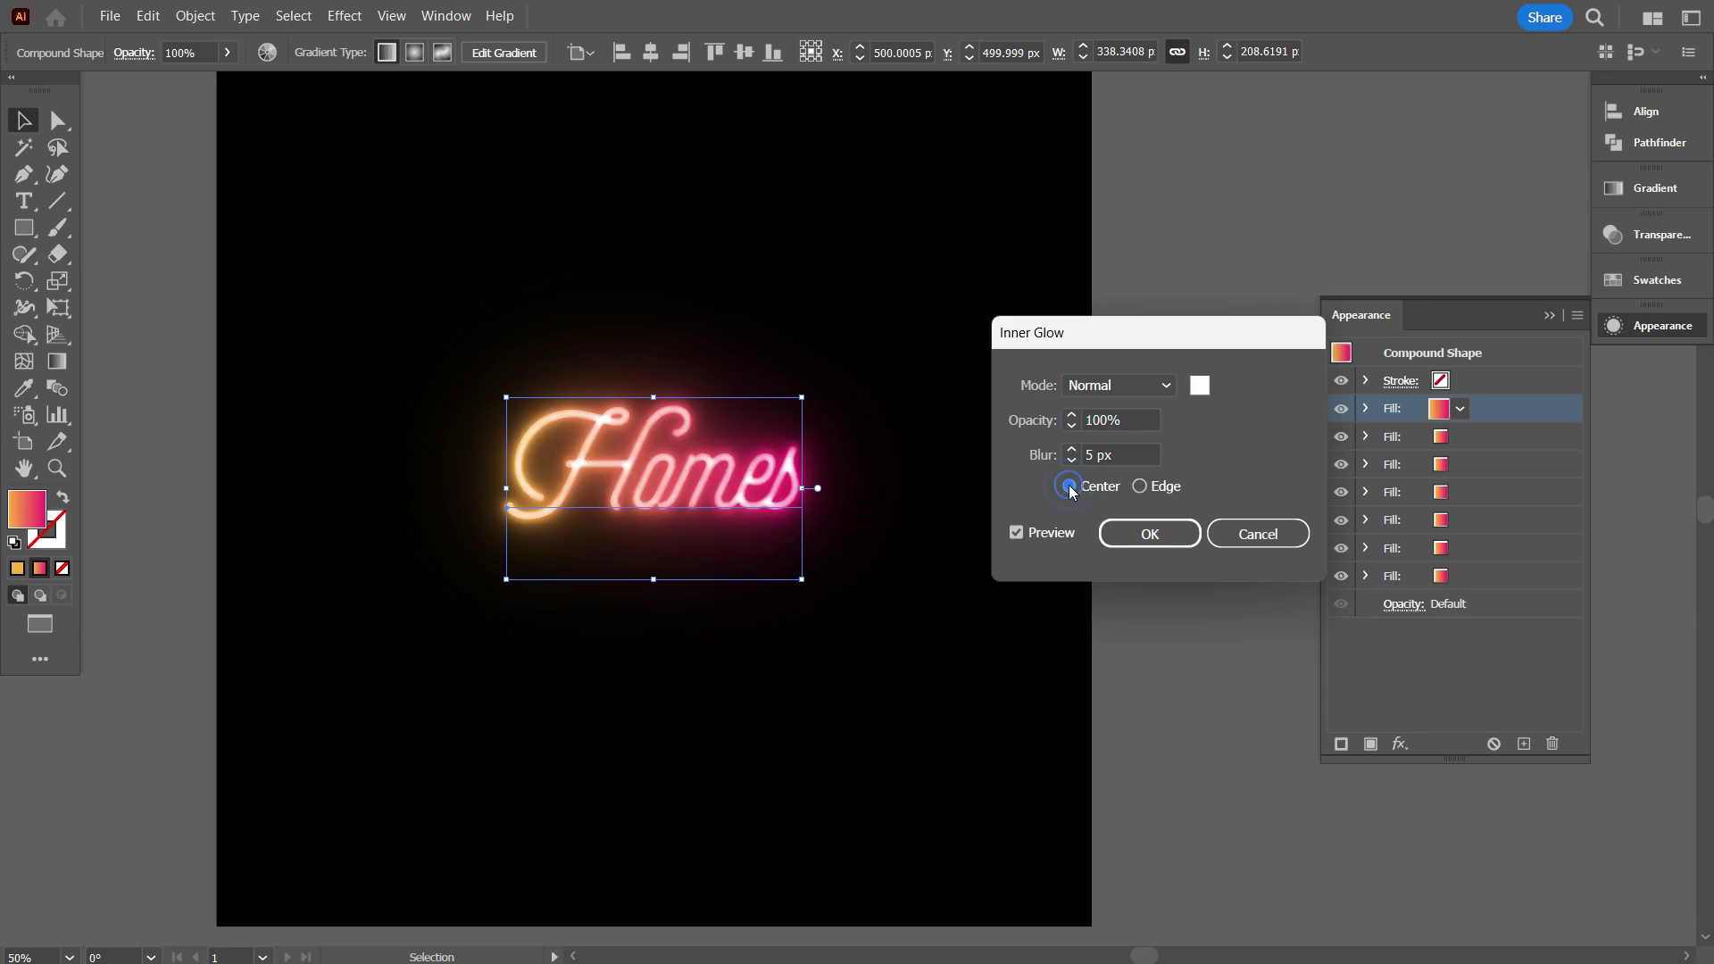
click(1121, 456)
key(Down)
key(Down)
key(Down)
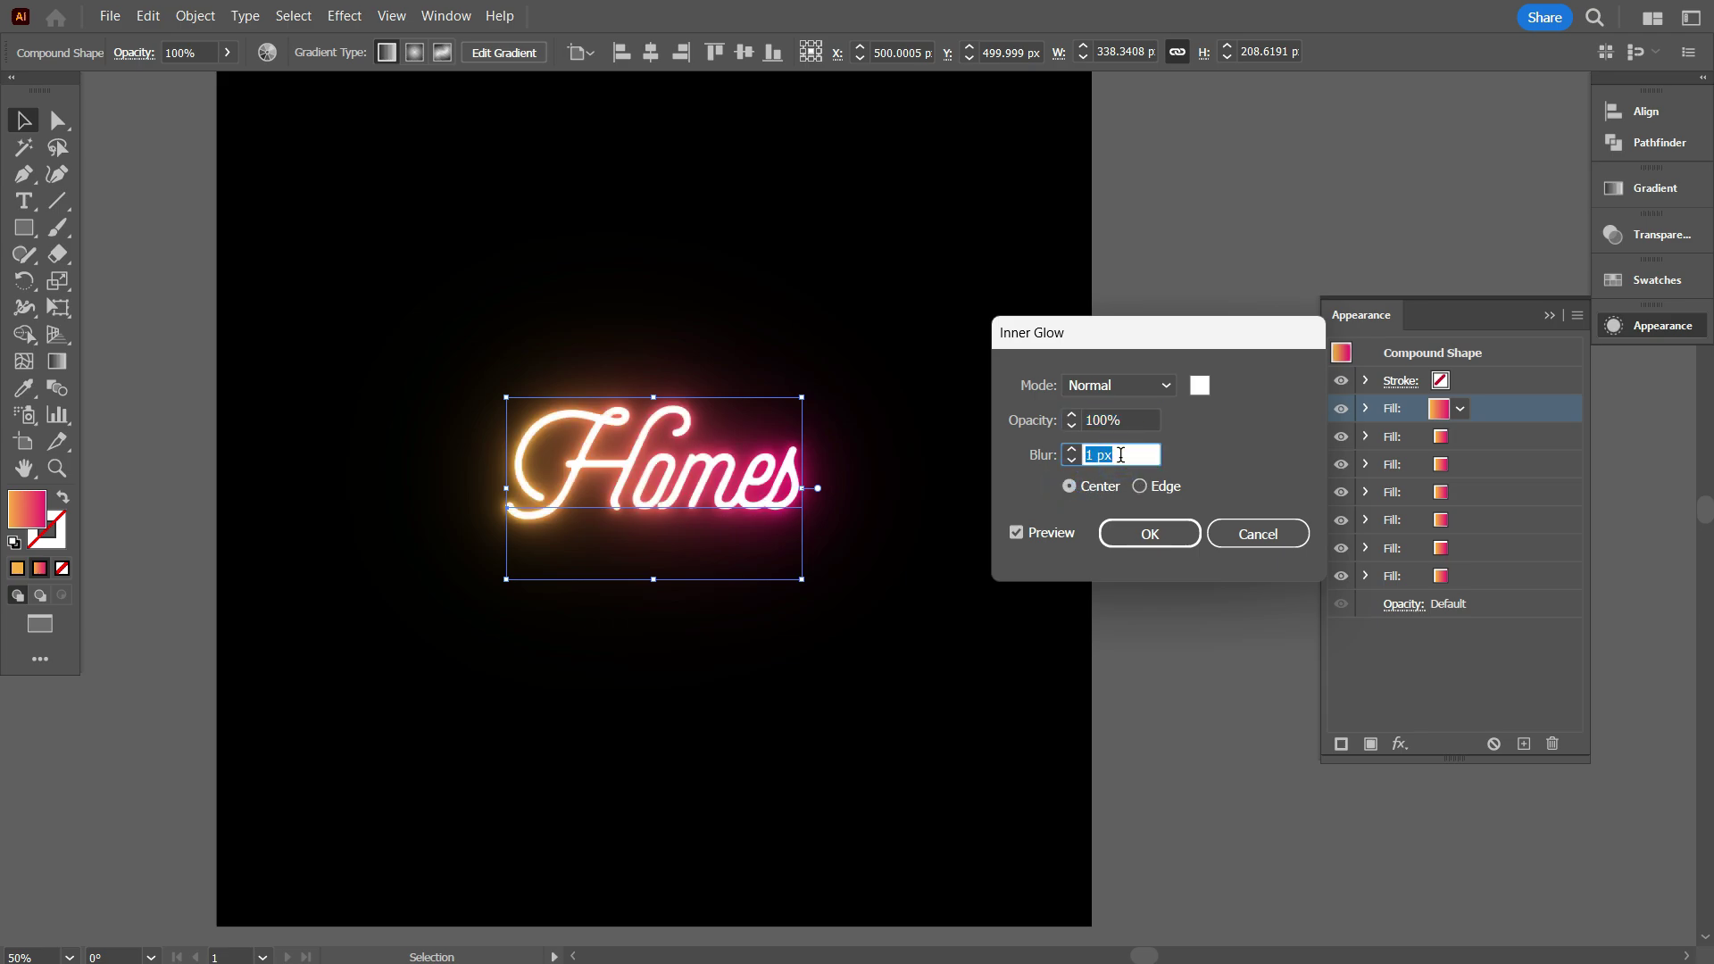
key(Down)
key(Up)
click(1164, 541)
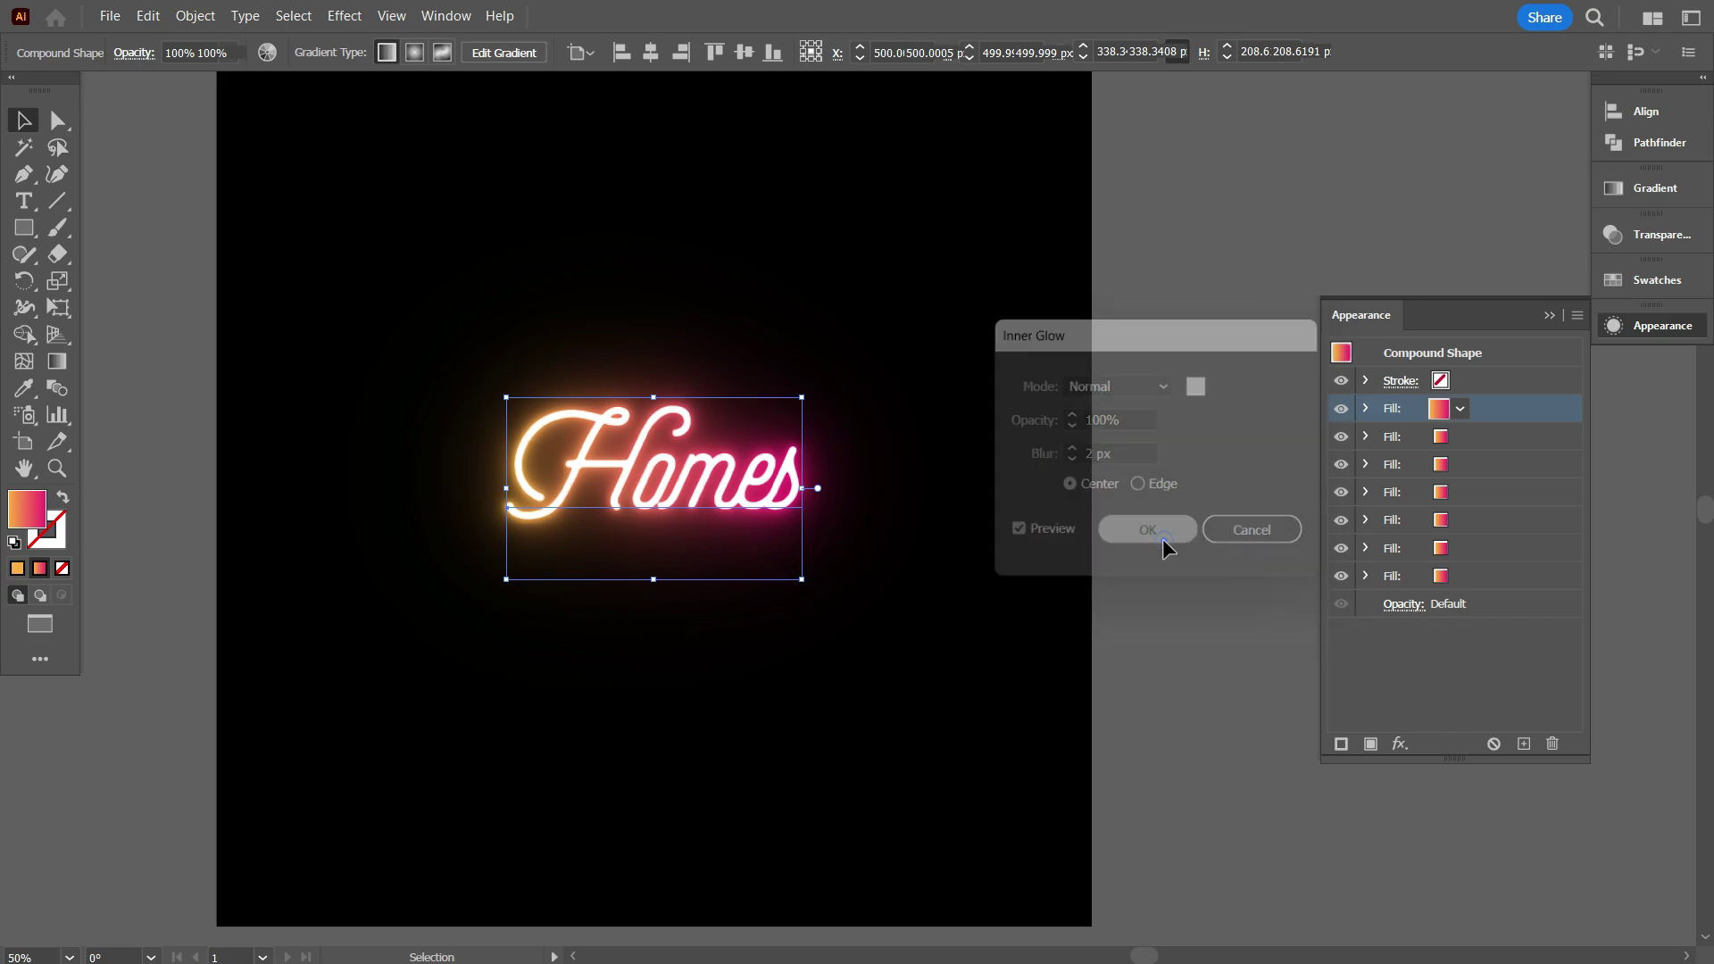
click(1118, 623)
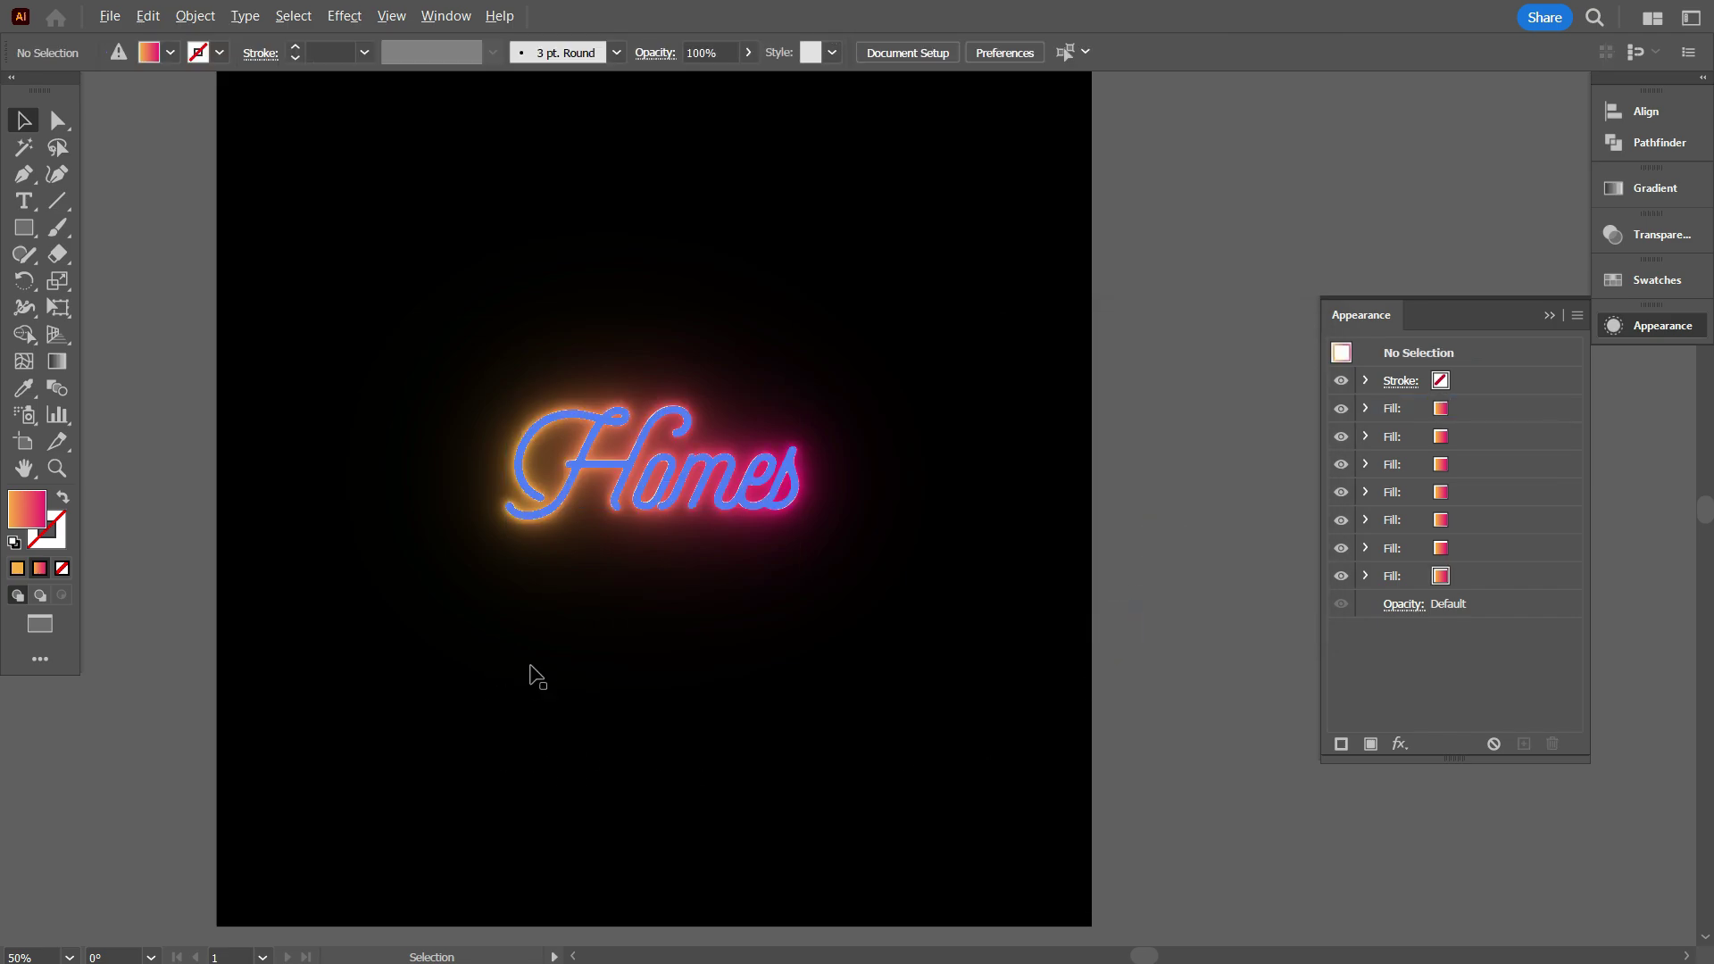
Step: Add a second line reading 'Sweeet' beneath 'Homes' in the neon text
scroll(554, 671, up, 1)
drag(746, 721, 875, 770)
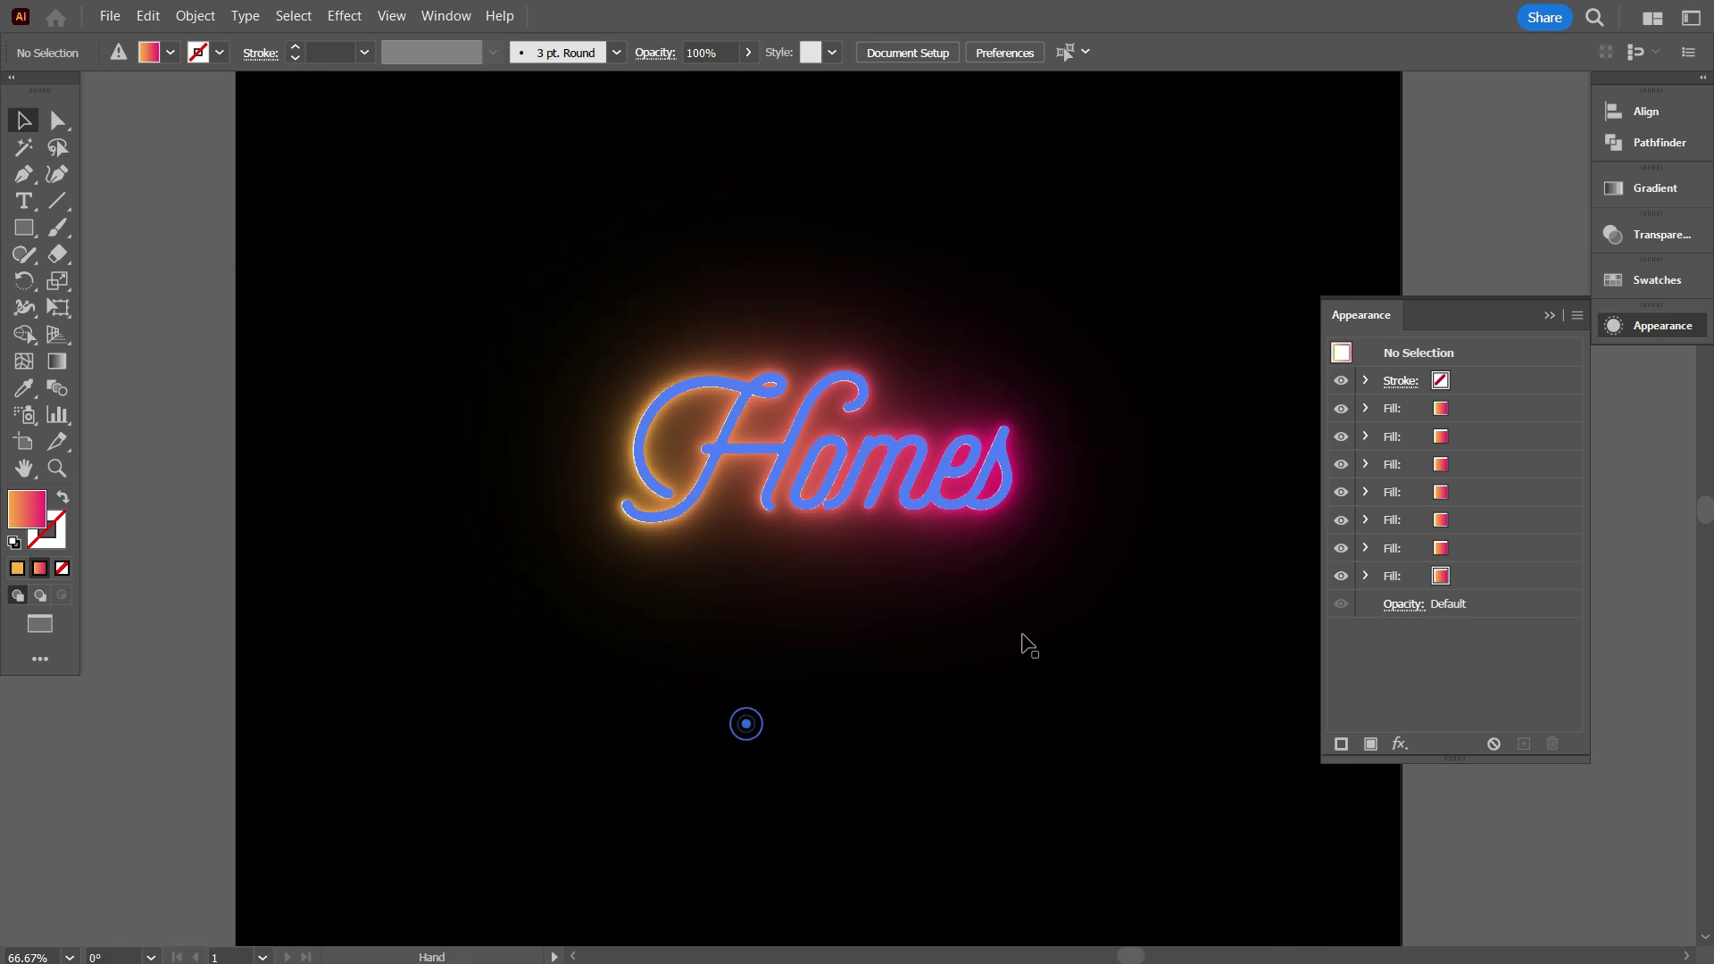
click(1549, 315)
double_click(908, 464)
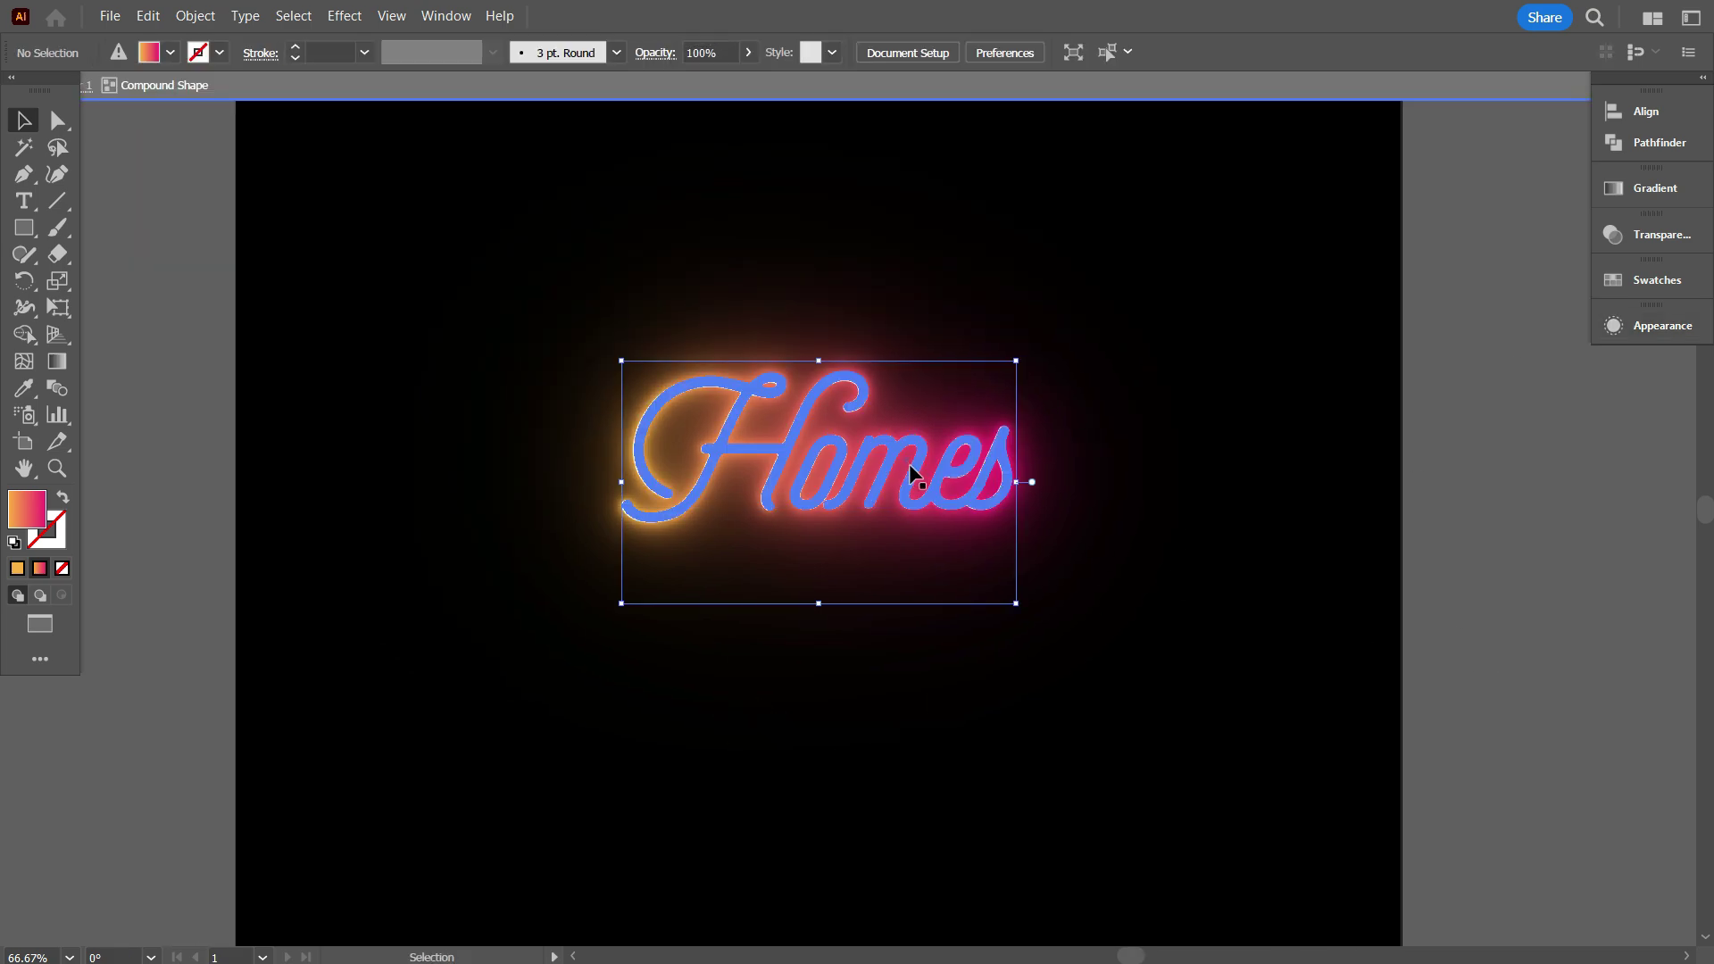
click(983, 487)
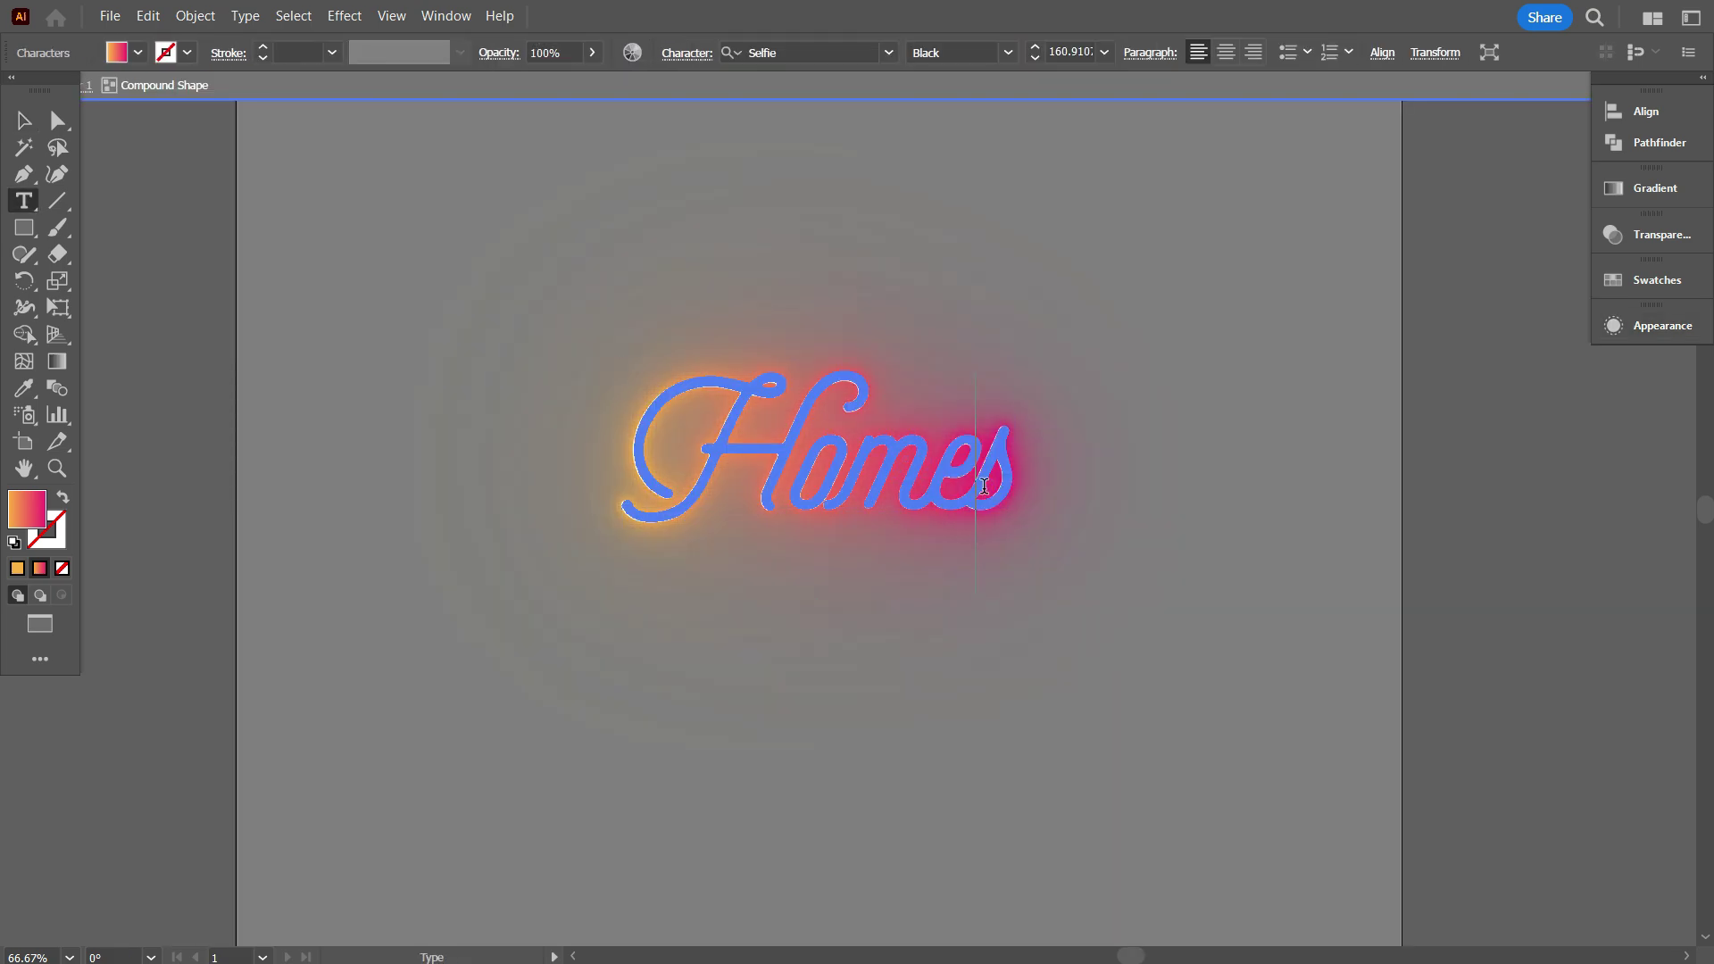
key(Right)
key(Return)
text(Sweee)
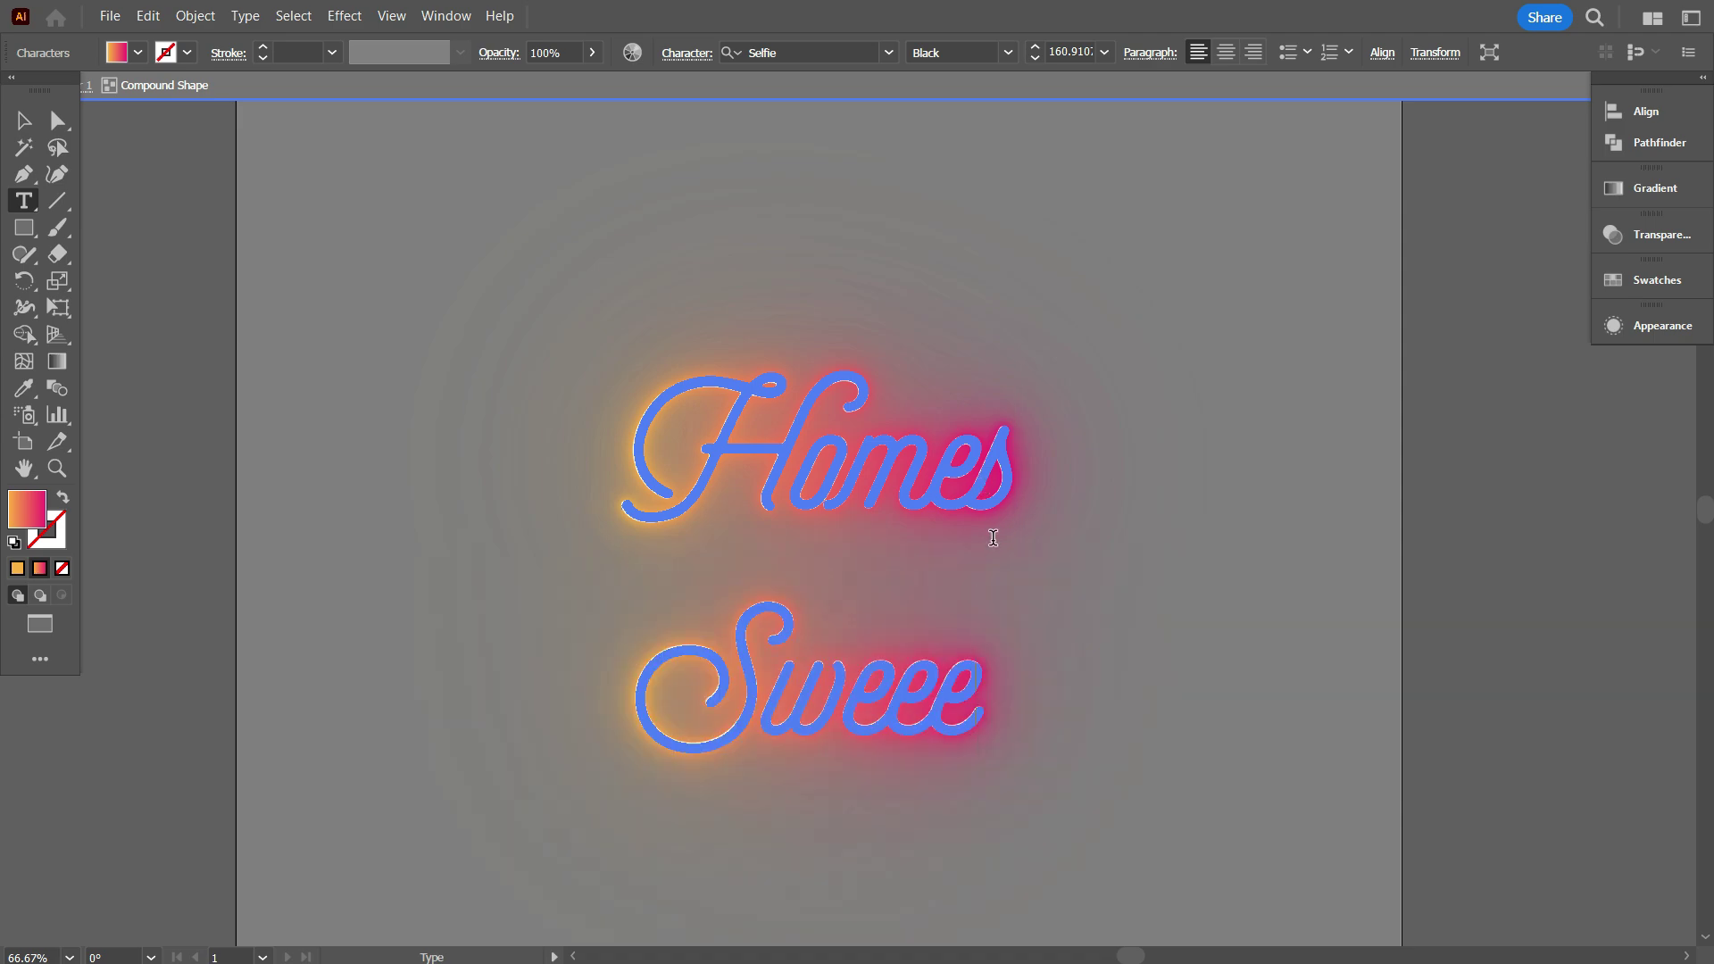
text(t)
click(24, 120)
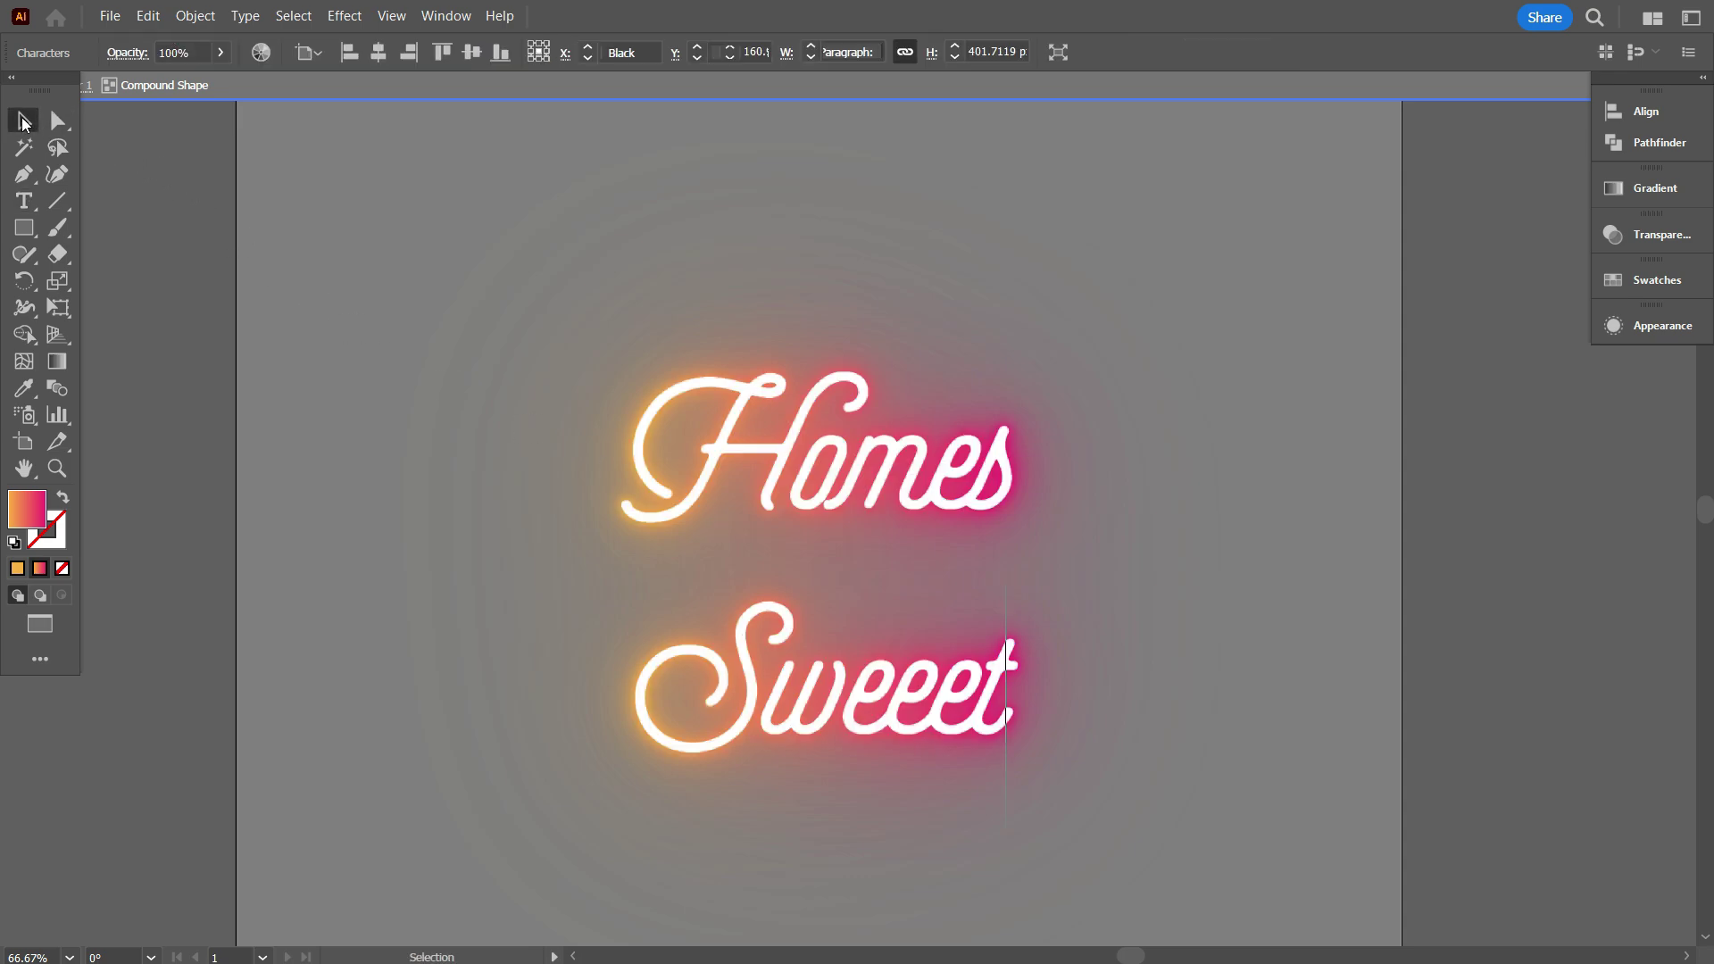
double_click(185, 346)
Step: Move the two-line text up, then align it horizontally and vertically centred on the artboard
scroll(417, 317, down, 1)
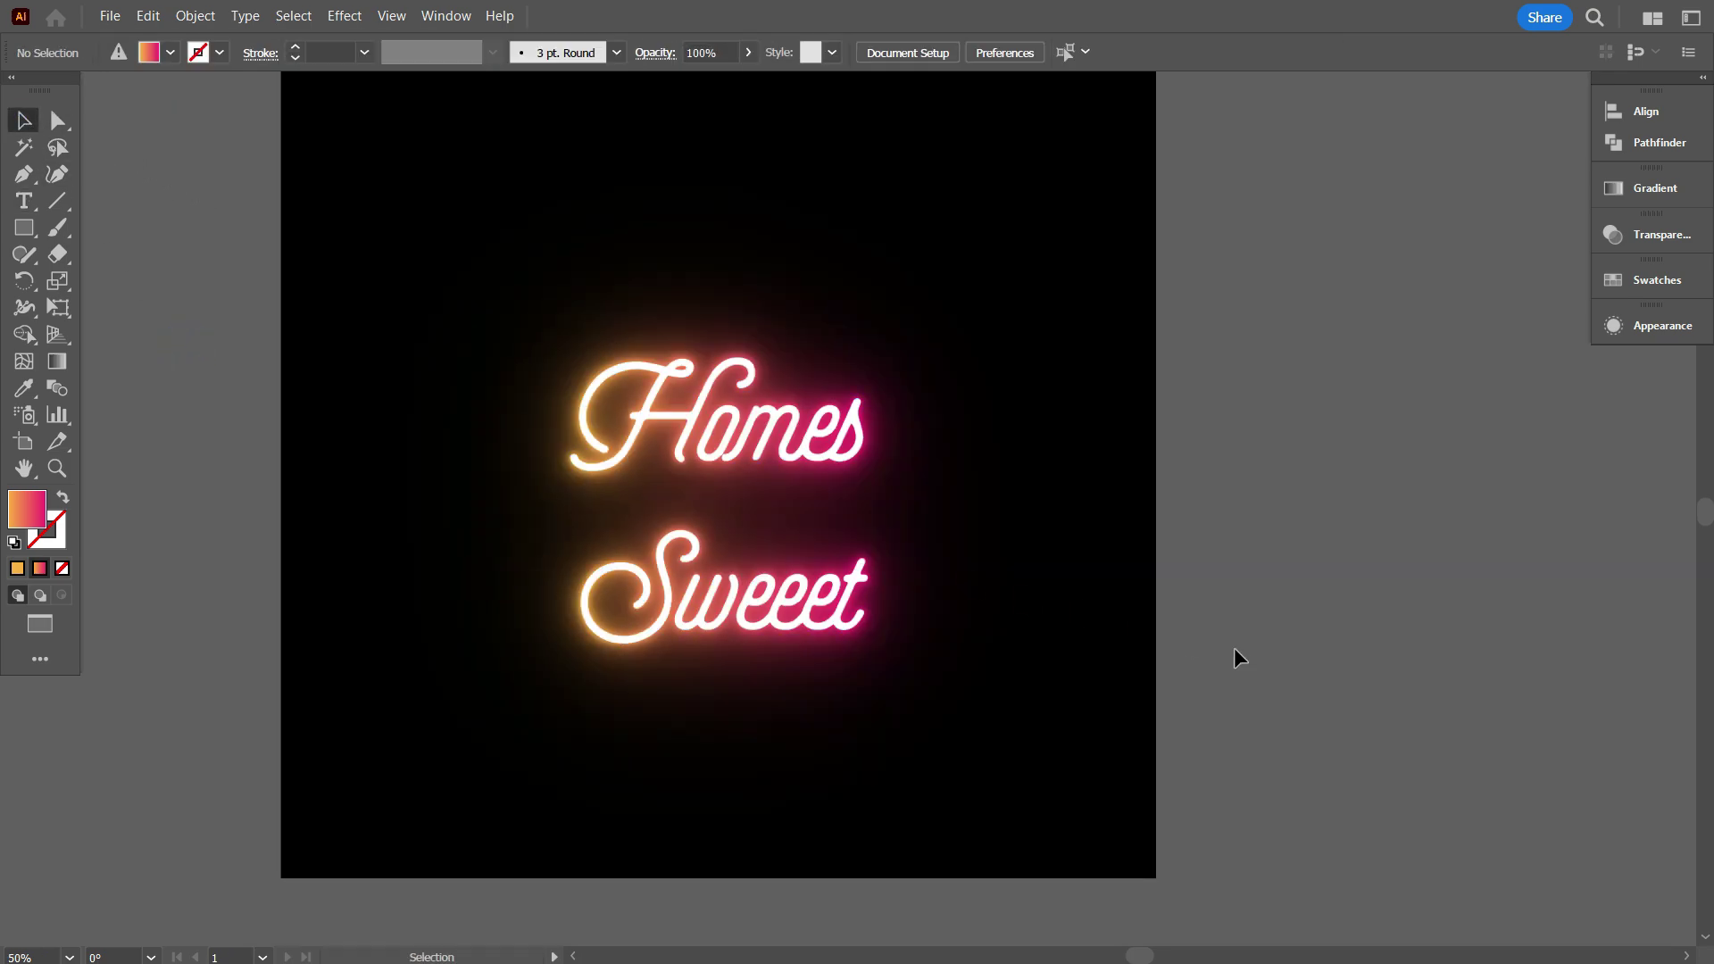
scroll(1369, 662, up, 2)
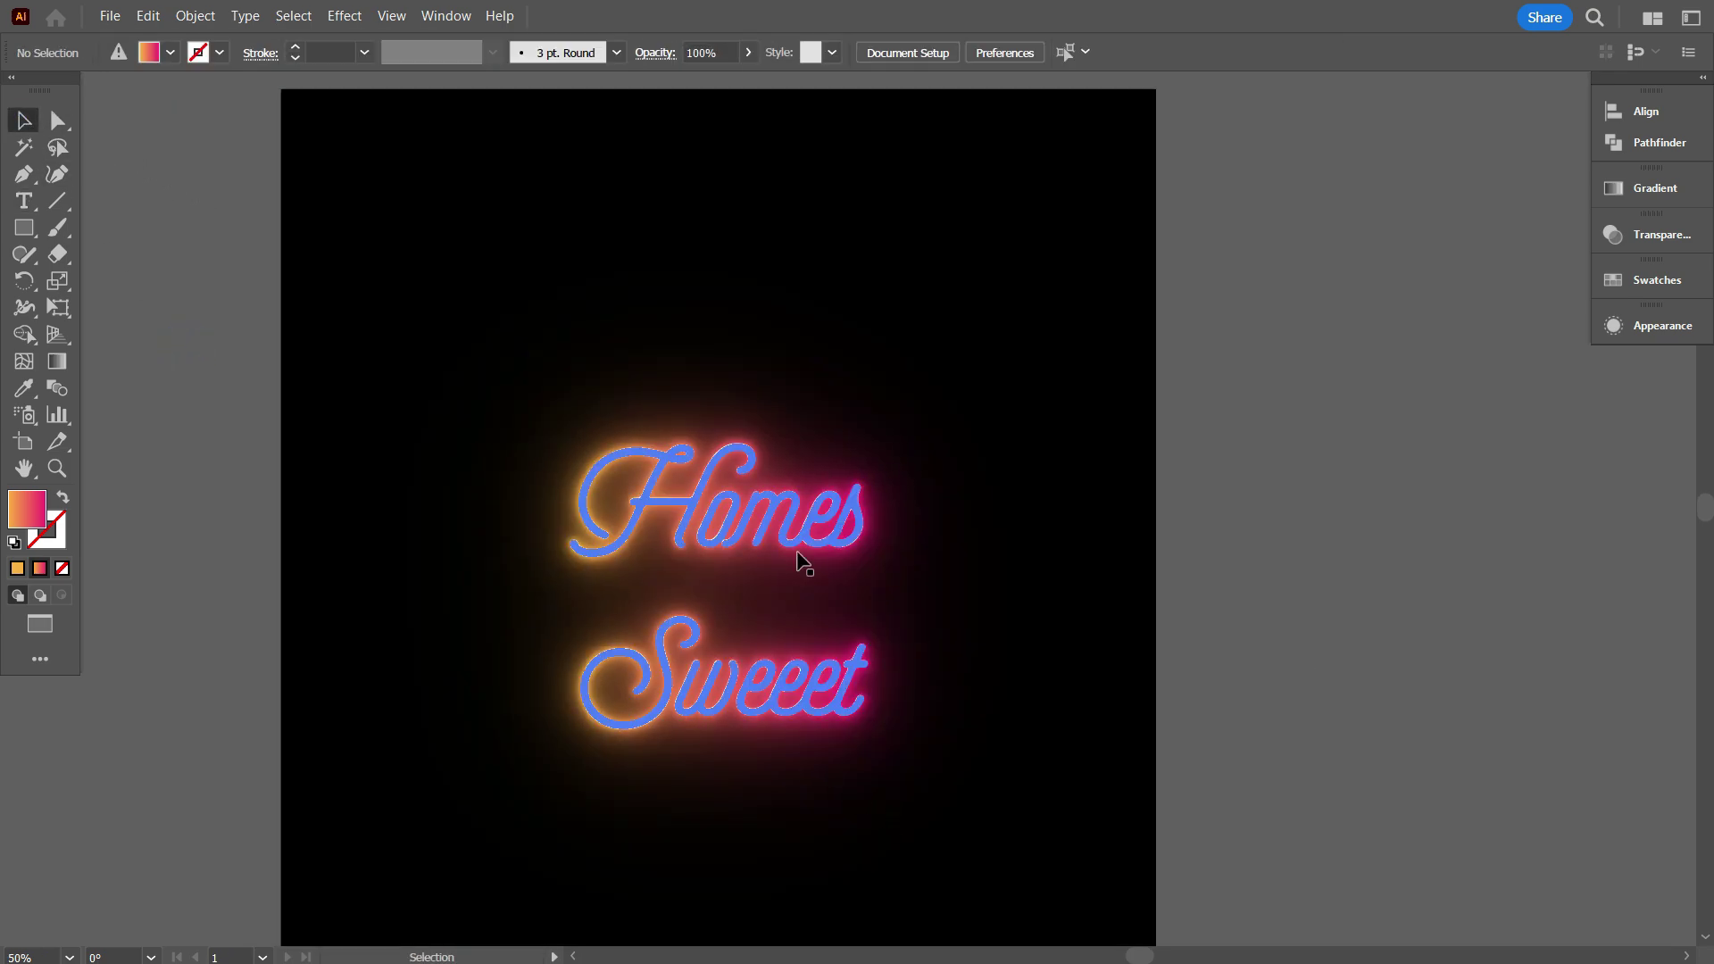
drag(832, 505, 831, 438)
scroll(803, 447, down, 2)
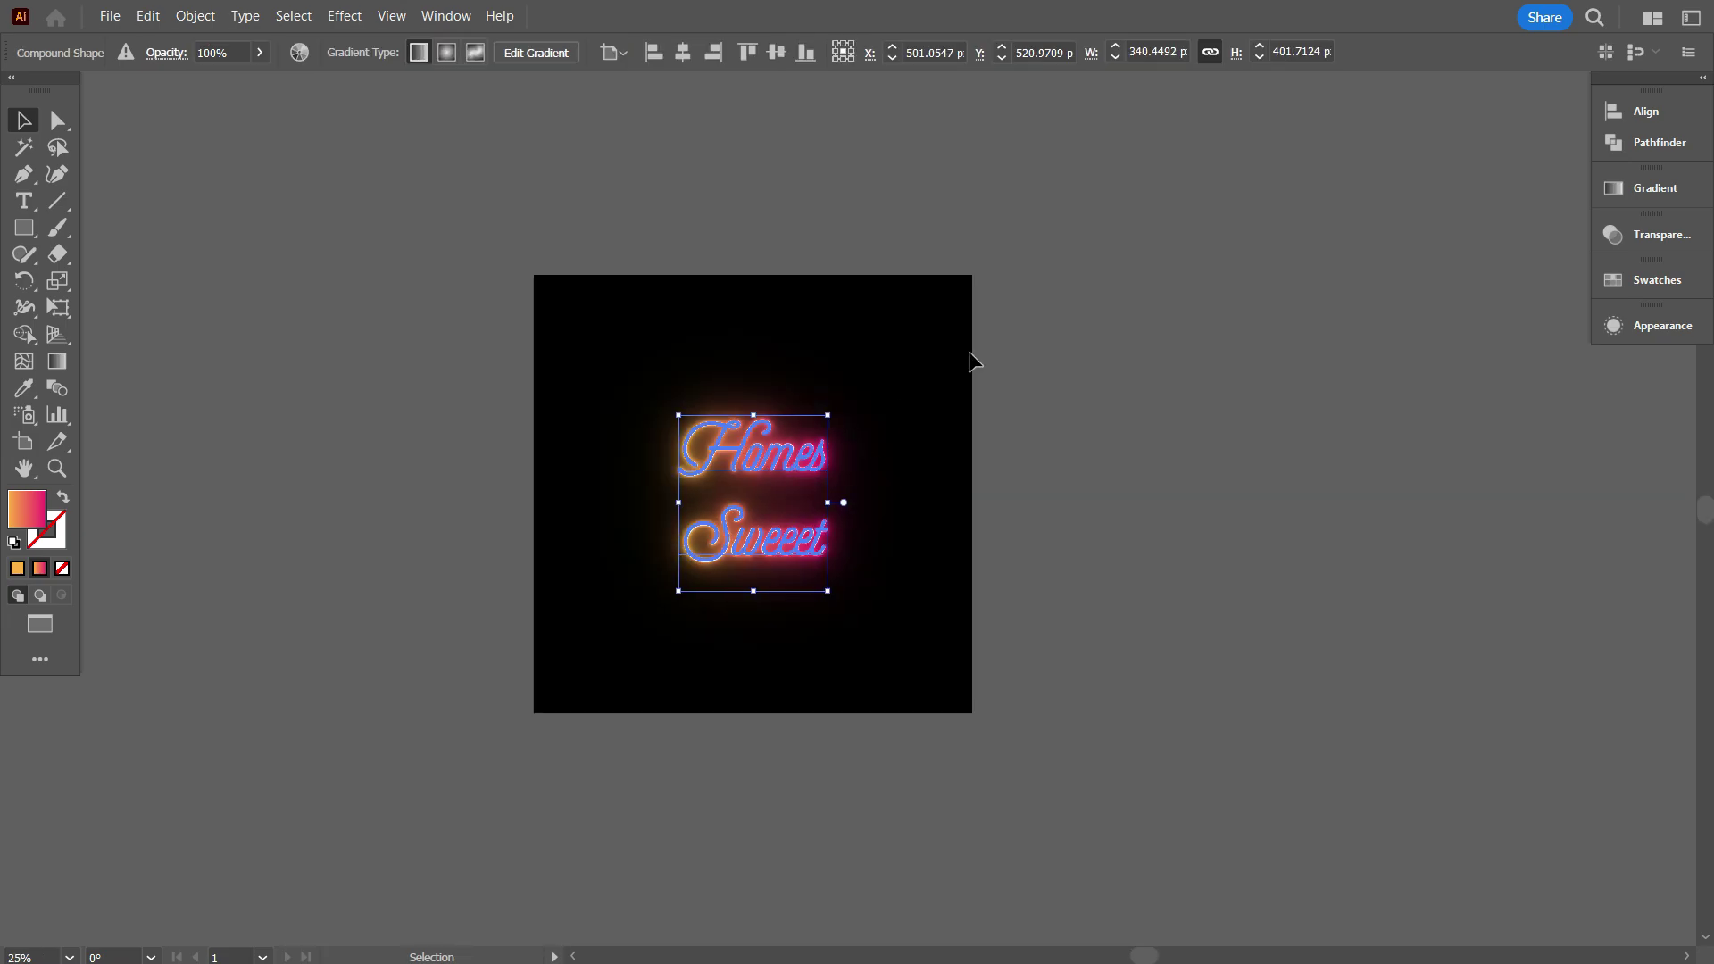
click(682, 52)
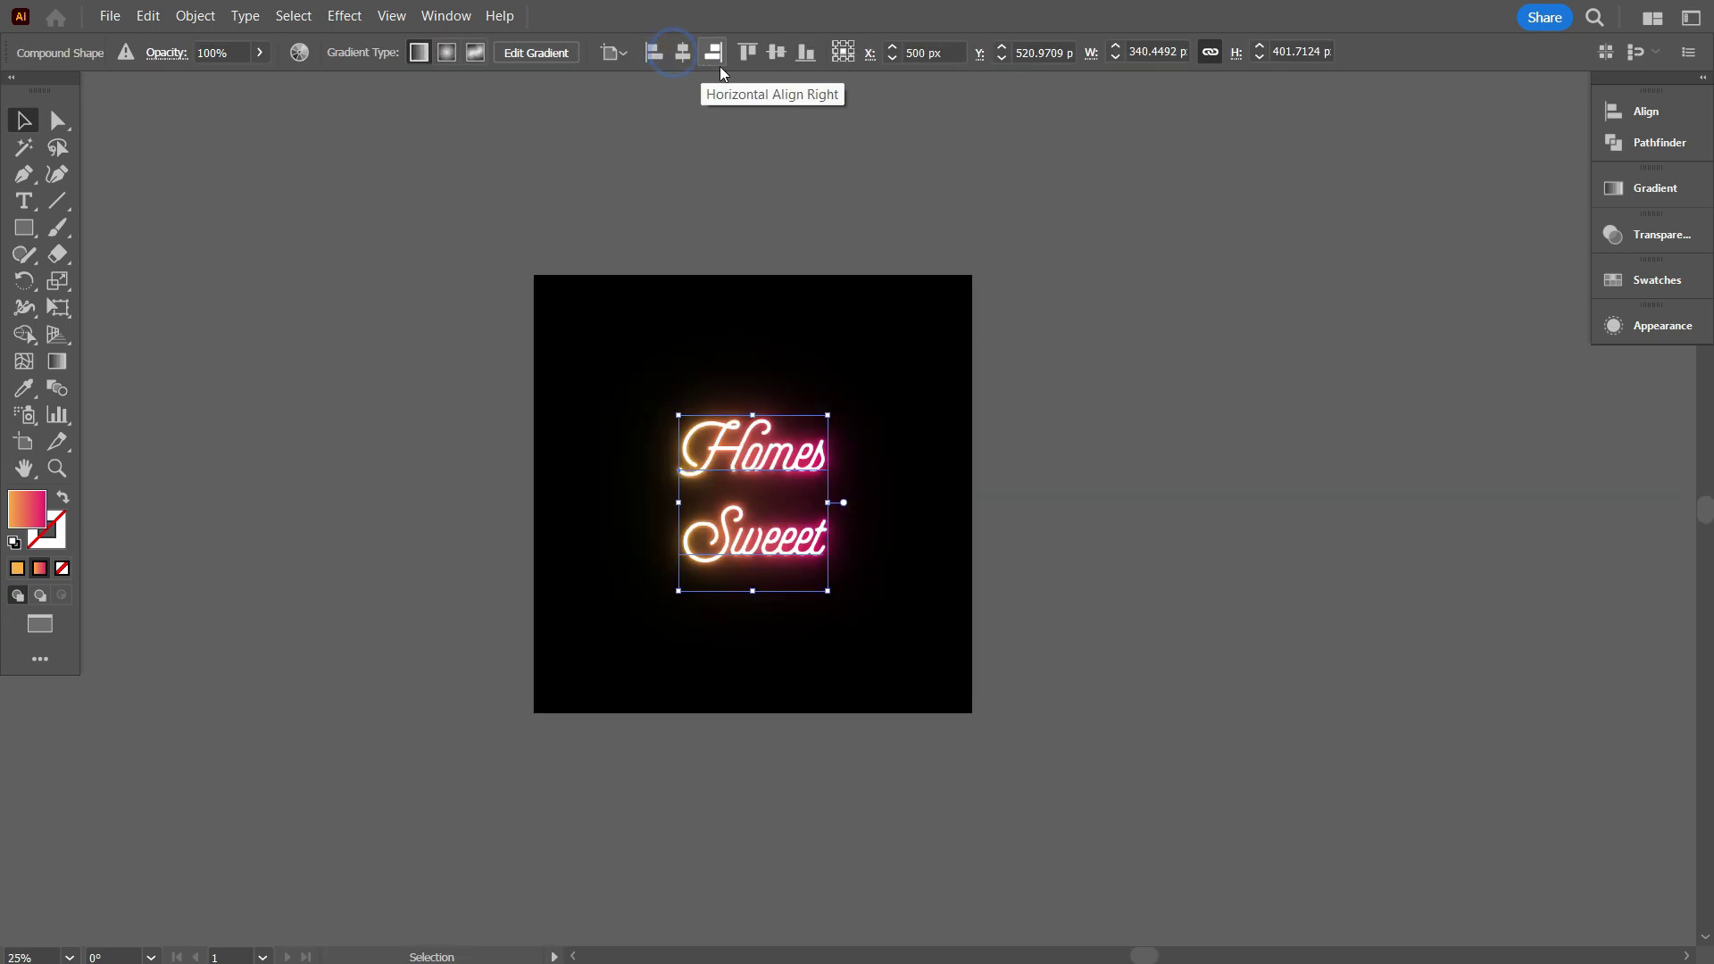
click(775, 52)
click(806, 145)
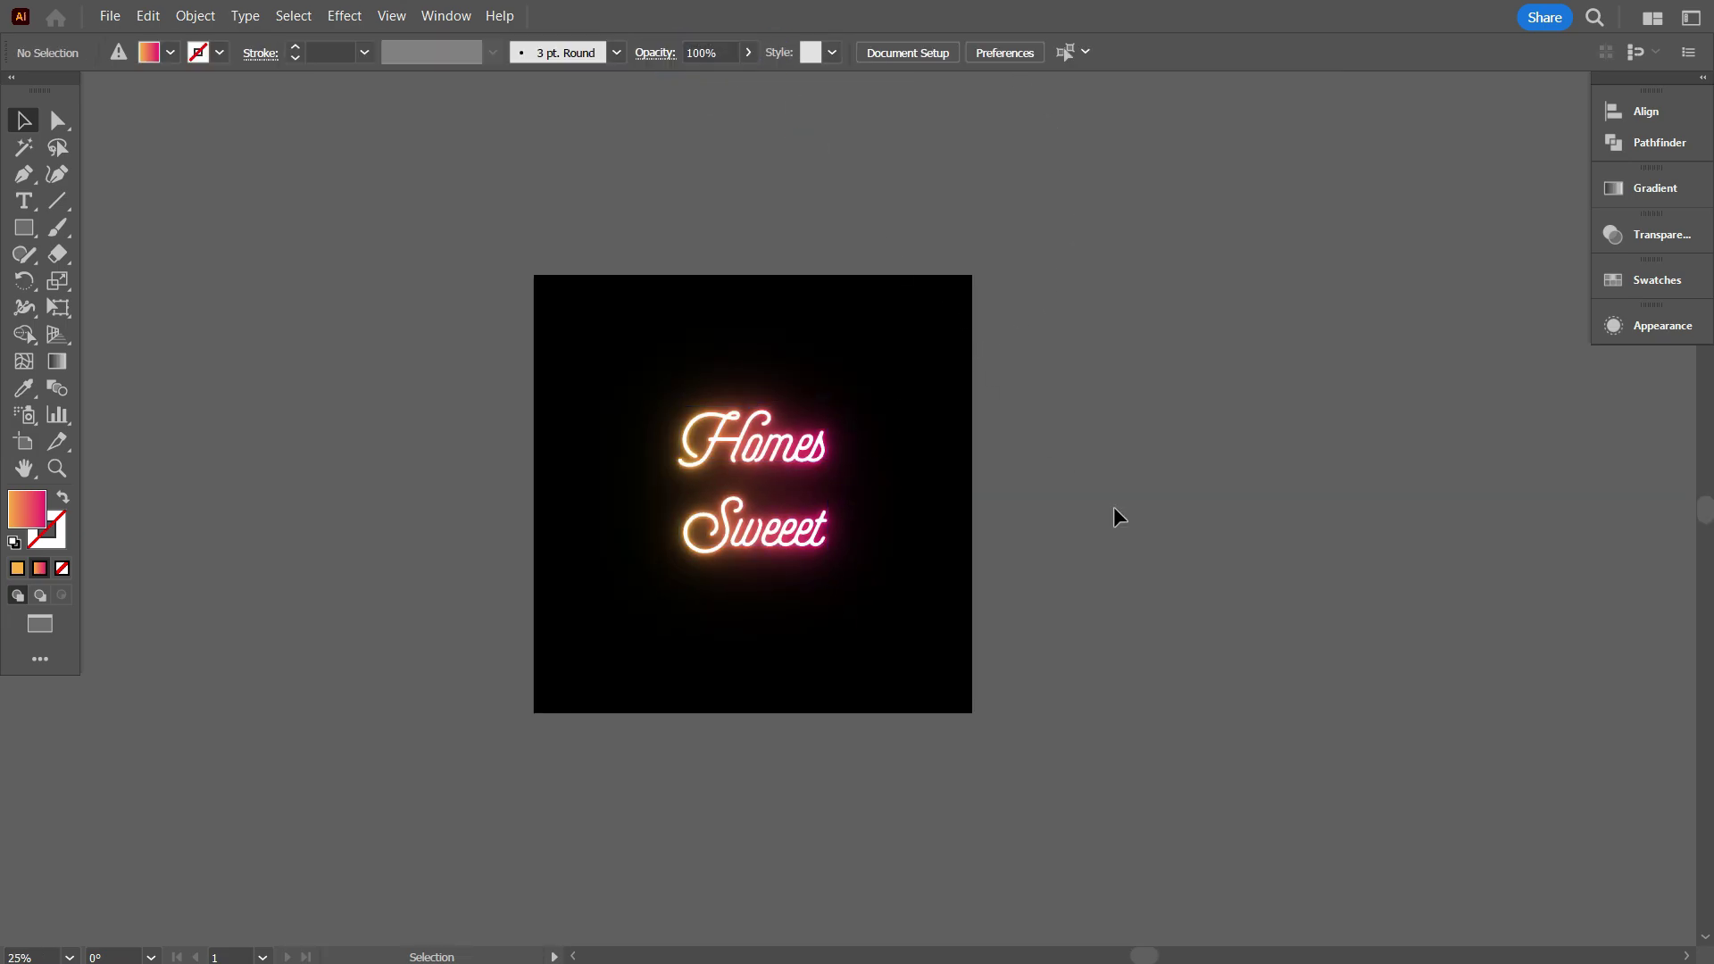
scroll(576, 679, up, 1)
scroll(440, 697, up, 1)
scroll(443, 679, up, 1)
scroll(443, 672, up, 2)
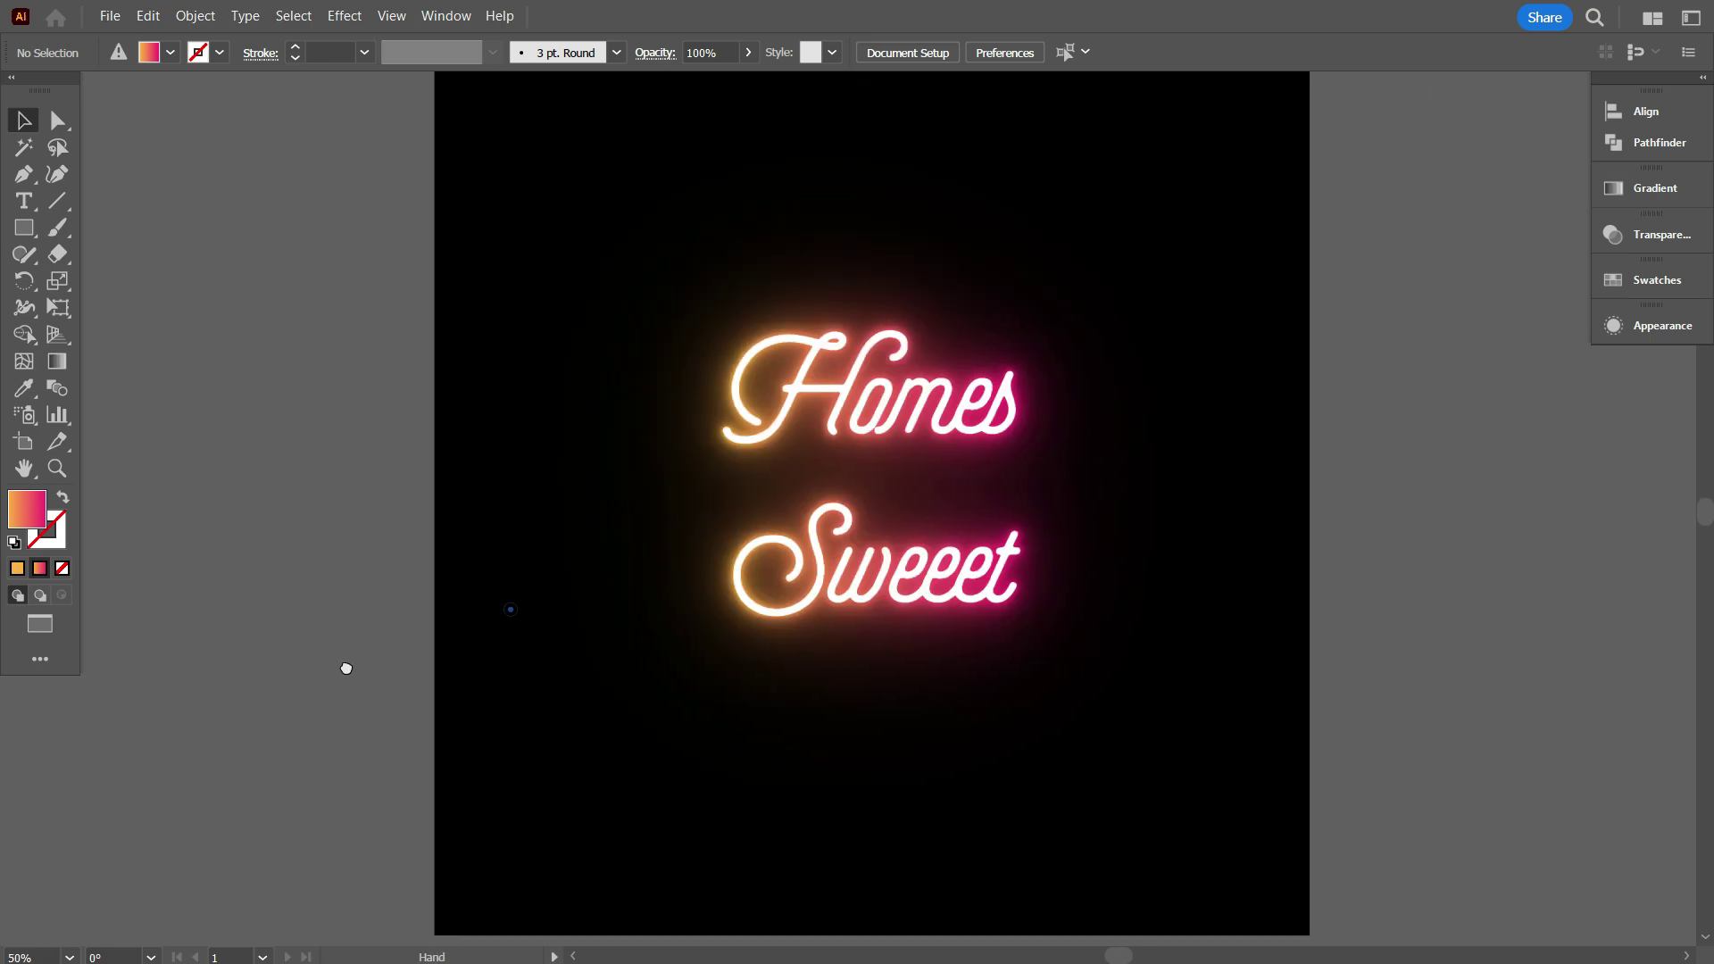
scroll(994, 375, down, 1)
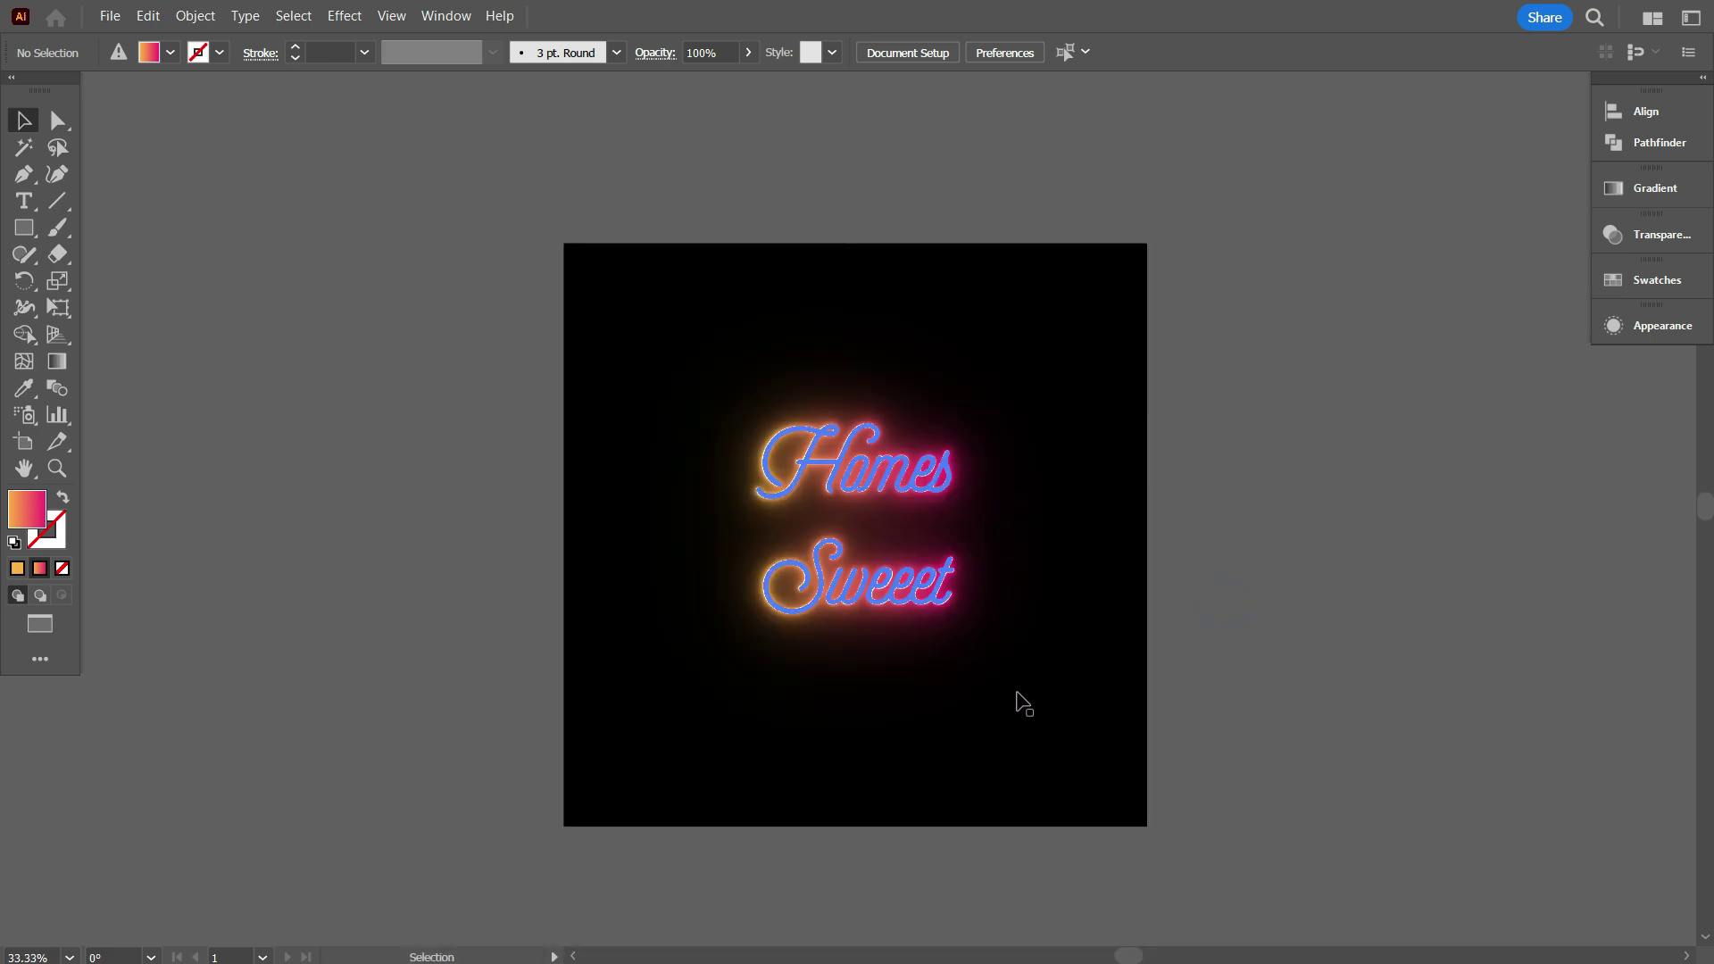
Step: Recolour the pink global swatch to deep blue by setting its HSB hue to 242
click(934, 501)
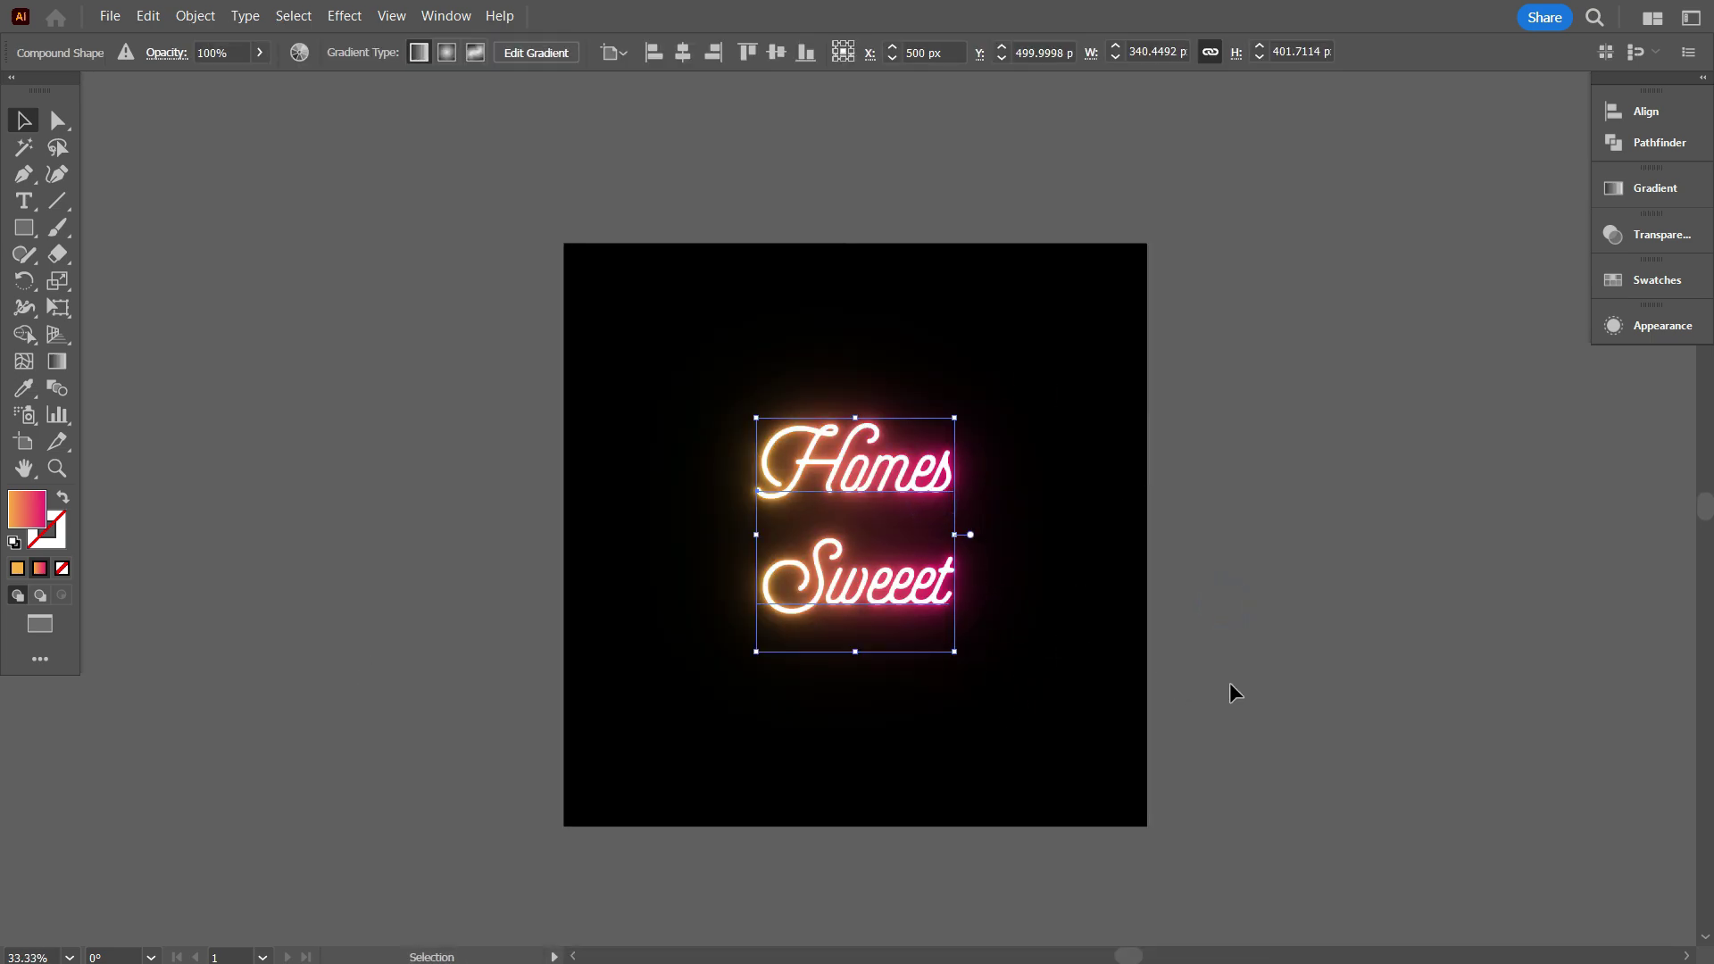
click(1637, 282)
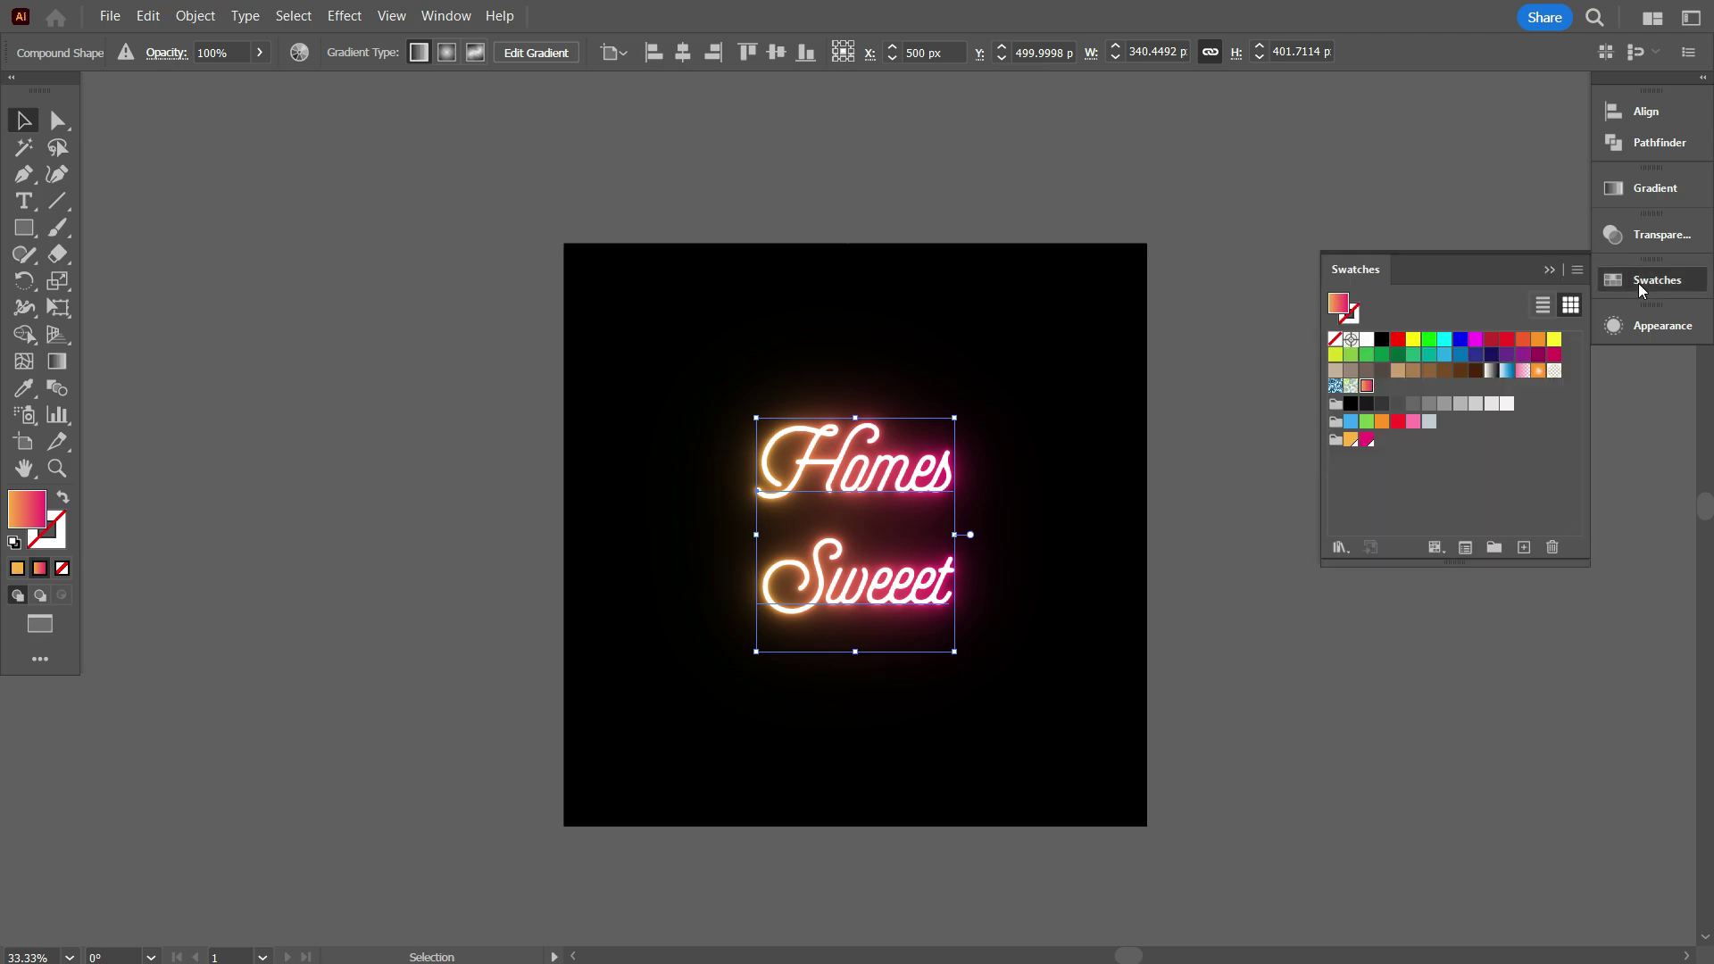
click(1367, 440)
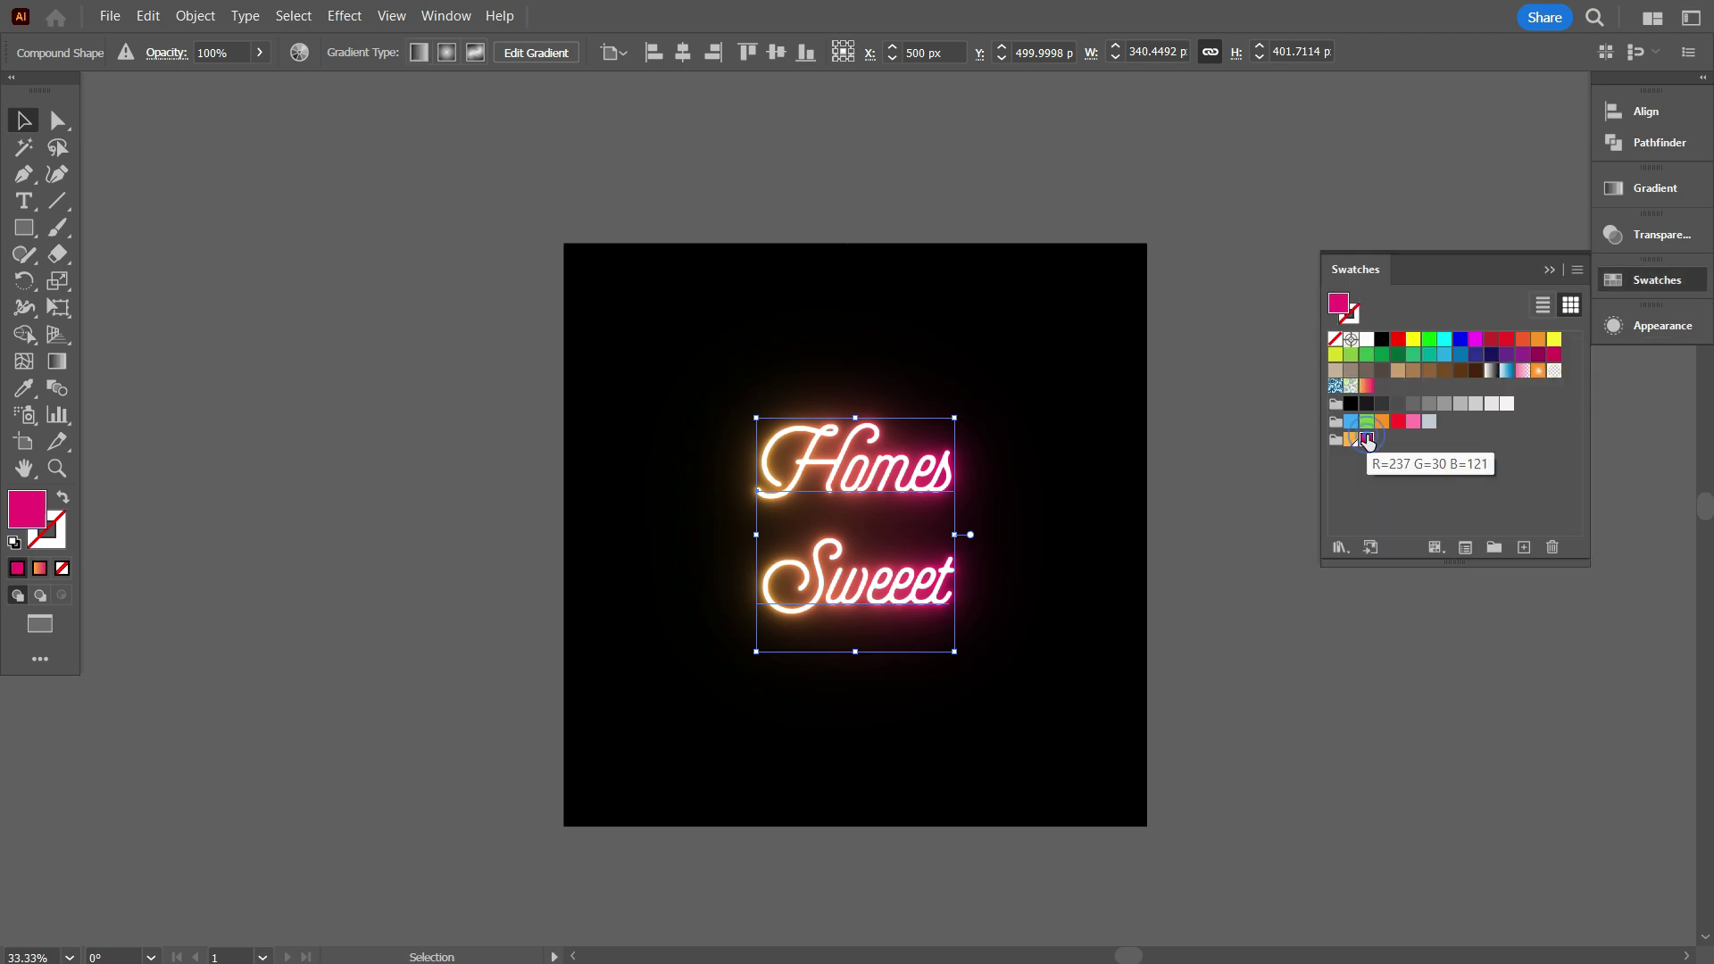
click(1465, 552)
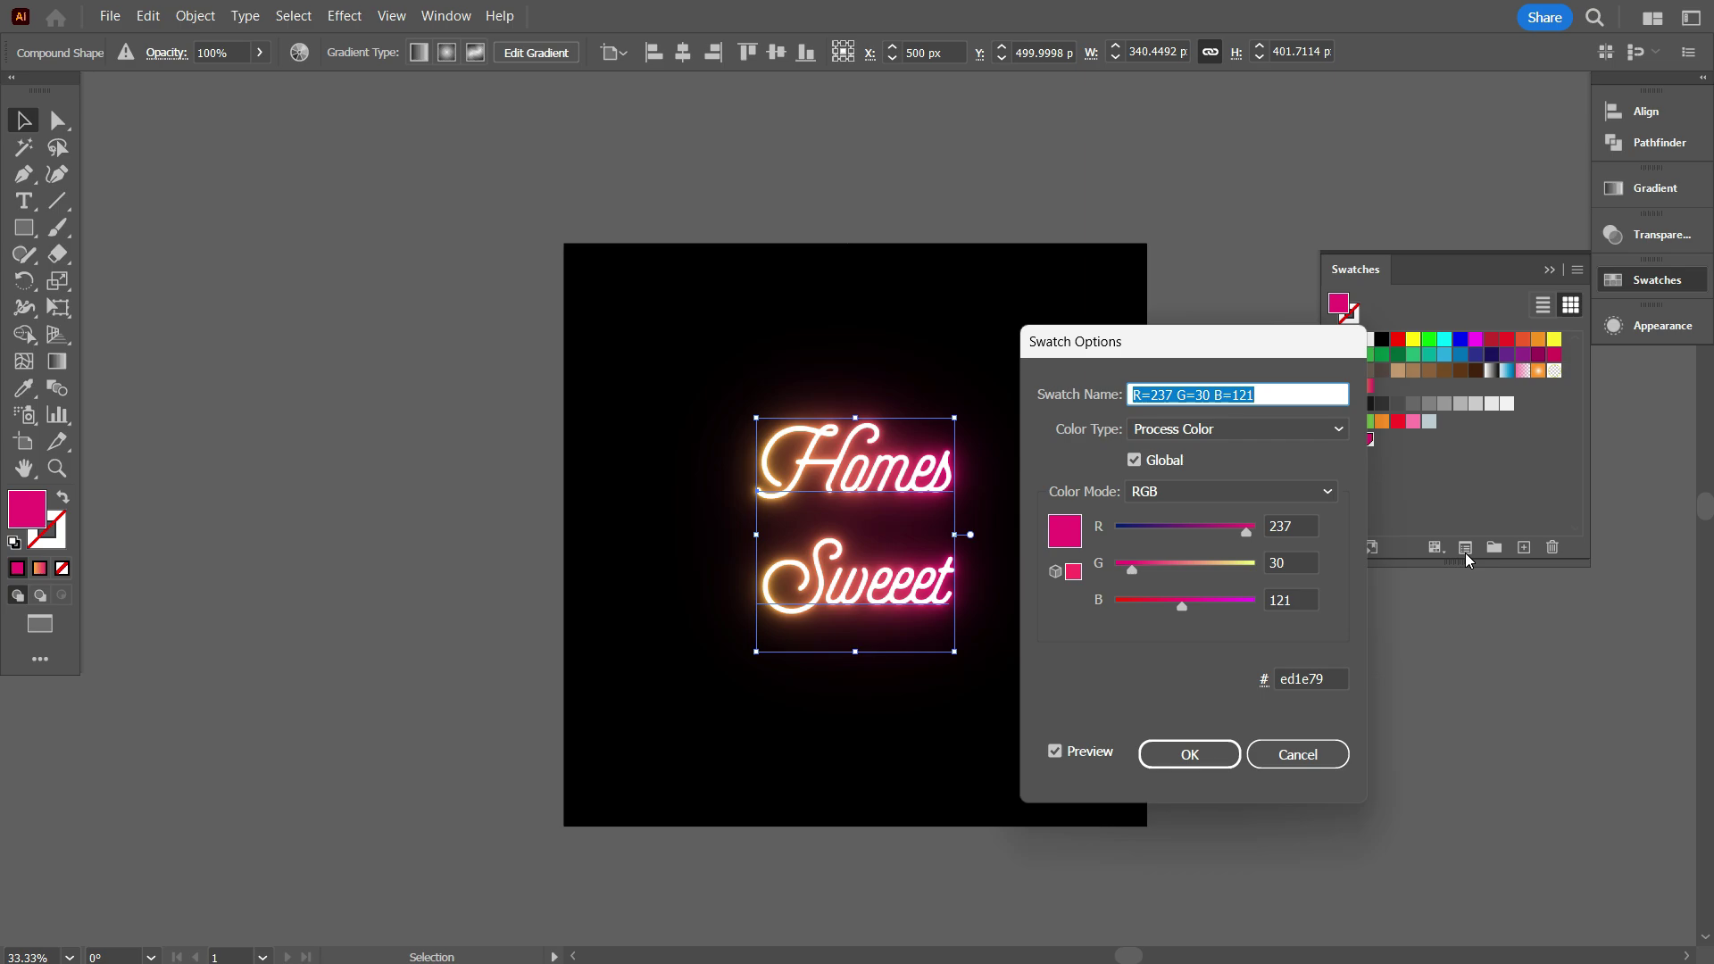
click(1219, 491)
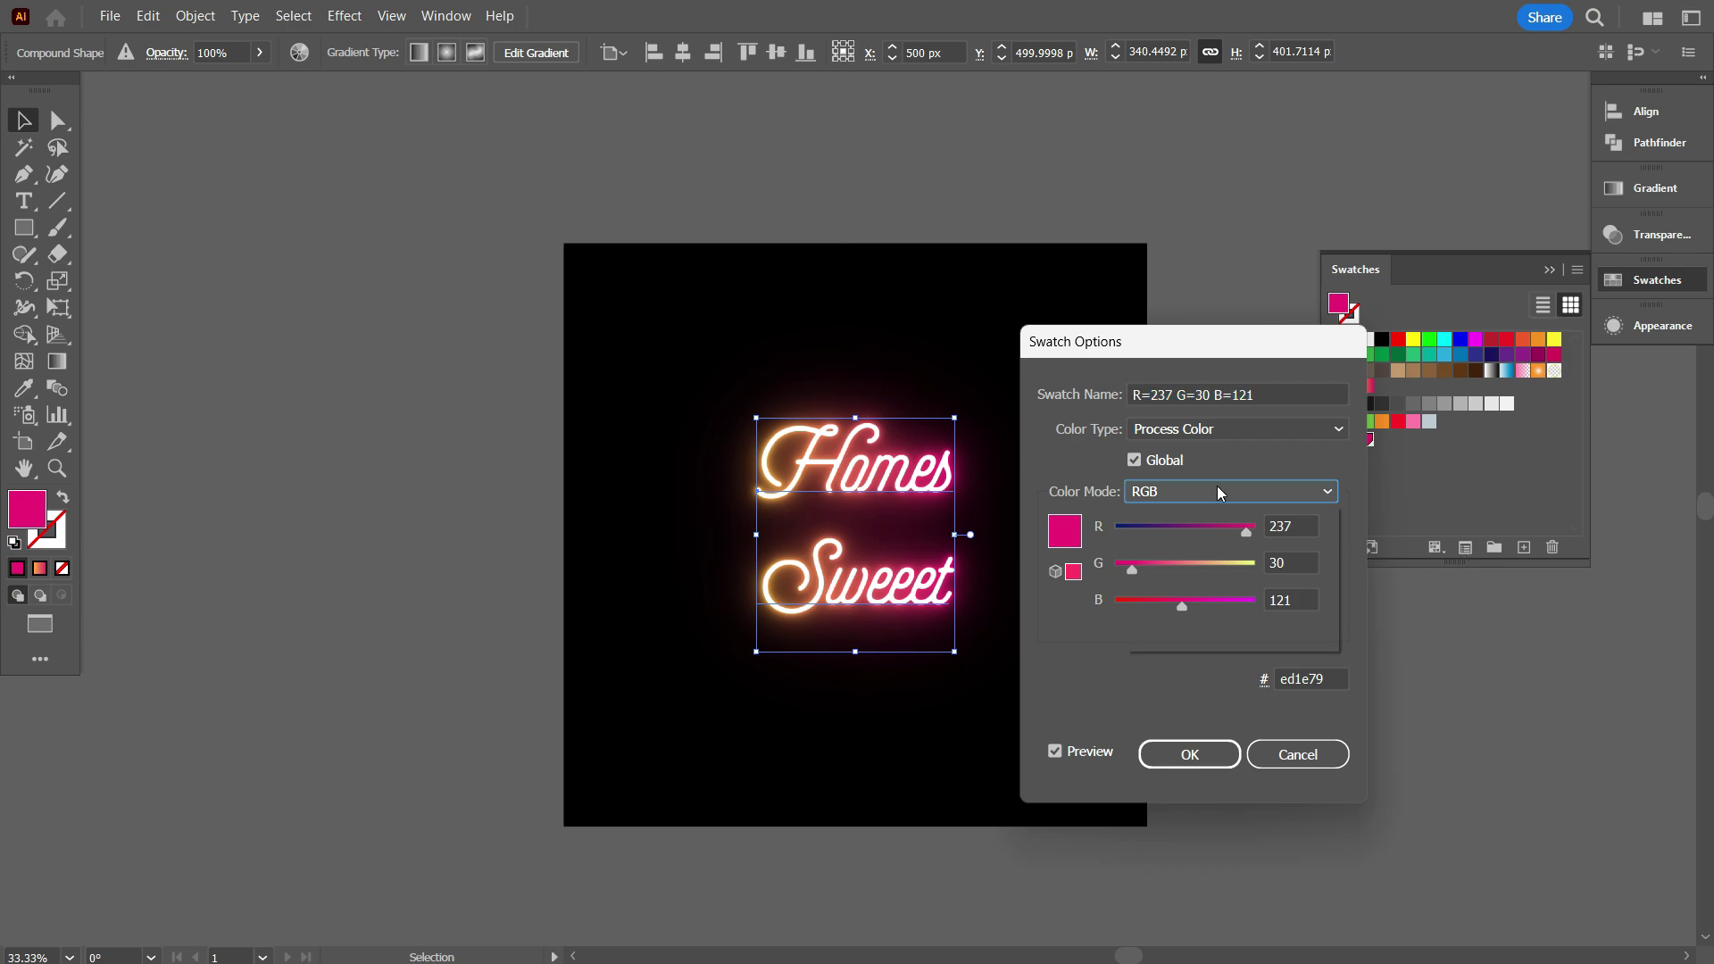
click(1181, 560)
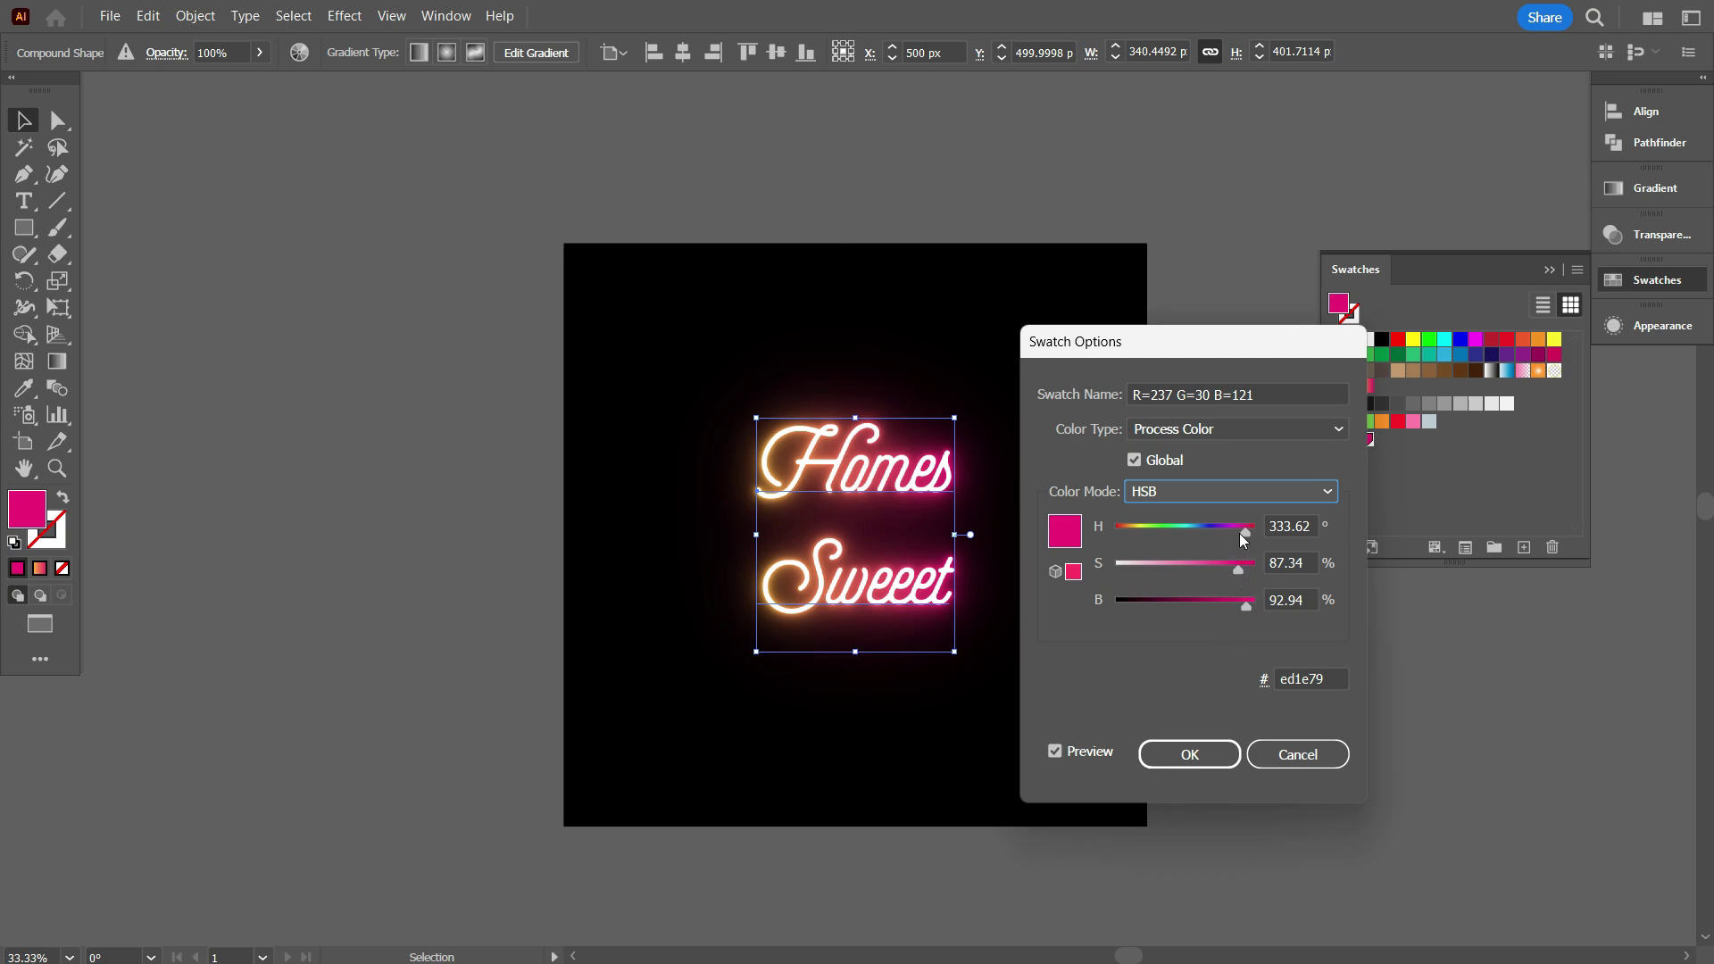
drag(1240, 534, 1232, 616)
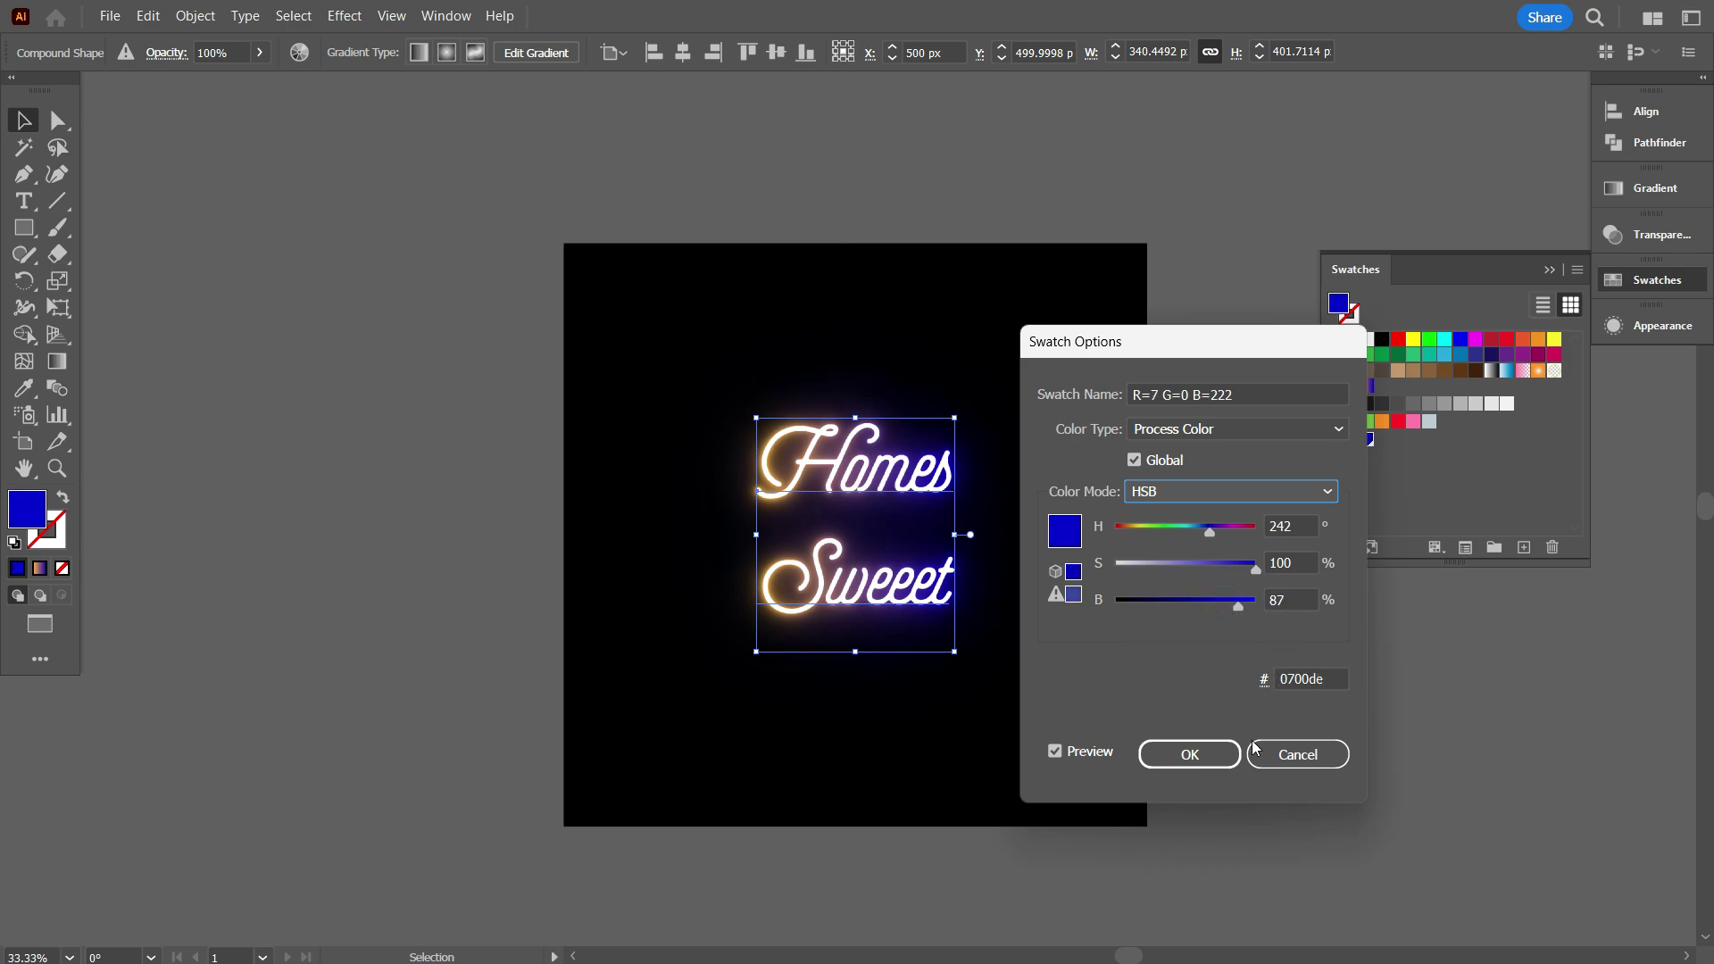
click(1207, 753)
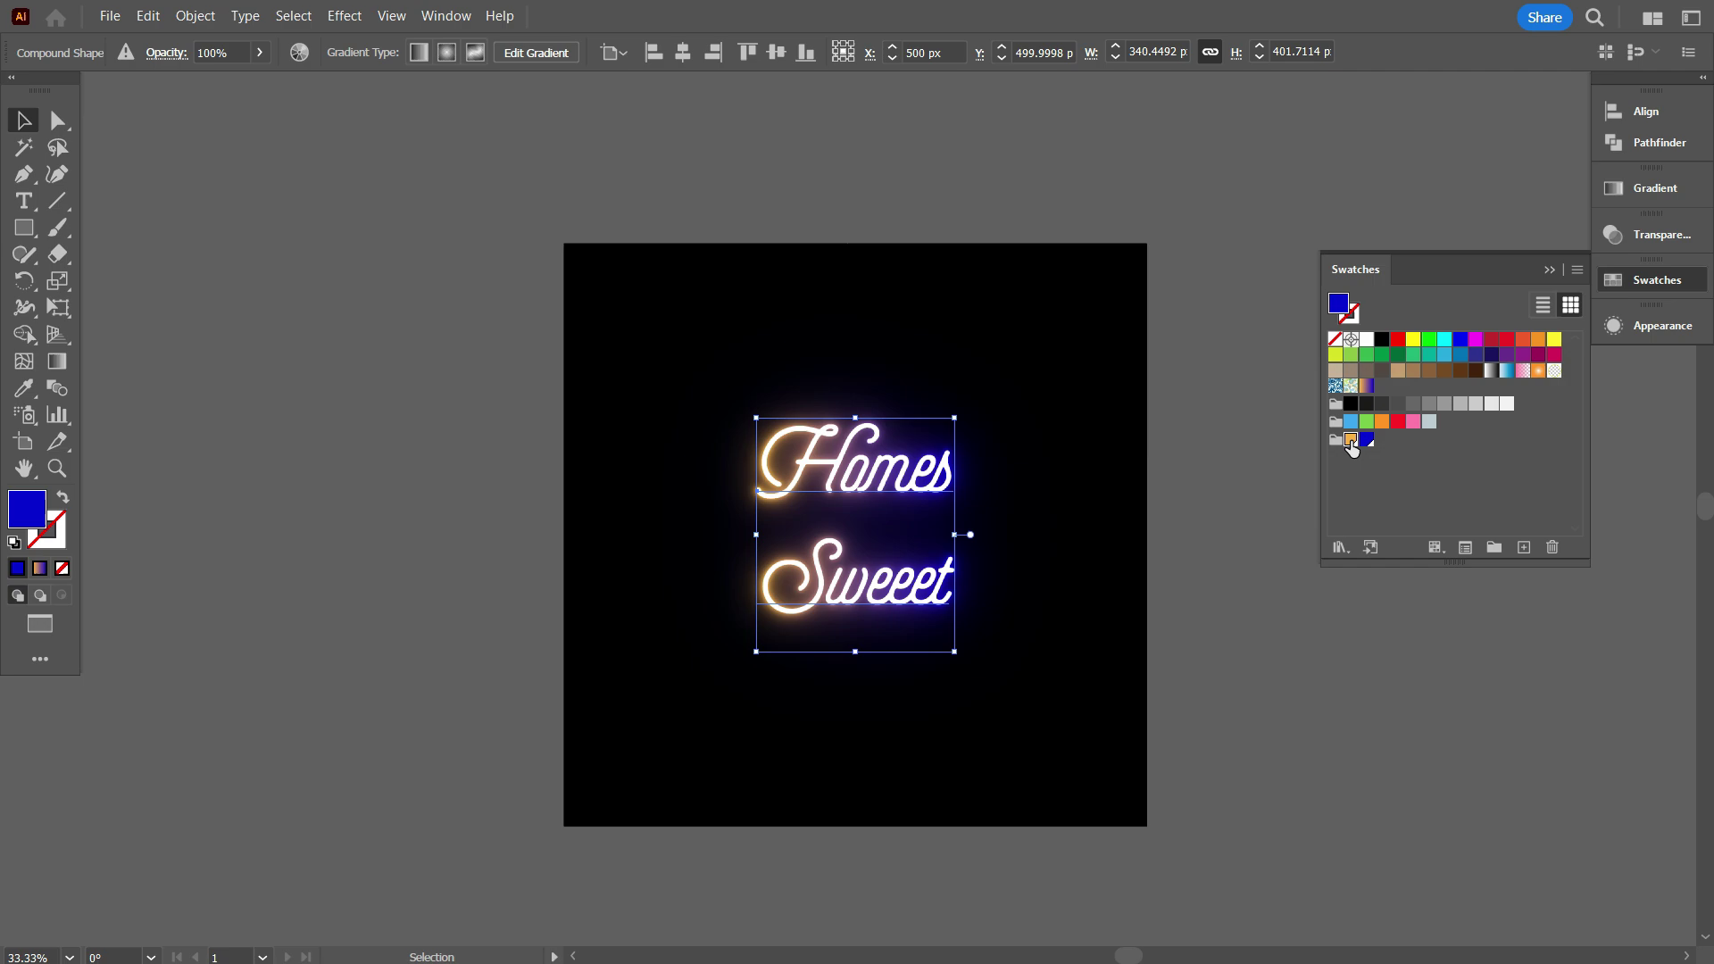
Step: Choose the orange swatch in the Swatches panel
click(1352, 442)
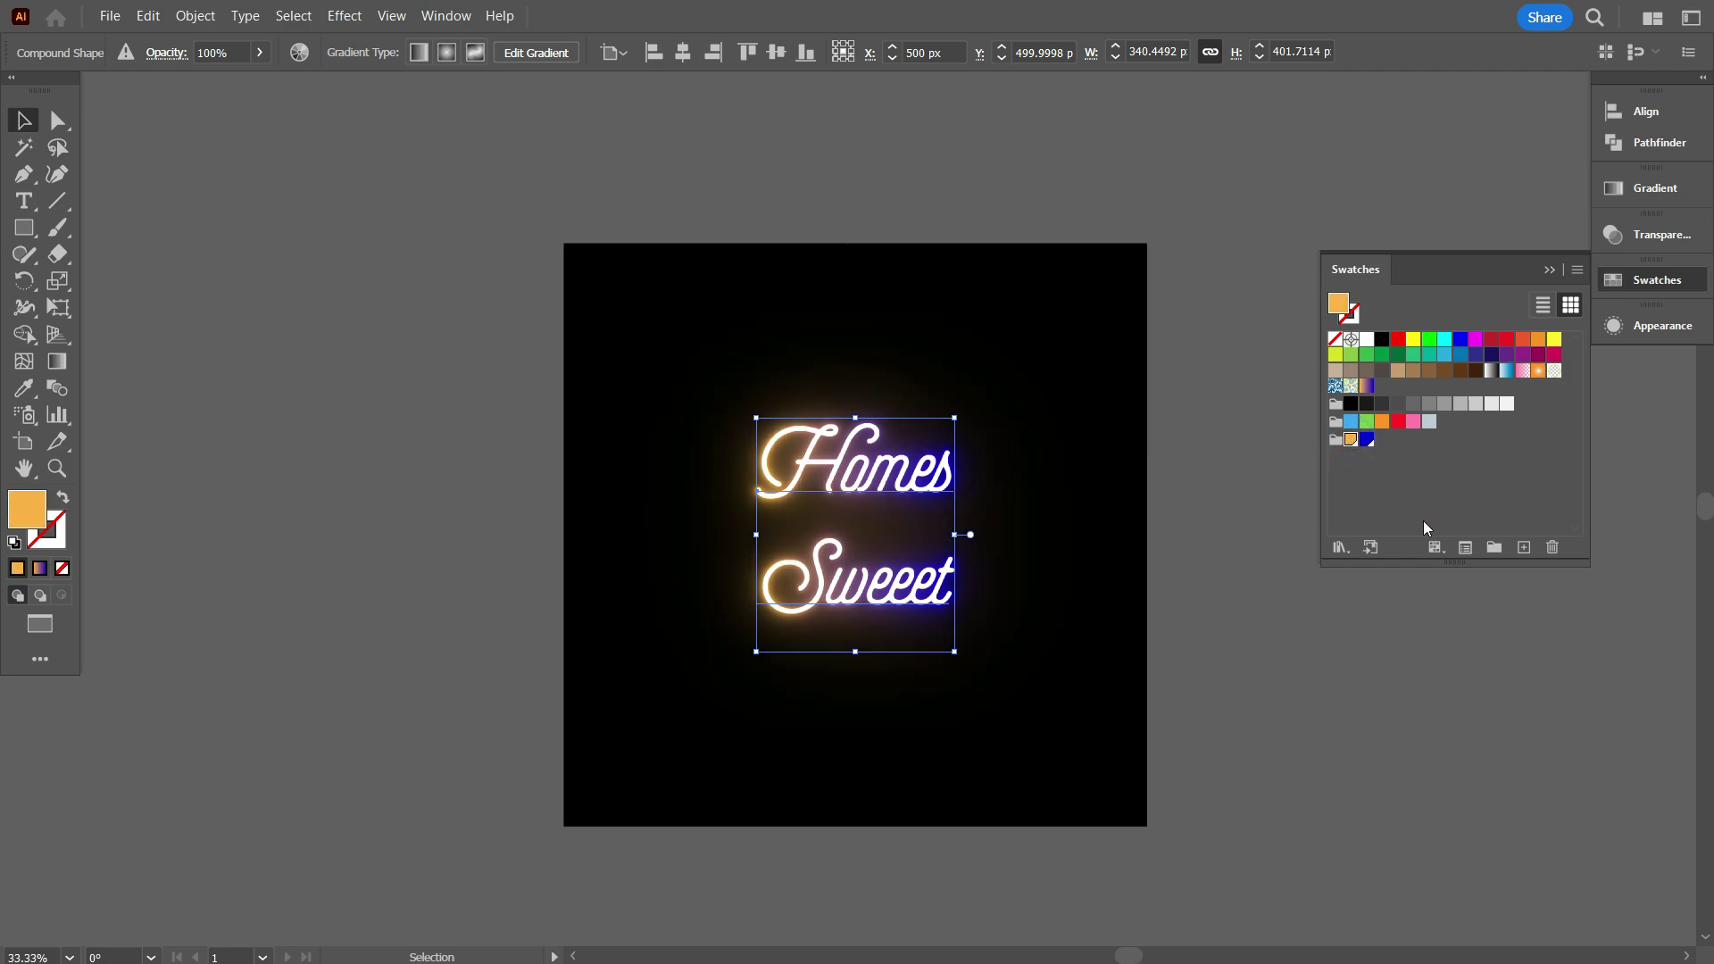